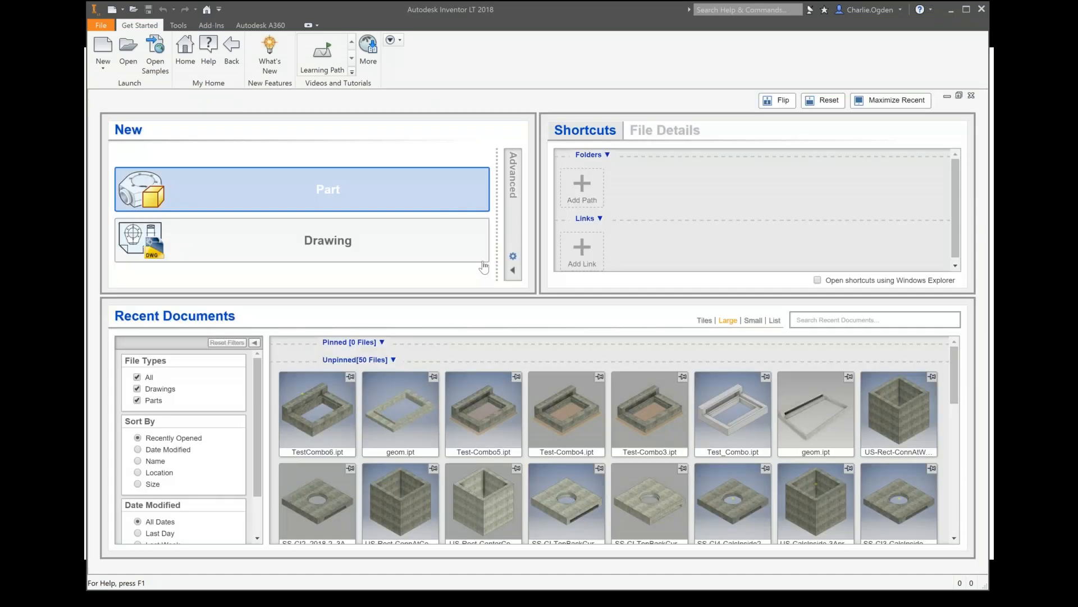
Create a new part file from the IPE Imperial.ipt template
{"action": "mouse_move", "coordinate": [335, 421]}
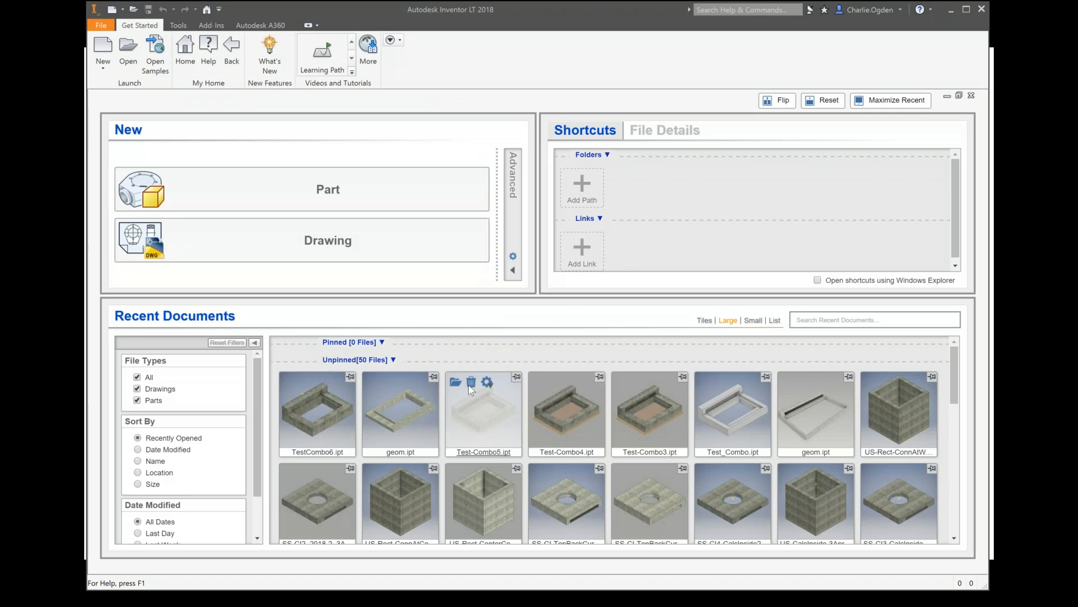
{"action": "left_click", "coordinate": [103, 65]}
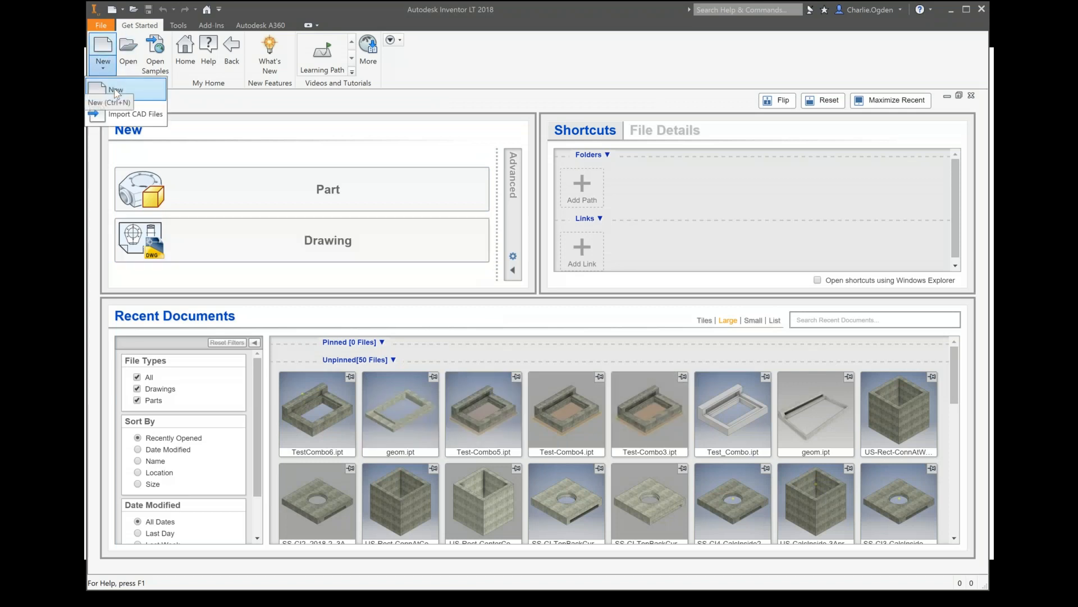
{"action": "left_click", "coordinate": [115, 91]}
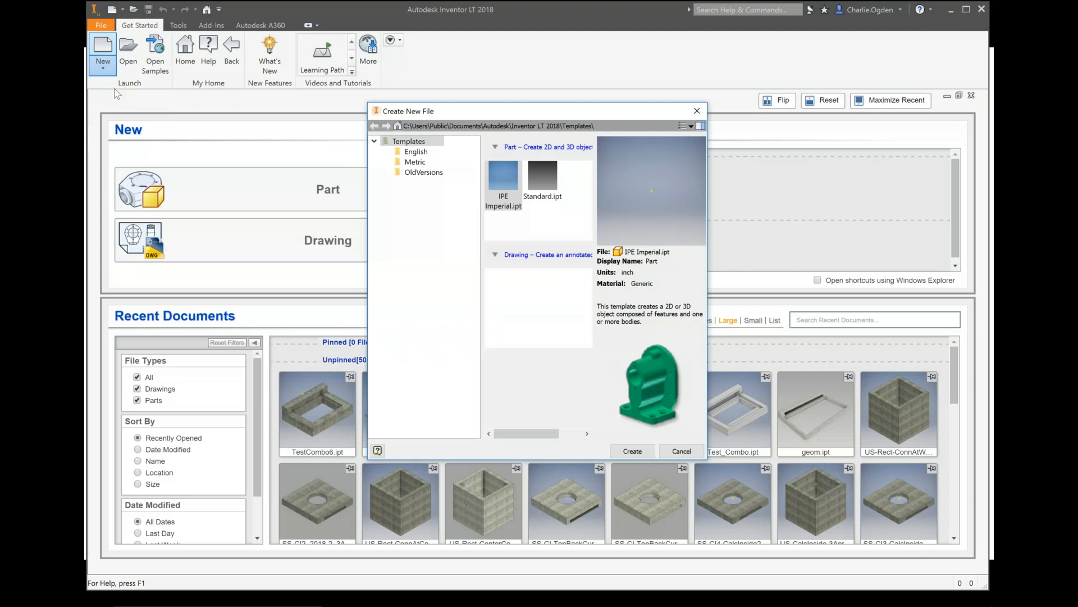
{"action": "double_click", "coordinate": [502, 182]}
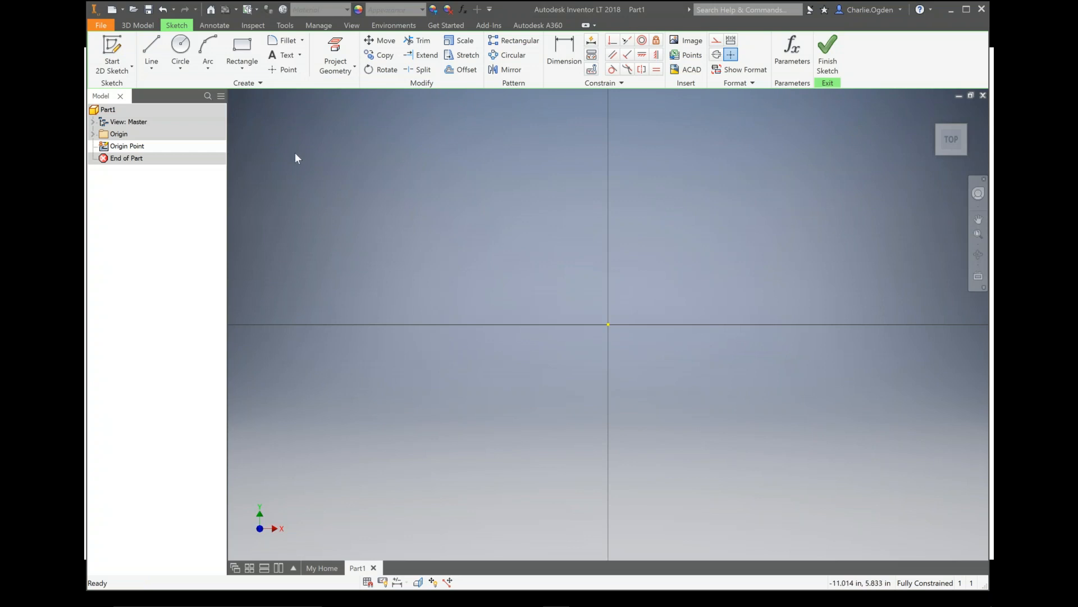
{"action": "left_click", "coordinate": [242, 47]}
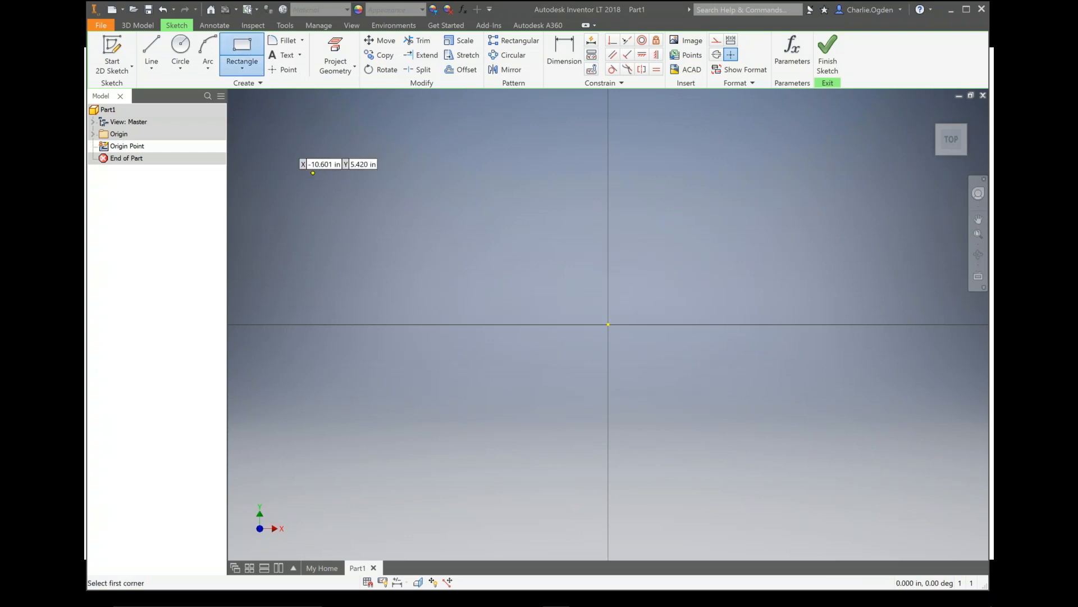
{"action": "left_click", "coordinate": [278, 135]}
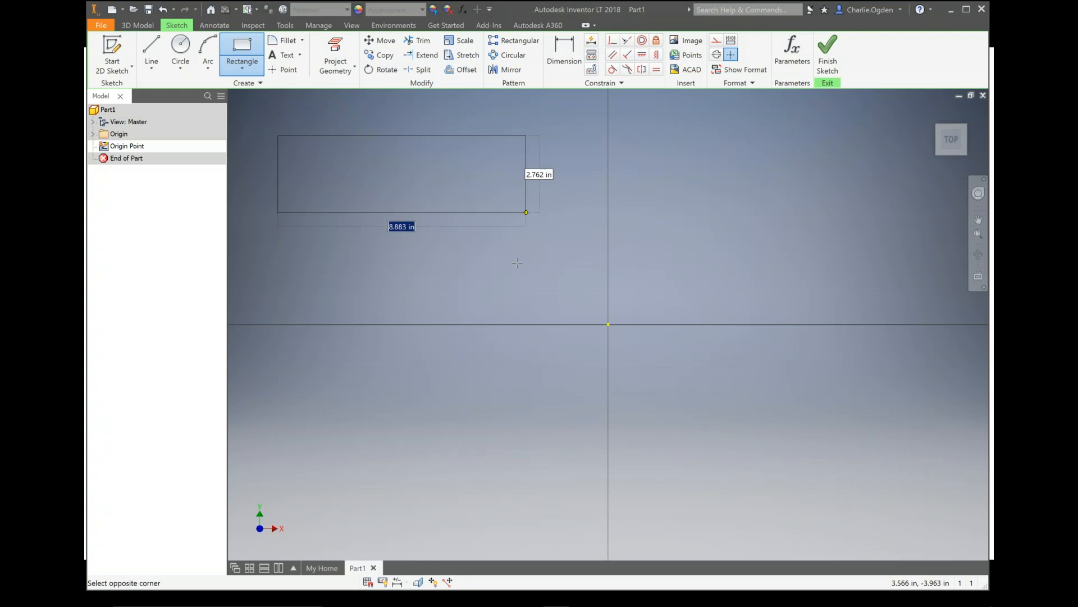
{"action": "left_click", "coordinate": [379, 197]}
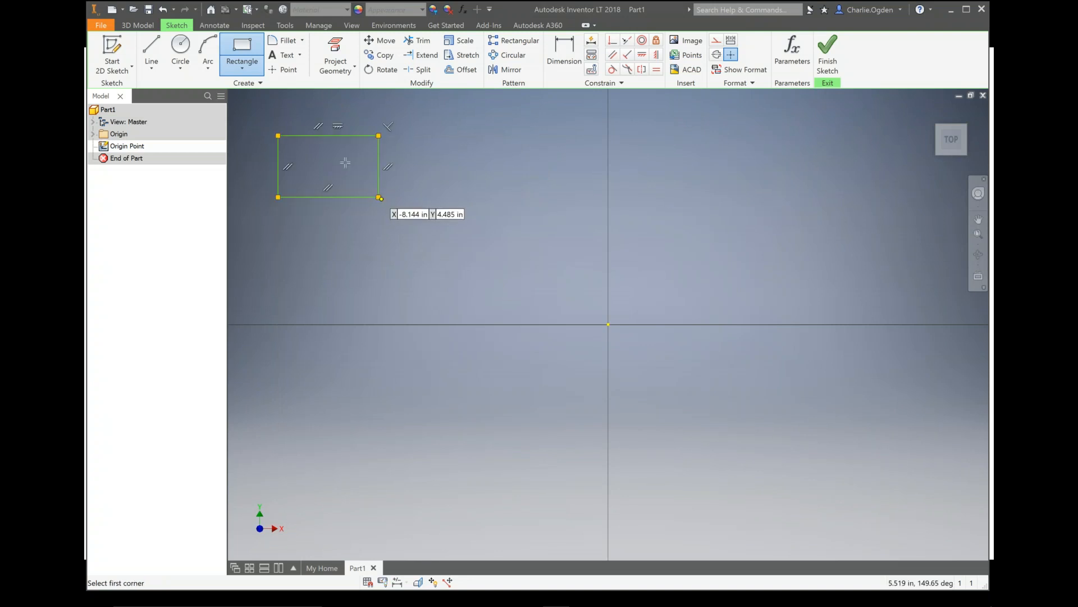
{"action": "left_click", "coordinate": [162, 10]}
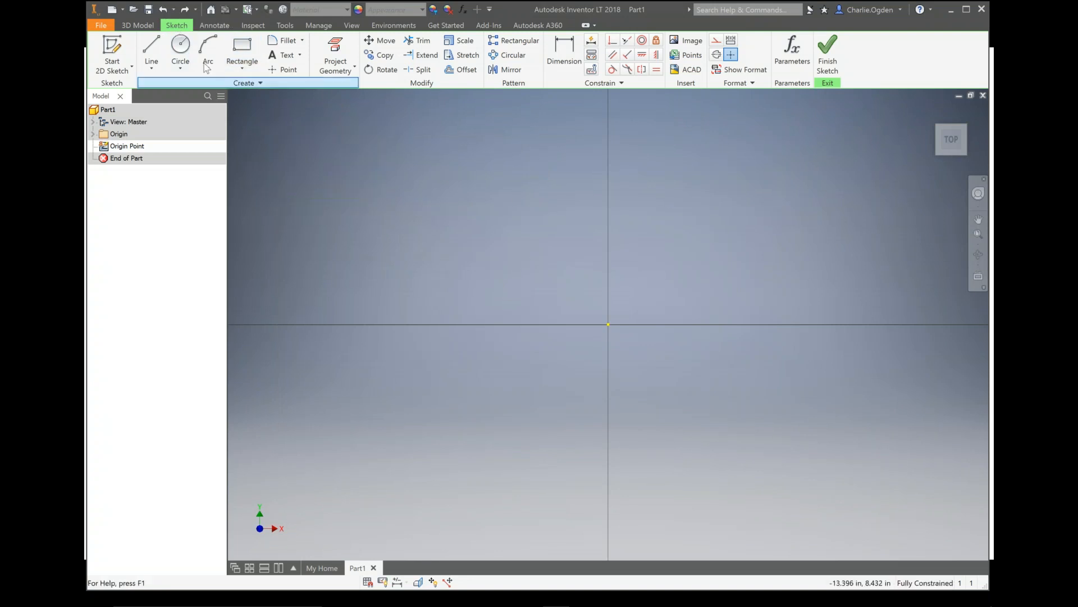
{"action": "left_click", "coordinate": [242, 52]}
{"action": "left_click", "coordinate": [308, 138]}
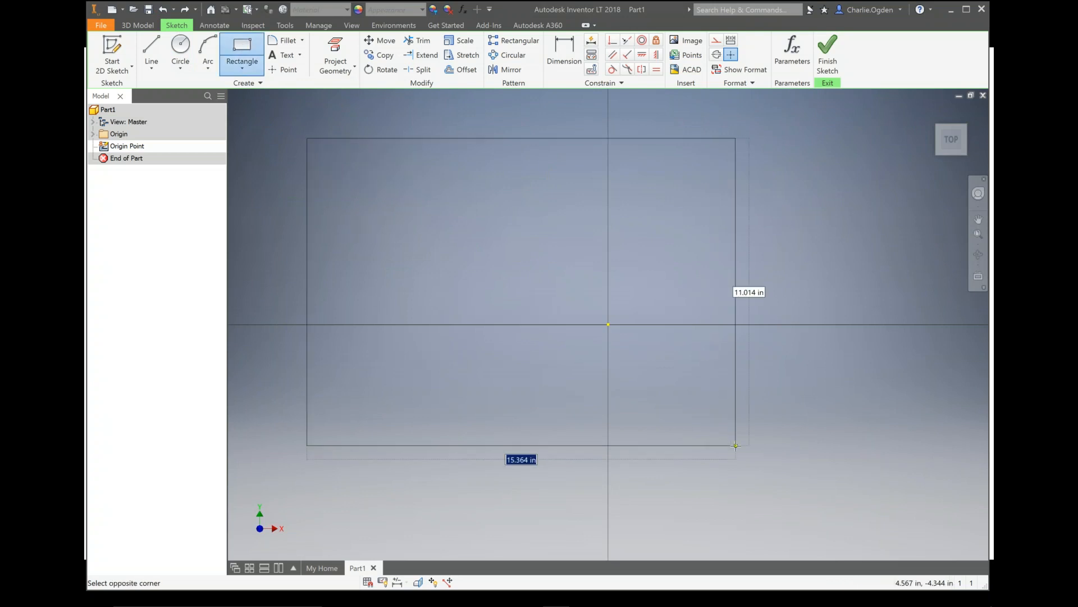
{"action": "type", "text": "5ketch"}
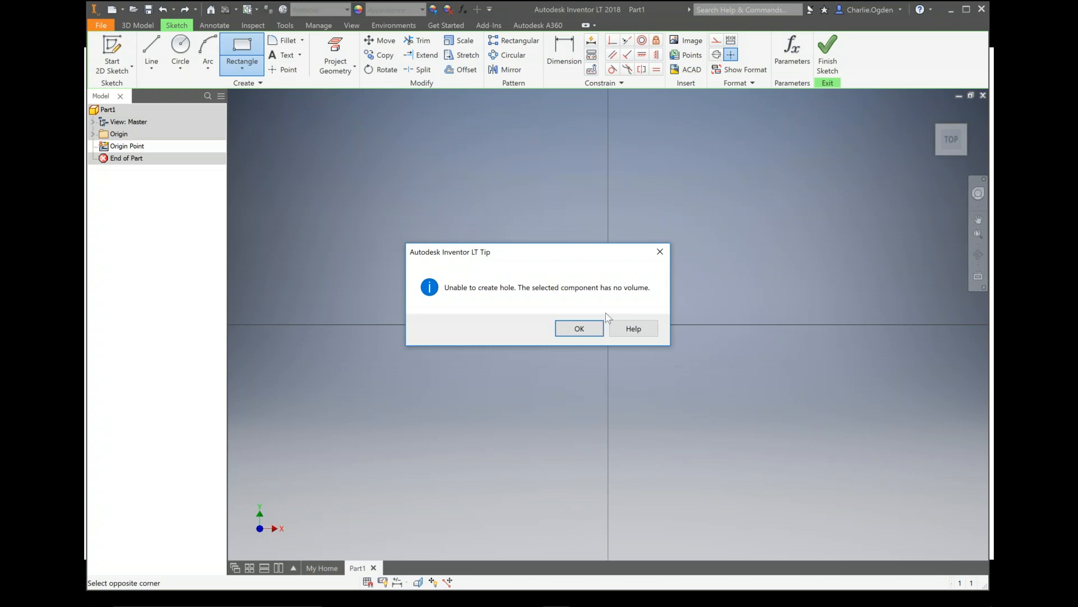
{"action": "left_click", "coordinate": [579, 328]}
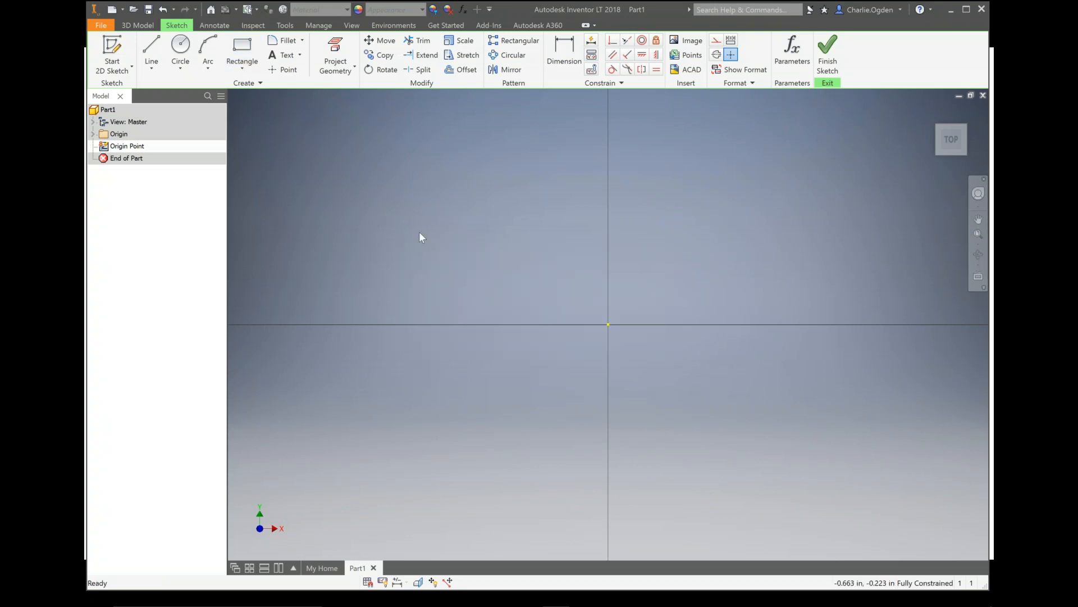
{"action": "left_click", "coordinate": [242, 50]}
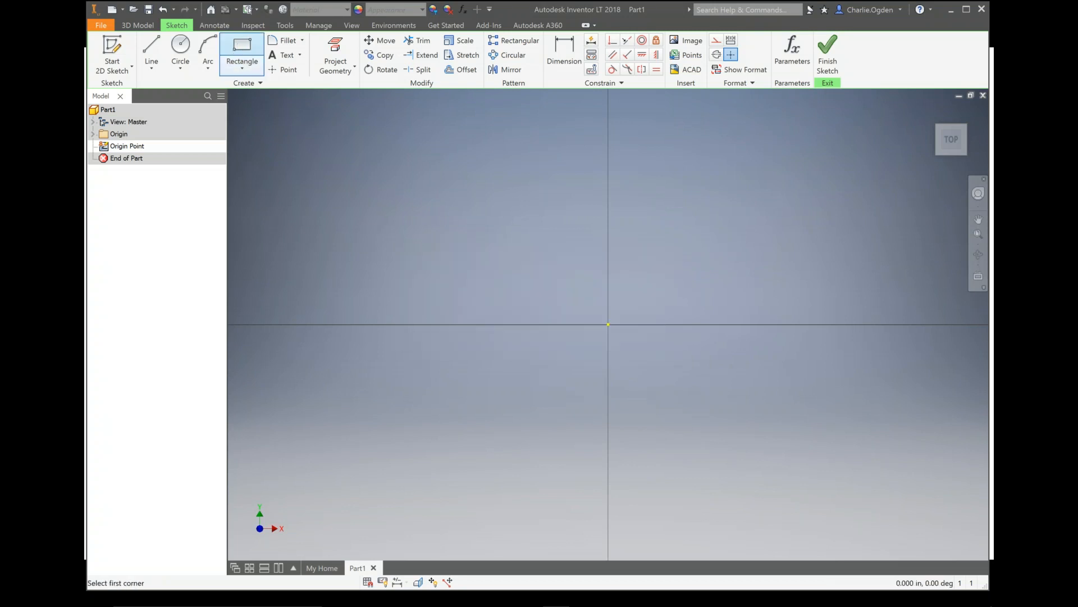
{"action": "left_click", "coordinate": [281, 134]}
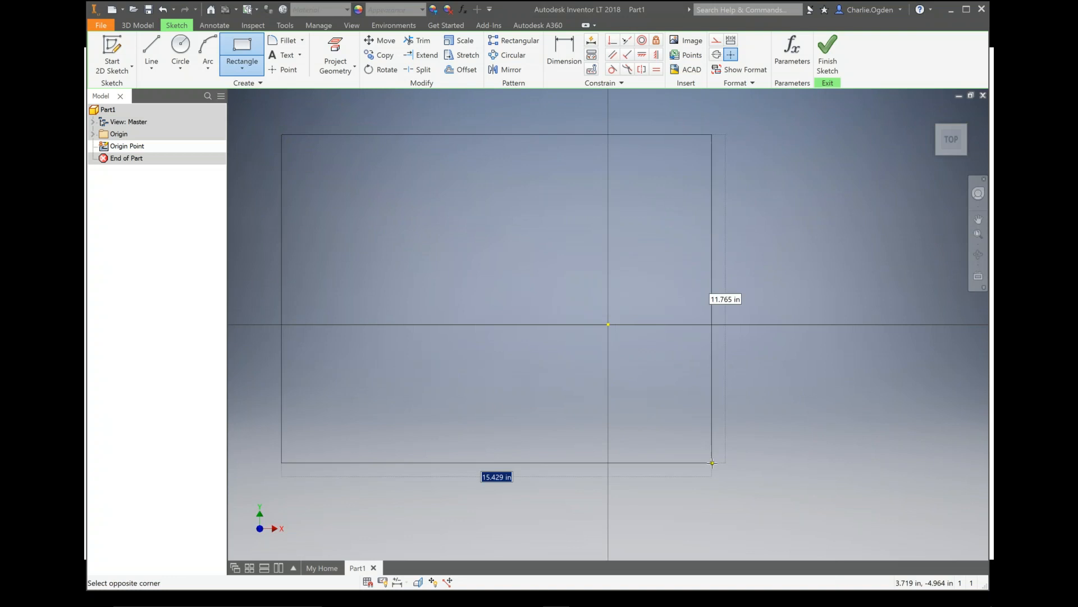
{"action": "type", "text": "5"}
{"action": "key", "text": "BackSpace"}
{"action": "type", "text": "Width=48"}
{"action": "key", "text": "Tab"}
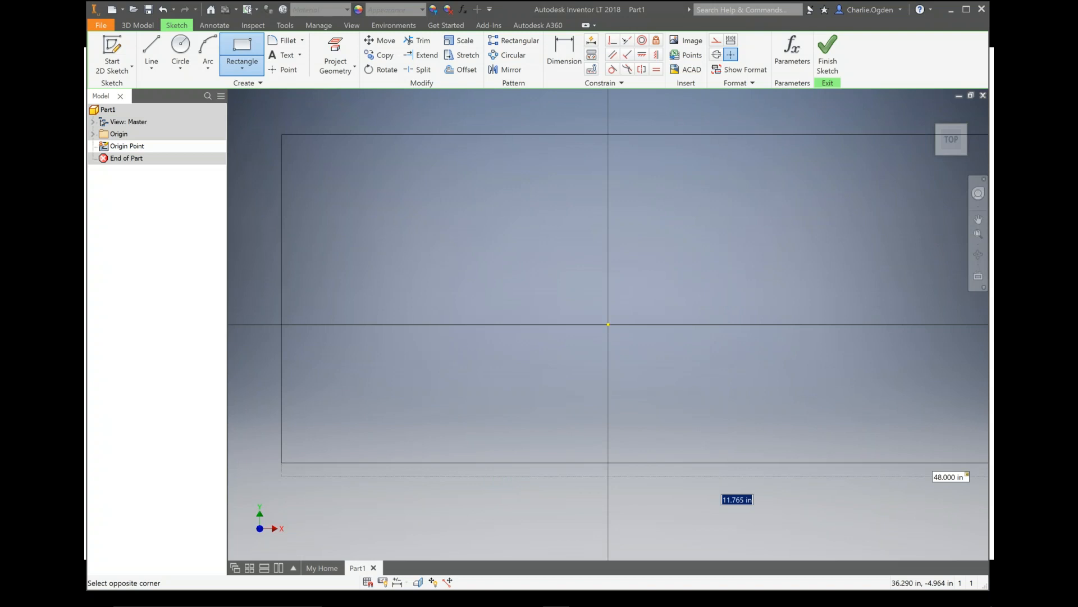
{"action": "key", "text": "Escape"}
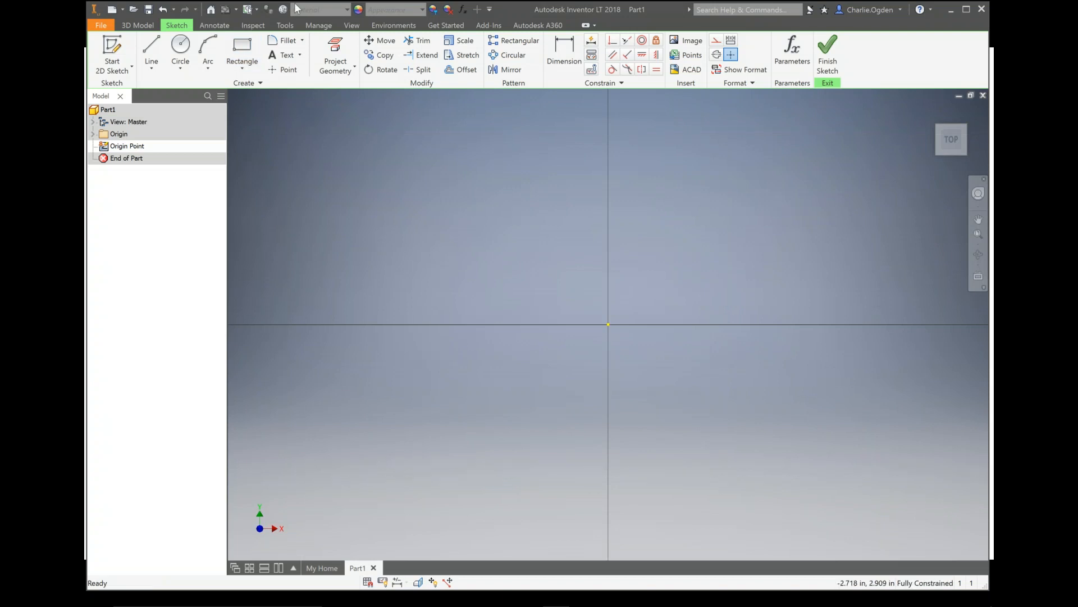
Sketch a two-point rectangle around the origin with named dimensions SSLength=48 horizontally and Width=36 vertically, in inches
{"action": "left_click", "coordinate": [243, 54]}
{"action": "left_click", "coordinate": [308, 157]}
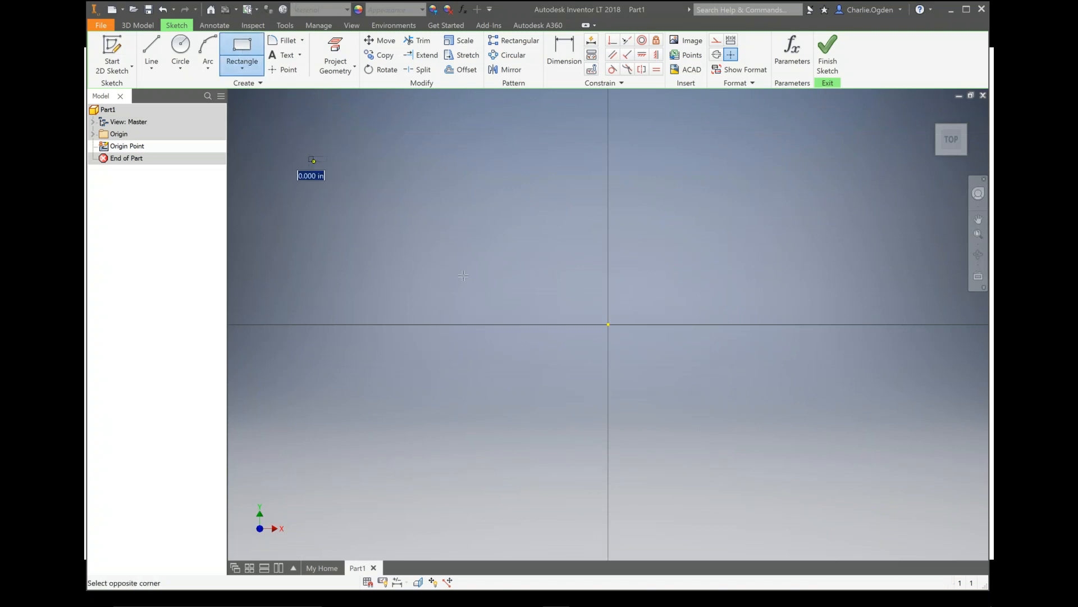
{"action": "type", "text": "5"}
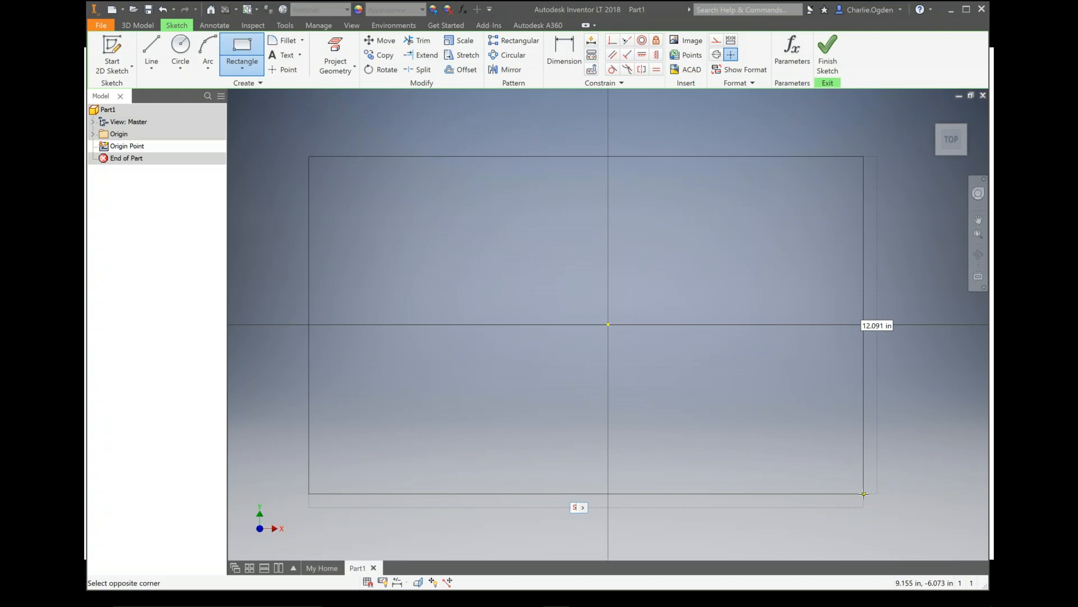
{"action": "type", "text": "ength=48"}
{"action": "key", "text": "Tab"}
{"action": "type", "text": "W"}
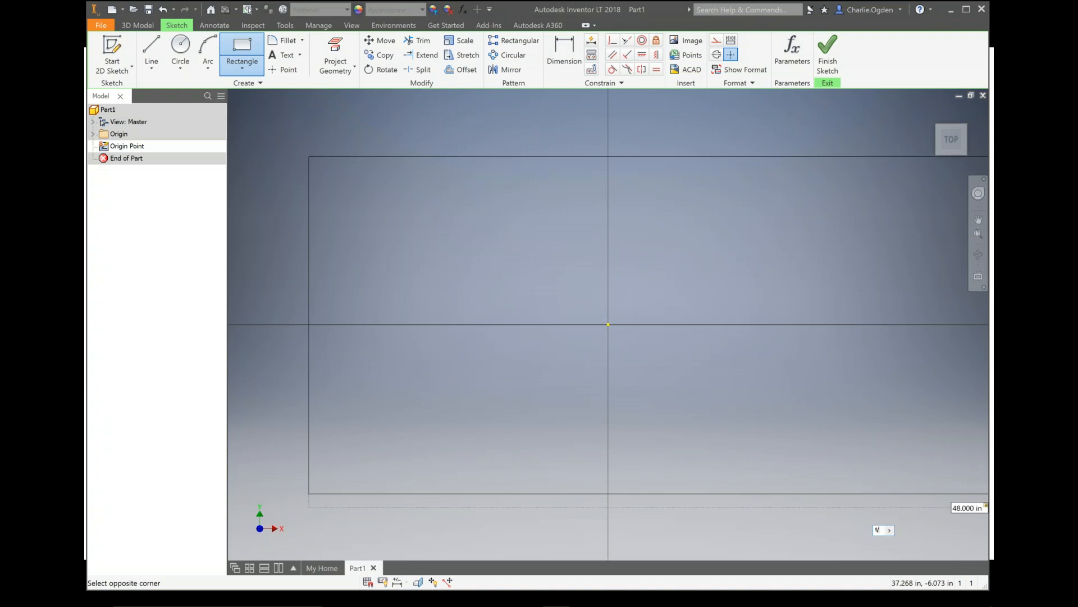
{"action": "type", "text": "idth"}
{"action": "type", "text": "="}
{"action": "type", "text": "30"}
{"action": "key", "text": "Return"}
{"action": "scroll", "coordinate": [845, 493], "scroll_direction": "down", "scroll_amount": 5}
{"action": "mouse_move", "coordinate": [800, 461]}
{"action": "middle_mouse_down"}
{"action": "mouse_move", "coordinate": [668, 326]}
{"action": "mouse_move", "coordinate": [610, 287]}
{"action": "middle_mouse_up"}
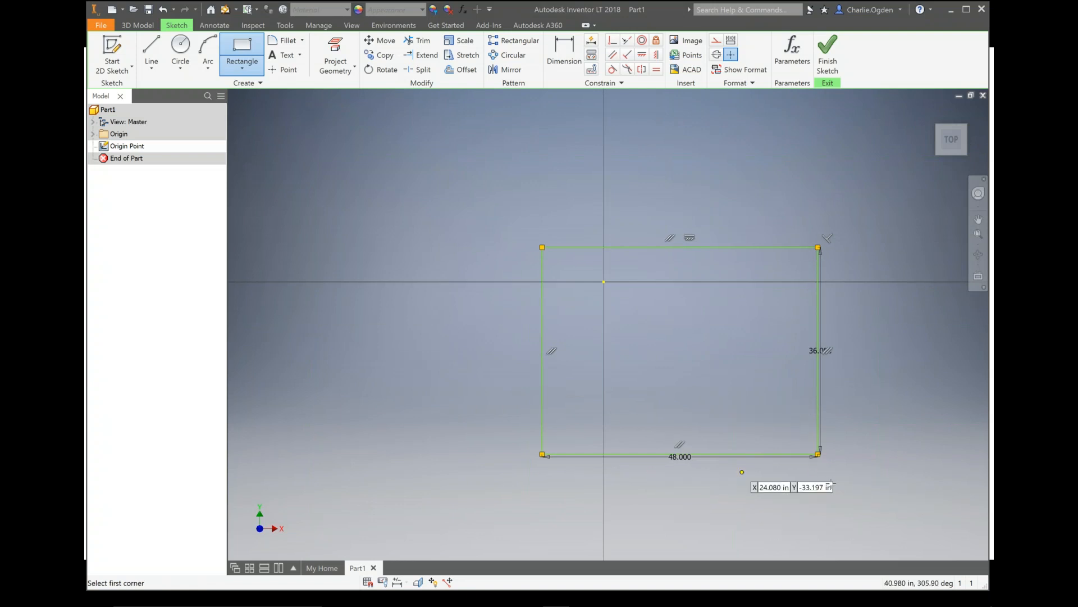
{"action": "scroll", "coordinate": [702, 358], "scroll_direction": "up", "scroll_amount": 2}
{"action": "scroll", "coordinate": [702, 358], "scroll_direction": "down", "scroll_amount": 5}
{"action": "scroll", "coordinate": [702, 358], "scroll_direction": "up", "scroll_amount": 2}
{"action": "middle_click_drag", "start_coordinate": [702, 358], "coordinate": [617, 316]}
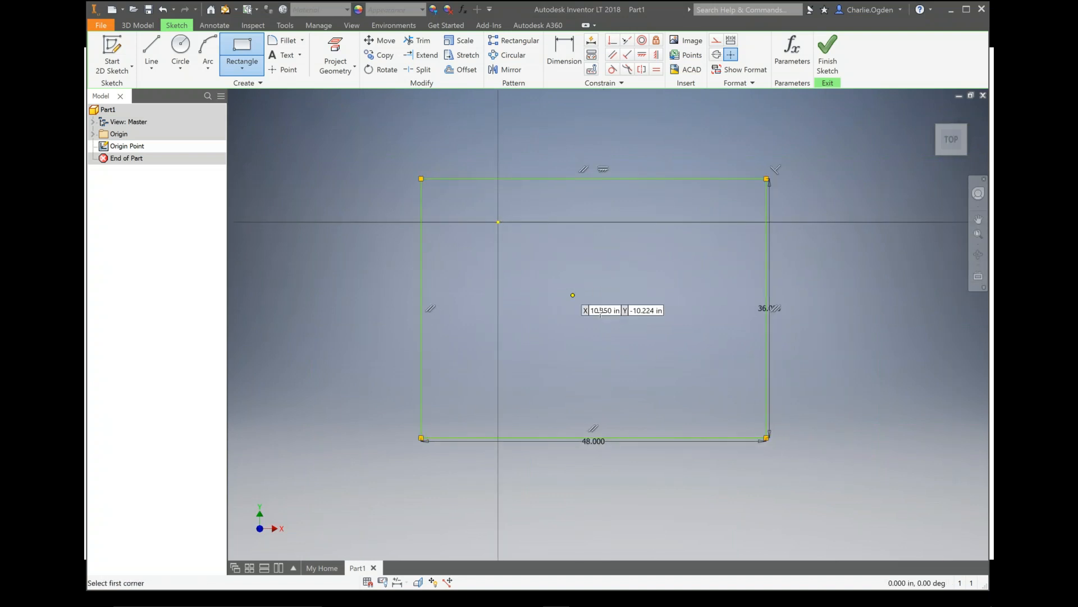
{"action": "key", "text": "Escape"}
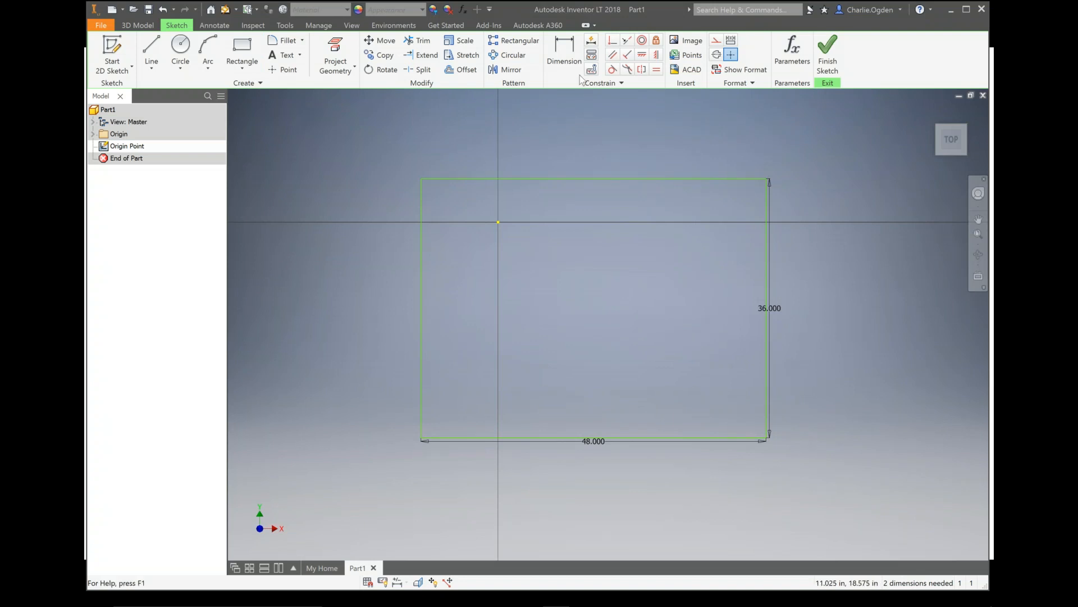
Draw two construction lines from the origin, one horizontal to the rectangle's left edge and one vertical to its top edge
{"action": "left_click", "coordinate": [718, 43]}
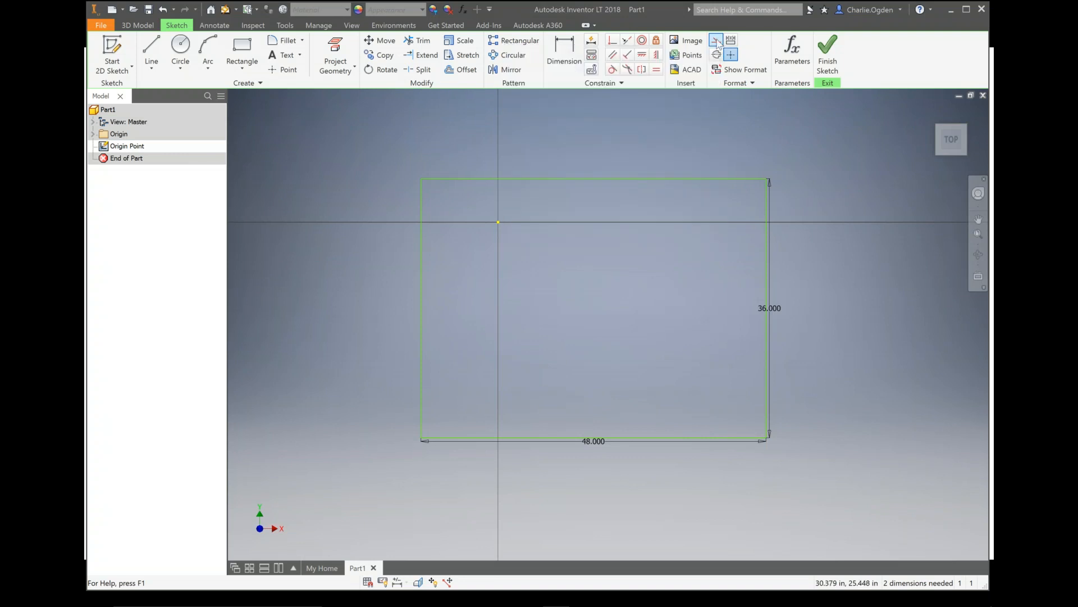
{"action": "left_click", "coordinate": [157, 43]}
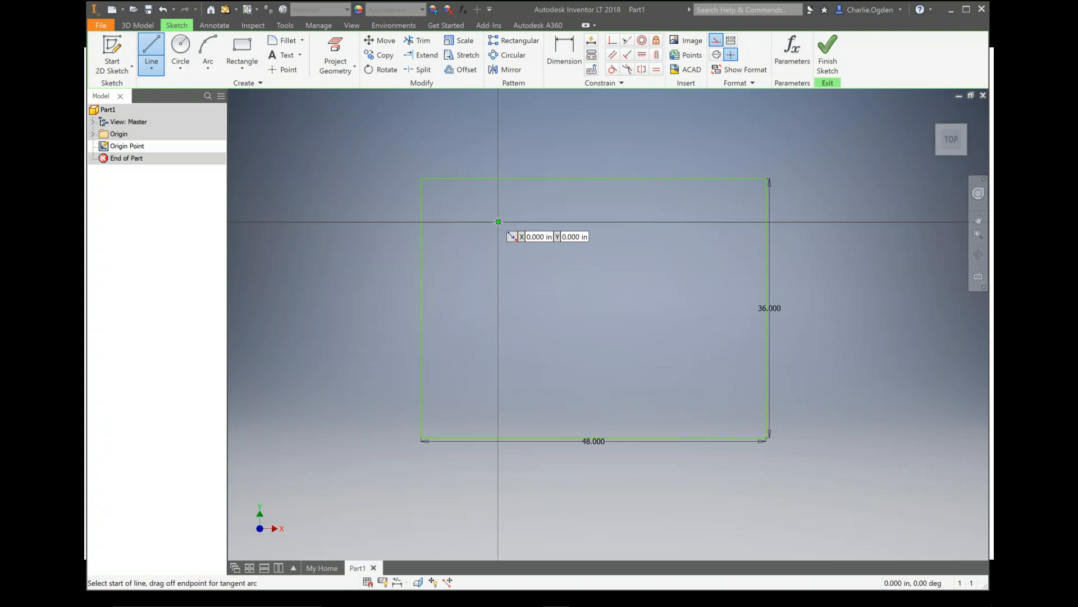
{"action": "left_click", "coordinate": [498, 222]}
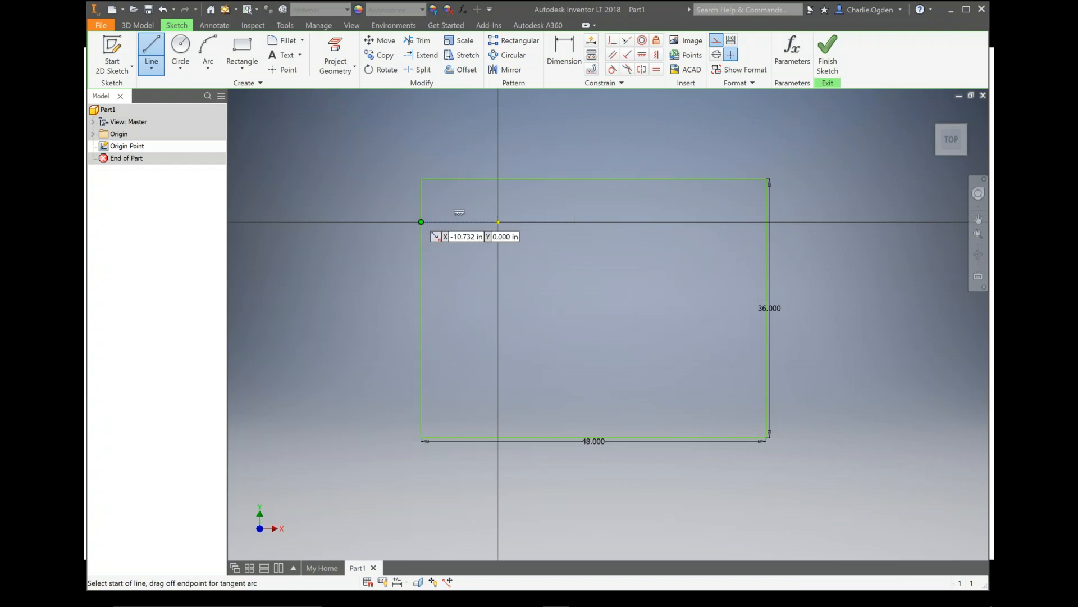
{"action": "double_click", "coordinate": [421, 221]}
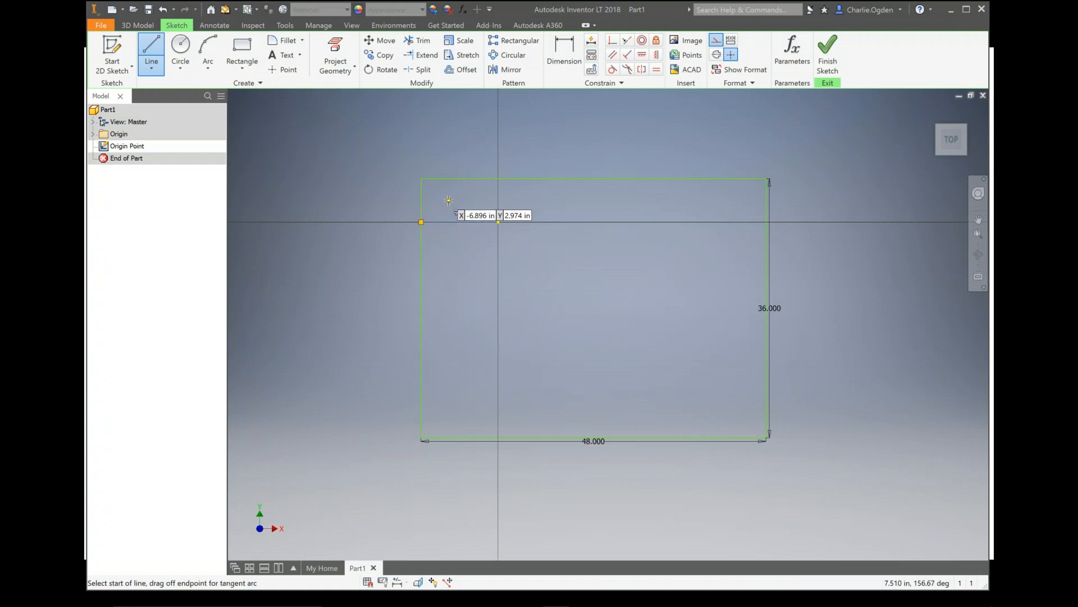
{"action": "left_click", "coordinate": [499, 221]}
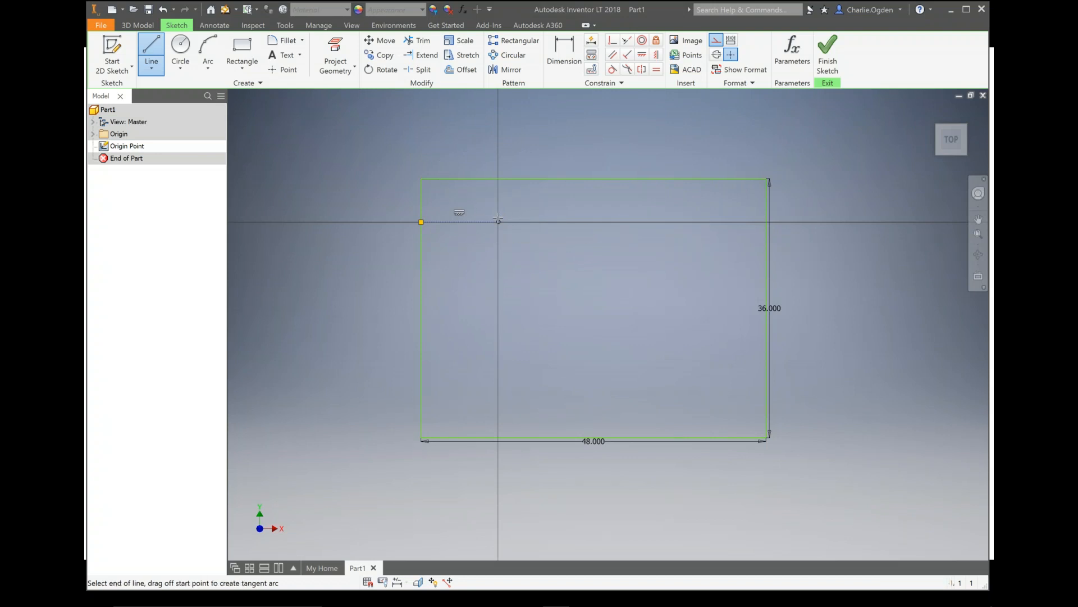
{"action": "double_click", "coordinate": [498, 178]}
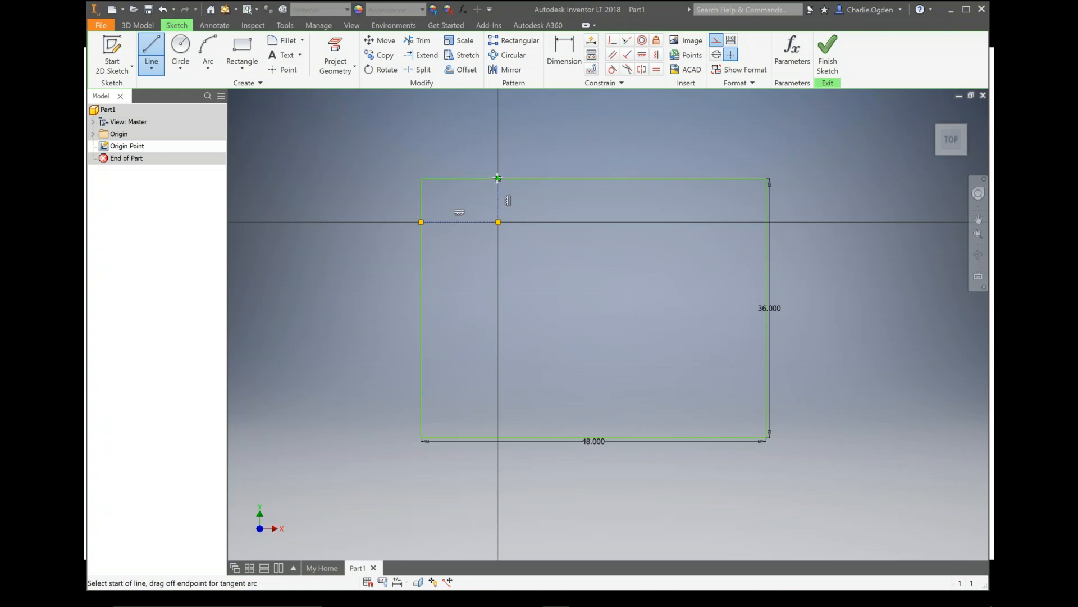
{"action": "right_click", "coordinate": [527, 158]}
{"action": "left_click", "coordinate": [555, 157]}
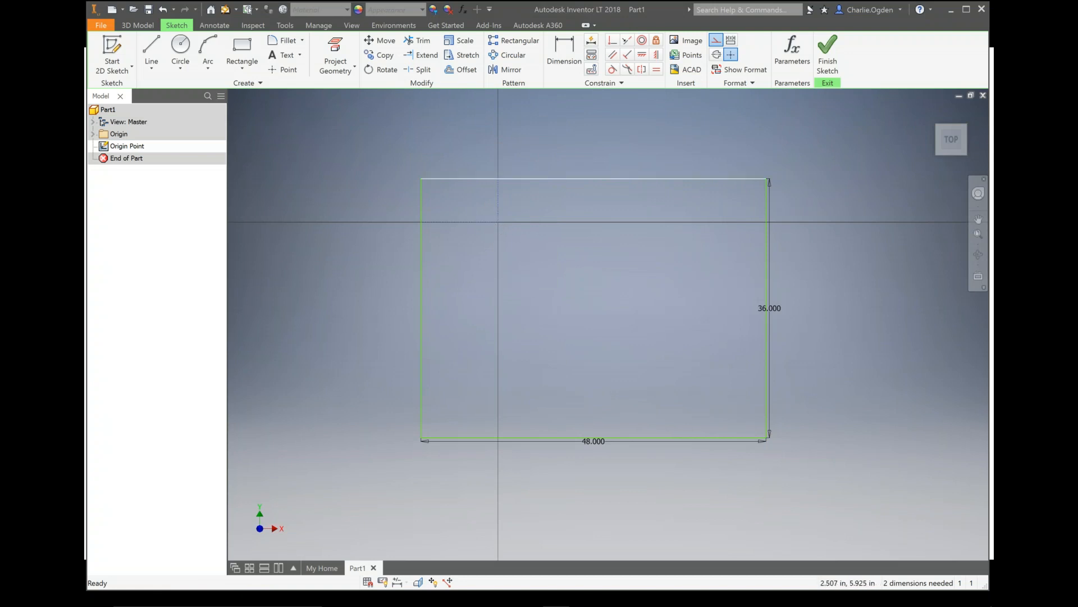
Dimension the horizontal construction line between the left edge and the origin, and set it to SSLength/2
{"action": "left_click", "coordinate": [564, 54]}
{"action": "left_click", "coordinate": [497, 223]}
{"action": "left_click", "coordinate": [421, 222]}
{"action": "left_click", "coordinate": [464, 107]}
{"action": "mouse_move", "coordinate": [464, 107]}
{"action": "left_mouse_down"}
{"action": "mouse_move", "coordinate": [463, 146]}
{"action": "mouse_move", "coordinate": [467, 113]}
{"action": "mouse_move", "coordinate": [464, 121]}
{"action": "left_mouse_up"}
{"action": "left_click", "coordinate": [459, 134]}
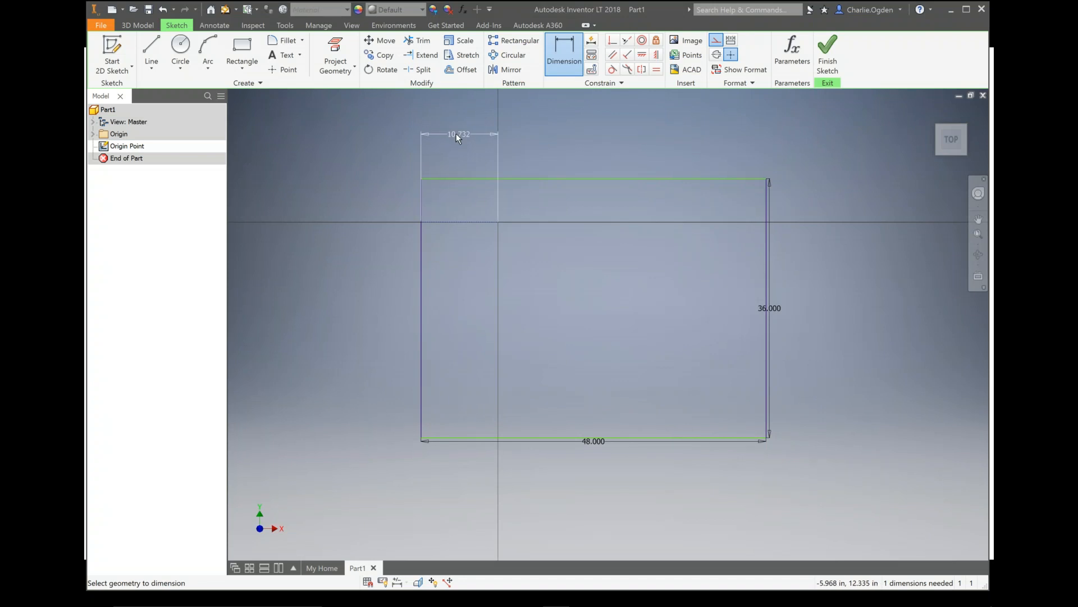
{"action": "left_click", "coordinate": [461, 137]}
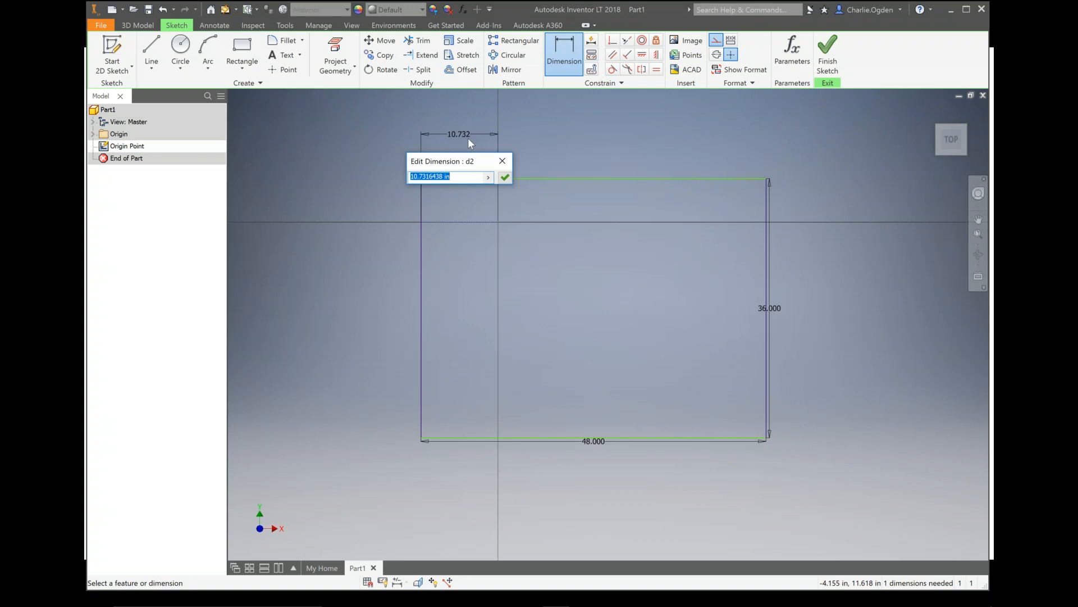
{"action": "type", "text": "SSLength/2"}
{"action": "key", "text": "Return"}
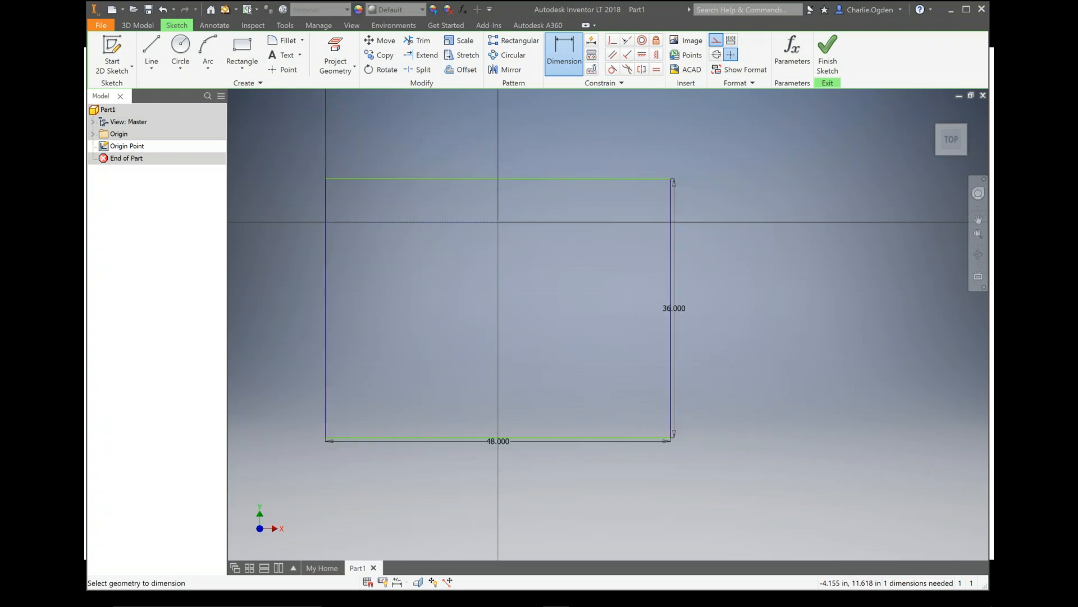
Dimension the vertical distance between the origin and the rectangle's top edge, and set it to 0
{"action": "scroll", "coordinate": [531, 188], "scroll_direction": "up", "scroll_amount": 1}
{"action": "scroll", "coordinate": [533, 185], "scroll_direction": "down", "scroll_amount": 3}
{"action": "middle_click_drag", "start_coordinate": [532, 184], "coordinate": [532, 262]}
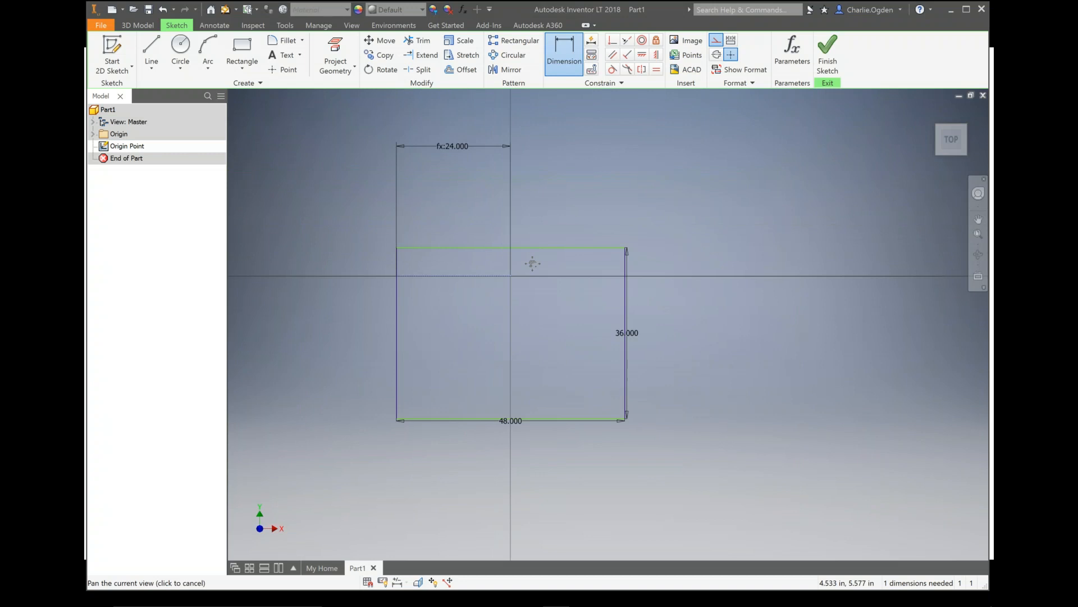
{"action": "left_click", "coordinate": [511, 286]}
{"action": "left_click", "coordinate": [510, 258]}
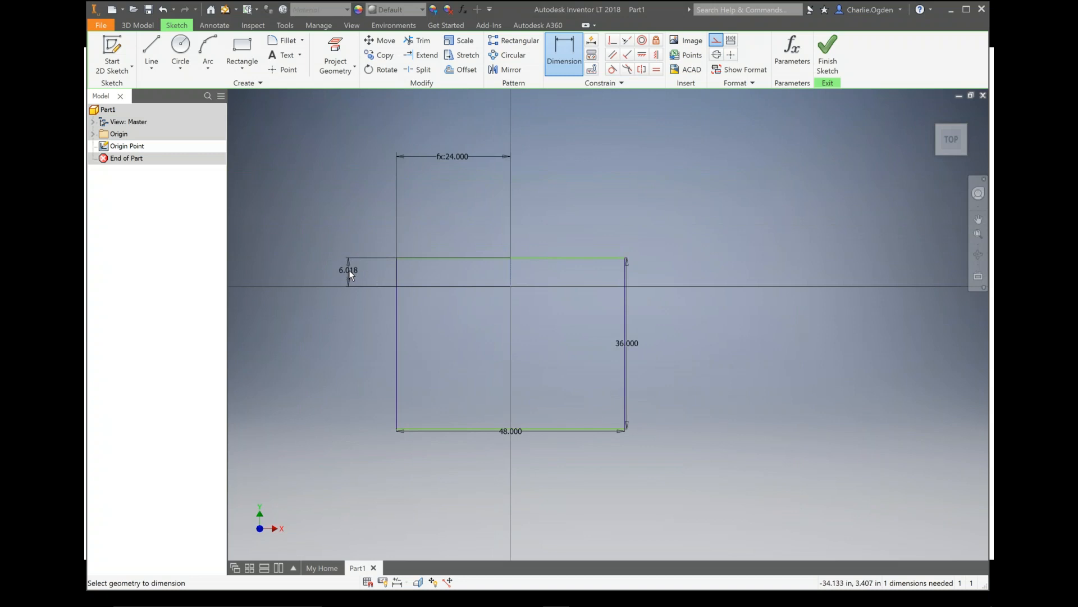
{"action": "left_click", "coordinate": [349, 271]}
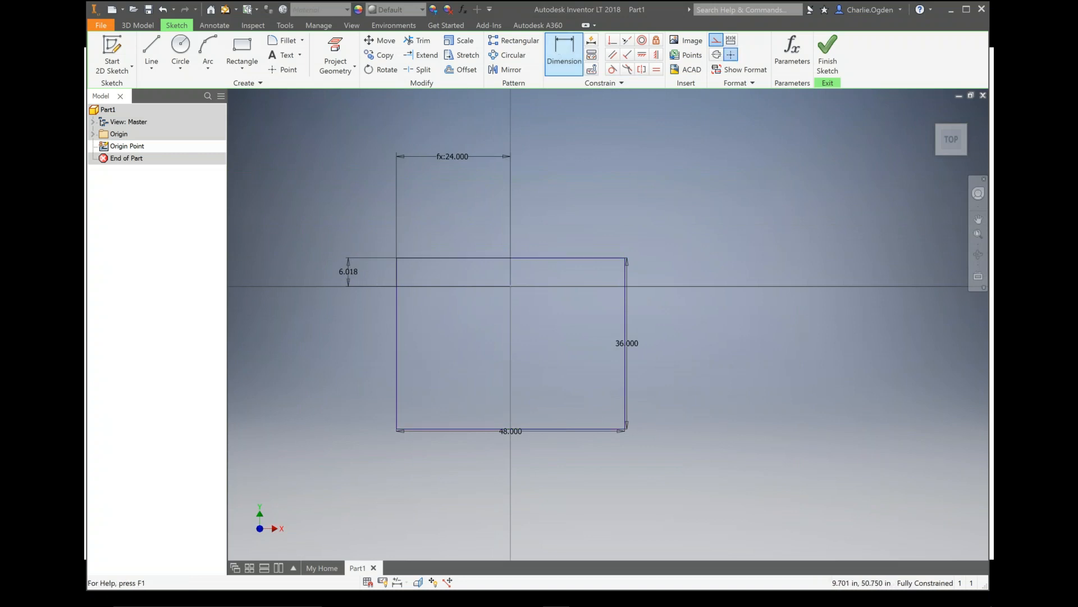
{"action": "left_click", "coordinate": [348, 272]}
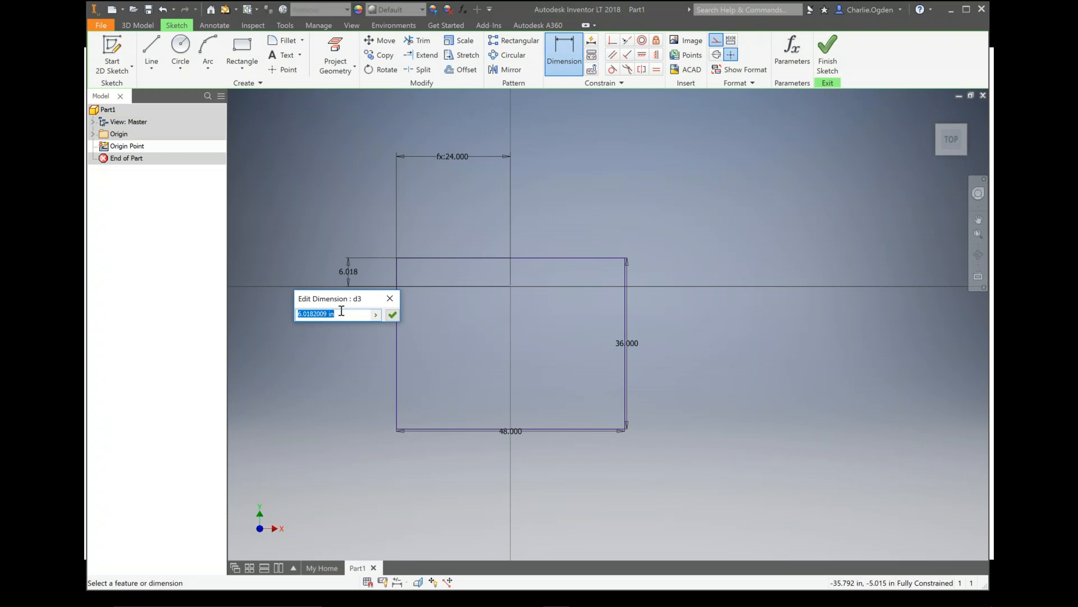
{"action": "type", "text": "0"}
{"action": "key", "text": "Return"}
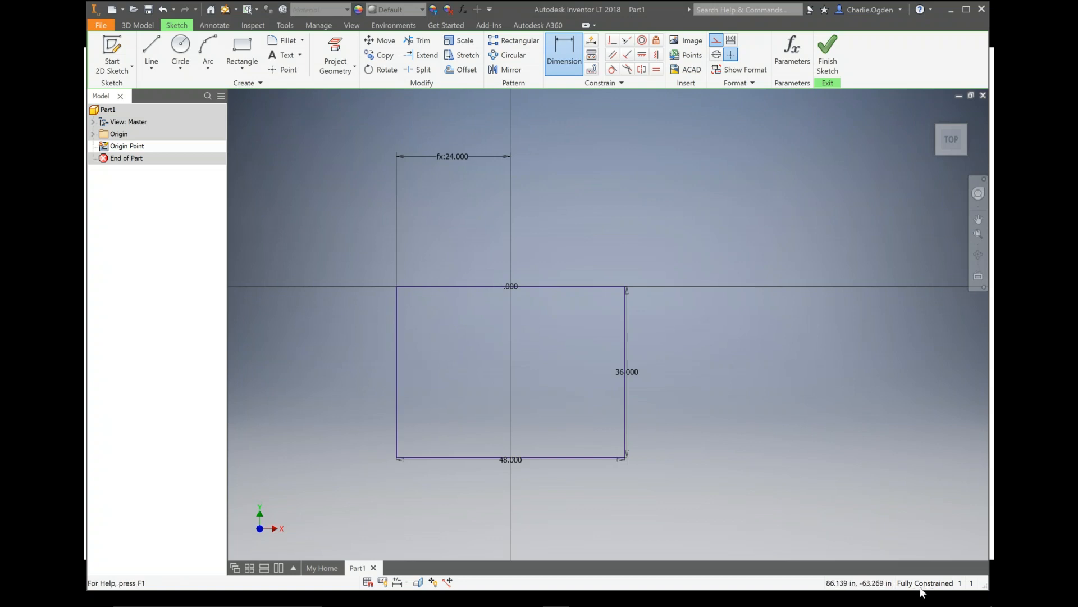
Review the named dimensions in the parameters table and finish the rectangle sketch
{"action": "left_click", "coordinate": [462, 11]}
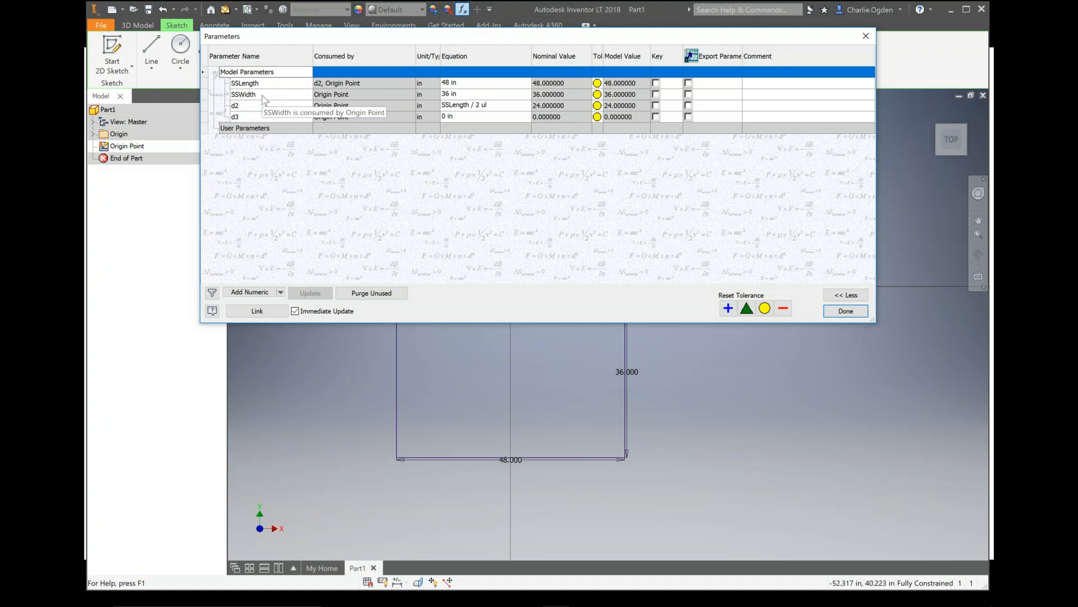
{"action": "left_click", "coordinate": [846, 312]}
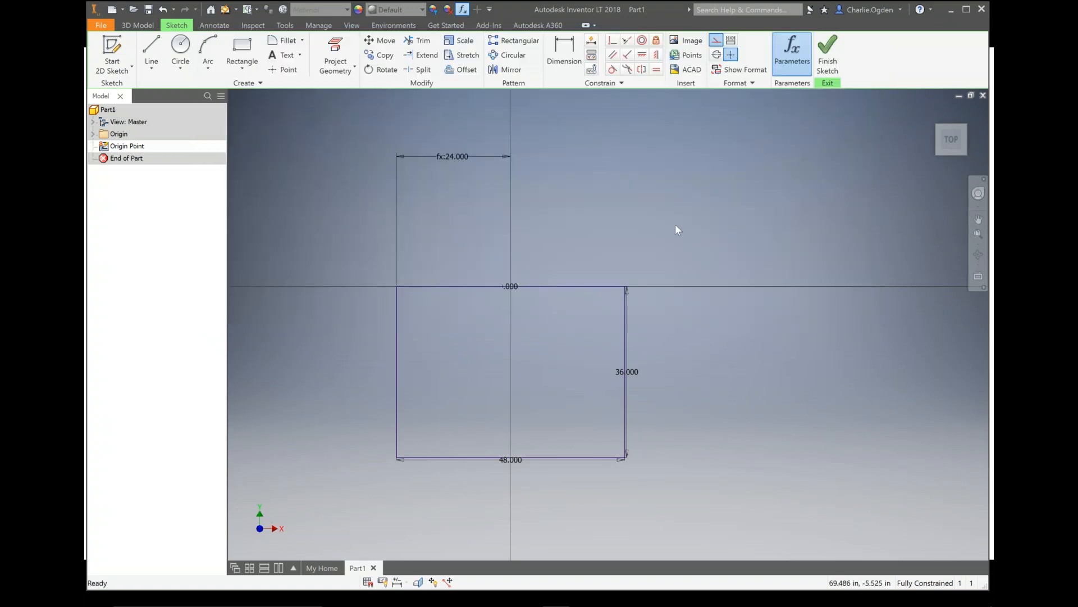
{"action": "left_click", "coordinate": [829, 59]}
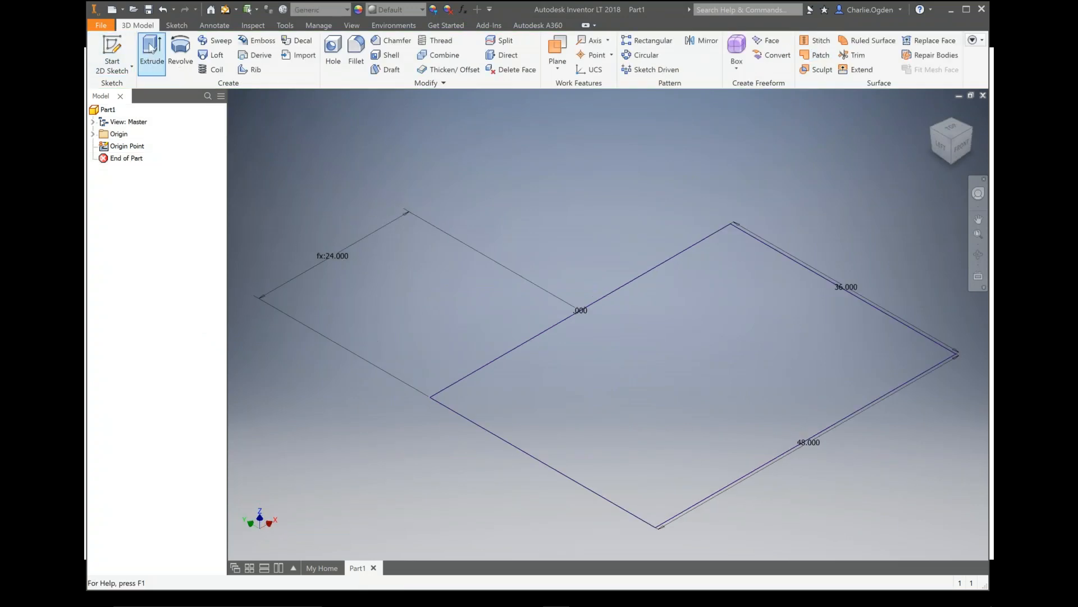
Extrude the rectangle downward into a solid block with the named distance SSHeight=14
{"action": "left_click", "coordinate": [150, 47]}
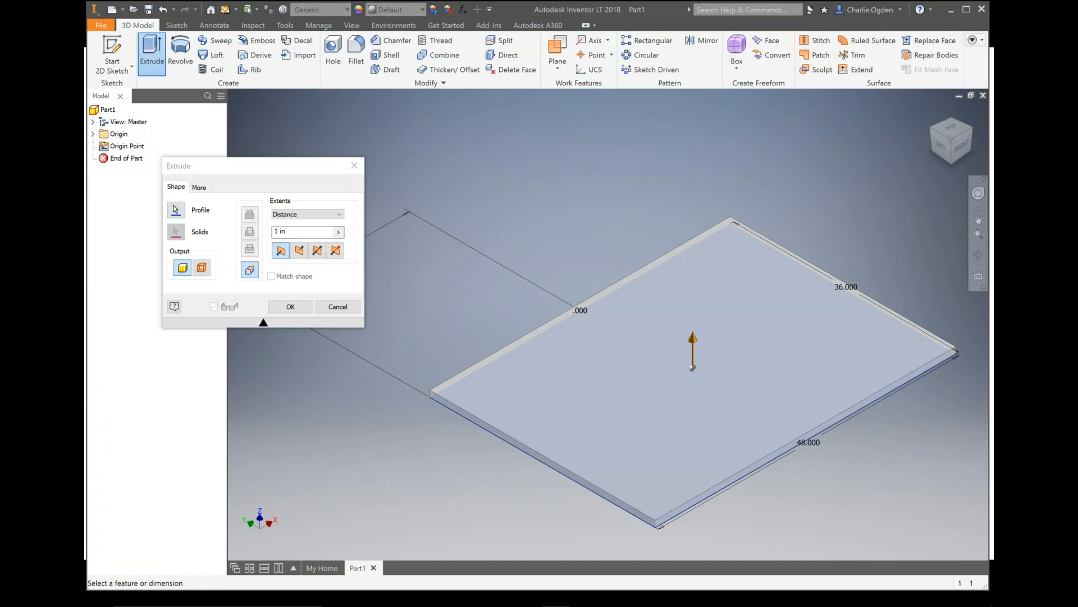
{"action": "left_click", "coordinate": [299, 251]}
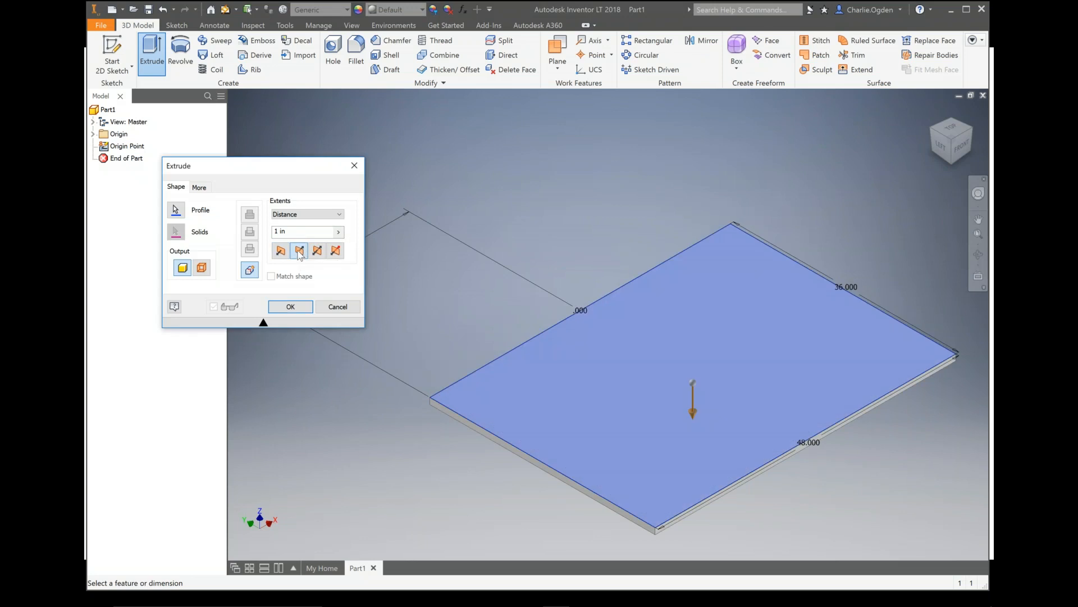
{"action": "left_click_drag", "start_coordinate": [289, 231], "coordinate": [273, 234]}
{"action": "type", "text": "SSHeight="}
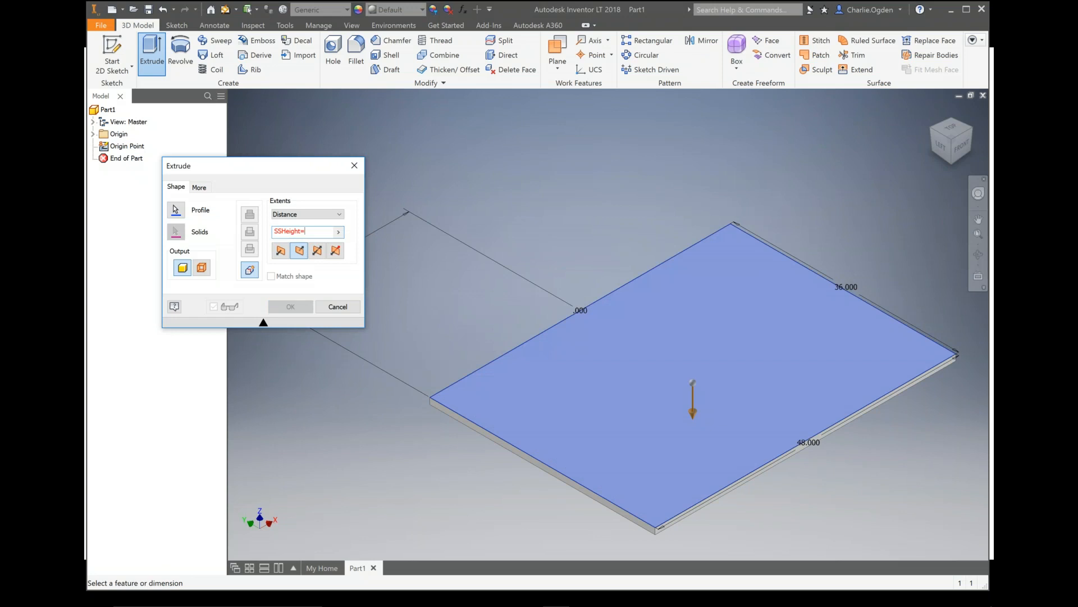
{"action": "type", "text": "14"}
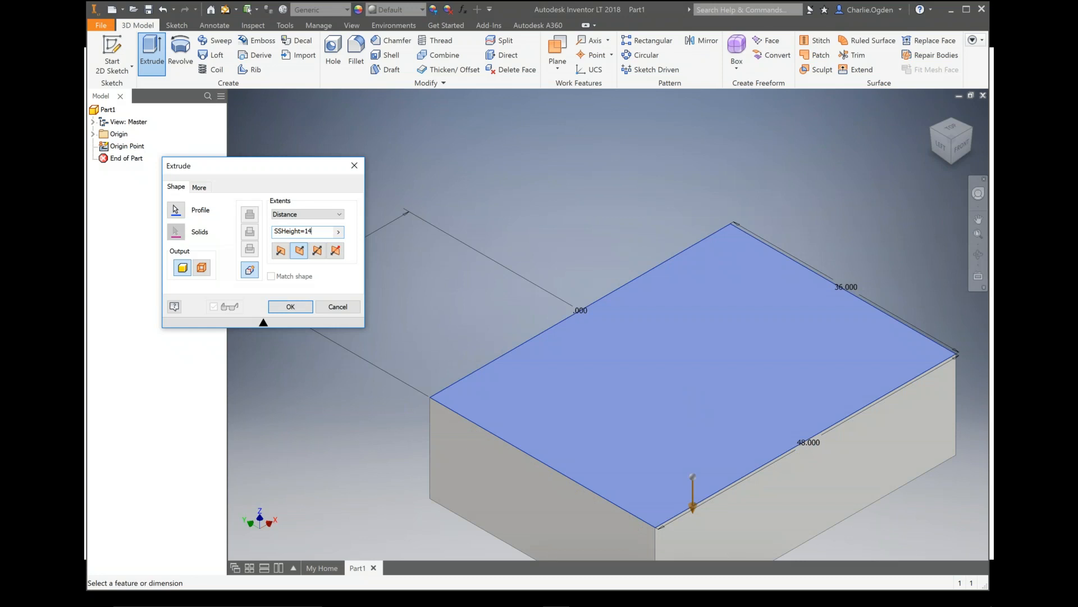
{"action": "left_click", "coordinate": [290, 306]}
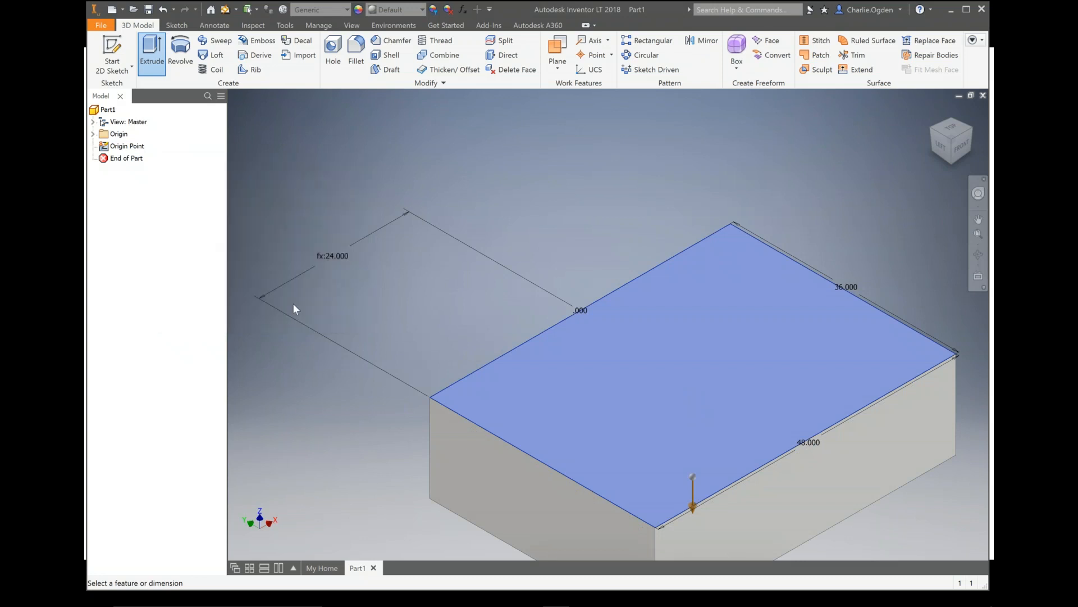
{"action": "scroll", "coordinate": [655, 366], "scroll_direction": "down", "scroll_amount": 3}
{"action": "middle_click_drag", "start_coordinate": [656, 366], "coordinate": [552, 248]}
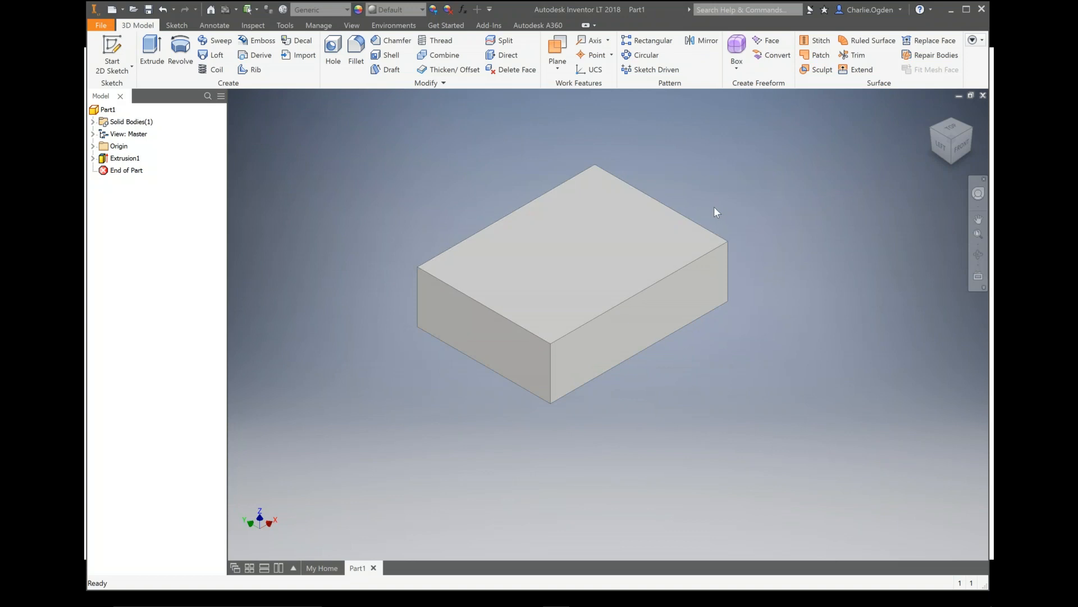
Start a 2D sketch on the block's top face and project the face's back edge through the origin
{"action": "left_click", "coordinate": [119, 51]}
{"action": "key", "text": "Escape"}
{"action": "left_click", "coordinate": [114, 53]}
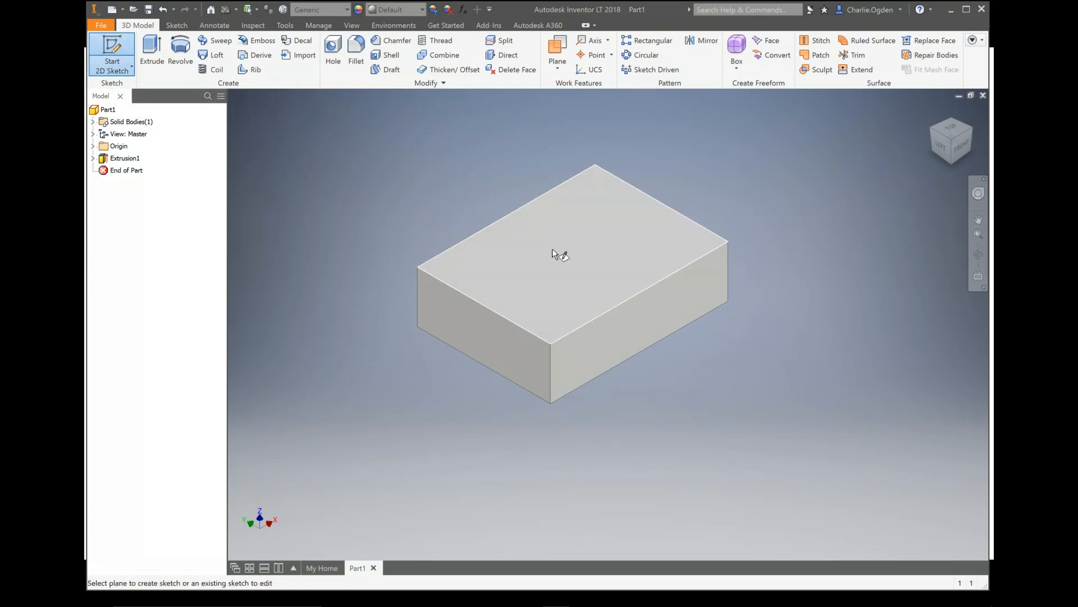
{"action": "left_click", "coordinate": [565, 247]}
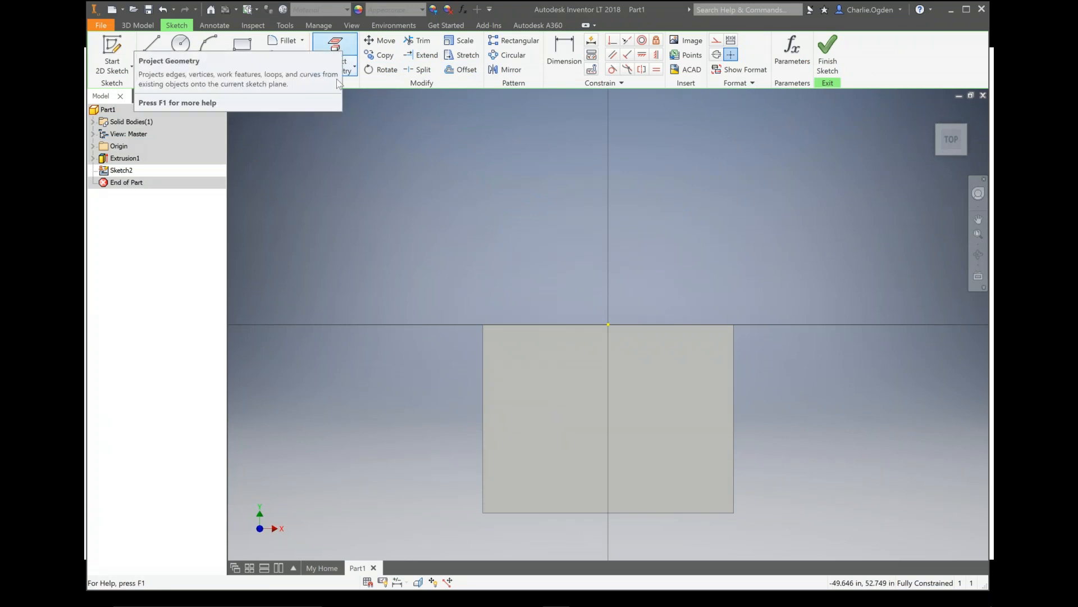
{"action": "left_click", "coordinate": [341, 46]}
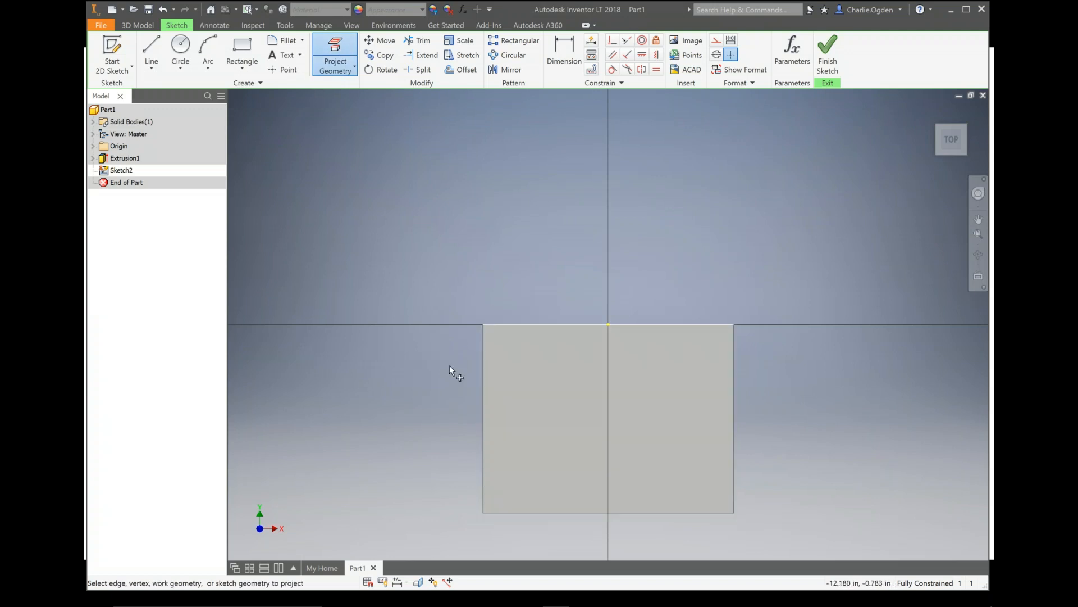
{"action": "left_click", "coordinate": [568, 325]}
{"action": "right_click", "coordinate": [562, 264]}
{"action": "left_click", "coordinate": [594, 267]}
Offset the projected back edge inward across the top face by the named dimension ubW=6
{"action": "left_click", "coordinate": [462, 69]}
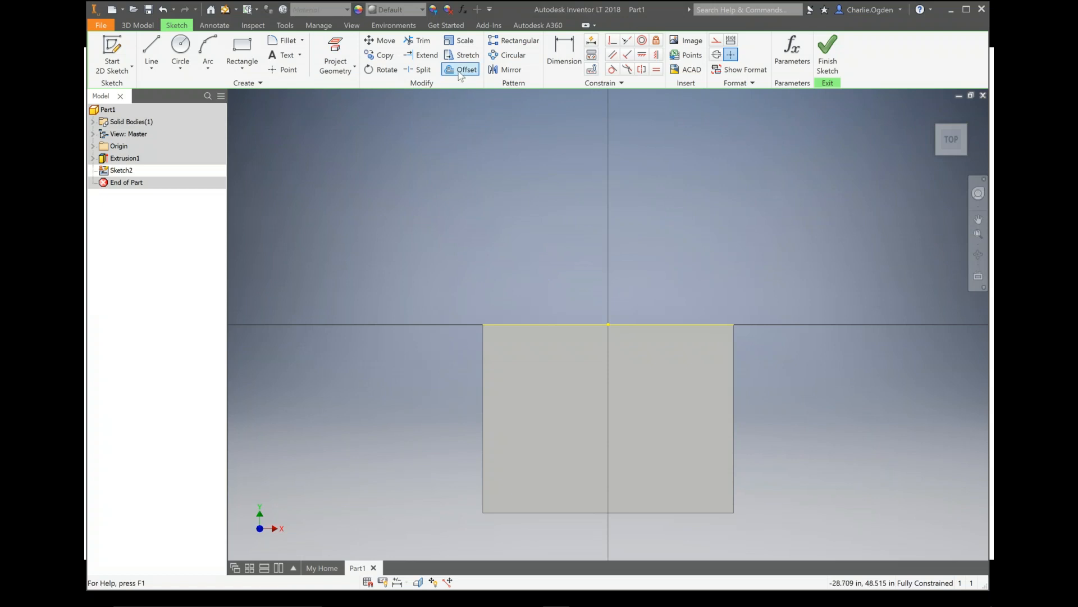
{"action": "left_click", "coordinate": [576, 325]}
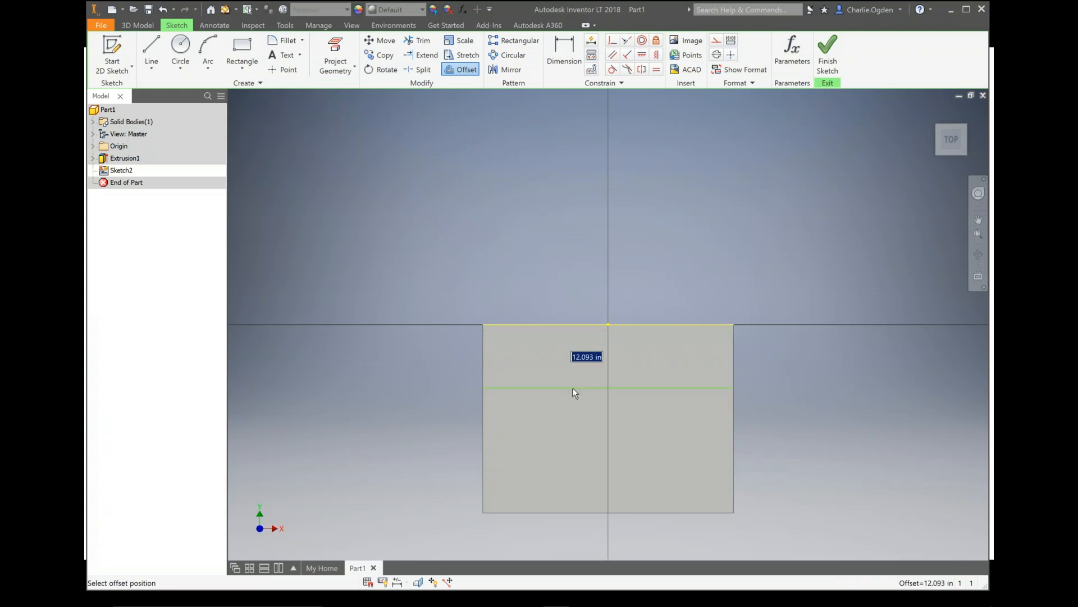
{"action": "type", "text": "ubW="}
{"action": "key", "text": "Return"}
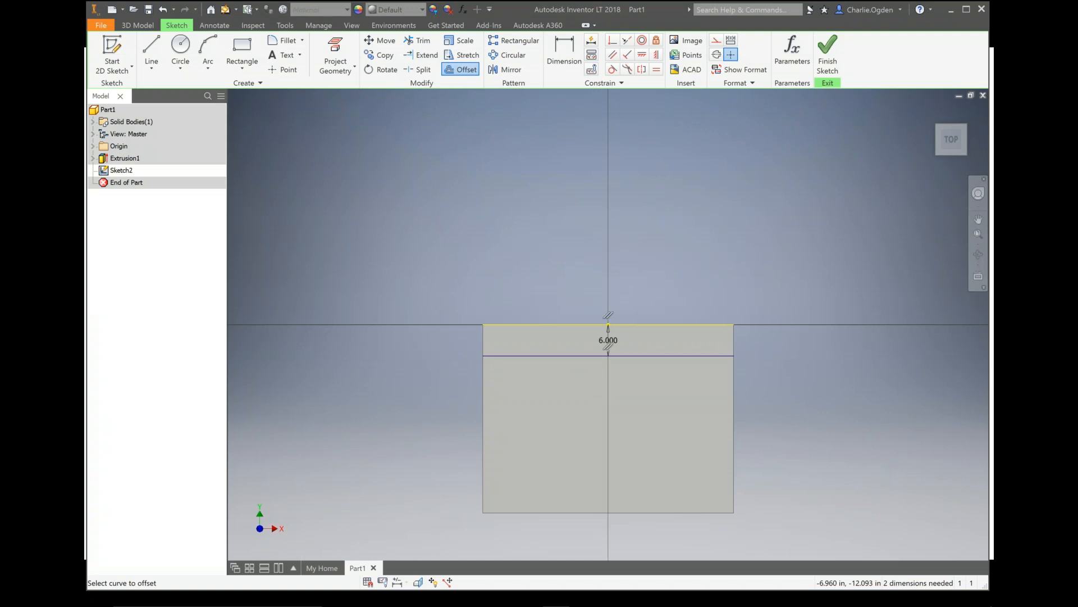
{"action": "right_click", "coordinate": [608, 381]}
{"action": "left_click", "coordinate": [613, 392]}
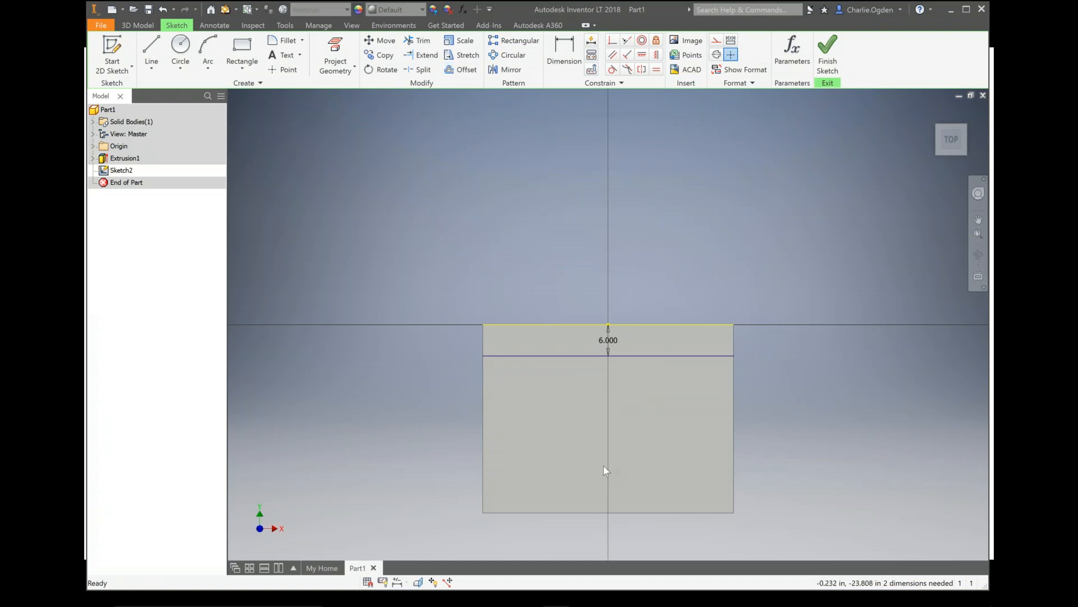
Project the top face's front edge, opposite the origin, into the sketch
{"action": "left_click", "coordinate": [335, 53]}
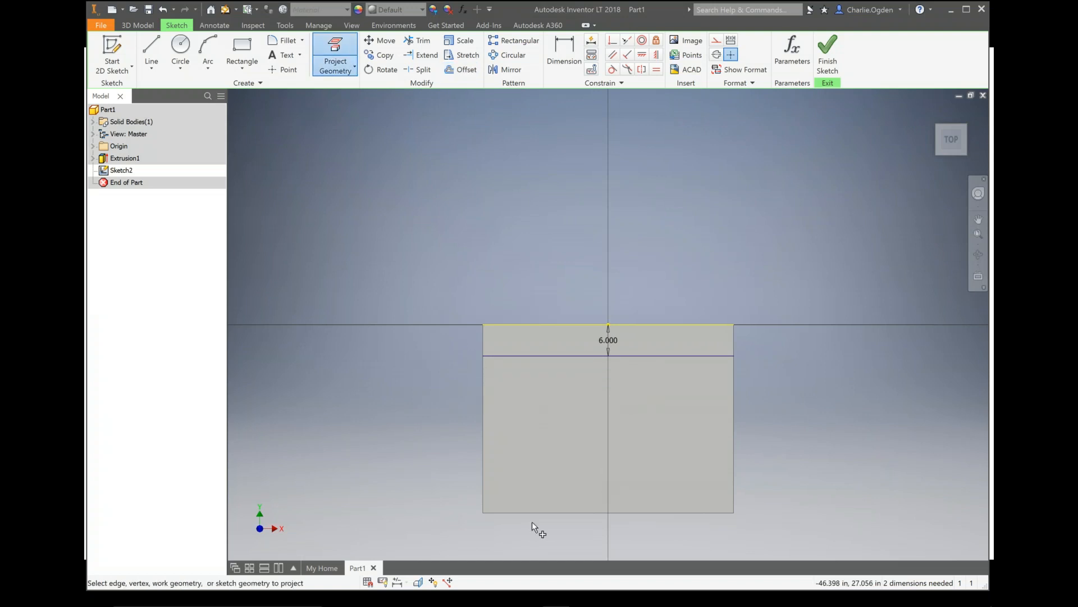
{"action": "left_click", "coordinate": [555, 511]}
{"action": "right_click", "coordinate": [422, 503]}
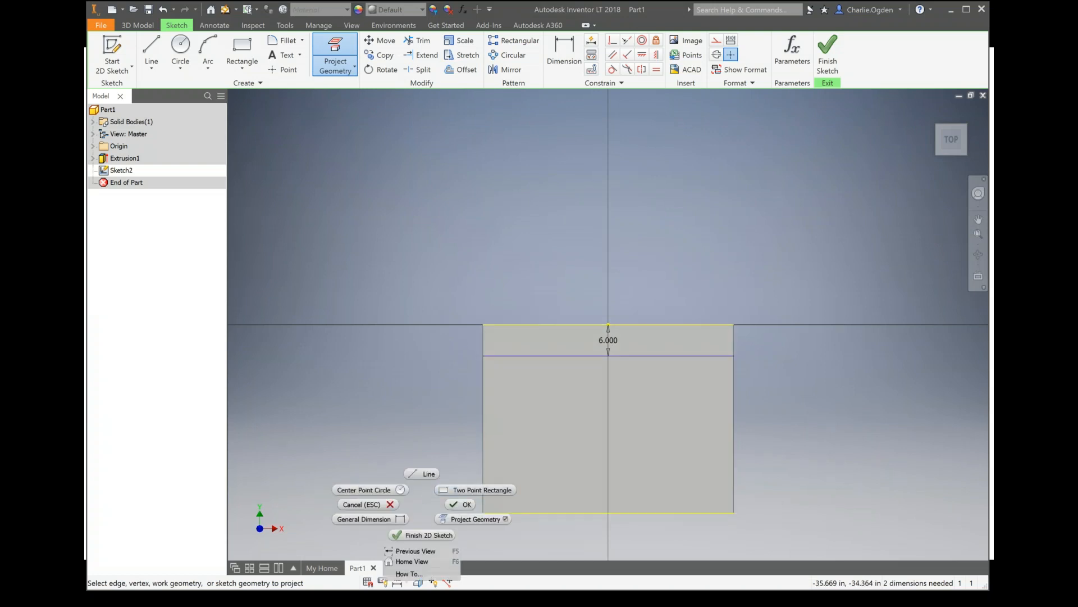
{"action": "left_click", "coordinate": [457, 508]}
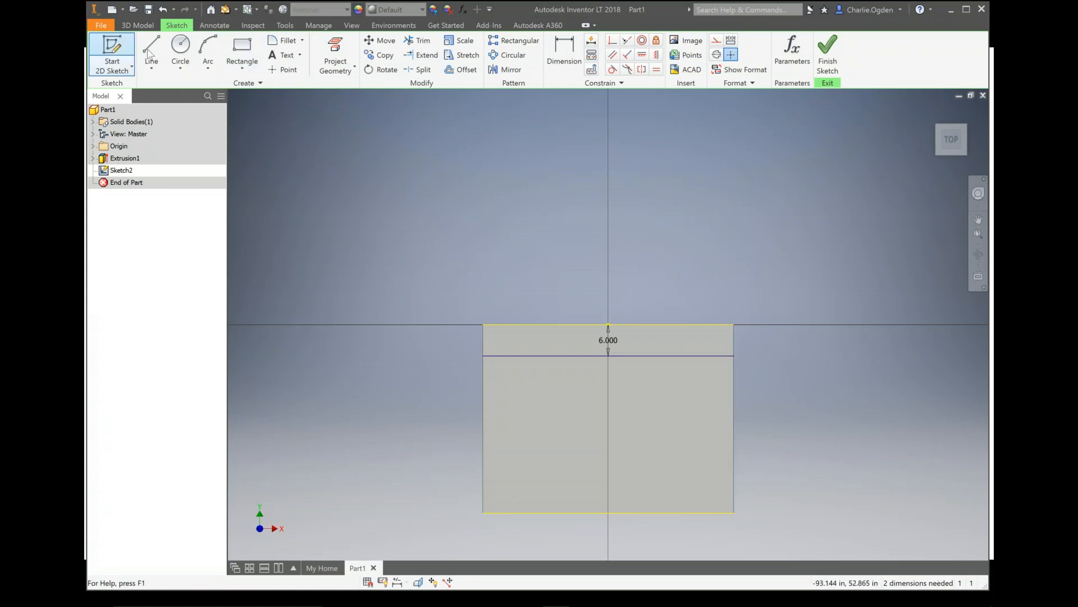
Draw two vertical lines along the face's left and right sides, from the offset line's ends to the projected front edge
{"action": "left_click", "coordinate": [151, 50]}
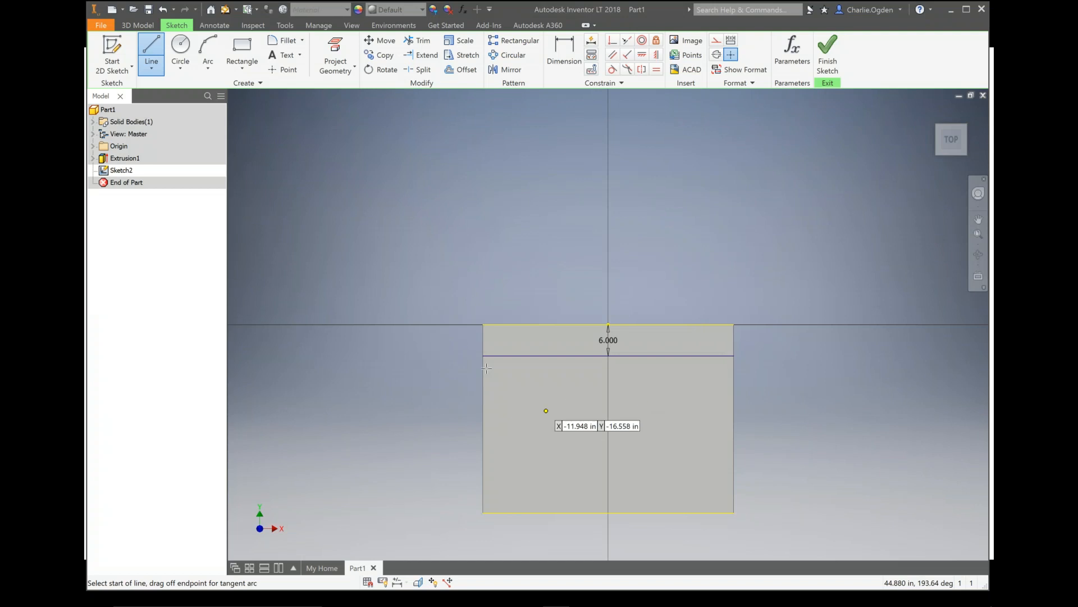
{"action": "left_click", "coordinate": [483, 356]}
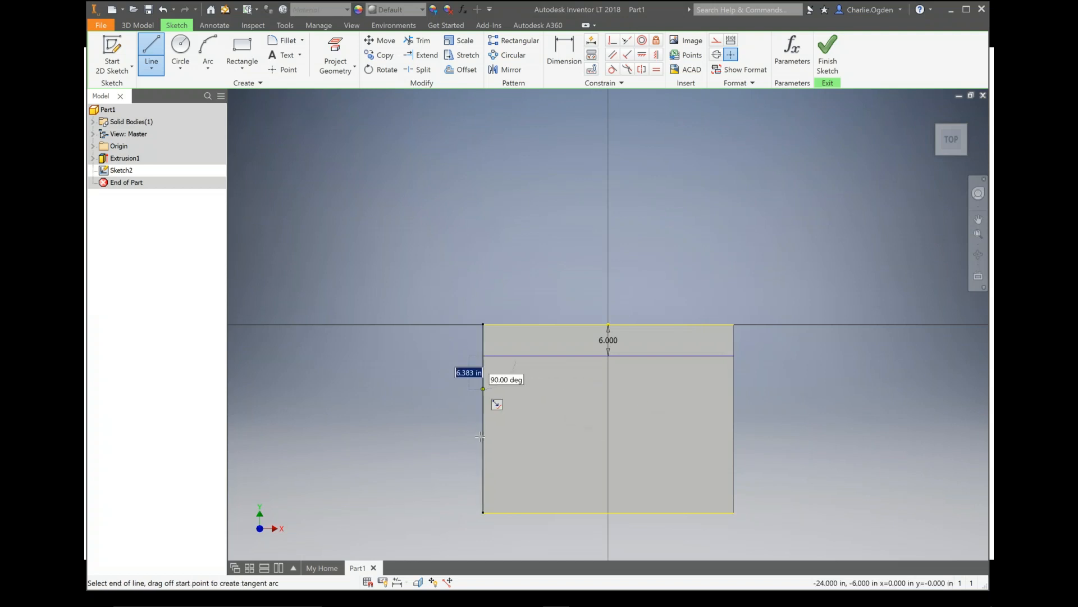
{"action": "left_click", "coordinate": [483, 512]}
{"action": "right_click", "coordinate": [665, 436]}
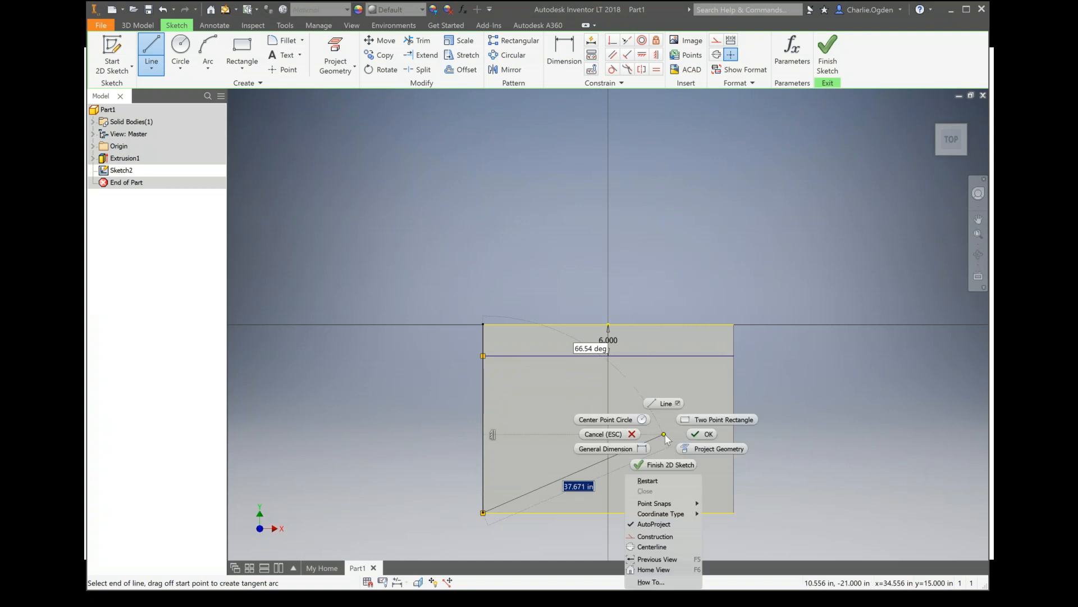
{"action": "left_click", "coordinate": [666, 403]}
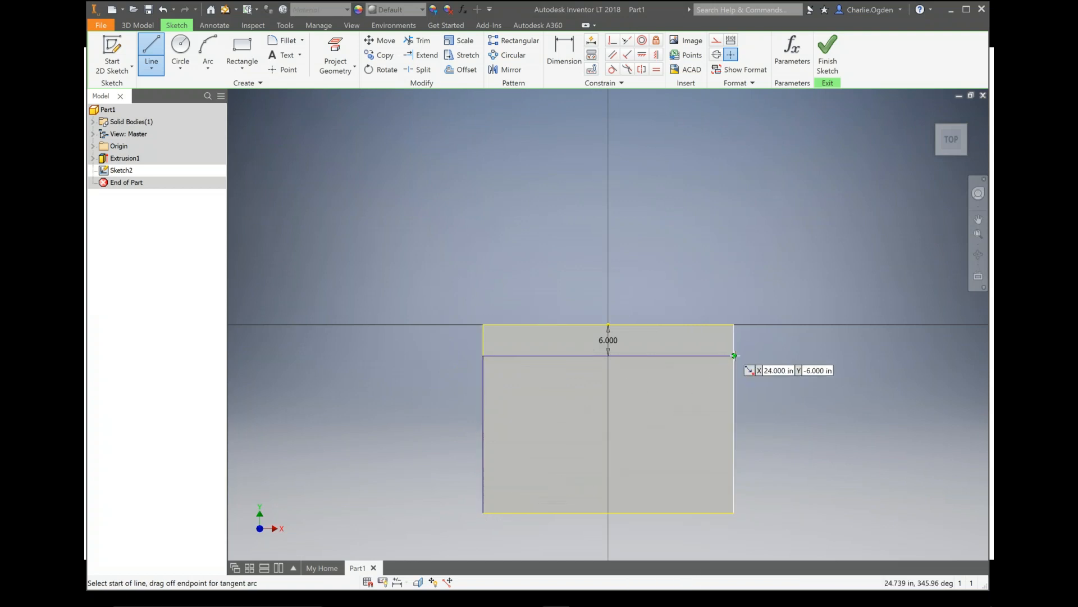
{"action": "left_click", "coordinate": [734, 355]}
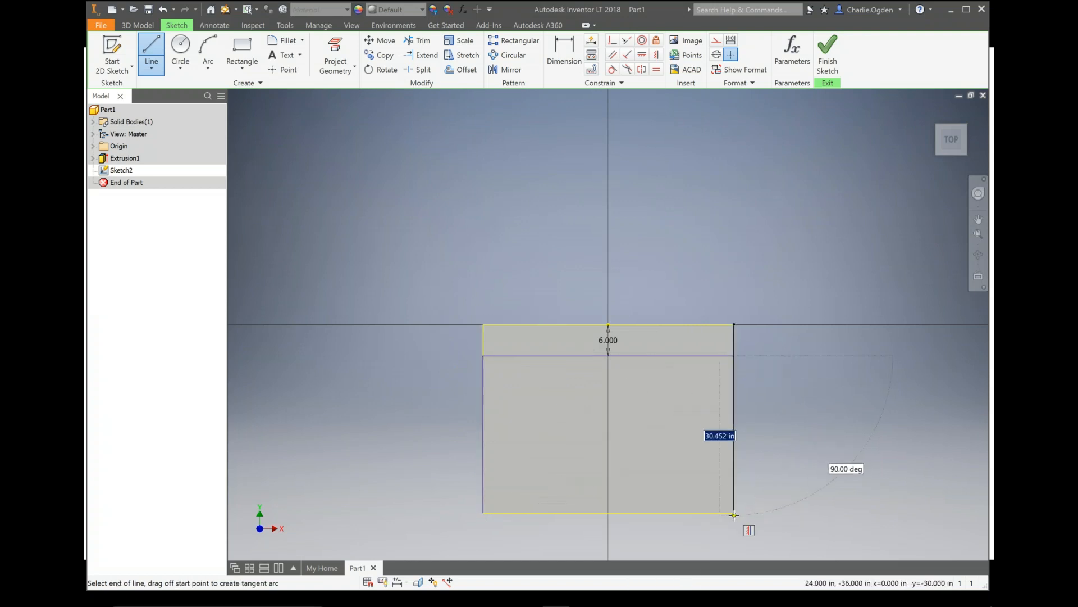
{"action": "left_click", "coordinate": [734, 512]}
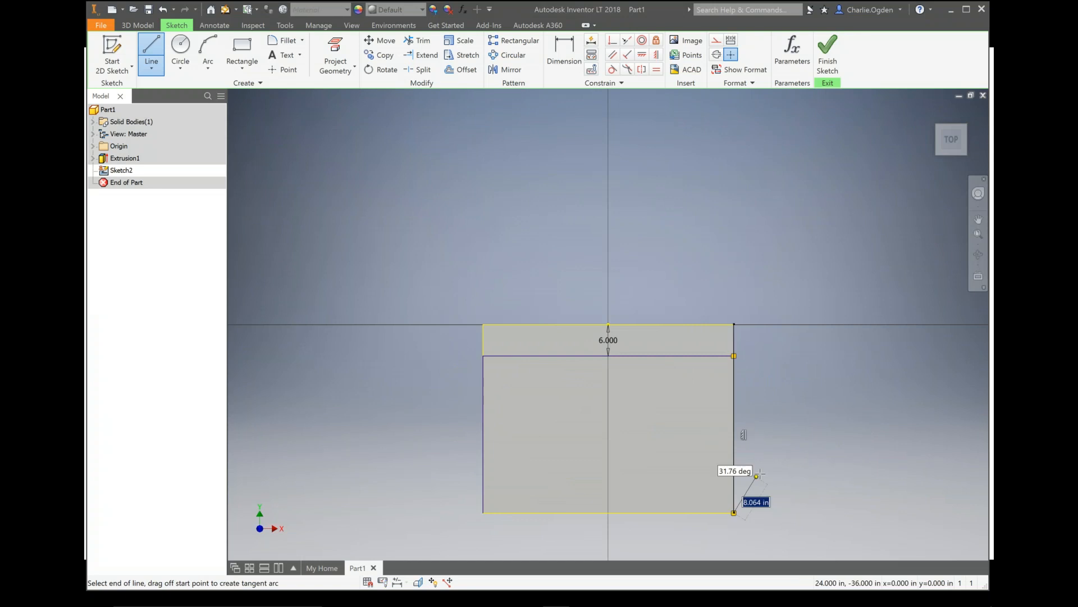
{"action": "right_click", "coordinate": [736, 465]}
{"action": "left_click", "coordinate": [738, 468]}
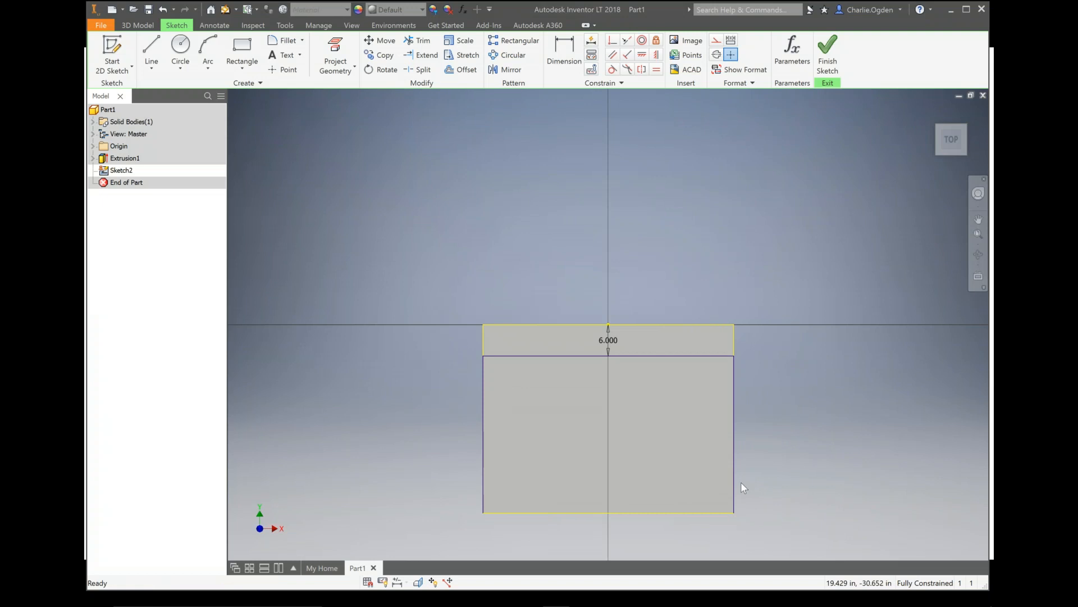
Finish the sketch and cut the large front region of the top face downward by the named dimension CurbHt=6
{"action": "left_click", "coordinate": [829, 56]}
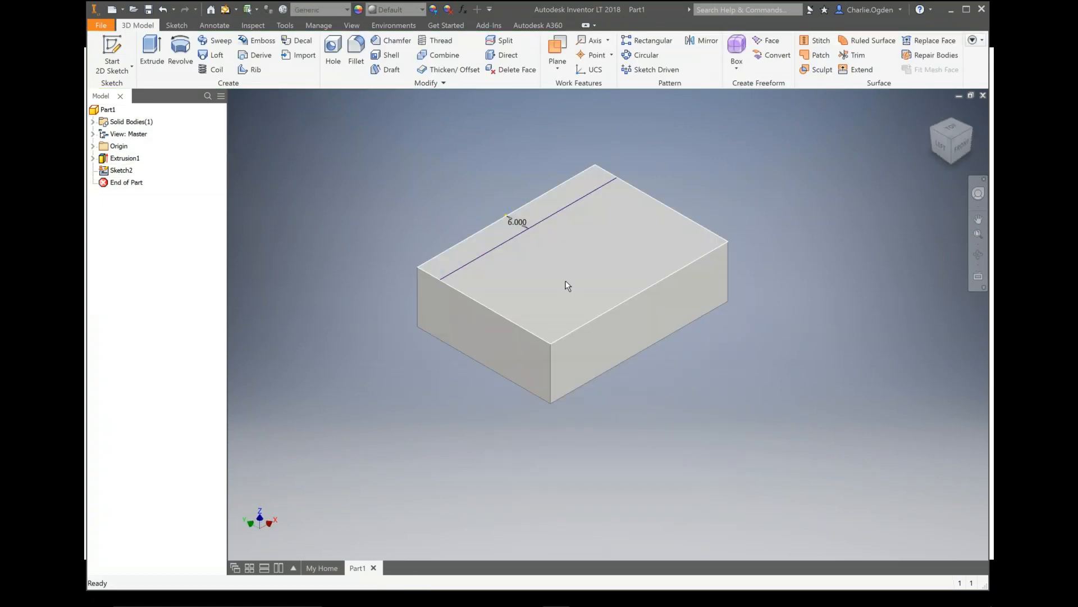
{"action": "left_click", "coordinate": [155, 57]}
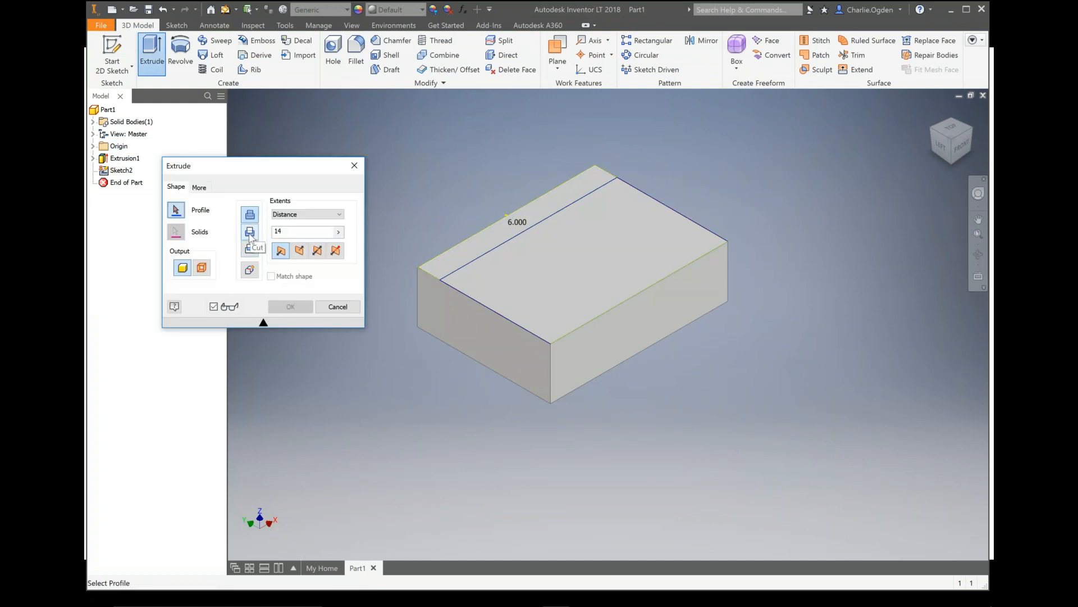
{"action": "left_click", "coordinate": [251, 233]}
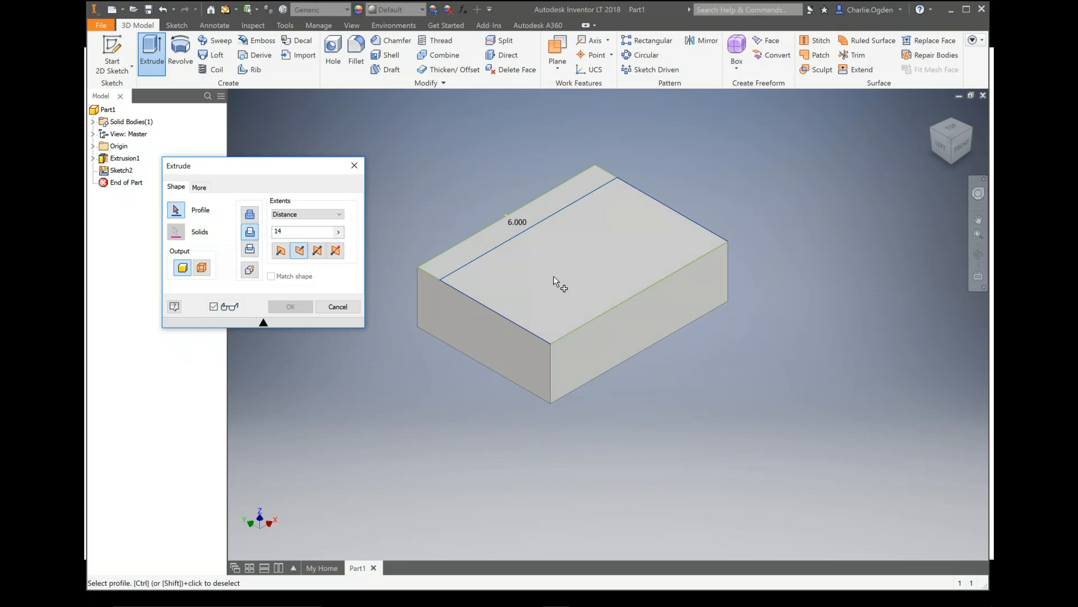
{"action": "left_click", "coordinate": [575, 269]}
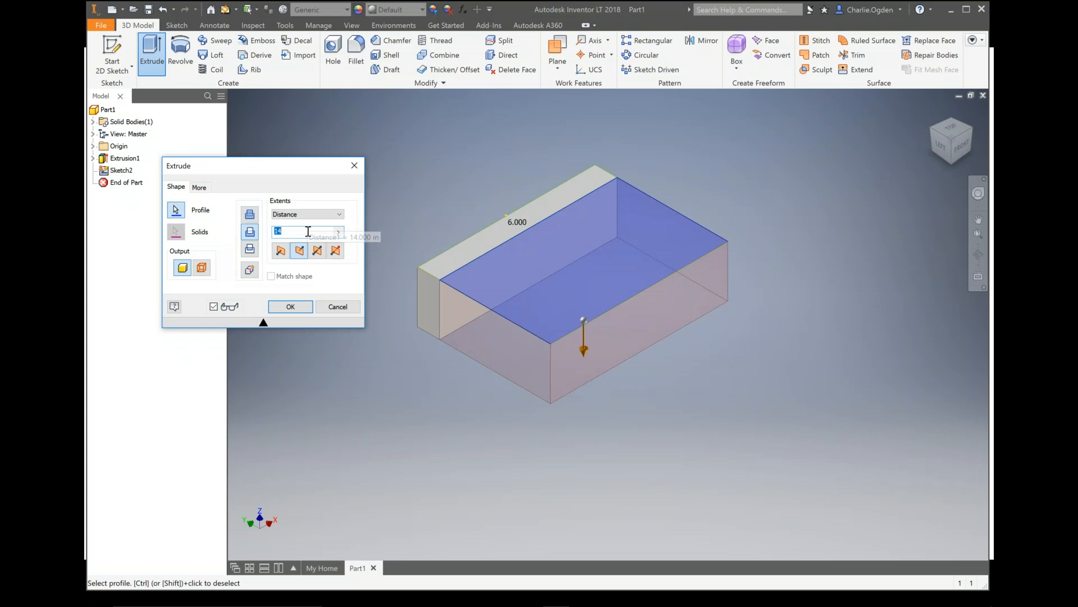
{"action": "left_click", "coordinate": [275, 229]}
{"action": "type", "text": "CurbHt"}
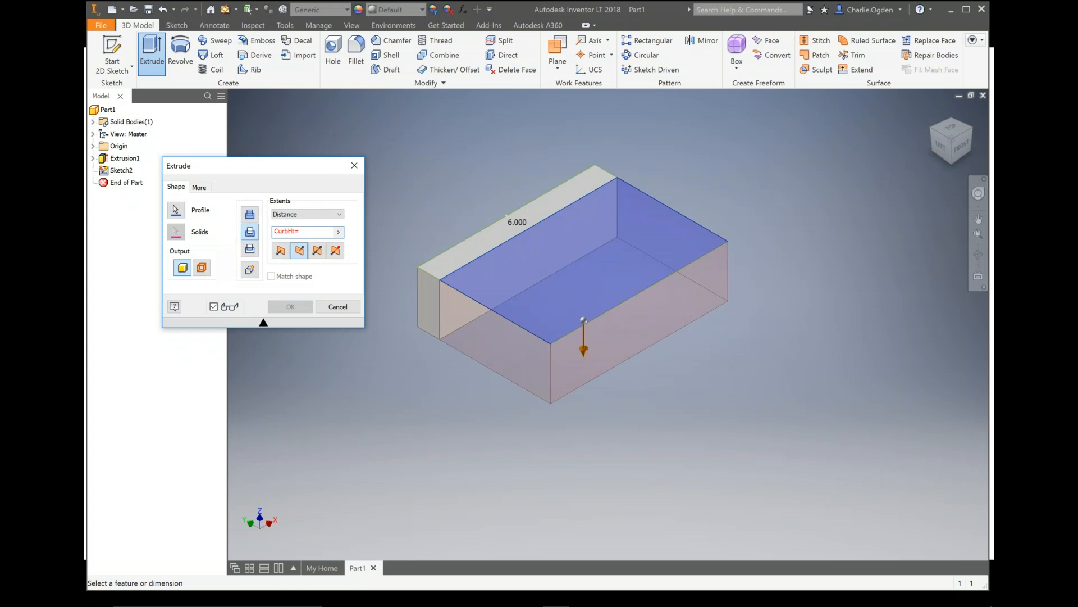
{"action": "type", "text": "=6"}
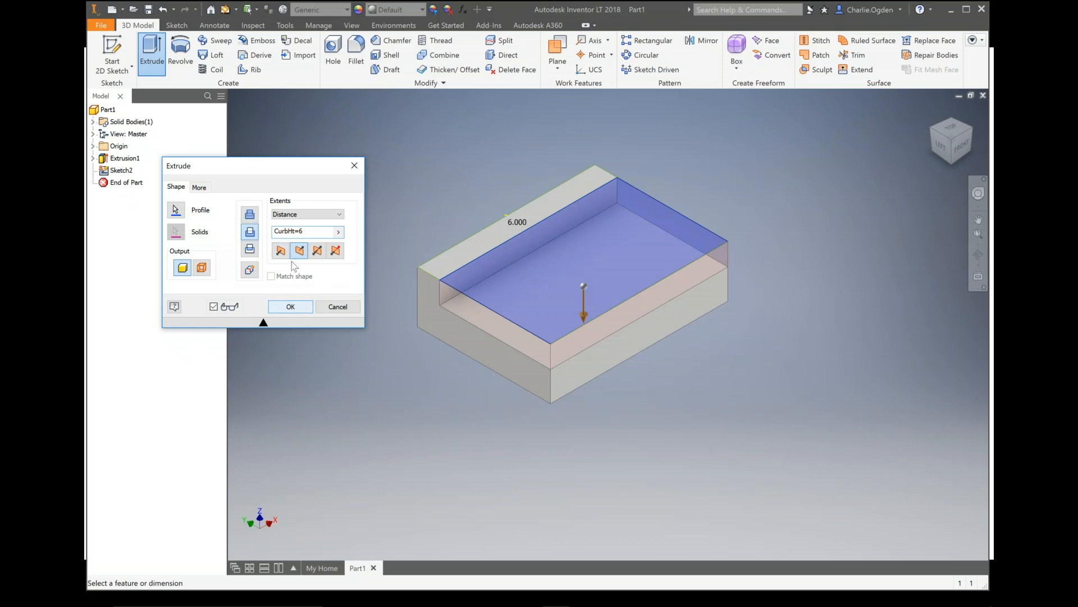
{"action": "left_click", "coordinate": [290, 307]}
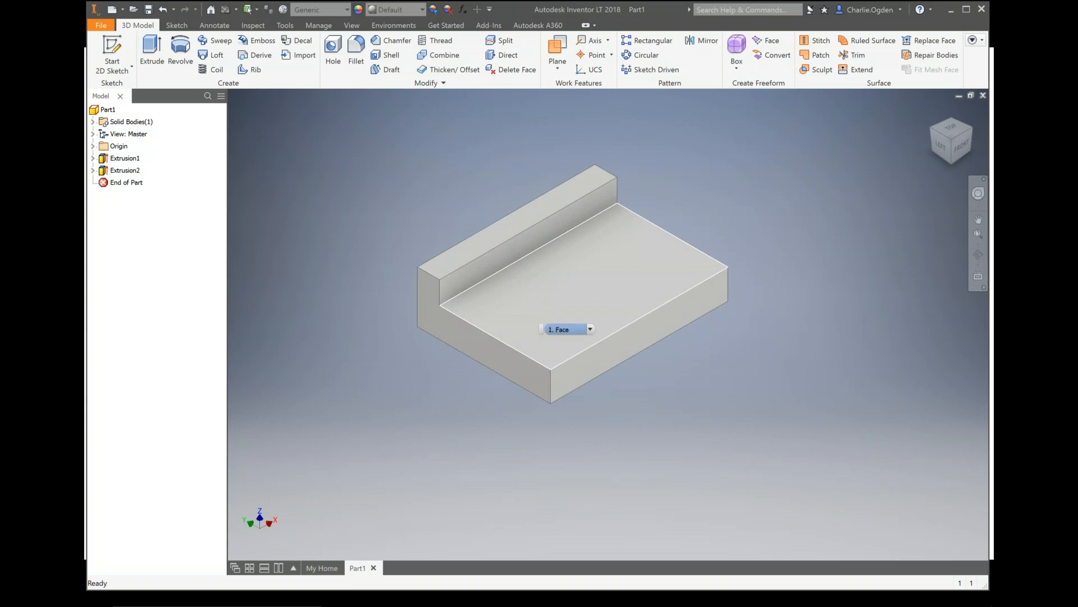
Start a 2D sketch on the part's left L-shaped end face and project the lower step's top edge into it
{"action": "left_click", "coordinate": [111, 54]}
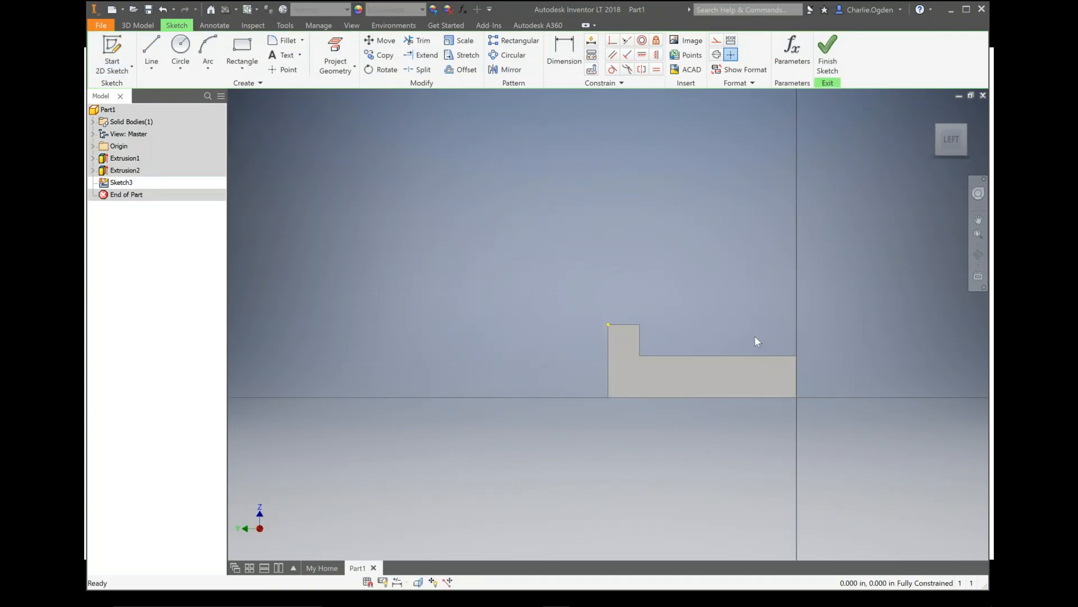
{"action": "left_click", "coordinate": [152, 54]}
{"action": "key", "text": "p"}
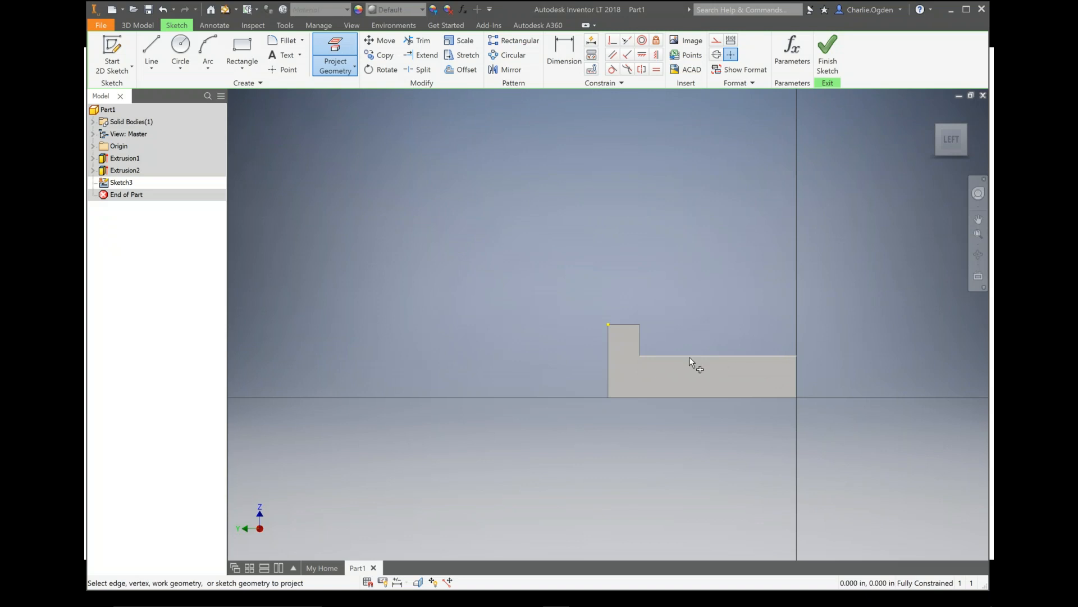
{"action": "left_click", "coordinate": [714, 355]}
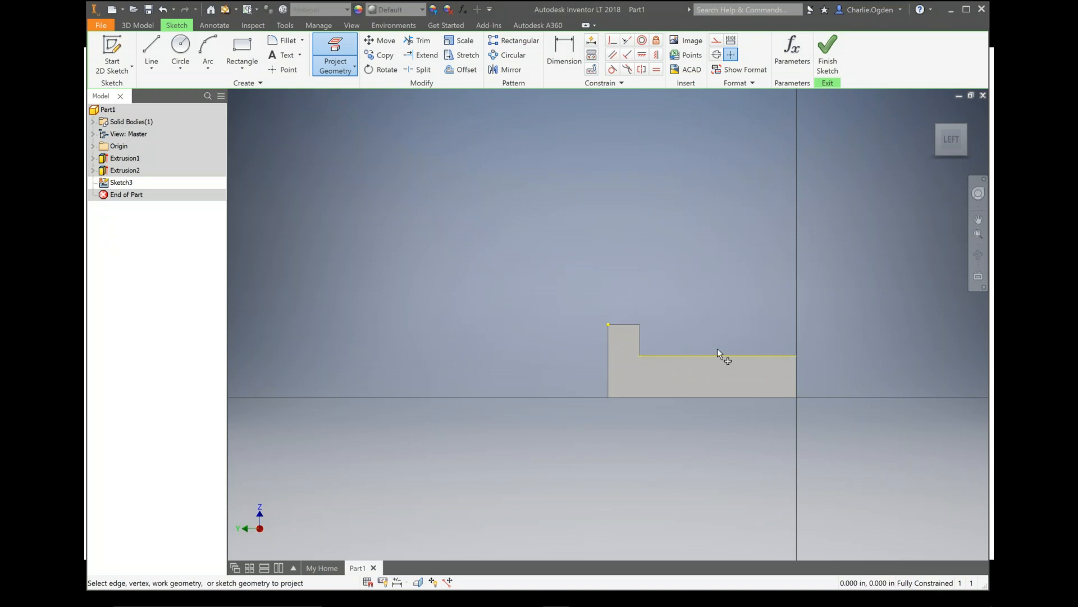
Draw a gently rising line from the inner corner at the curb's base to a point beyond the face's front edge
{"action": "left_click", "coordinate": [151, 53]}
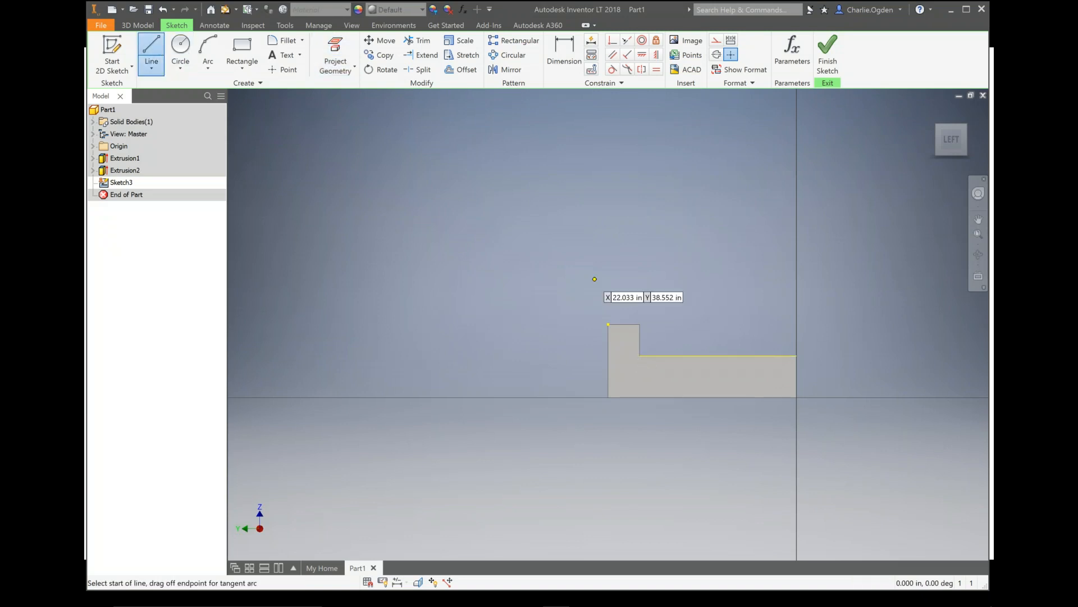
{"action": "left_click", "coordinate": [640, 355]}
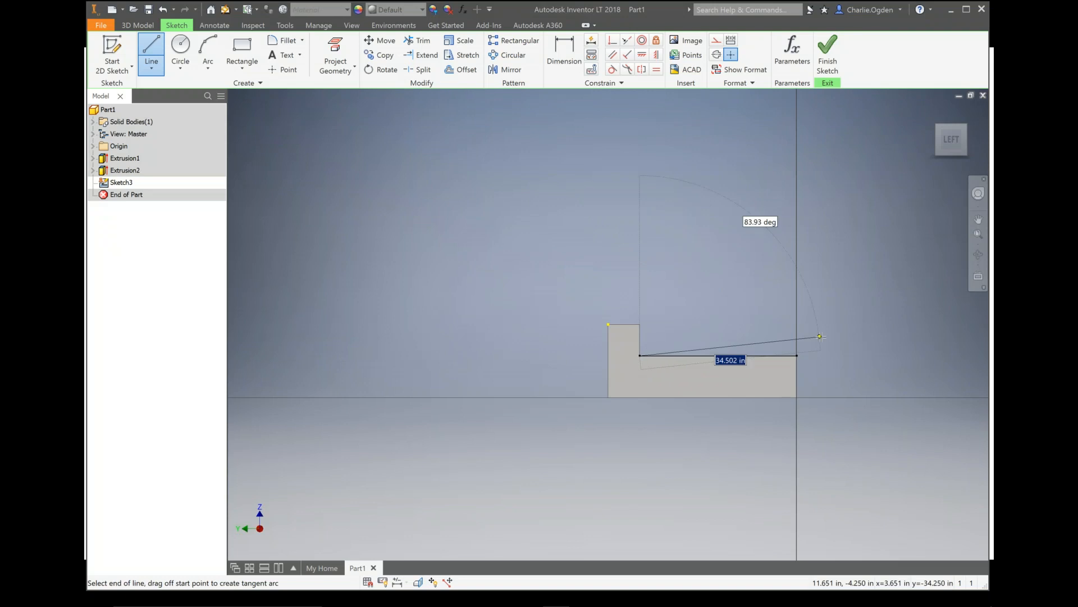
{"action": "left_click", "coordinate": [841, 330]}
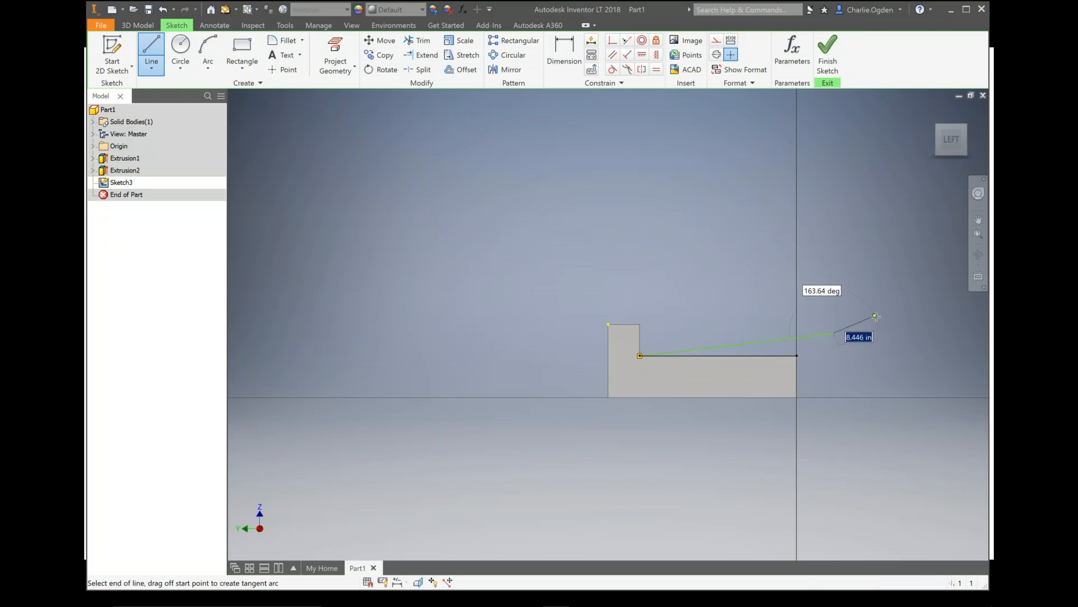
{"action": "right_click", "coordinate": [879, 321]}
{"action": "left_click", "coordinate": [916, 316]}
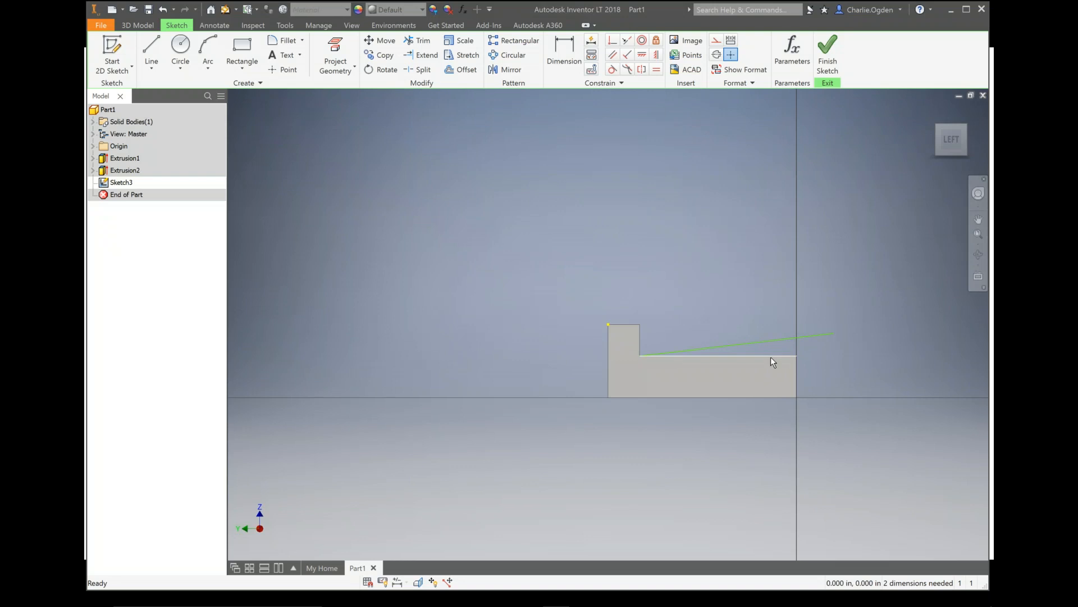
Draw a vertical line upward from the projected edge's front endpoint, crossing the sloped line
{"action": "left_click", "coordinate": [161, 62]}
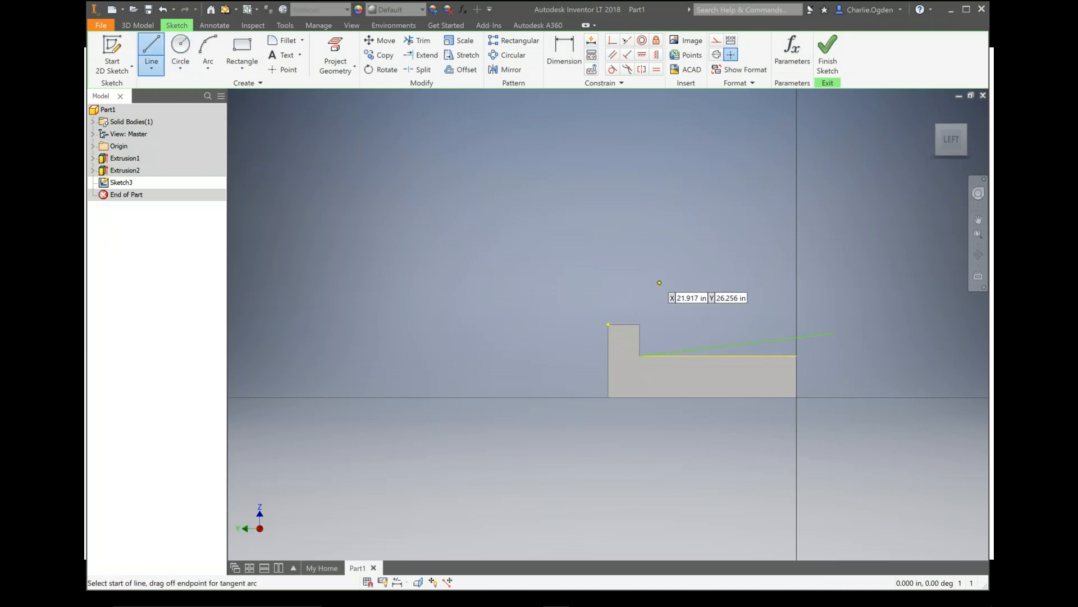
{"action": "left_click", "coordinate": [797, 355]}
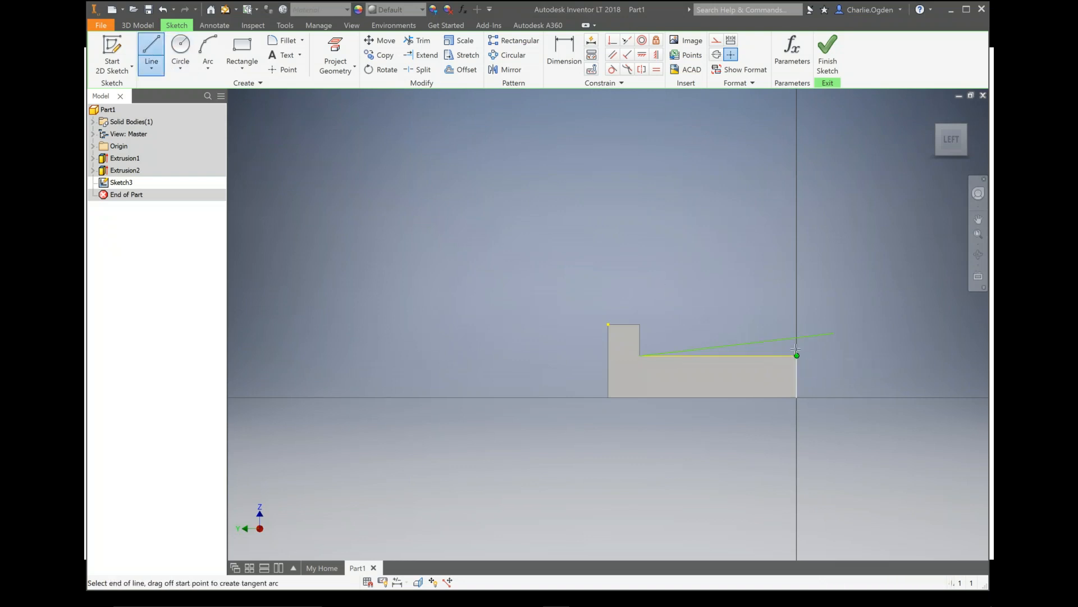
{"action": "left_click", "coordinate": [798, 294]}
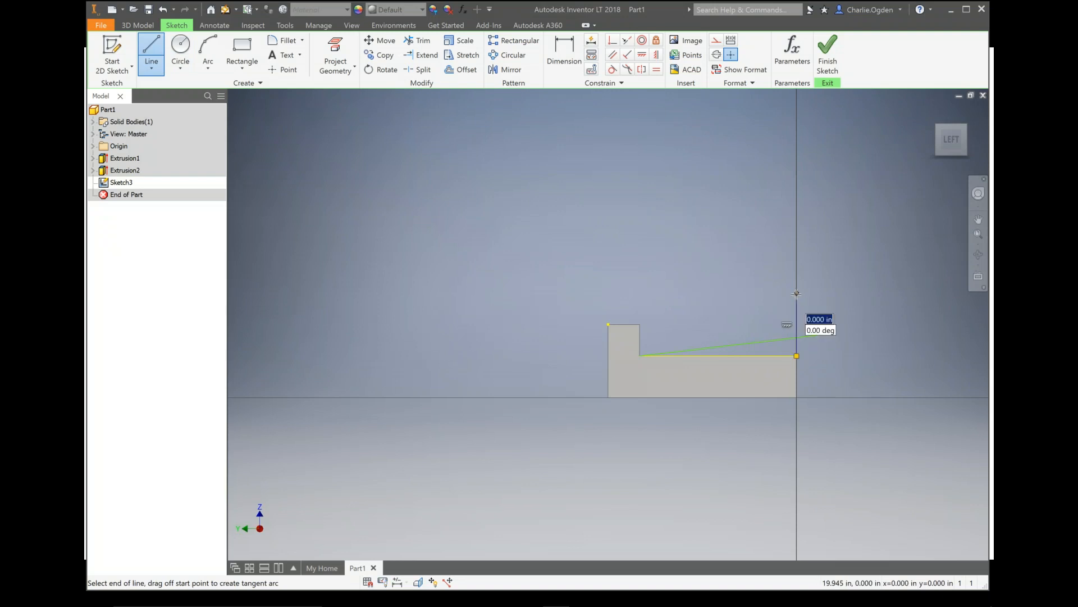
{"action": "right_click", "coordinate": [796, 294]}
{"action": "left_click", "coordinate": [841, 300]}
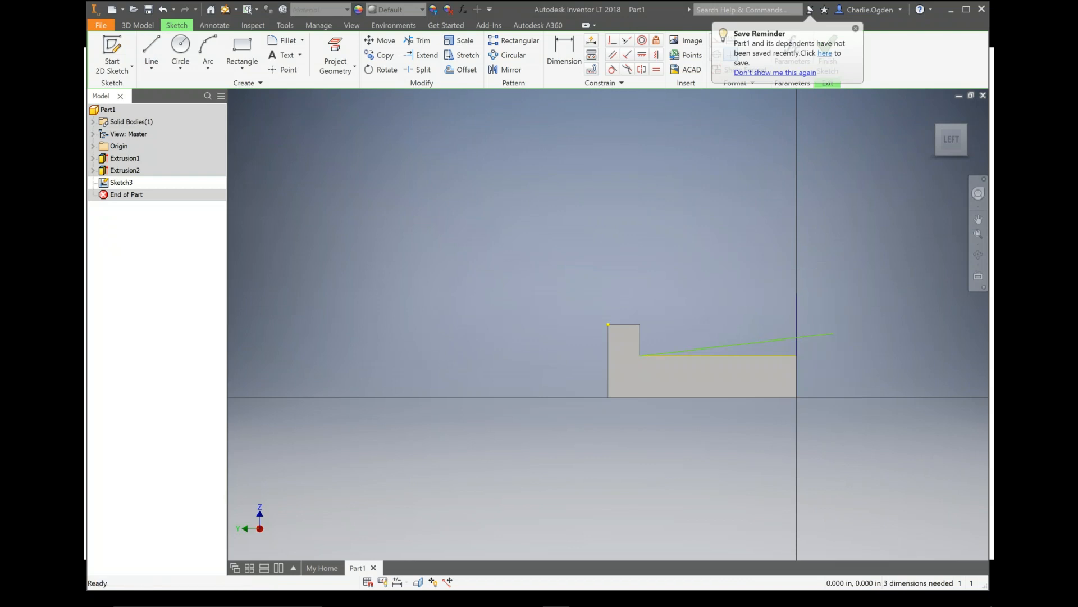
Trim the sloped line and the vertical line back to their intersection, leaving a closed wedge
{"action": "left_click", "coordinate": [418, 40]}
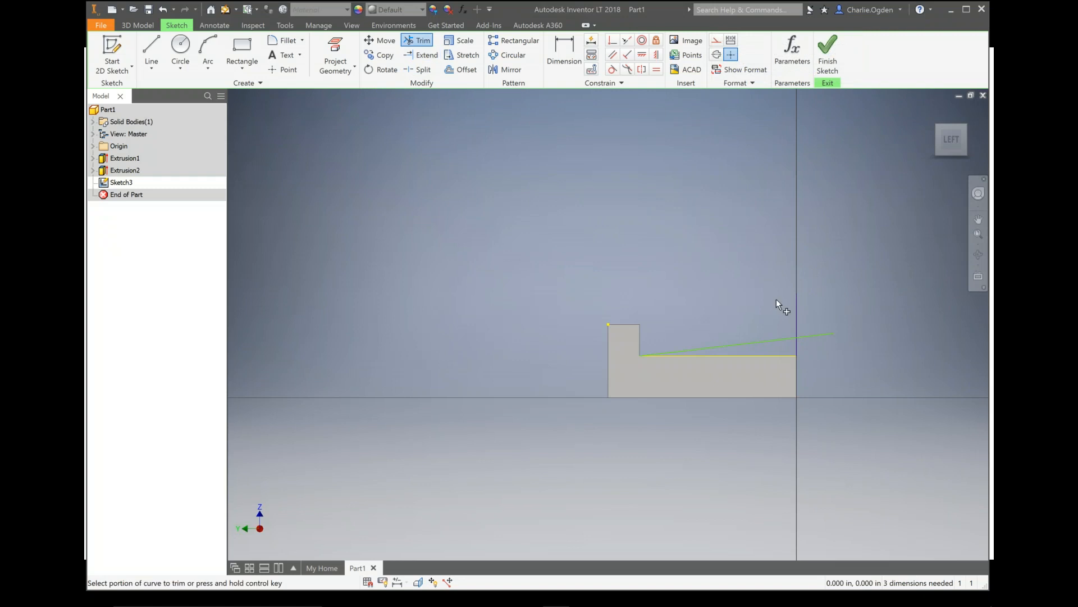
{"action": "left_click", "coordinate": [806, 336]}
{"action": "right_click", "coordinate": [831, 299]}
{"action": "left_click", "coordinate": [860, 315]}
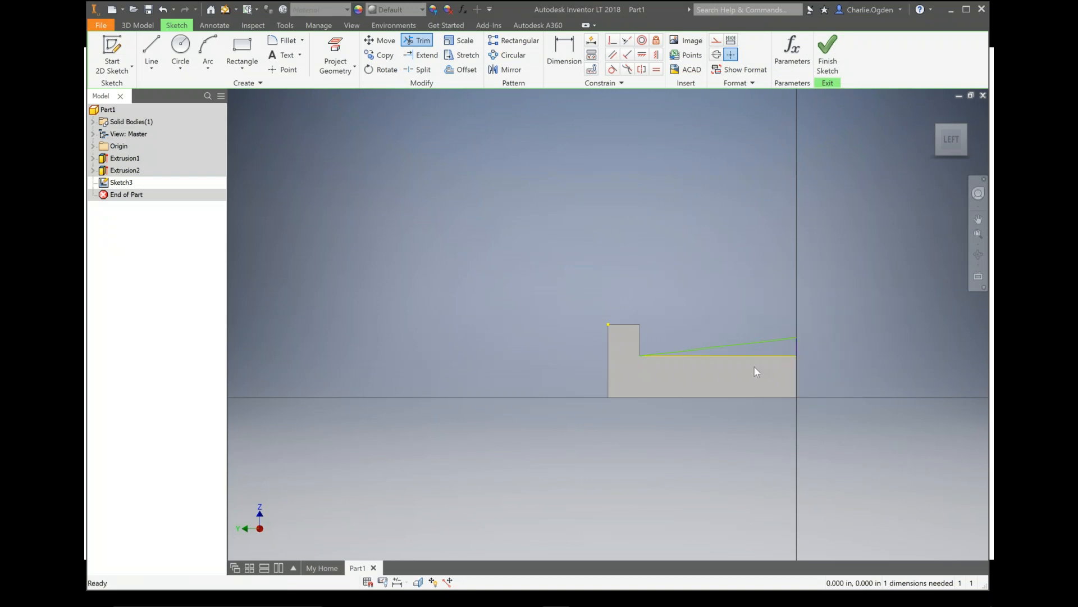
{"action": "key", "text": "Escape"}
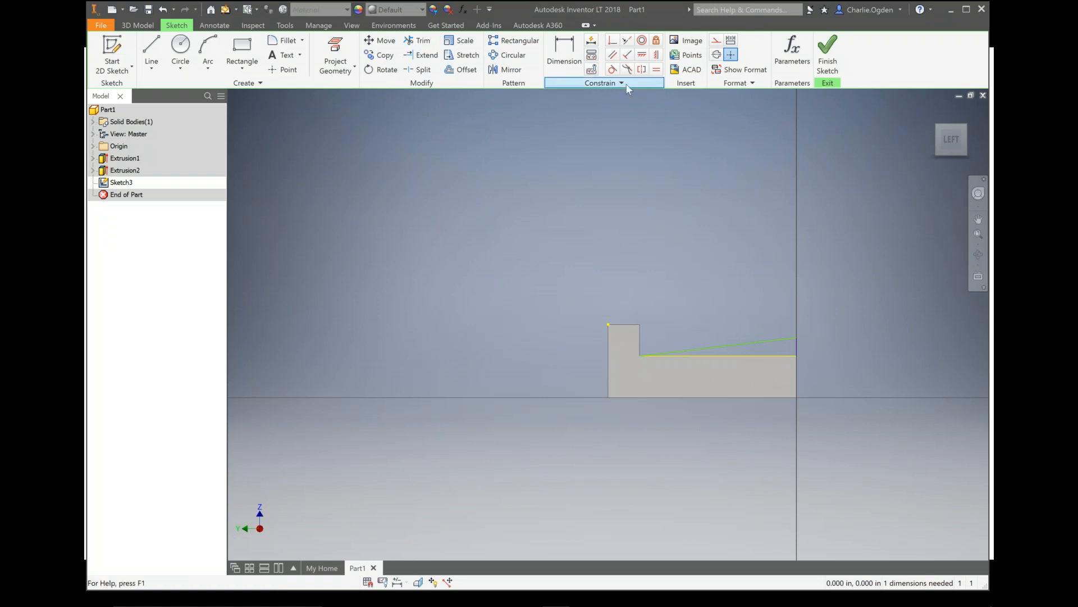
Dimension the wedge's short vertical line and set its height to (SSWidth-CurbW)*0.02
{"action": "left_click", "coordinate": [565, 65]}
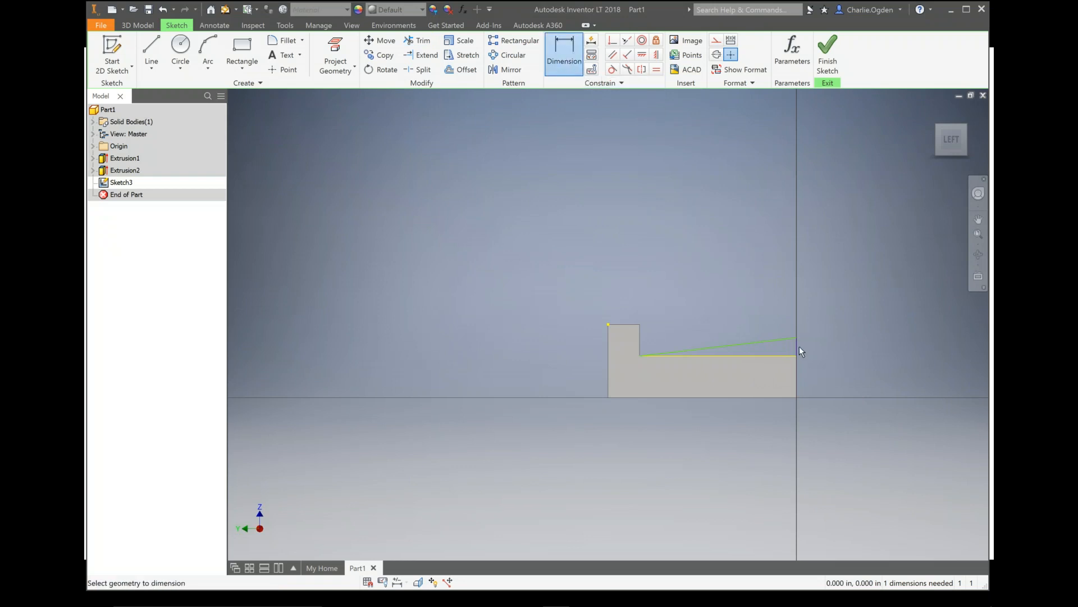
{"action": "left_click", "coordinate": [800, 346]}
{"action": "left_click", "coordinate": [839, 346]}
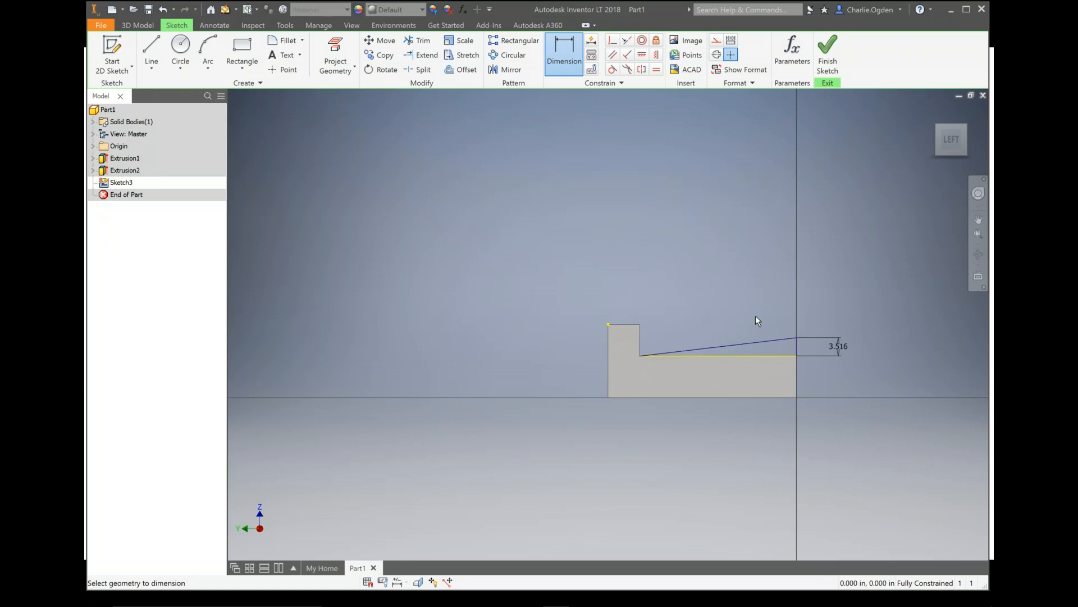
{"action": "left_click", "coordinate": [837, 347]}
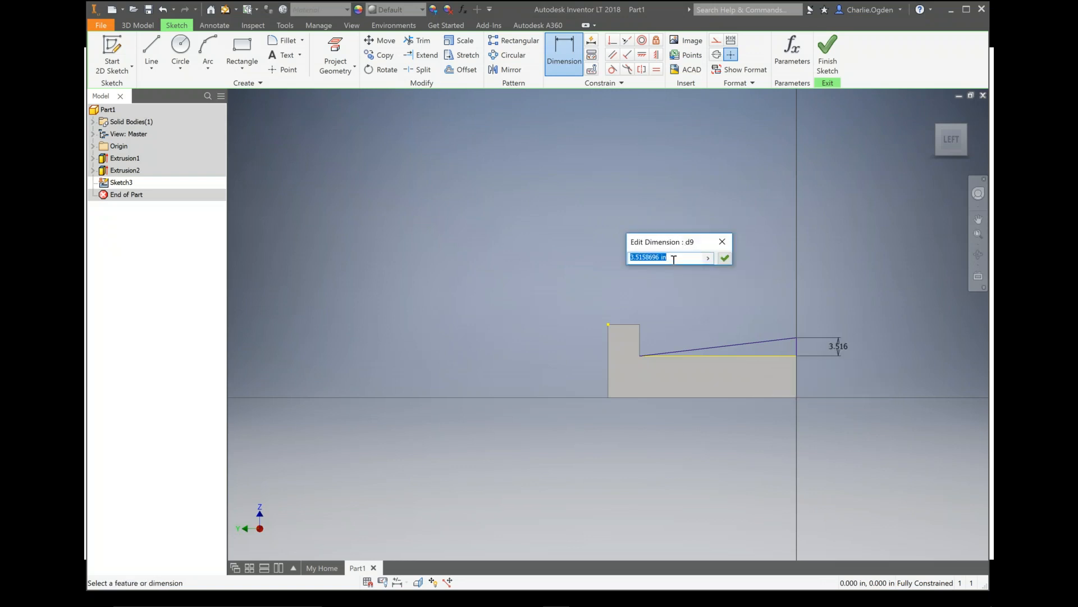
{"action": "type", "text": "(SSWidth-CurbW)*0.02"}
{"action": "key", "text": "Return"}
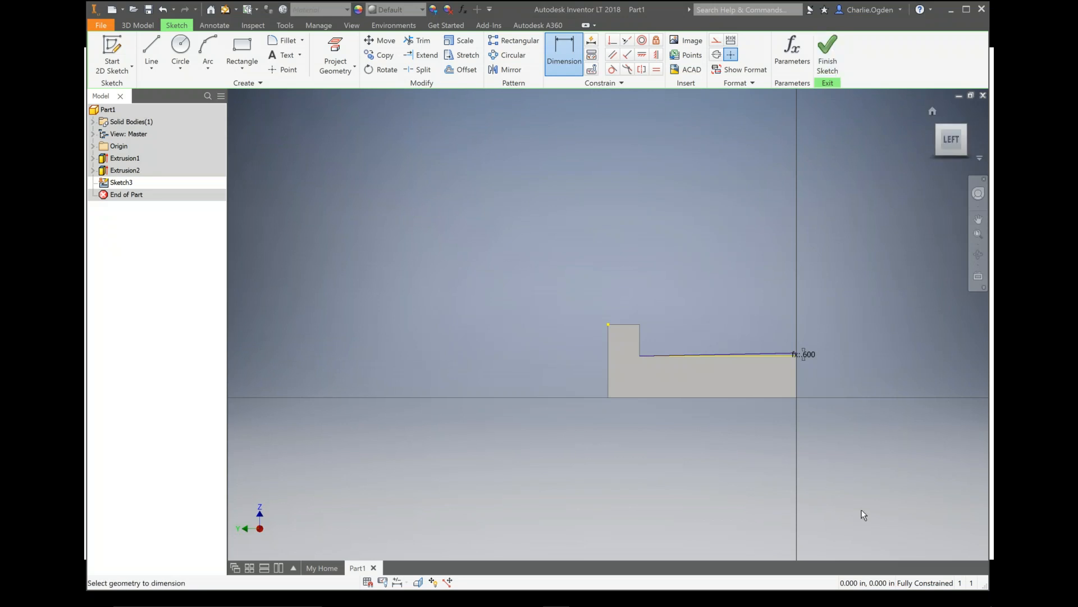
Finish the sketch and extrude the wedge profile as a join in the reversed direction, across the part, by the parameter SSLength
{"action": "left_click", "coordinate": [827, 53]}
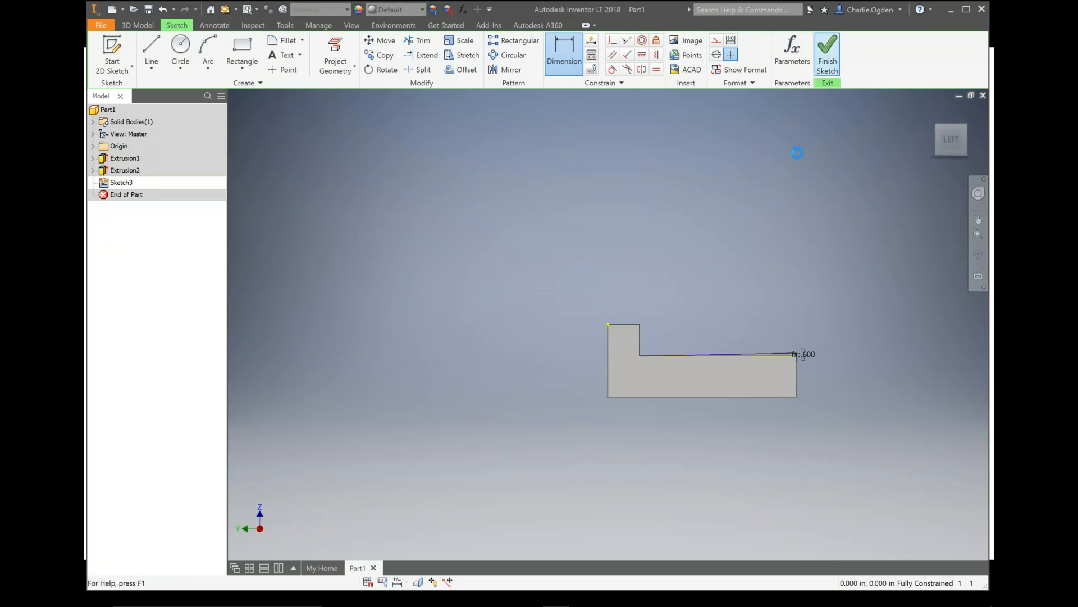
{"action": "left_click", "coordinate": [151, 49]}
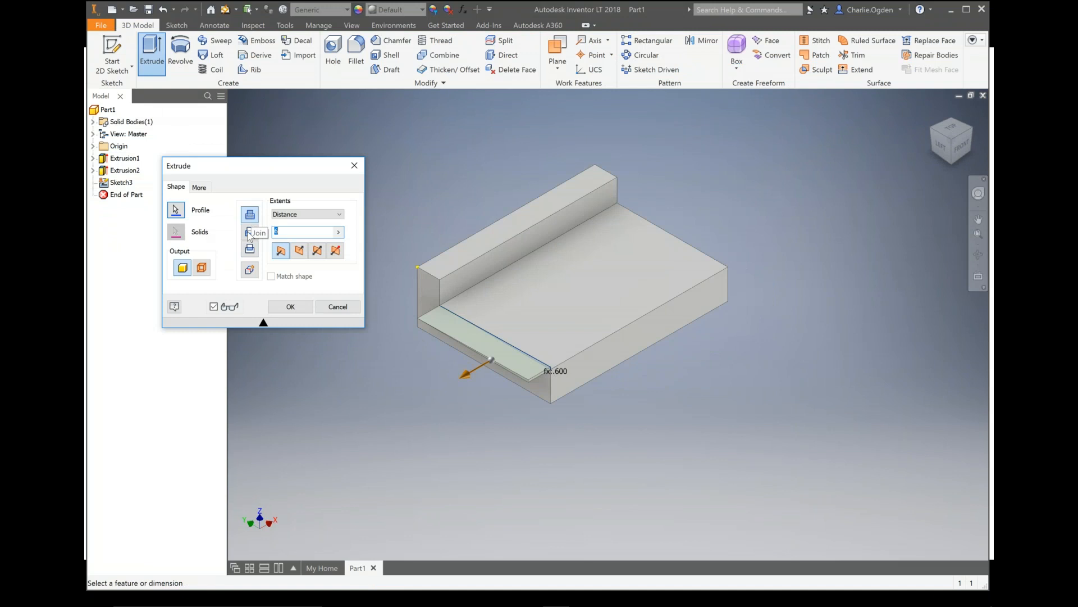
{"action": "left_click", "coordinate": [300, 253]}
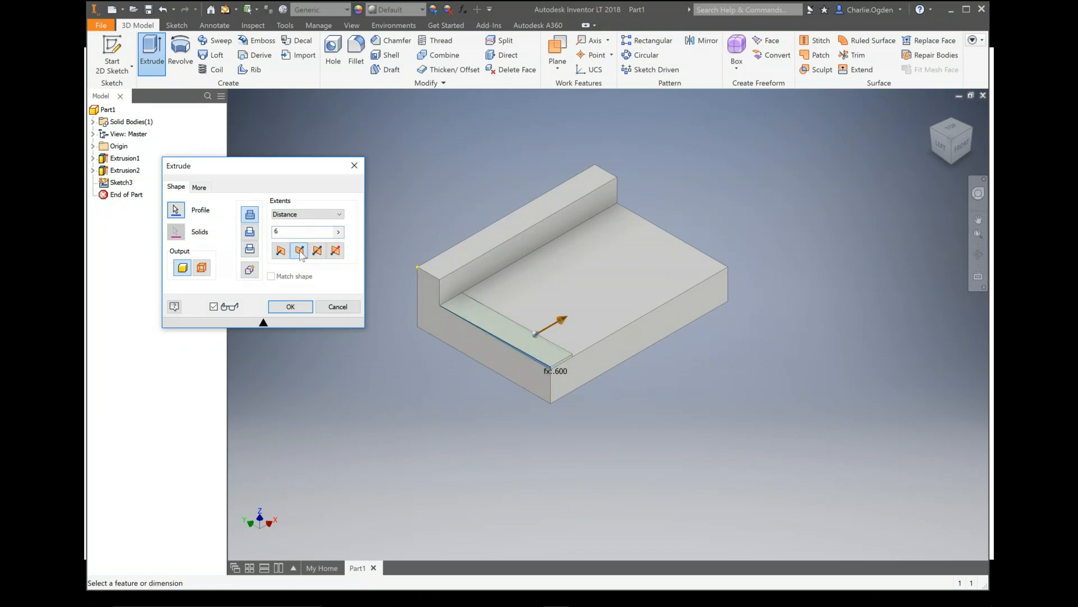
{"action": "left_click", "coordinate": [338, 232]}
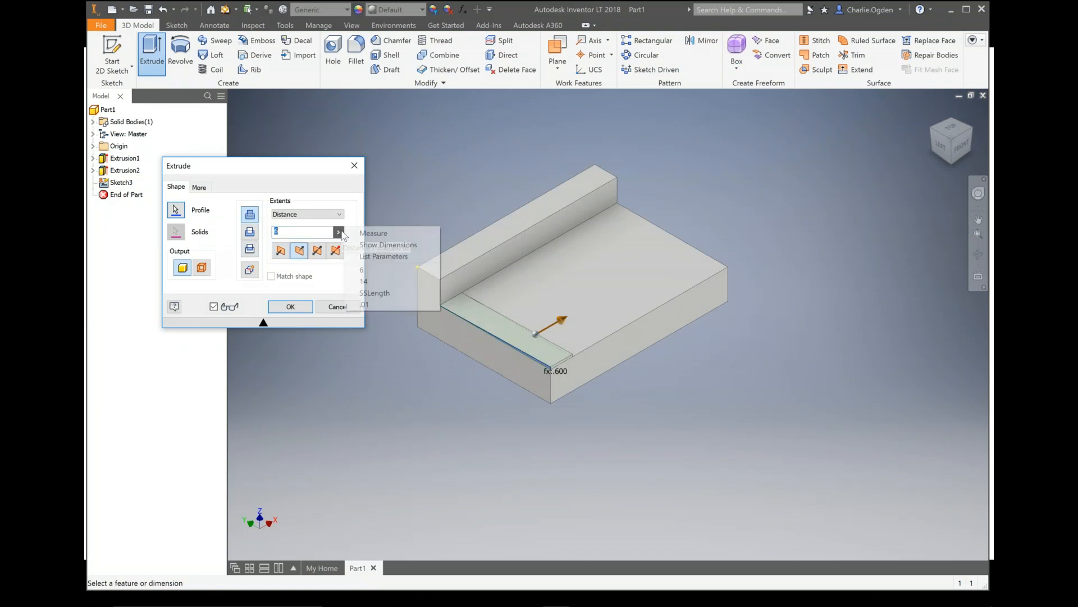
{"action": "left_click", "coordinate": [375, 258]}
{"action": "left_click", "coordinate": [288, 289]}
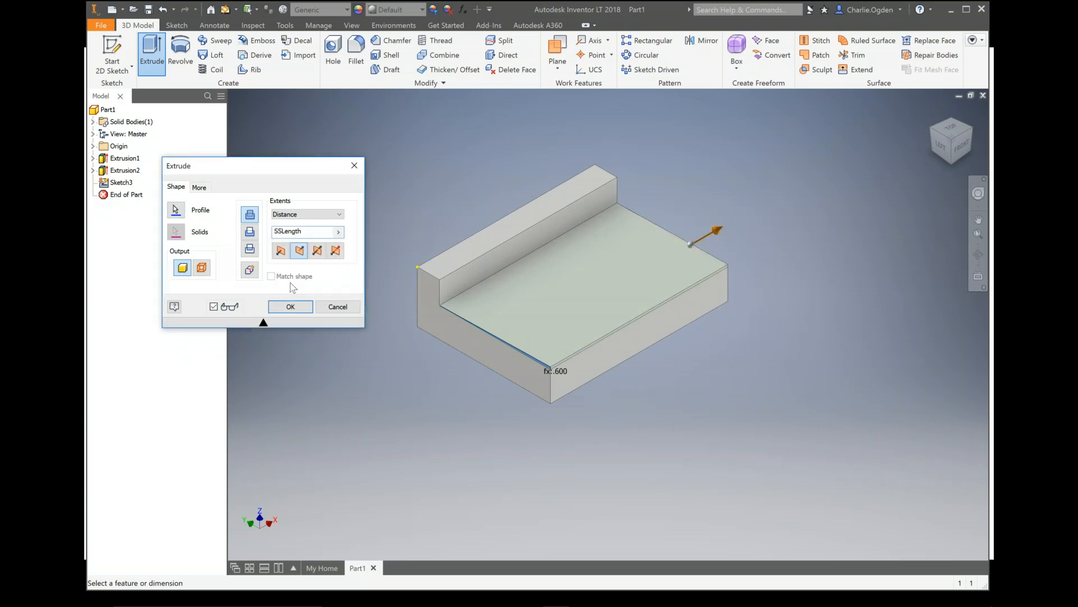
{"action": "left_click", "coordinate": [292, 306]}
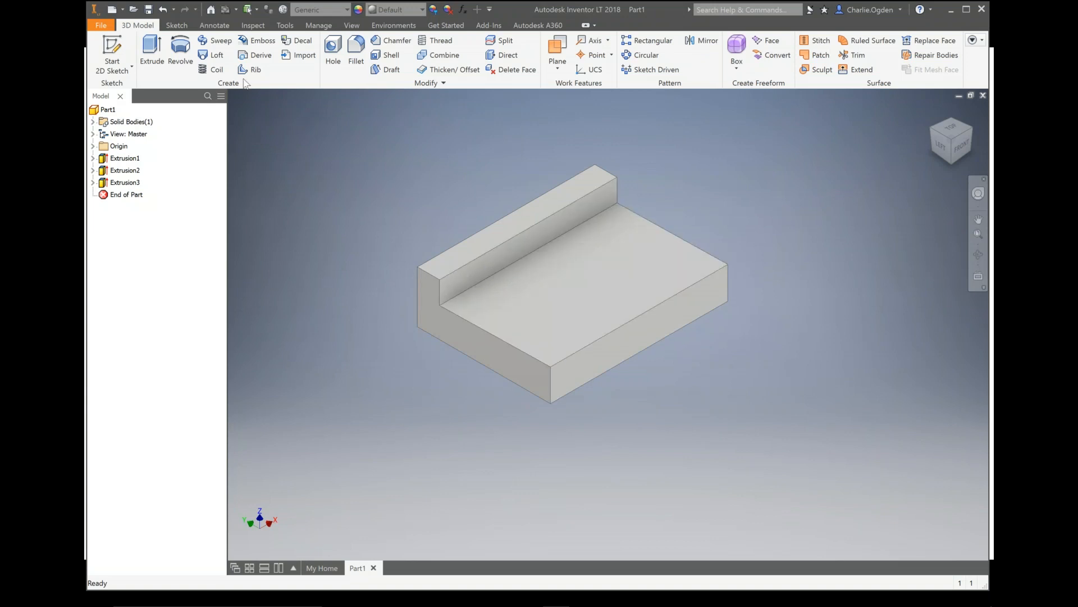
Start a 2D sketch on the curb's inner vertical face and tilt the view slightly to show the sloped surface below it
{"action": "left_click", "coordinate": [116, 44]}
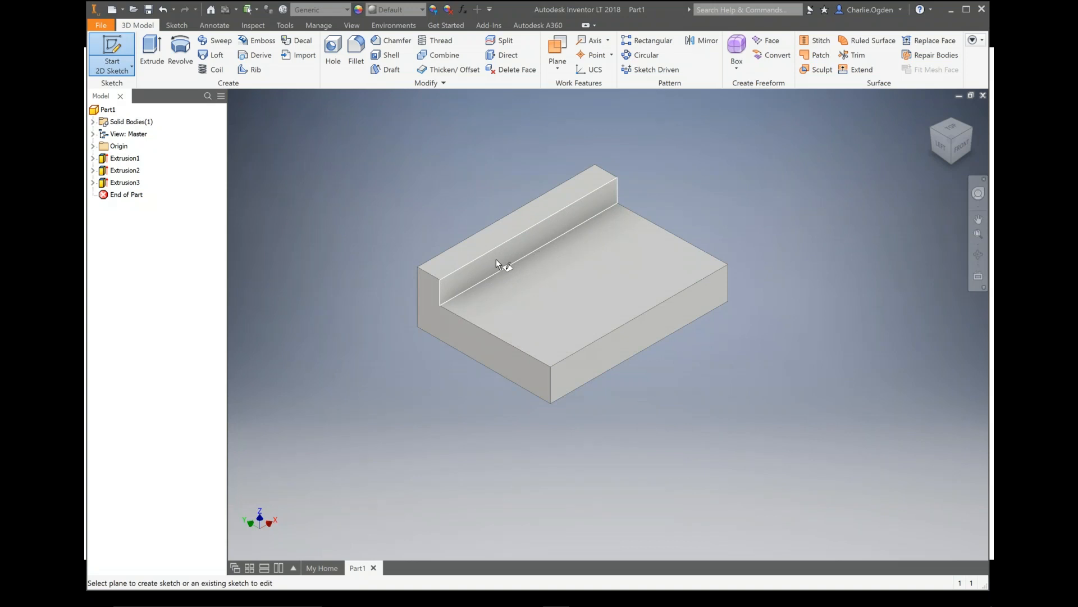
{"action": "left_click", "coordinate": [515, 252]}
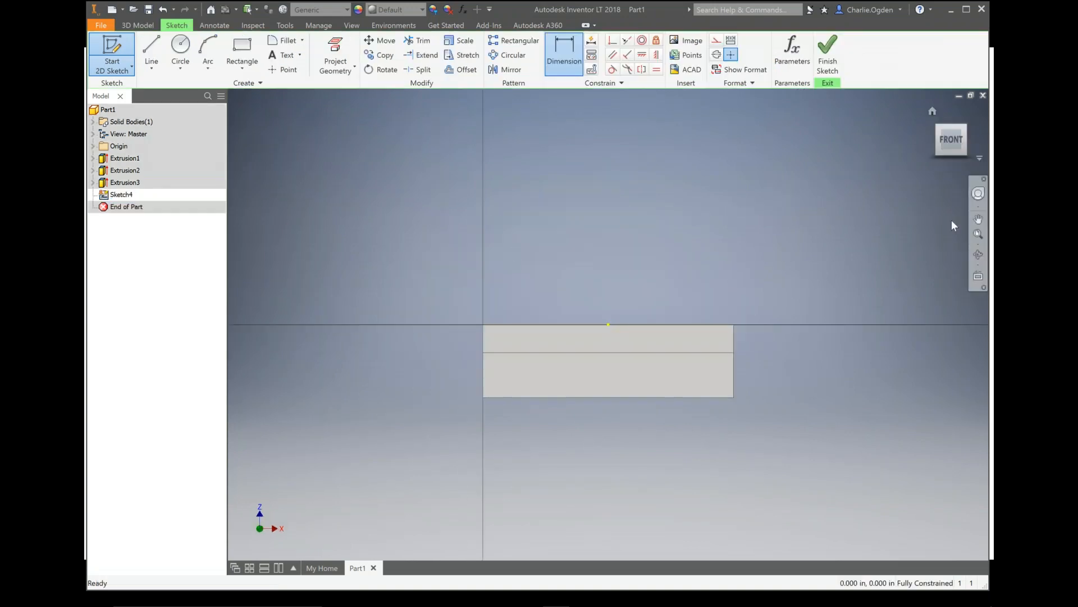
{"action": "left_click", "coordinate": [978, 256]}
{"action": "left_click", "coordinate": [978, 256]}
{"action": "left_click_drag", "start_coordinate": [602, 287], "coordinate": [599, 308]}
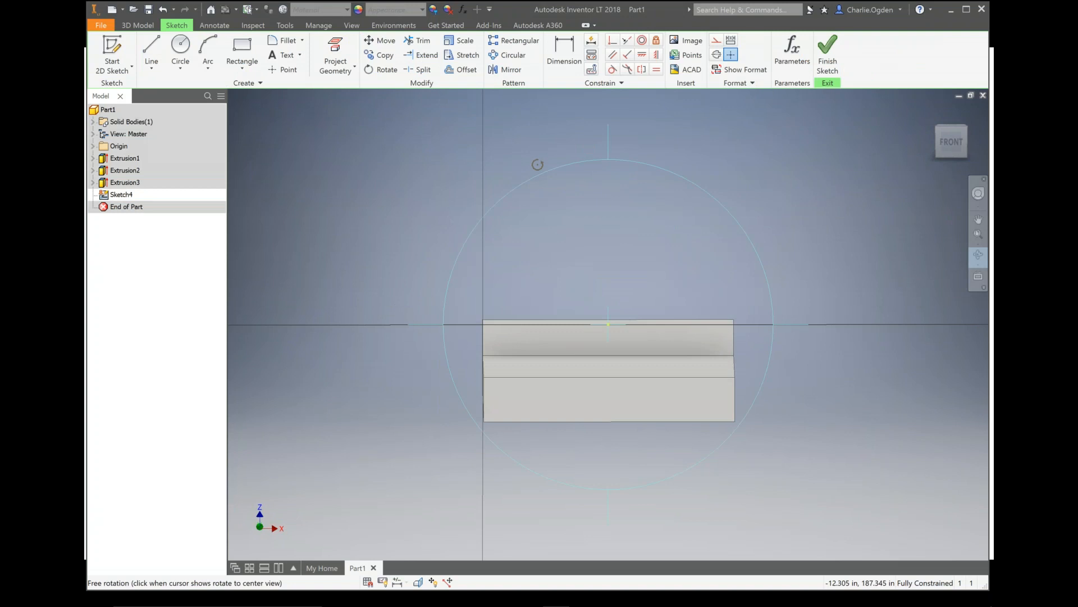
{"action": "key", "text": "Escape"}
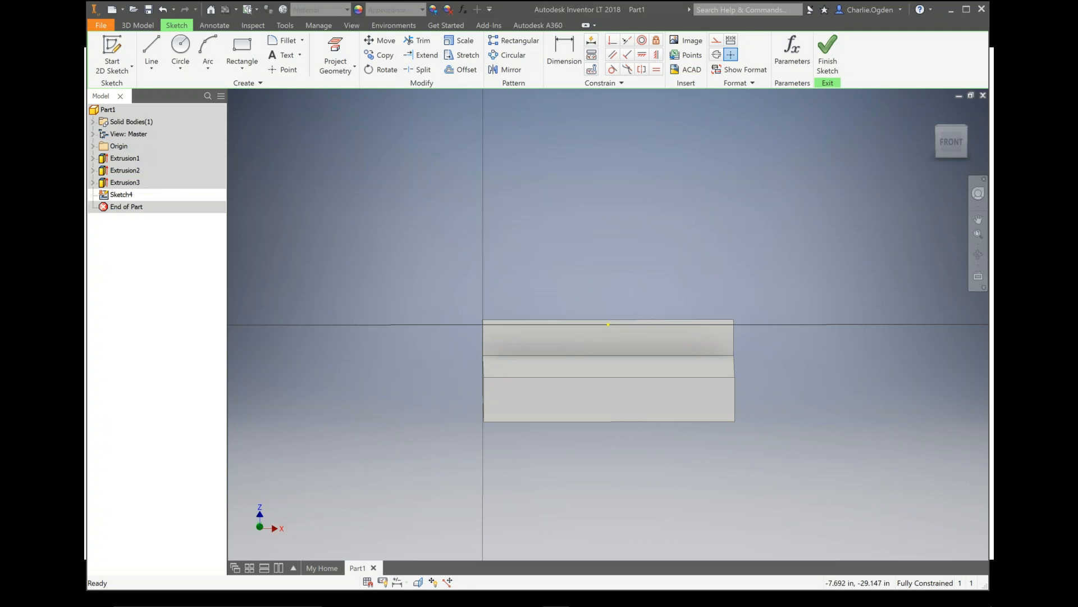
Project the edge where the curb's inner face meets the sloped surface into the sketch
{"action": "left_click", "coordinate": [332, 63]}
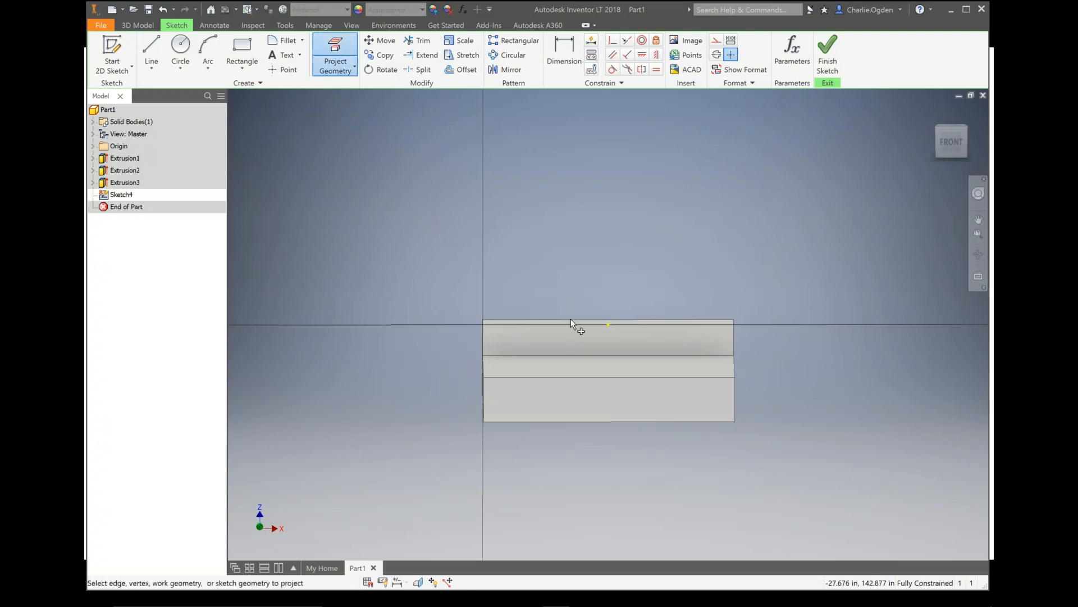
{"action": "left_click", "coordinate": [585, 356]}
{"action": "right_click", "coordinate": [568, 238]}
{"action": "left_click", "coordinate": [606, 240]}
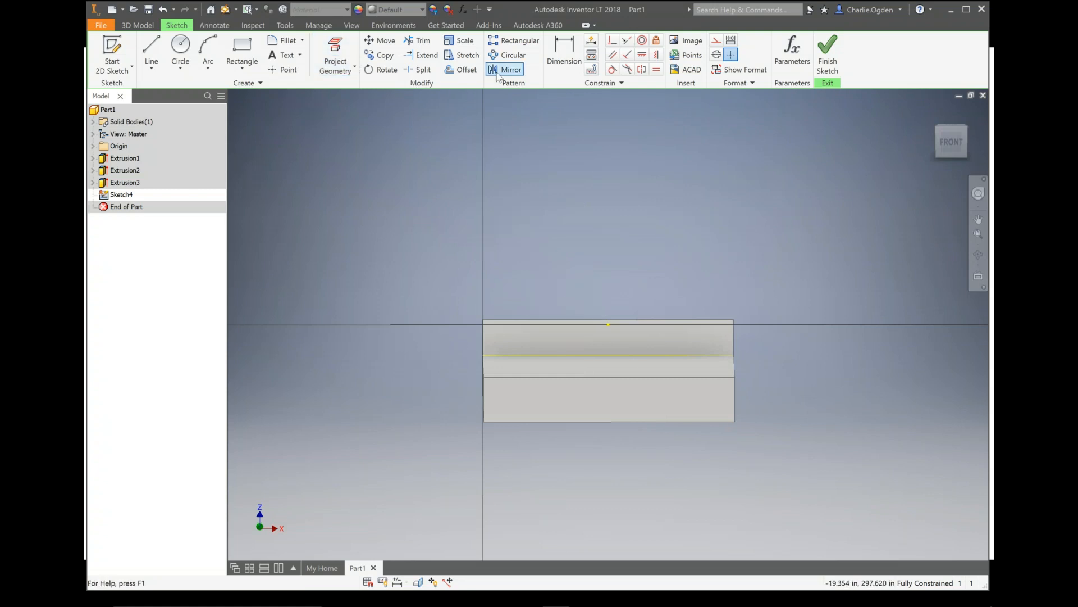
Offset the projected edge upward on the curb face by the named dimension CurbOpenHt, 4 in
{"action": "left_click", "coordinate": [461, 69]}
{"action": "left_click", "coordinate": [594, 357]}
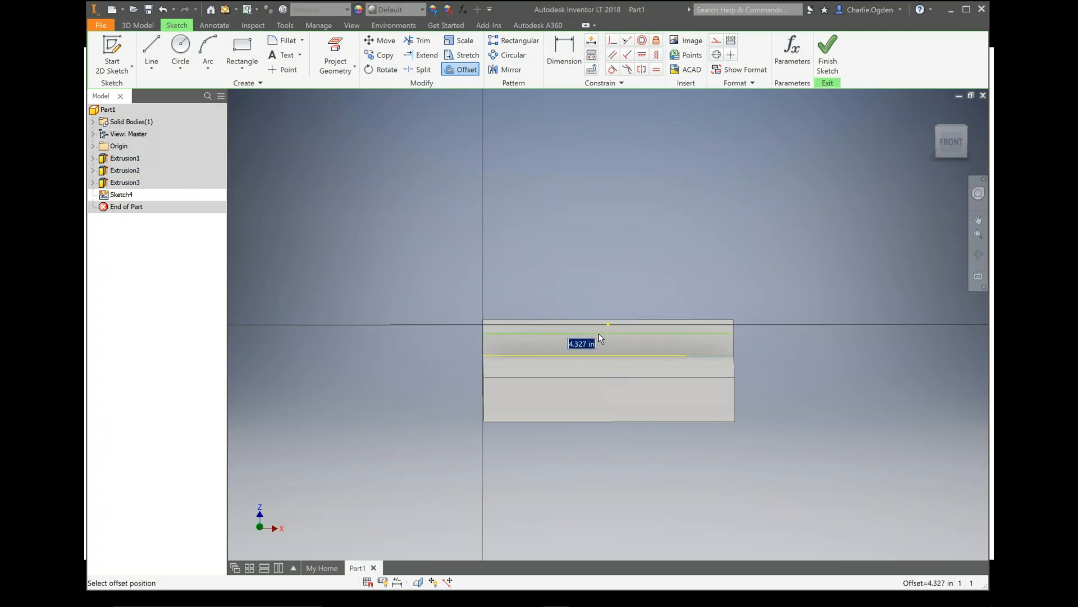
{"action": "type", "text": "urbOpenHe"}
{"action": "type", "text": "ight"}
{"action": "key", "text": "Return"}
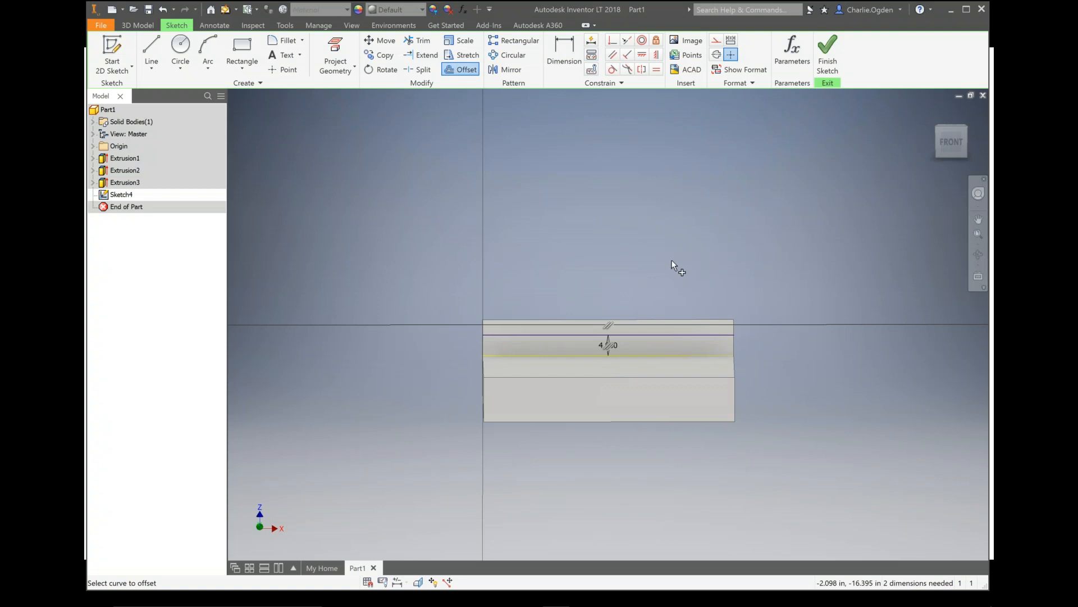
{"action": "right_click", "coordinate": [702, 257]}
{"action": "key", "text": "Escape"}
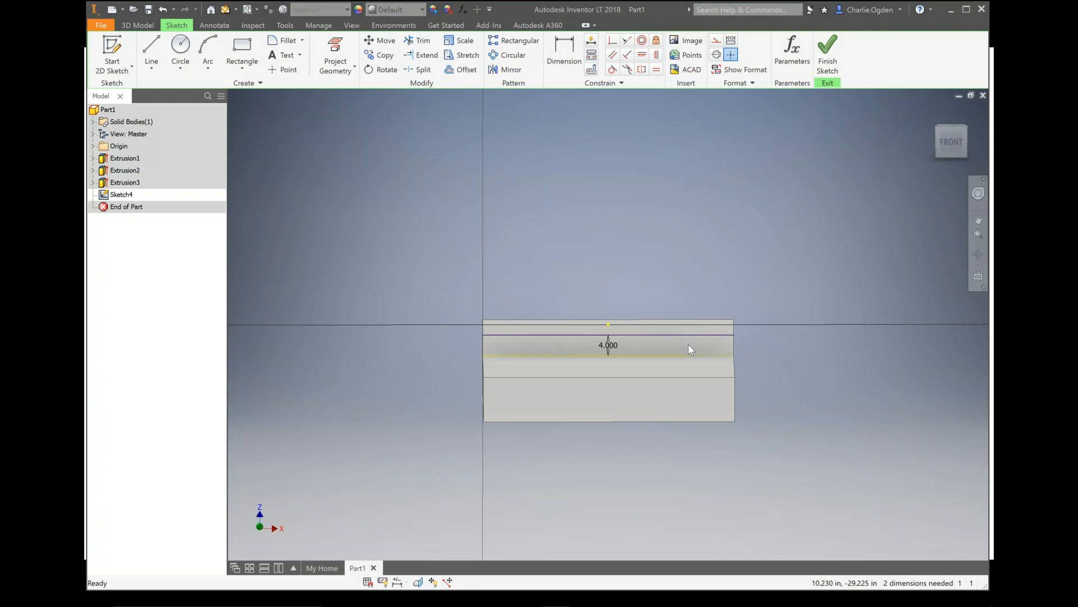
Draw a 4 in vertical line from the offset line down to the projected edge, left of the curb face's midpoint
{"action": "left_click", "coordinate": [151, 55]}
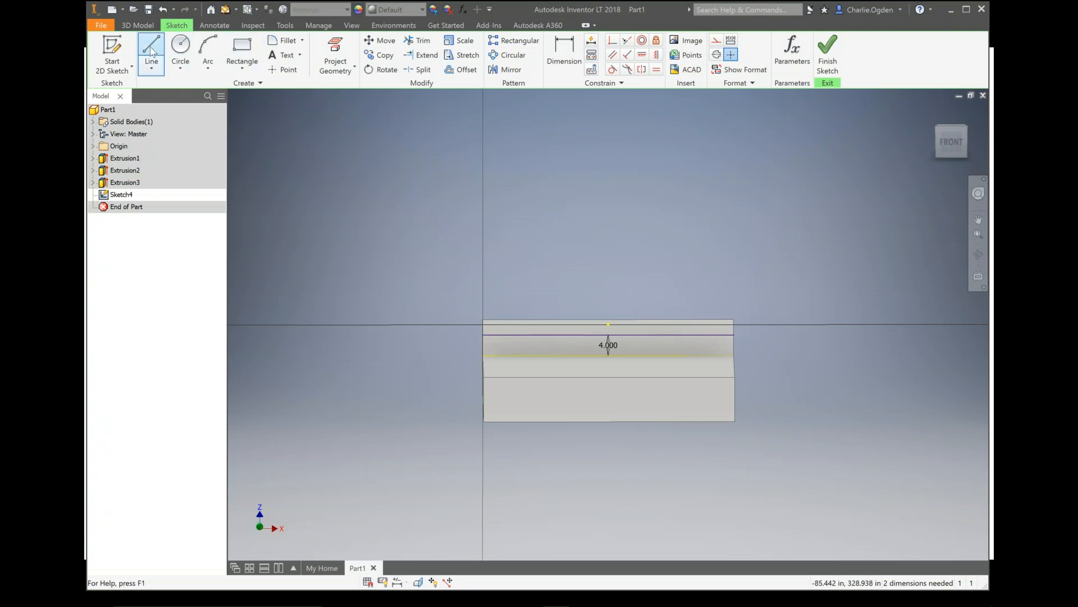
{"action": "left_click", "coordinate": [537, 335]}
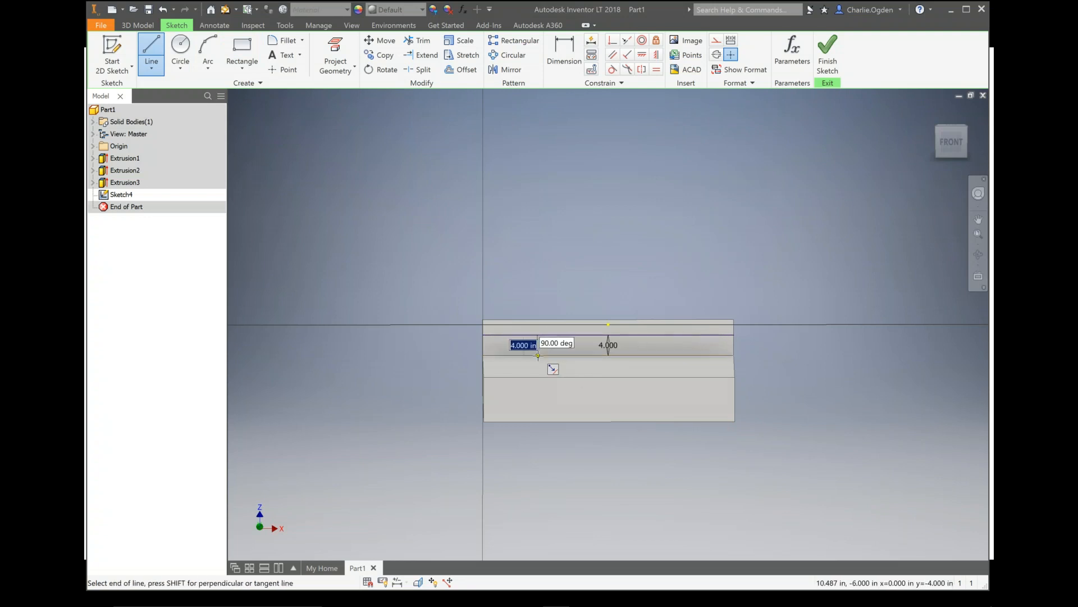
{"action": "left_click", "coordinate": [538, 355]}
{"action": "right_click", "coordinate": [557, 298]}
{"action": "left_click", "coordinate": [554, 260]}
{"action": "scroll", "coordinate": [546, 347], "scroll_direction": "down", "scroll_amount": 2}
{"action": "scroll", "coordinate": [546, 347], "scroll_direction": "up", "scroll_amount": 4}
{"action": "scroll", "coordinate": [579, 349], "scroll_direction": "up", "scroll_amount": 3}
{"action": "scroll", "coordinate": [581, 349], "scroll_direction": "down", "scroll_amount": 2}
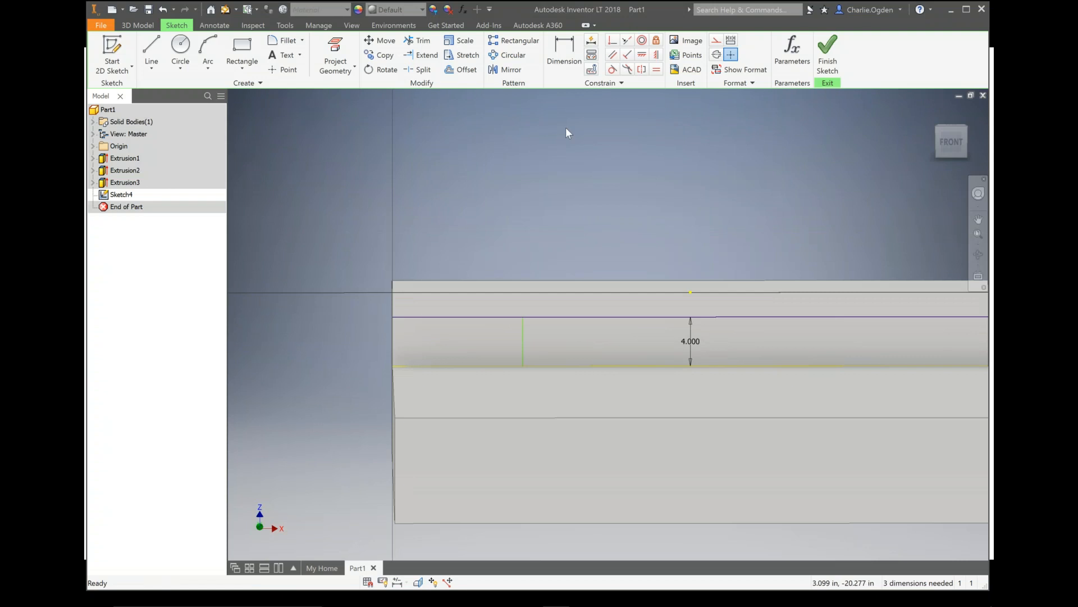
Draw a second 4 in vertical line between the offset line and the projected edge, right of the midpoint
{"action": "left_click", "coordinate": [151, 52]}
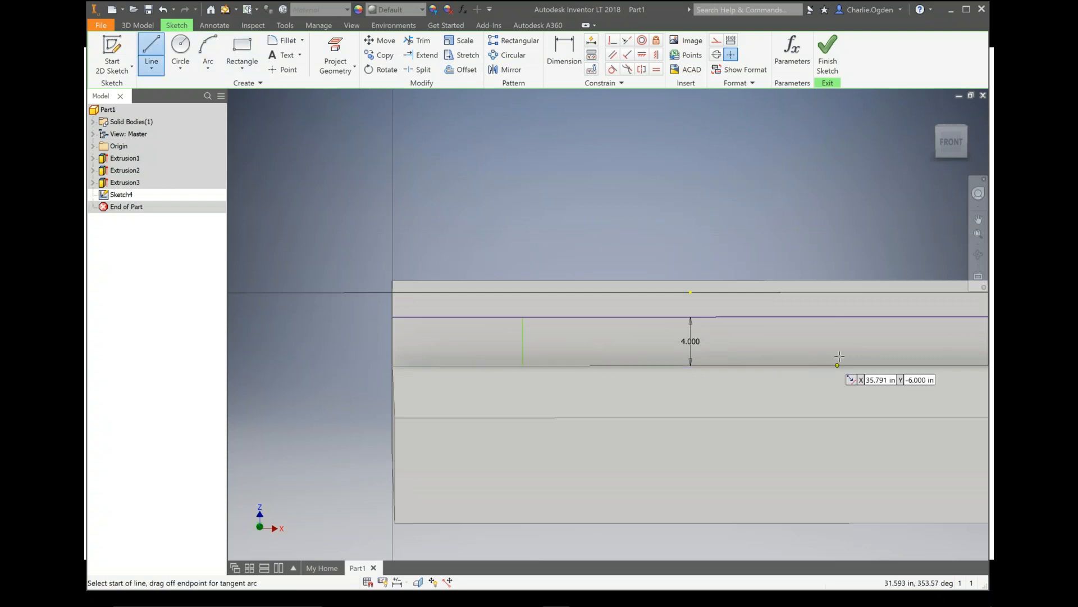
{"action": "left_click", "coordinate": [814, 316]}
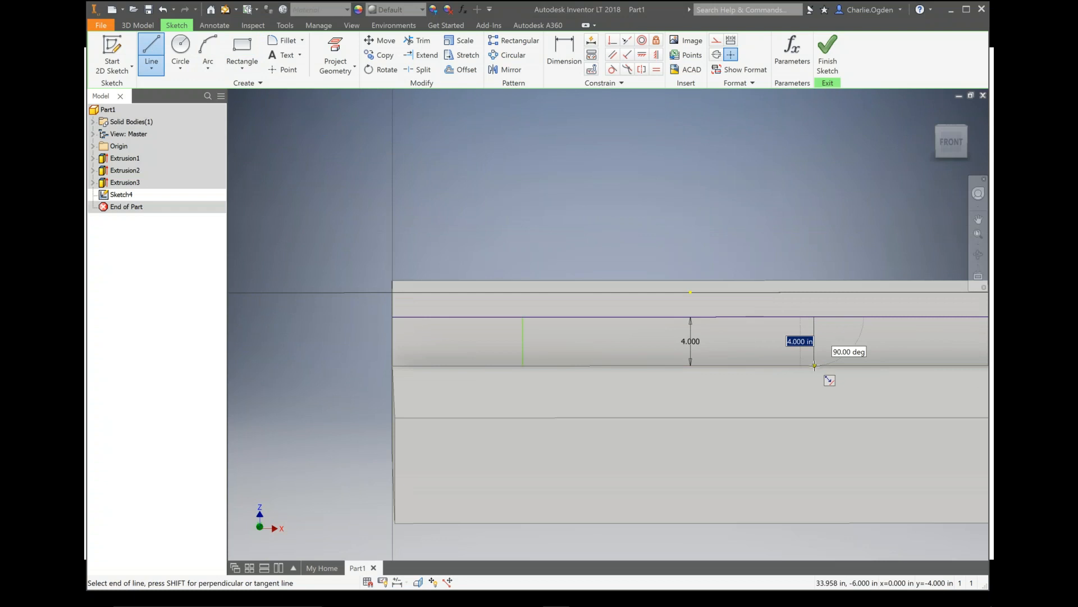
{"action": "double_click", "coordinate": [815, 365]}
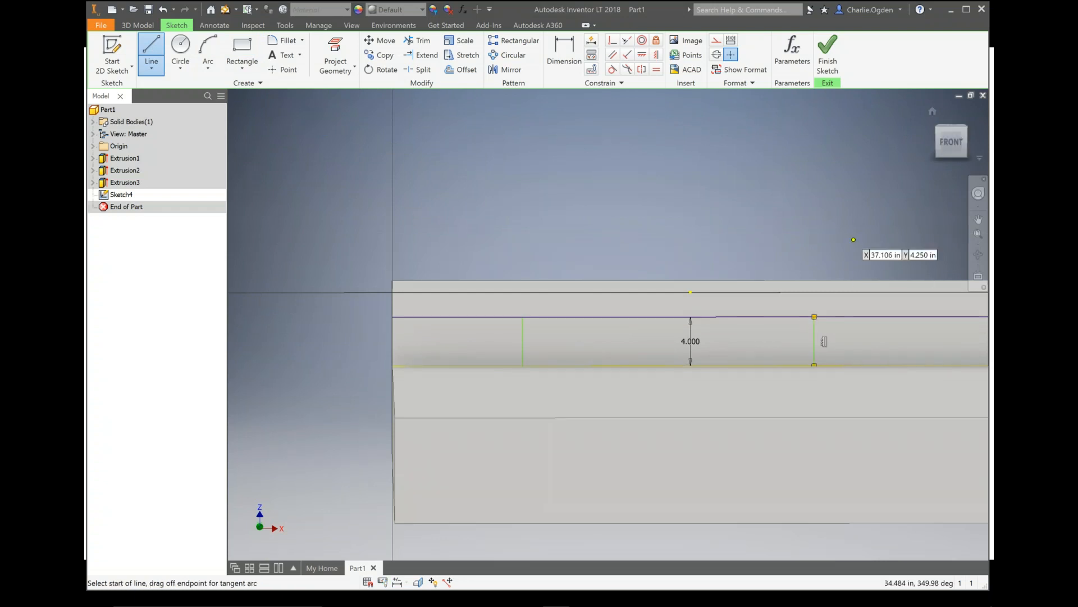
{"action": "right_click", "coordinate": [874, 226]}
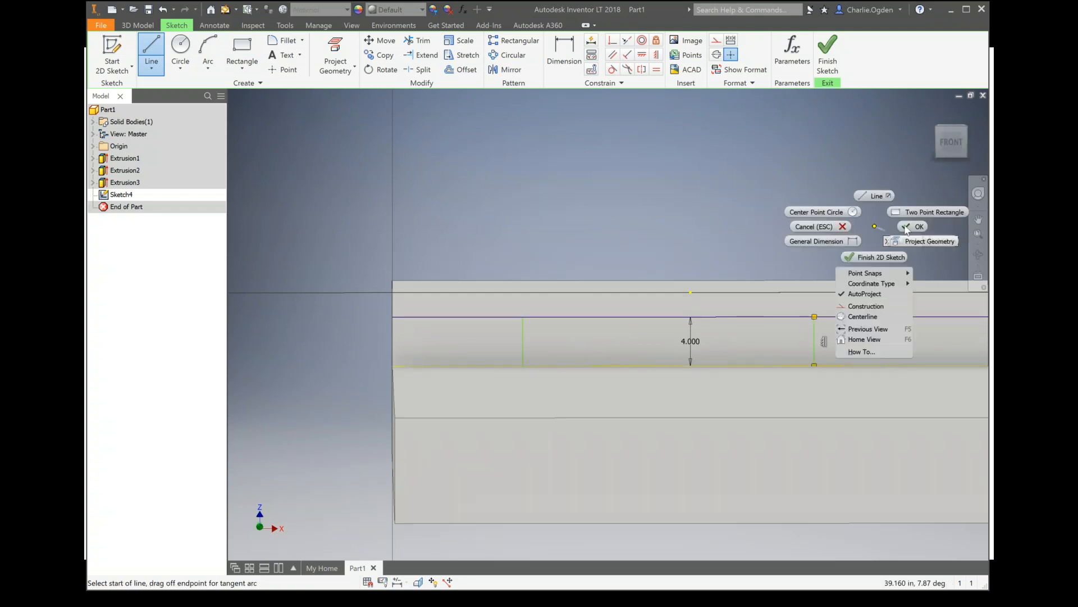
{"action": "left_click", "coordinate": [916, 230]}
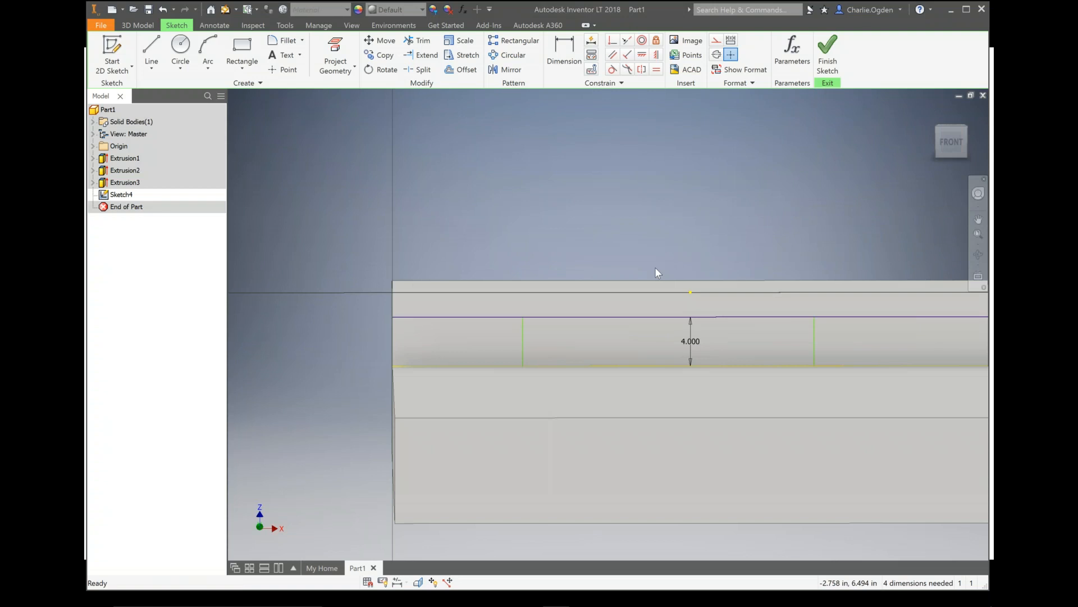
Dimension the distance between the two vertical lines as CurbOpenL=24
{"action": "left_click", "coordinate": [564, 53]}
{"action": "left_click", "coordinate": [524, 318]}
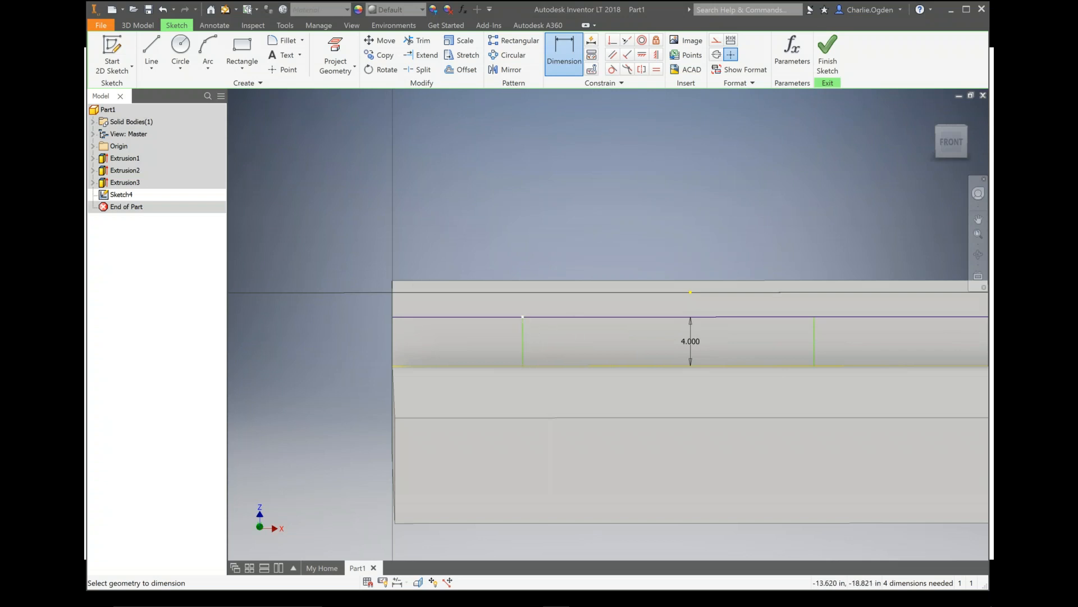
{"action": "left_click", "coordinate": [523, 318]}
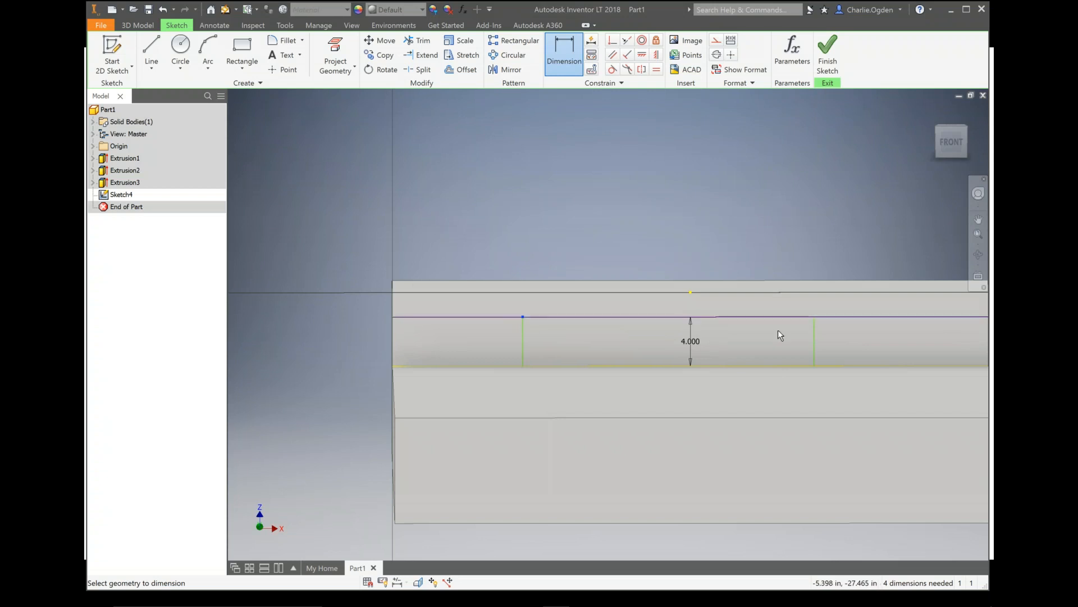
{"action": "left_click", "coordinate": [813, 315]}
{"action": "left_click", "coordinate": [588, 200]}
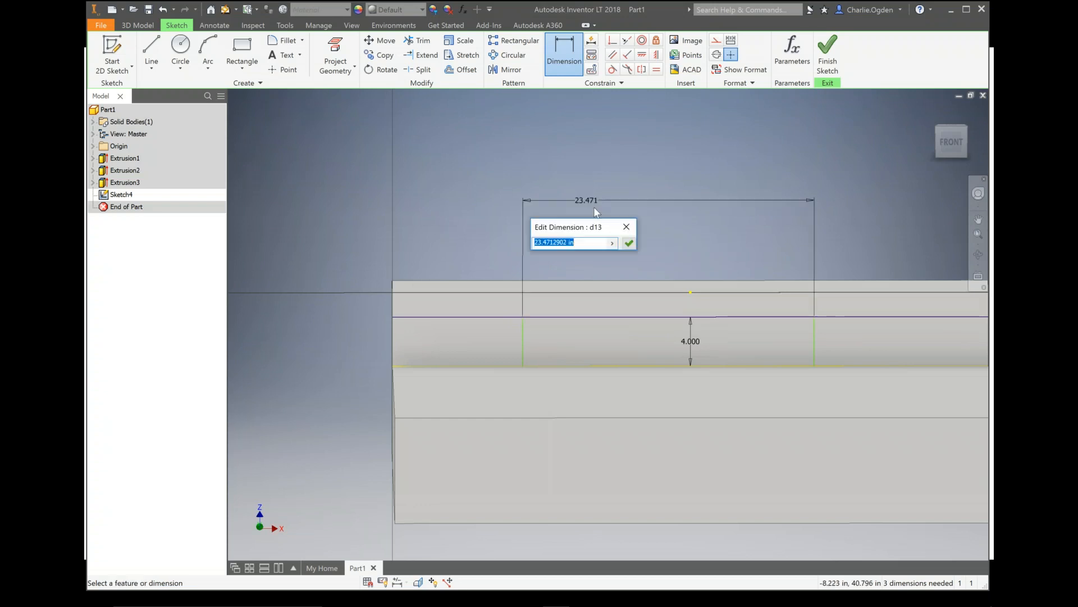
{"action": "type", "text": "CurbOpenL"}
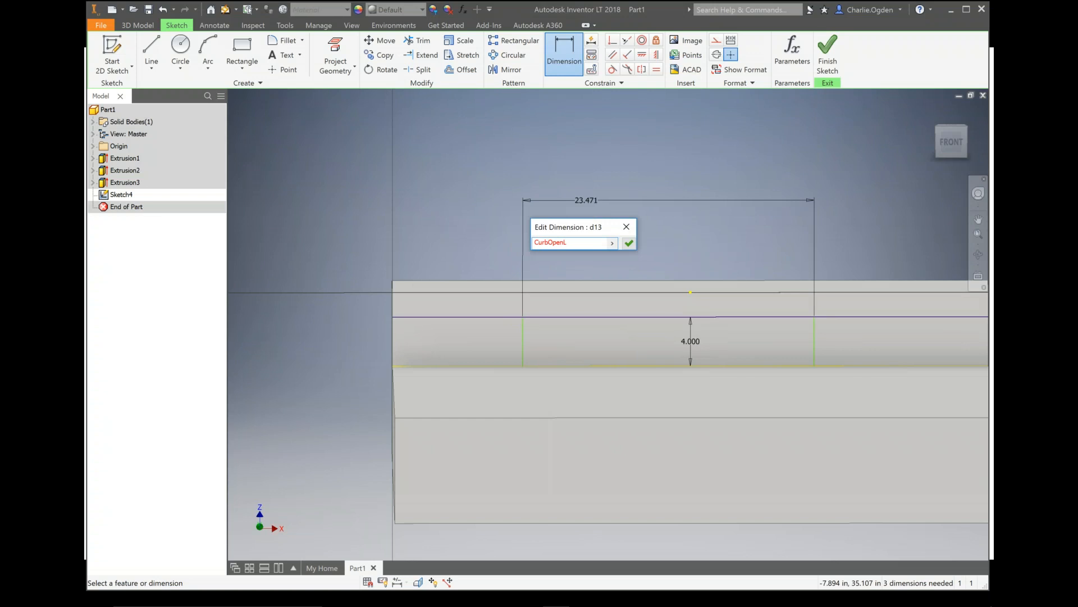
{"action": "type", "text": "=24"}
{"action": "key", "text": "Return"}
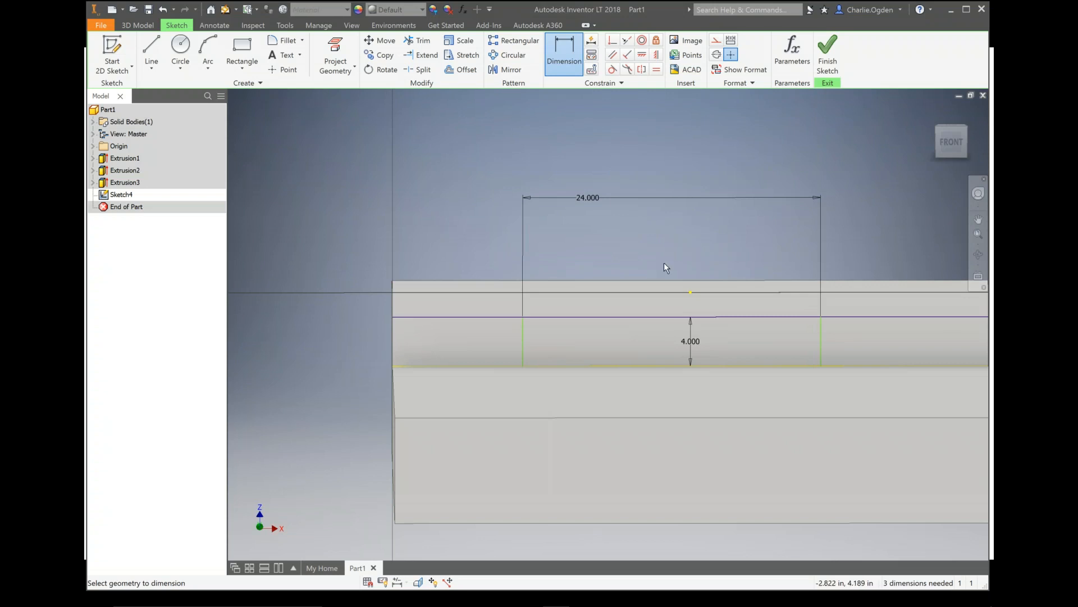
Dimension the left vertical line from the curb's midpoint and set the distance to CurbOpenL/2
{"action": "left_click", "coordinate": [565, 51]}
{"action": "left_click", "coordinate": [690, 292]}
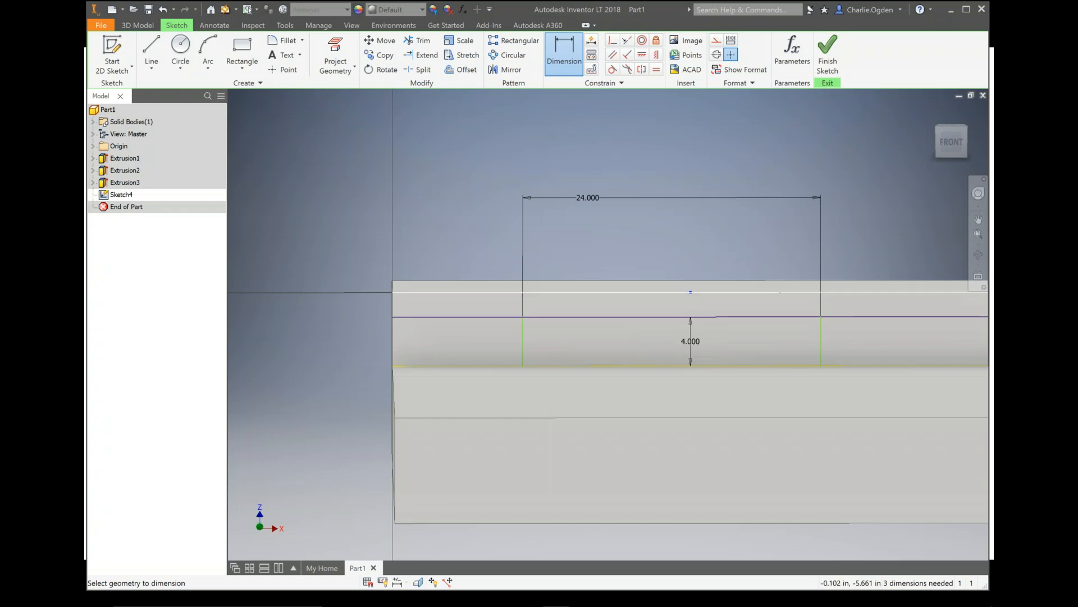
{"action": "left_click", "coordinate": [523, 317]}
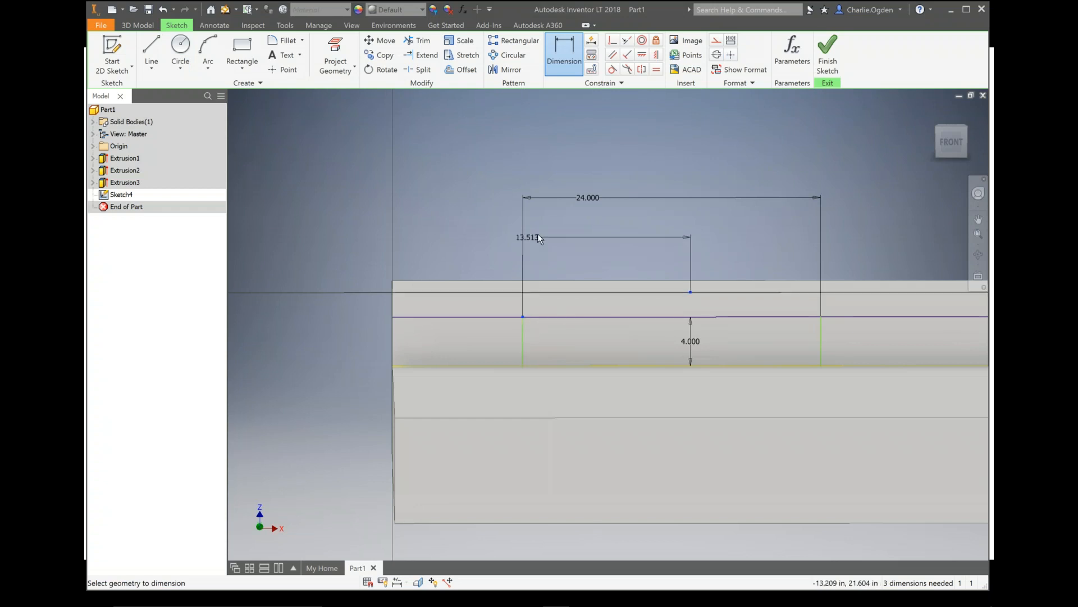
{"action": "left_click", "coordinate": [562, 228]}
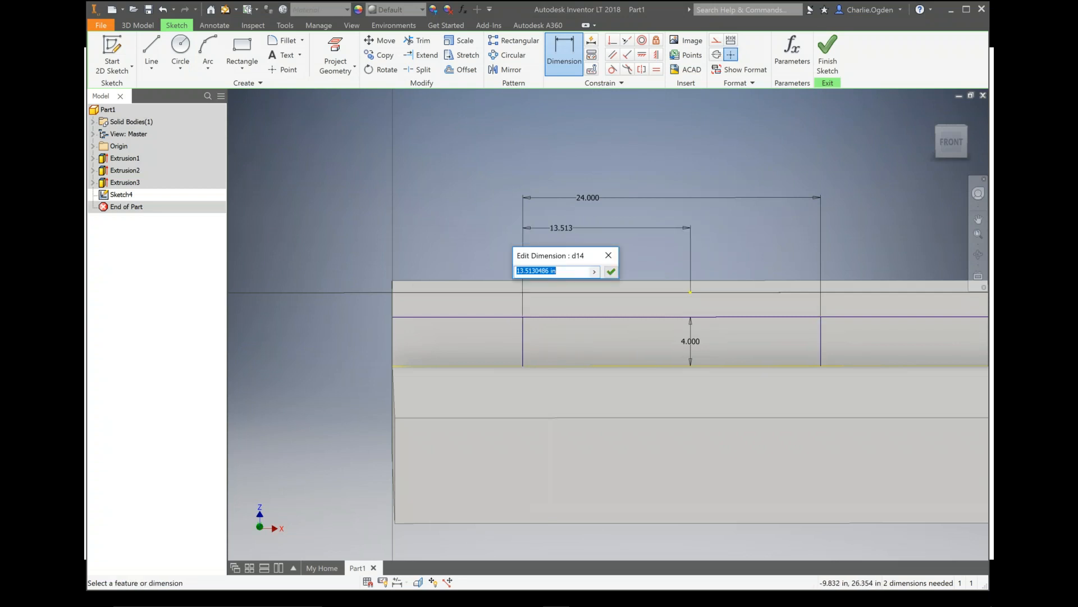
{"action": "type", "text": "CurbOpenL/2"}
{"action": "key", "text": "Return"}
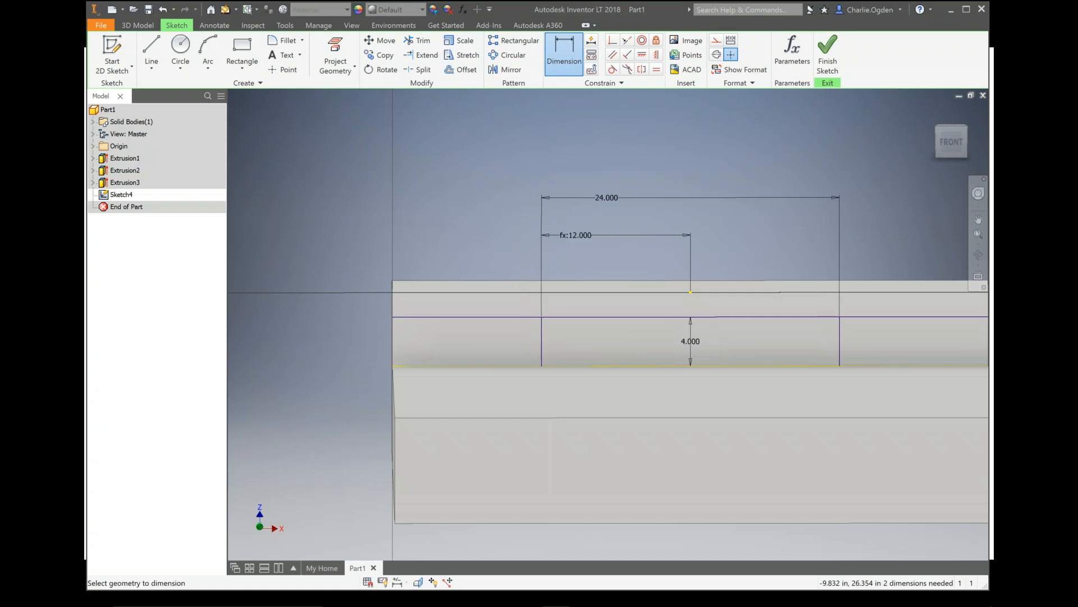
{"action": "right_click", "coordinate": [653, 167]}
{"action": "left_click", "coordinate": [673, 178]}
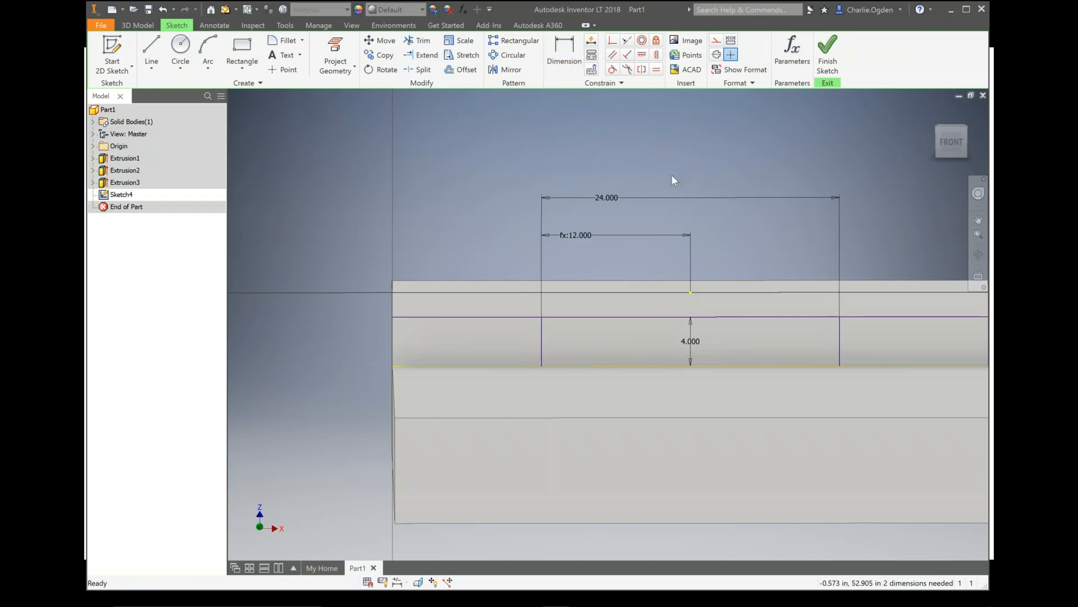
Trim the offset line's ends outside the two vertical lines, leaving a closed rectangular opening profile
{"action": "left_click", "coordinate": [418, 40]}
{"action": "left_click", "coordinate": [511, 317]}
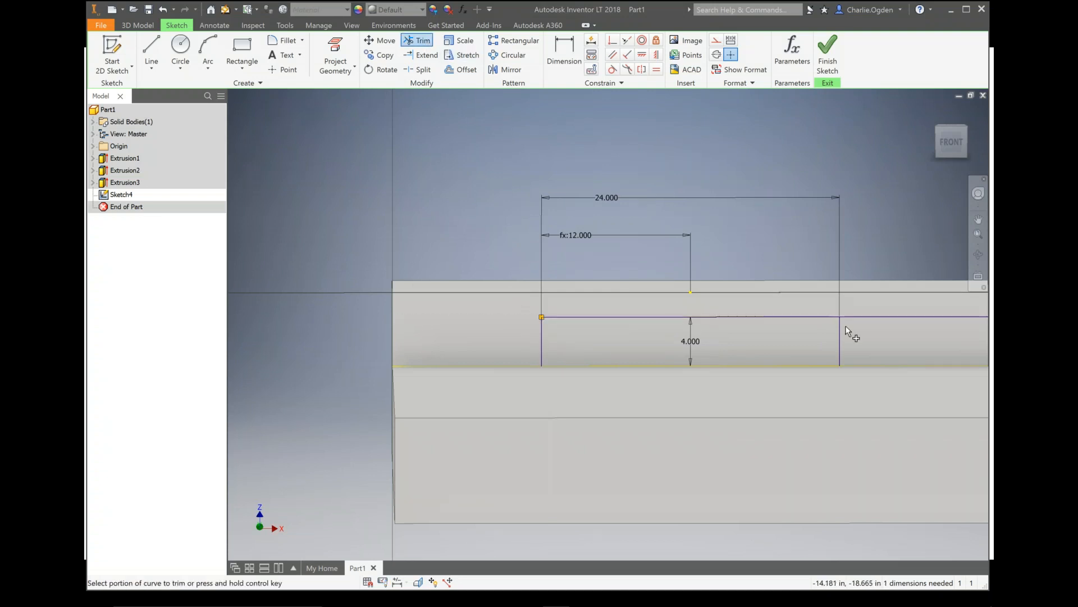
{"action": "left_click", "coordinate": [865, 316]}
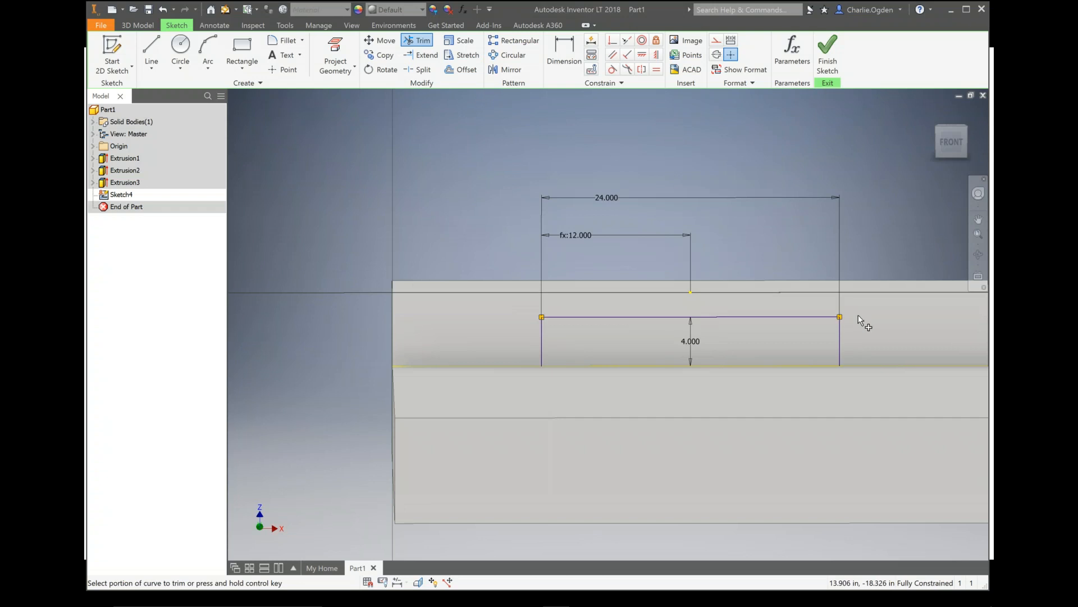
{"action": "scroll", "coordinate": [868, 314], "scroll_direction": "down", "scroll_amount": 2}
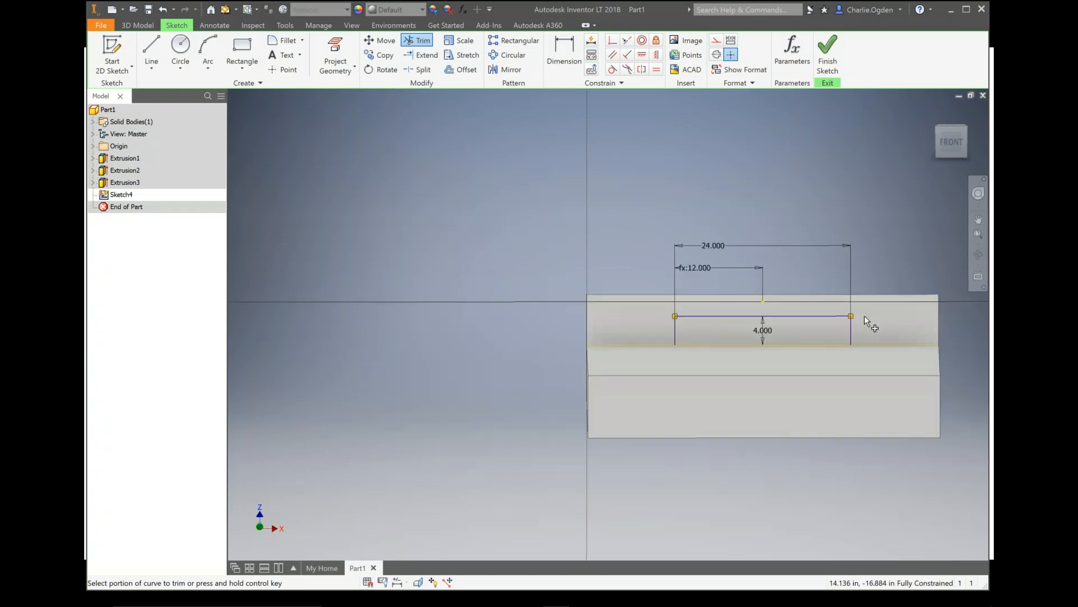
{"action": "right_click", "coordinate": [741, 168]}
{"action": "left_click", "coordinate": [777, 164]}
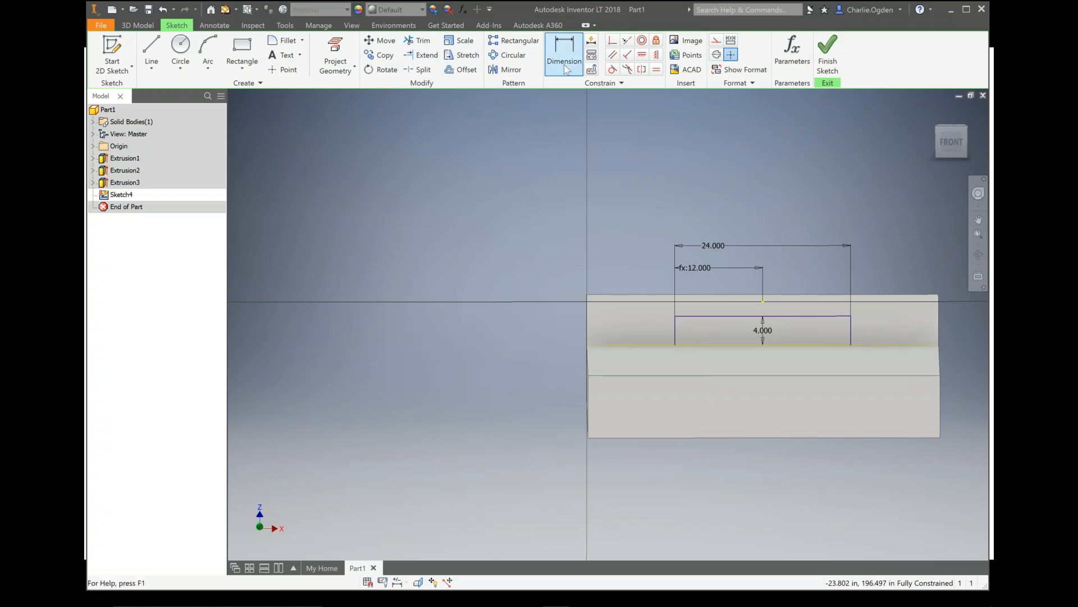
Open the part's parameters and set CurbOpenL to 30 in
{"action": "left_click", "coordinate": [463, 9]}
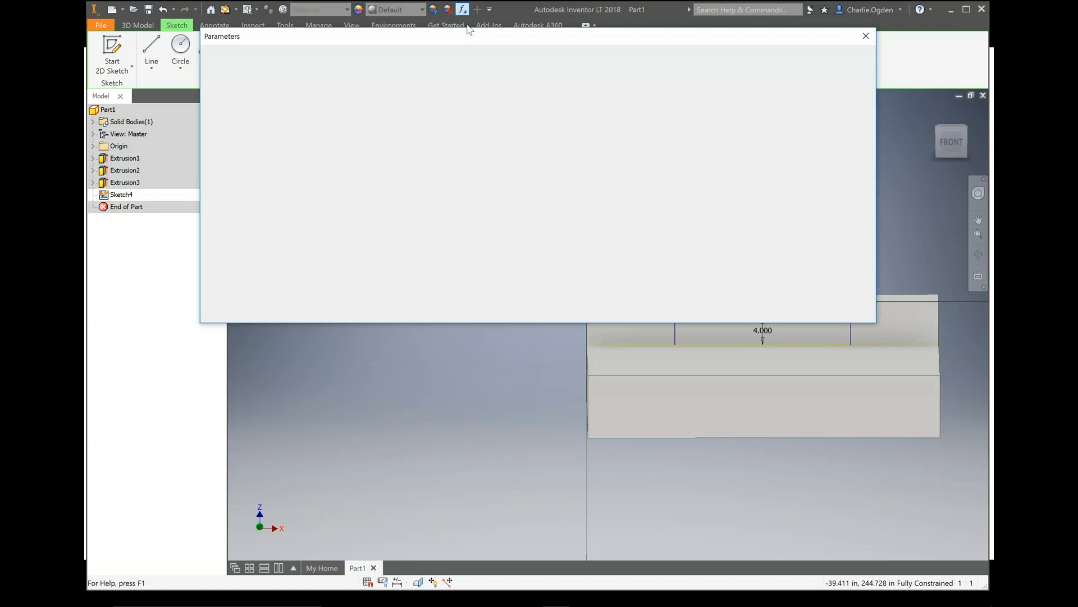
{"action": "left_click_drag", "start_coordinate": [507, 322], "coordinate": [505, 289]}
{"action": "left_click", "coordinate": [458, 234]}
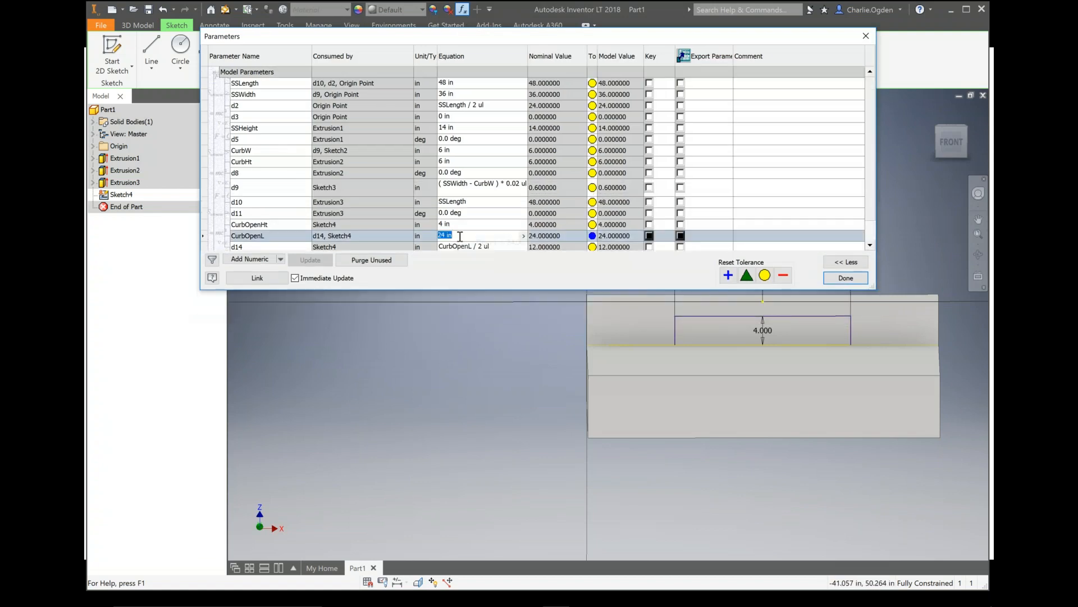
{"action": "type", "text": "30"}
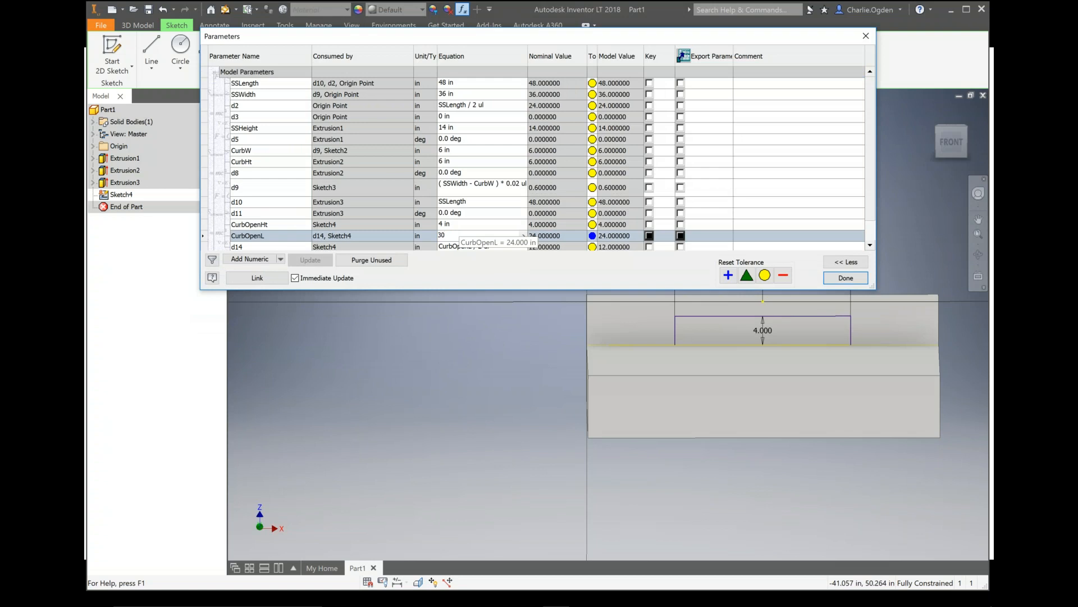
{"action": "key", "text": "Return"}
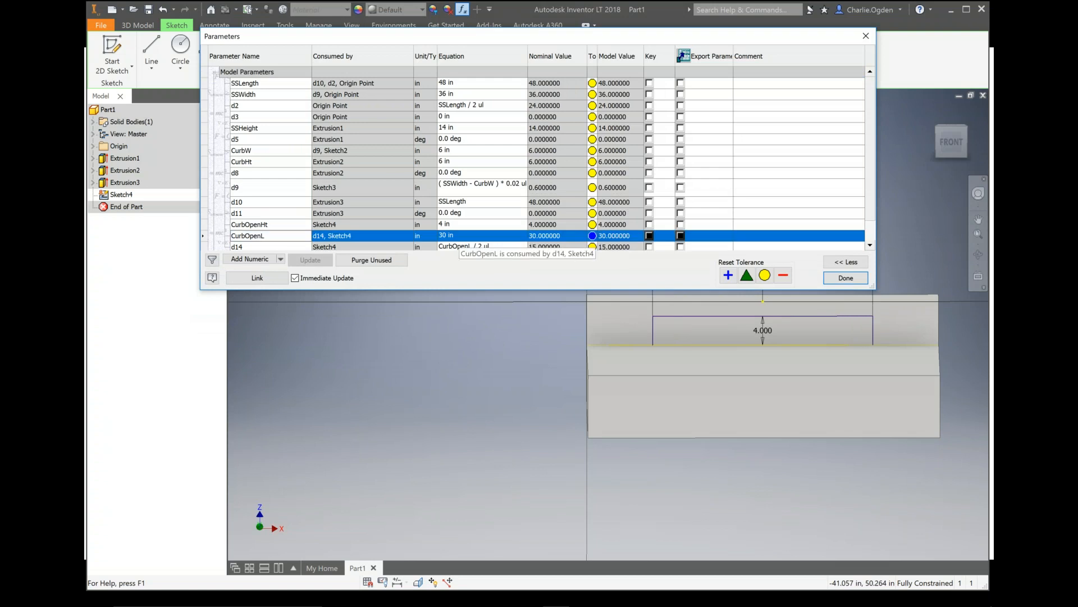
Try a CurbOpenHt value of 2 in and restore it to 4 in
{"action": "left_click", "coordinate": [449, 224]}
{"action": "type", "text": "2"}
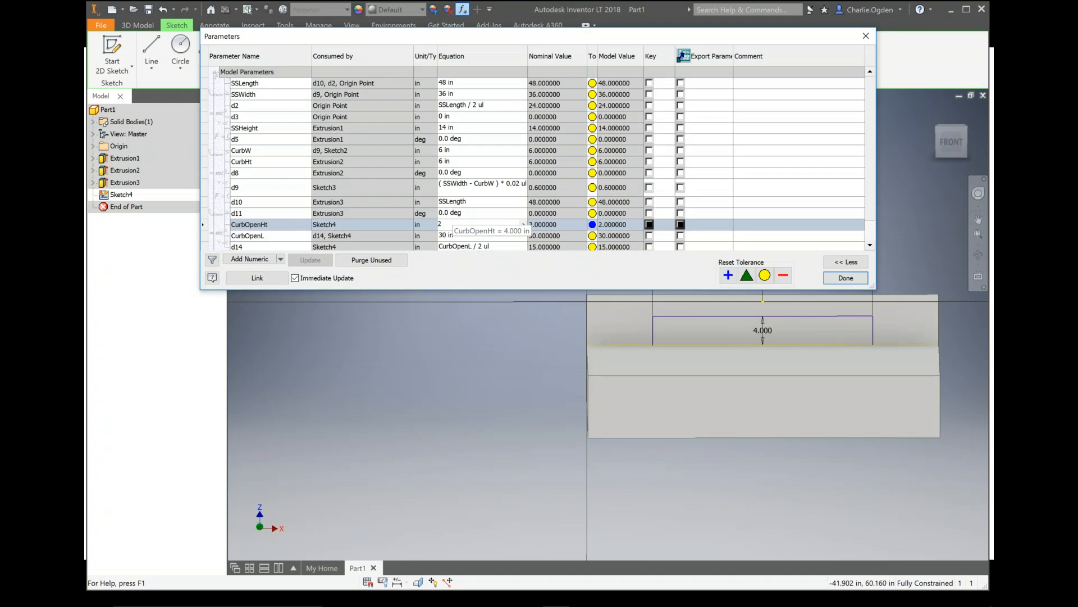
{"action": "key", "text": "Return"}
{"action": "type", "text": "4"}
{"action": "key", "text": "Return"}
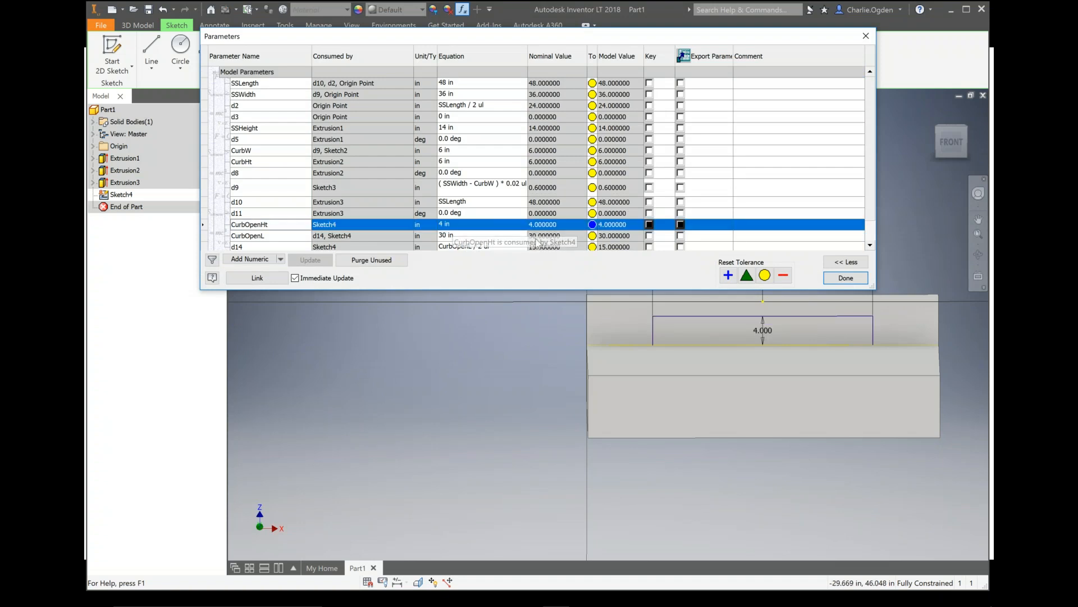
Close the parameters table and finish the opening sketch
{"action": "left_click", "coordinate": [847, 278]}
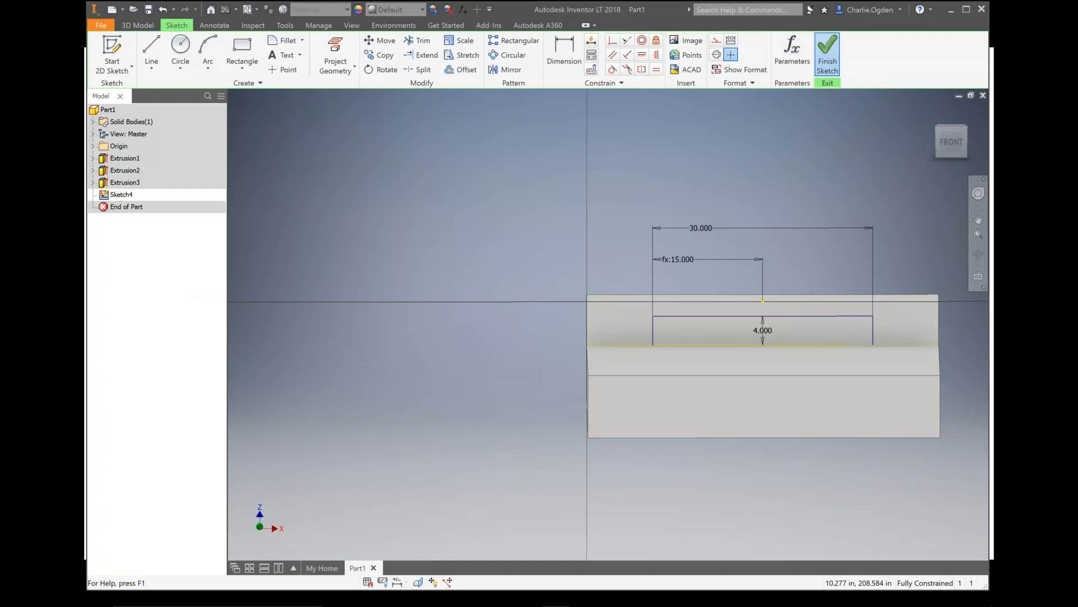
{"action": "left_click", "coordinate": [827, 54]}
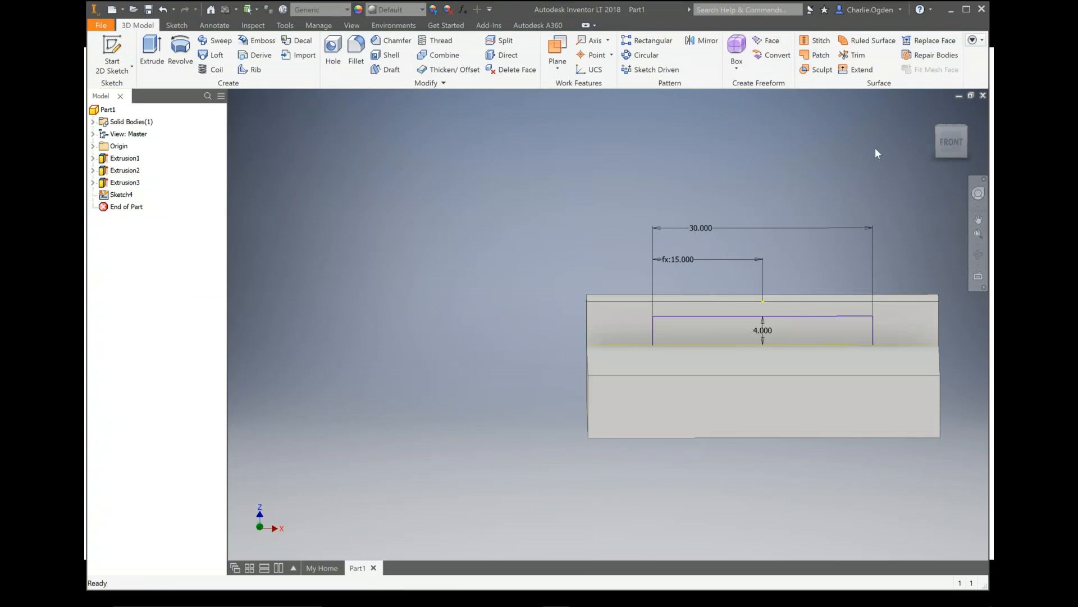
{"action": "left_click", "coordinate": [931, 112]}
{"action": "left_click", "coordinate": [152, 47]}
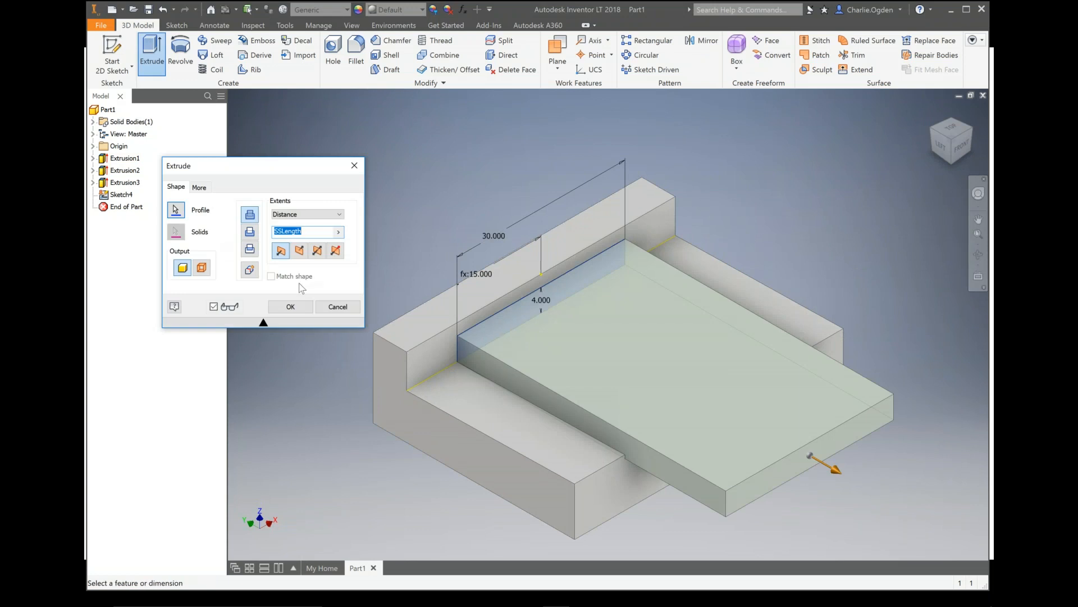
{"action": "left_click", "coordinate": [250, 232]}
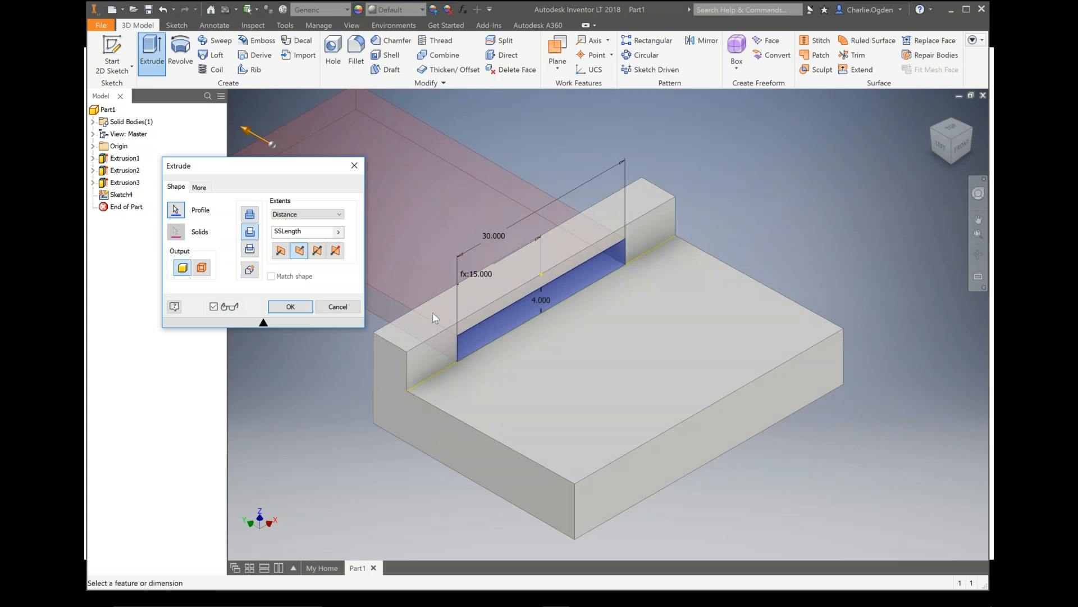
{"action": "left_click", "coordinate": [334, 311]}
Add a numeric user parameter named WallTh with a value of 4 in to the part's parameters
{"action": "left_click", "coordinate": [463, 10]}
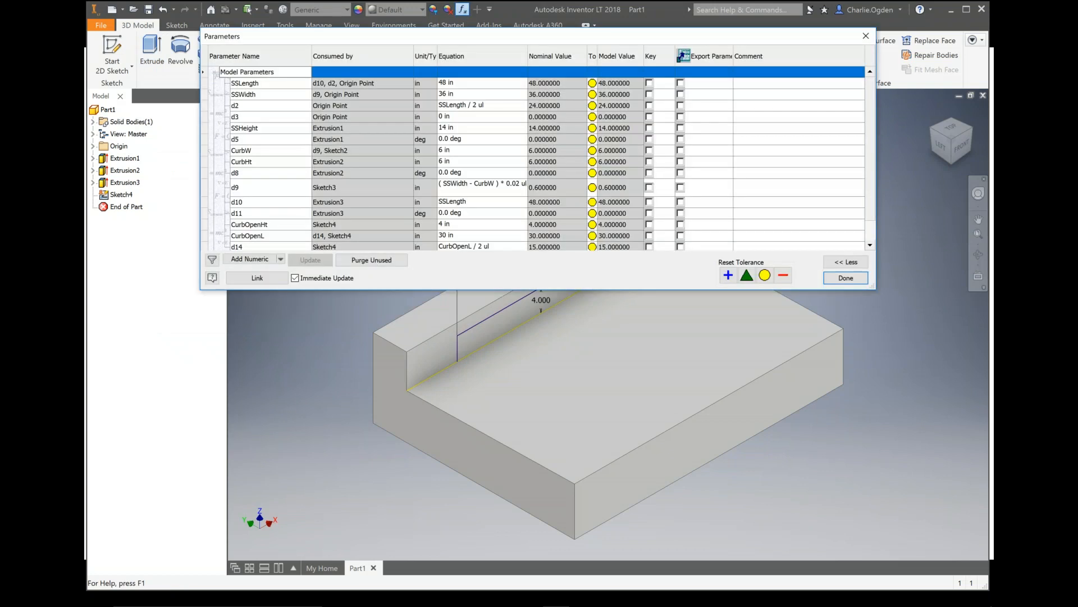
{"action": "left_click_drag", "start_coordinate": [421, 289], "coordinate": [421, 369]}
{"action": "left_click", "coordinate": [237, 339]}
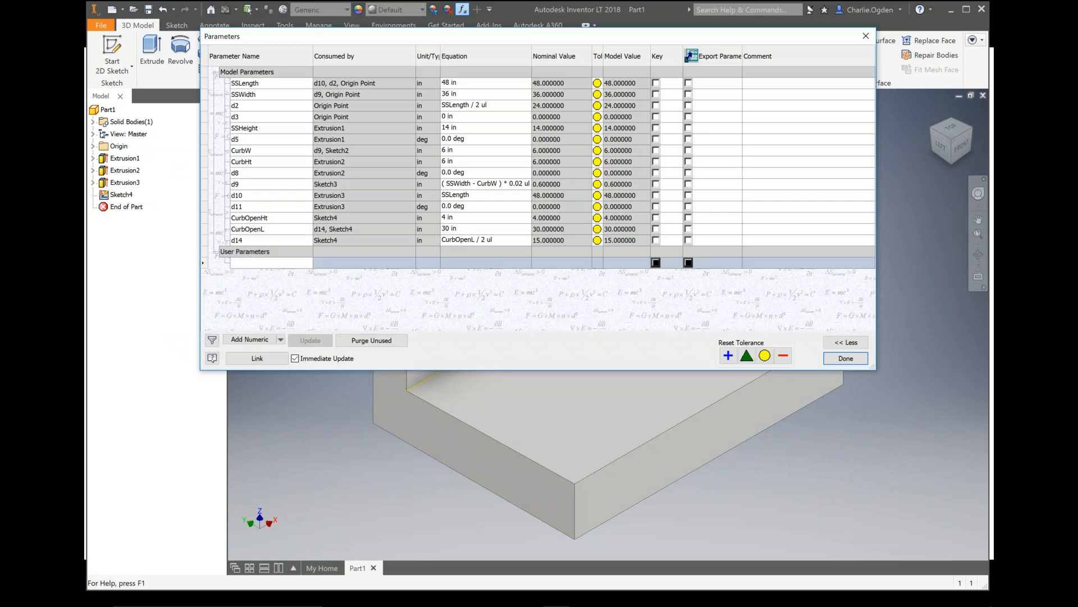
{"action": "type", "text": "WallTh"}
{"action": "key", "text": "Return"}
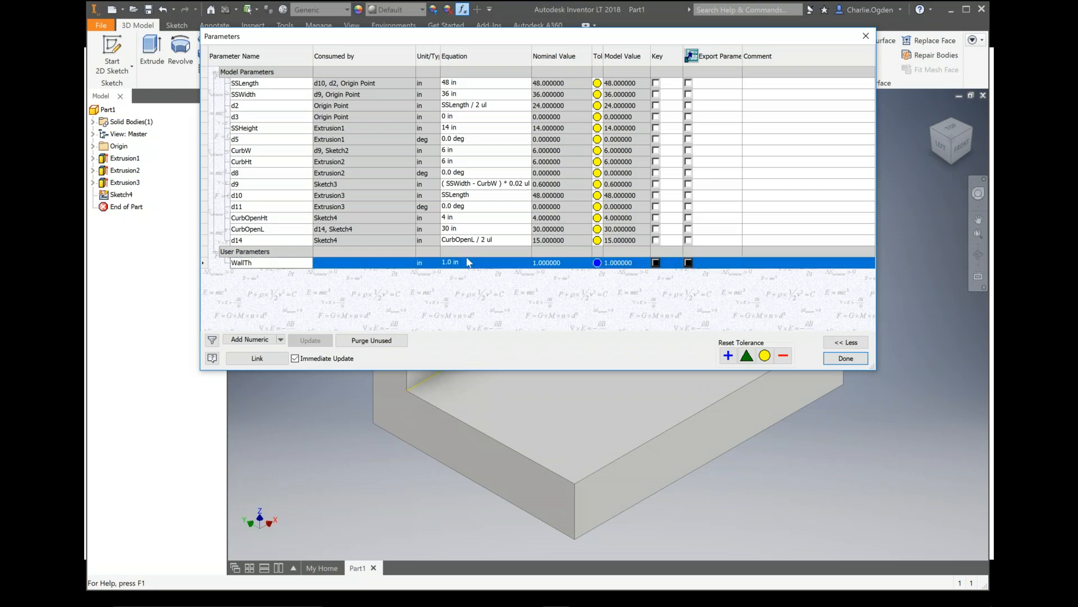
{"action": "left_click", "coordinate": [467, 262]}
{"action": "type", "text": "4"}
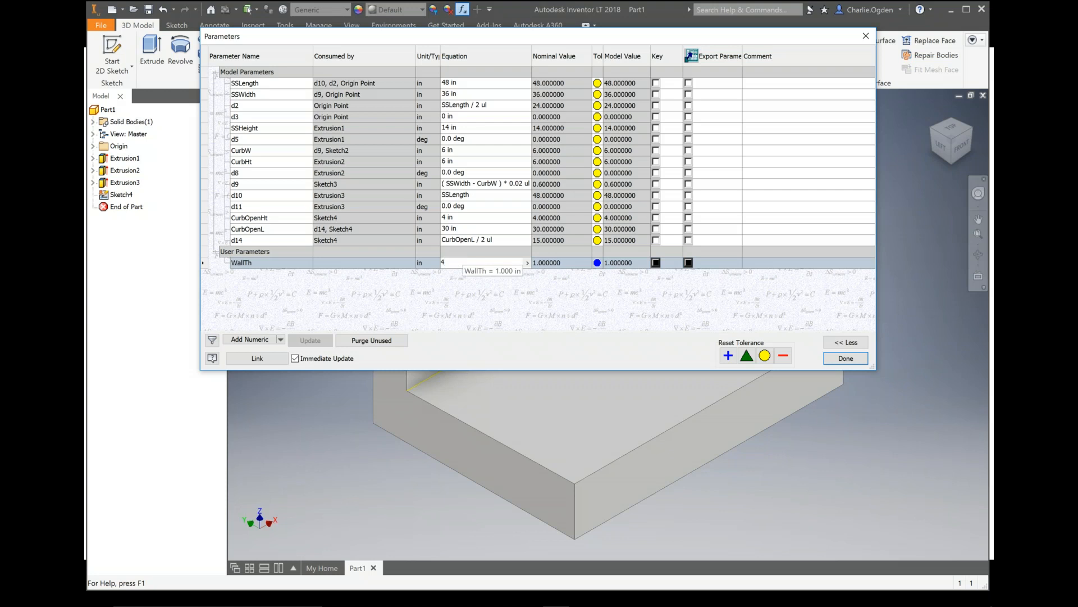
{"action": "key", "text": "Return"}
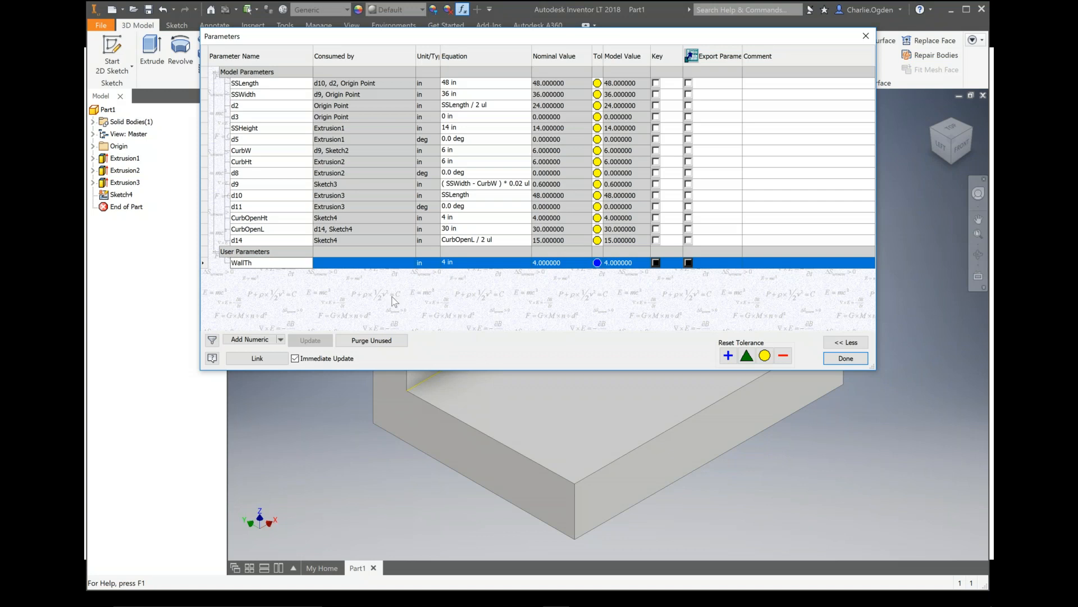
{"action": "left_click", "coordinate": [846, 359]}
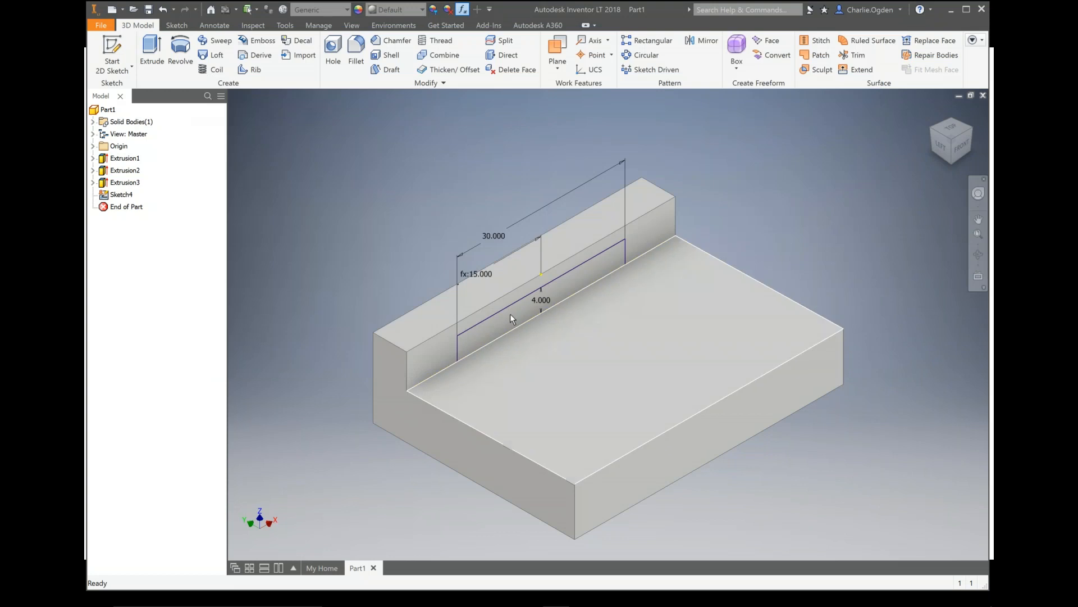
Extrude the rectangular opening profile as a cut into the curb by a distance of CurbW-WallTh
{"action": "left_click", "coordinate": [151, 52]}
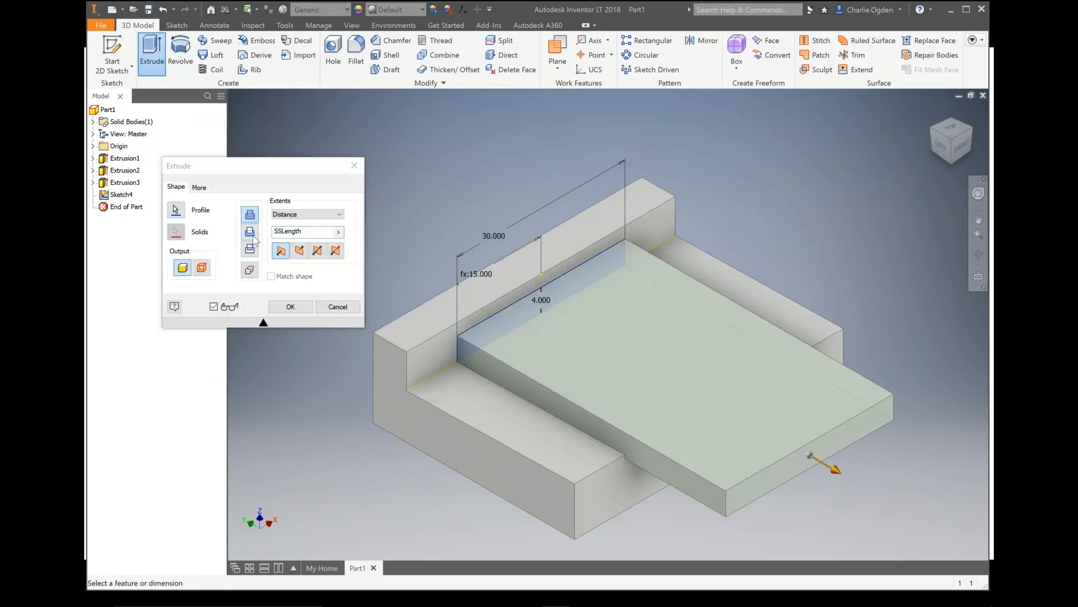
{"action": "left_click", "coordinate": [250, 232]}
{"action": "left_click", "coordinate": [313, 232]}
{"action": "left_click_drag", "start_coordinate": [300, 231], "coordinate": [272, 236]}
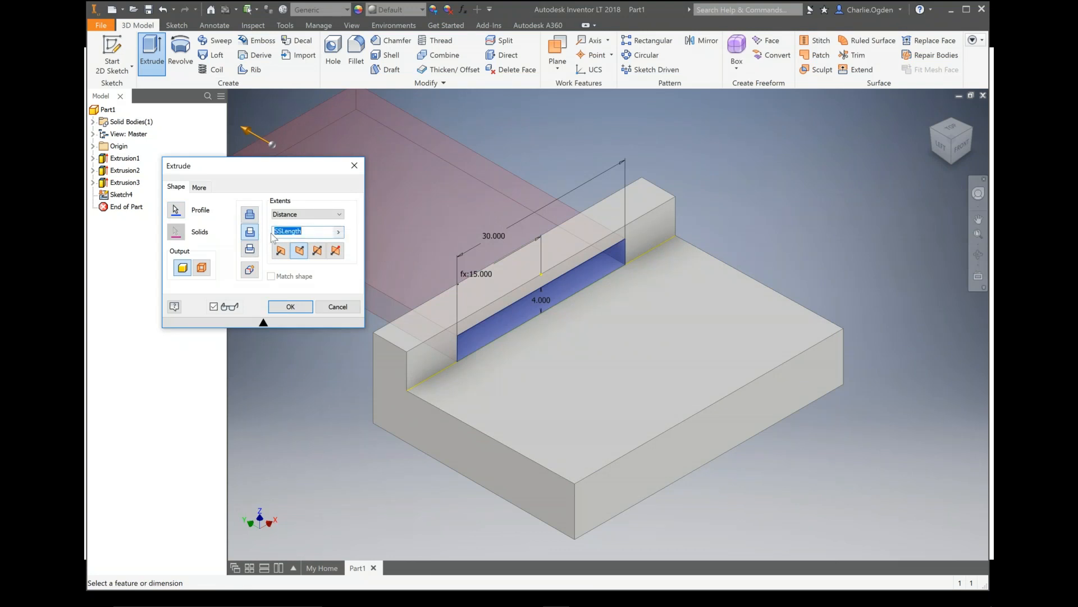
{"action": "type", "text": "Curb"}
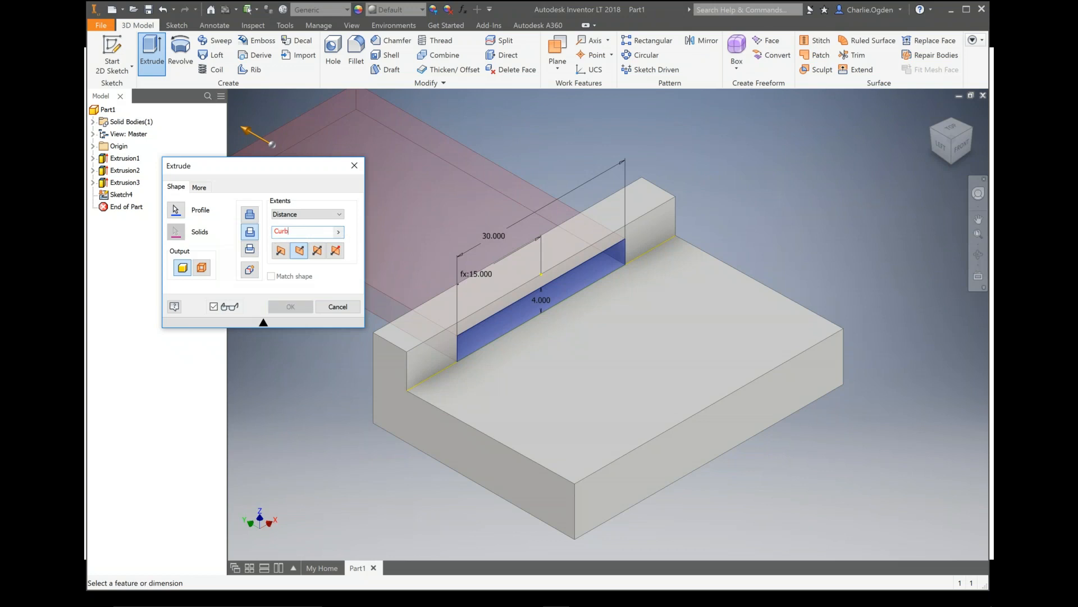
{"action": "type", "text": "W"}
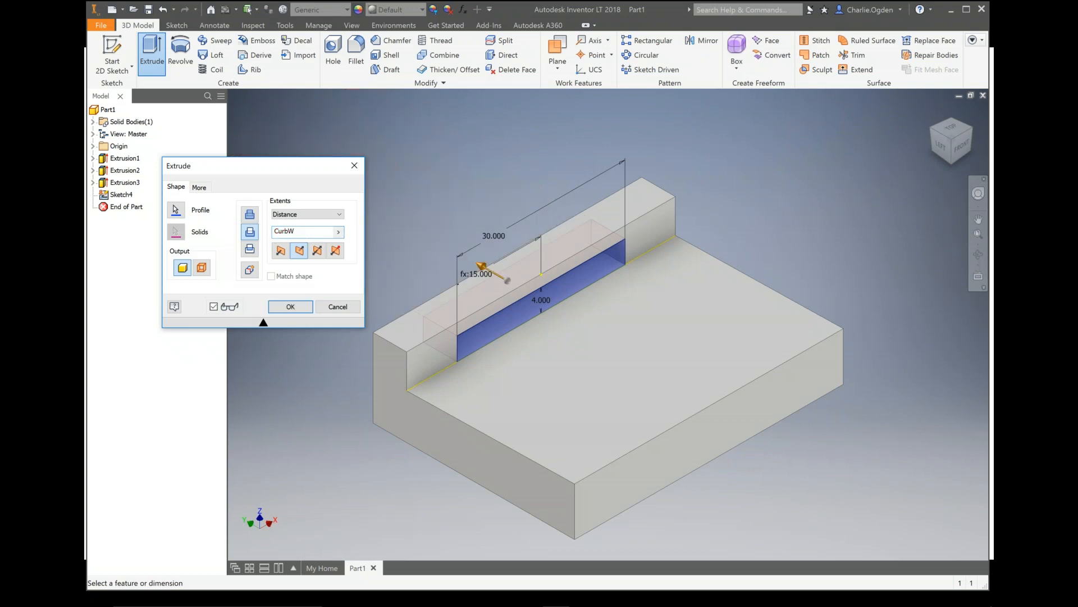
{"action": "type", "text": "-WallTh"}
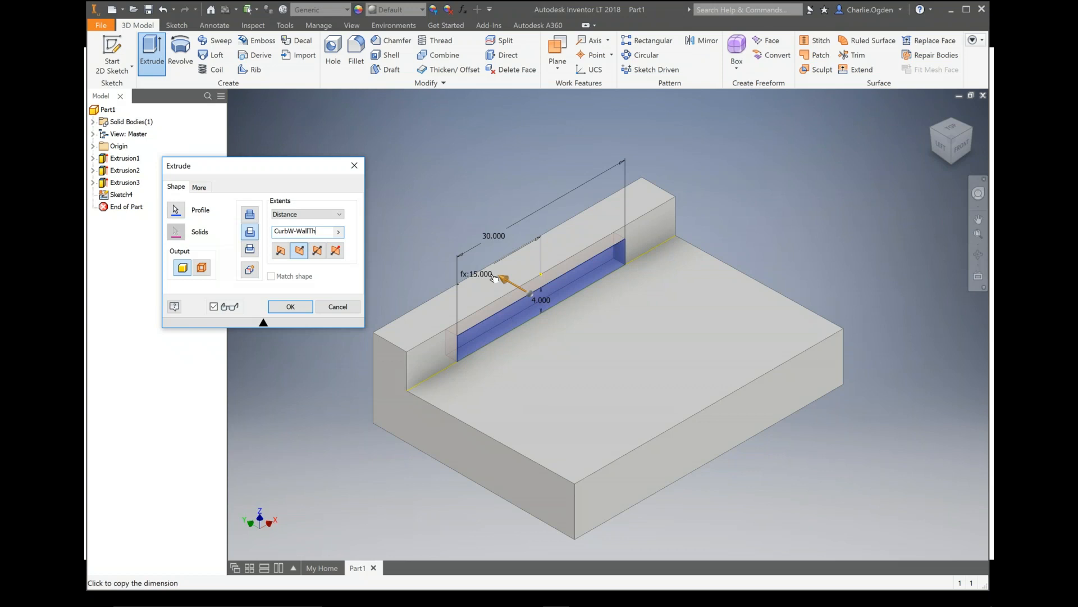
{"action": "left_click", "coordinate": [290, 308]}
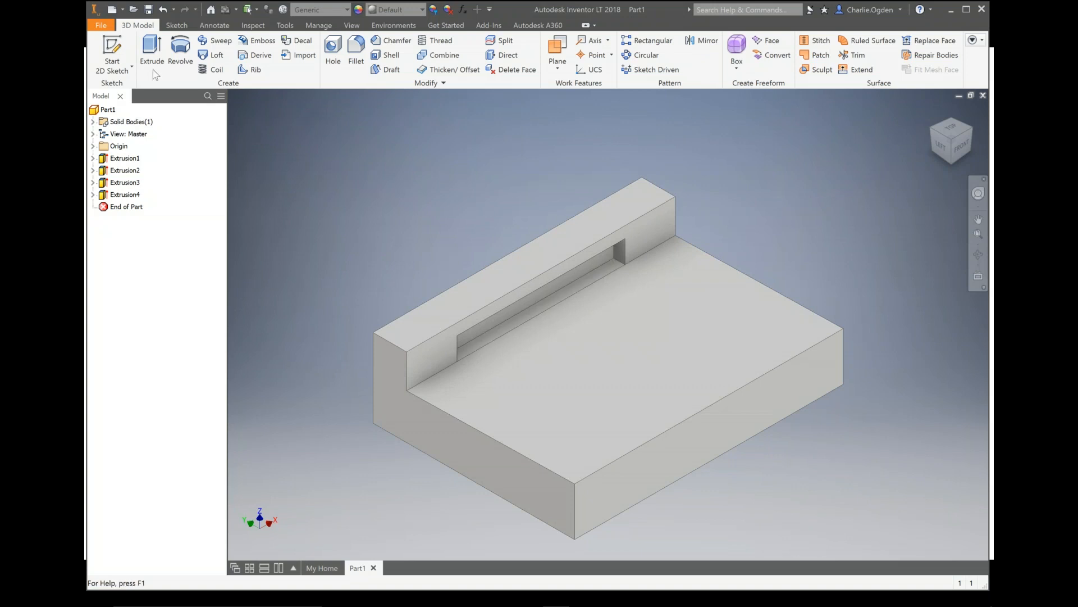
Create a sketch on the curb opening's floor face containing the projected outline of that face
{"action": "left_click", "coordinate": [111, 53]}
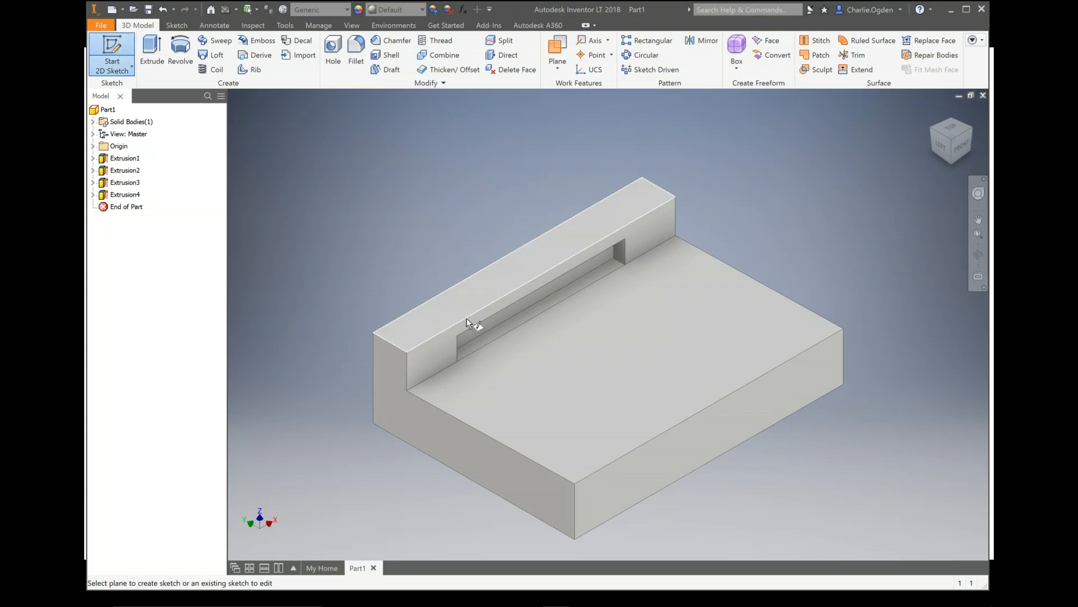
{"action": "left_click", "coordinate": [511, 324]}
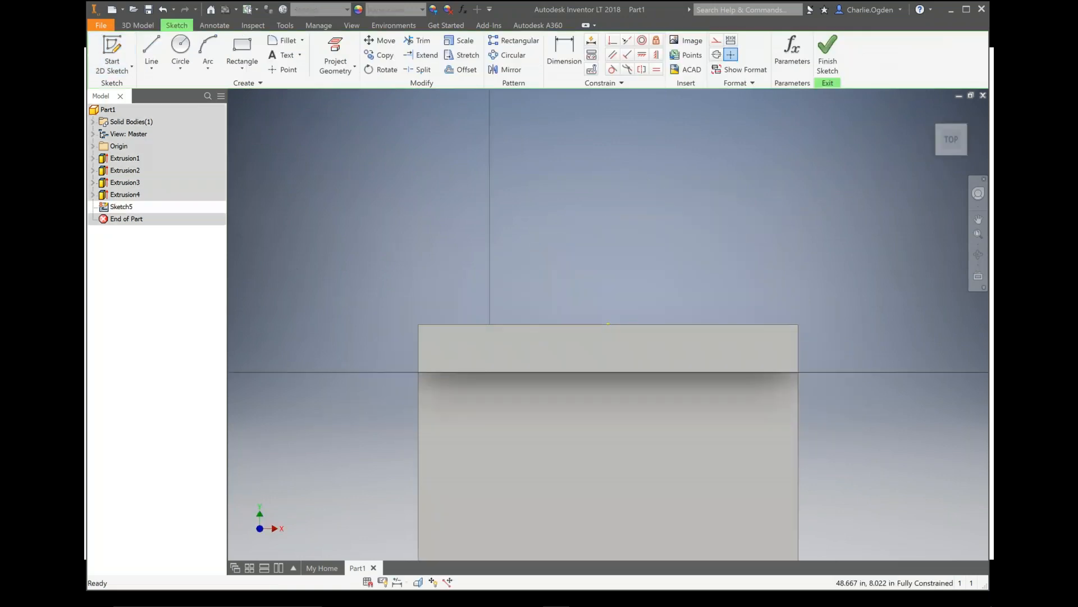
{"action": "key", "text": "F6"}
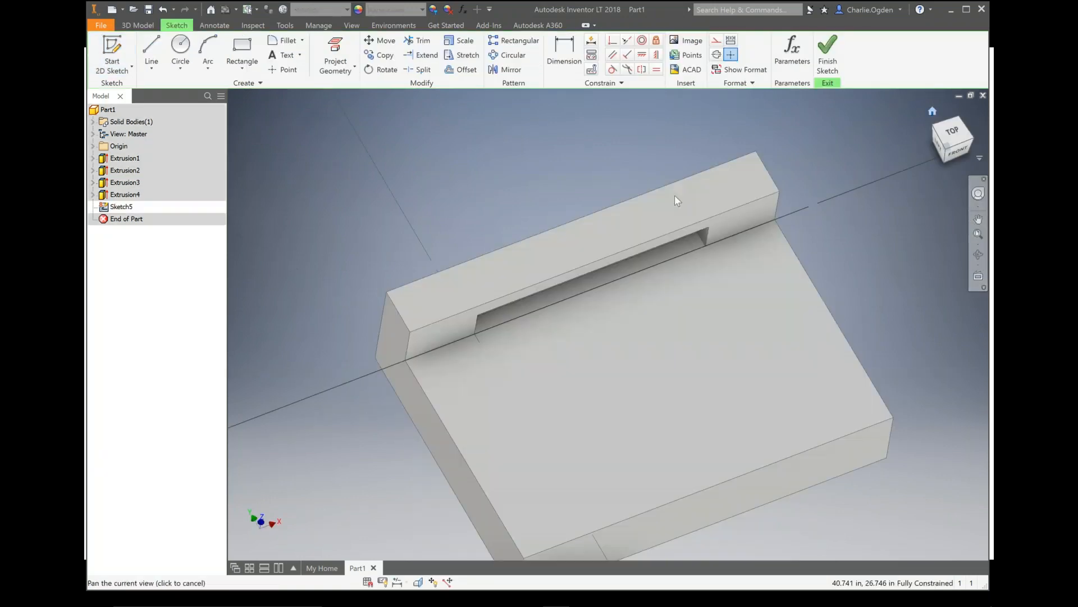
{"action": "left_click", "coordinate": [339, 46]}
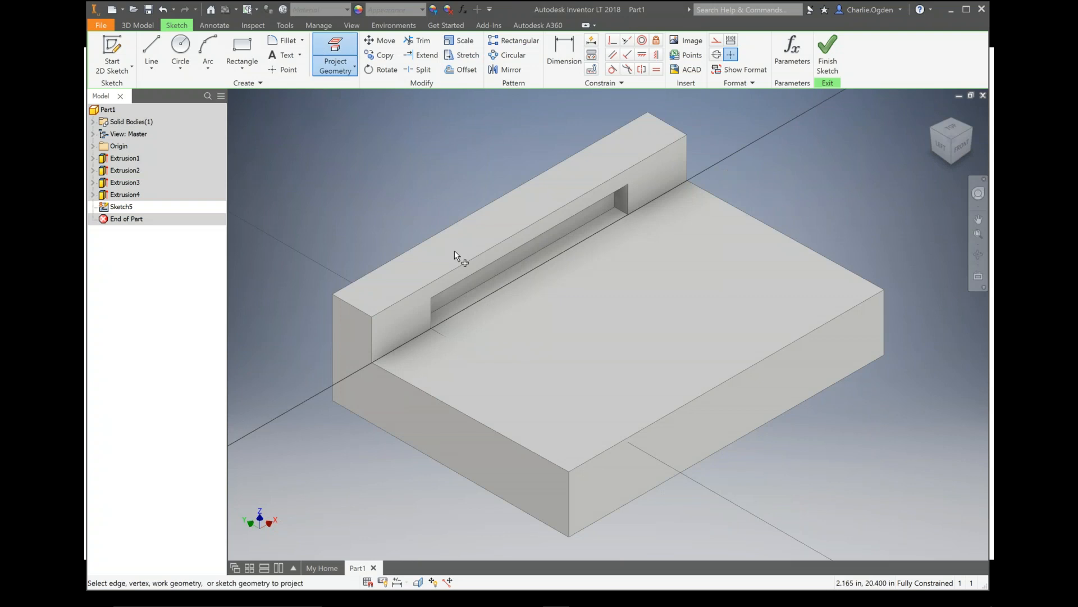
{"action": "left_click", "coordinate": [509, 279]}
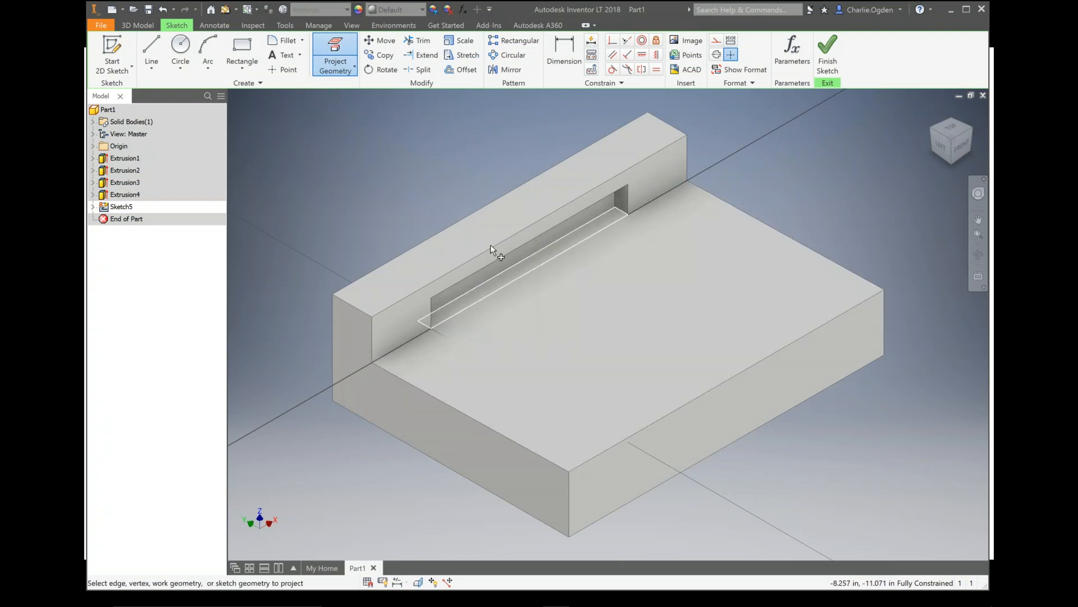
{"action": "right_click", "coordinate": [405, 162]}
{"action": "left_click", "coordinate": [440, 163]}
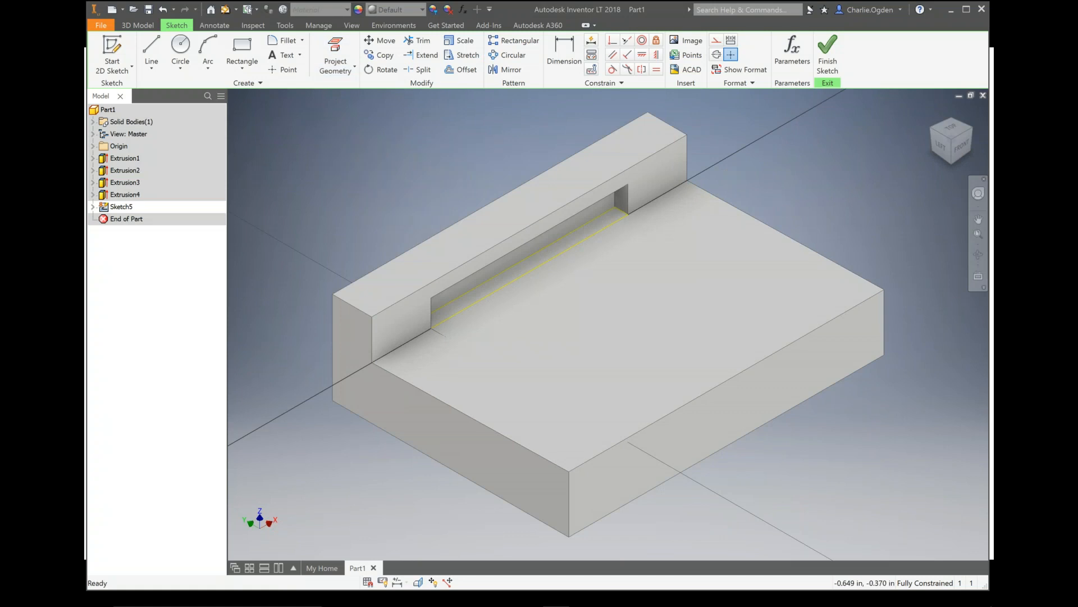
{"action": "left_click", "coordinate": [830, 50]}
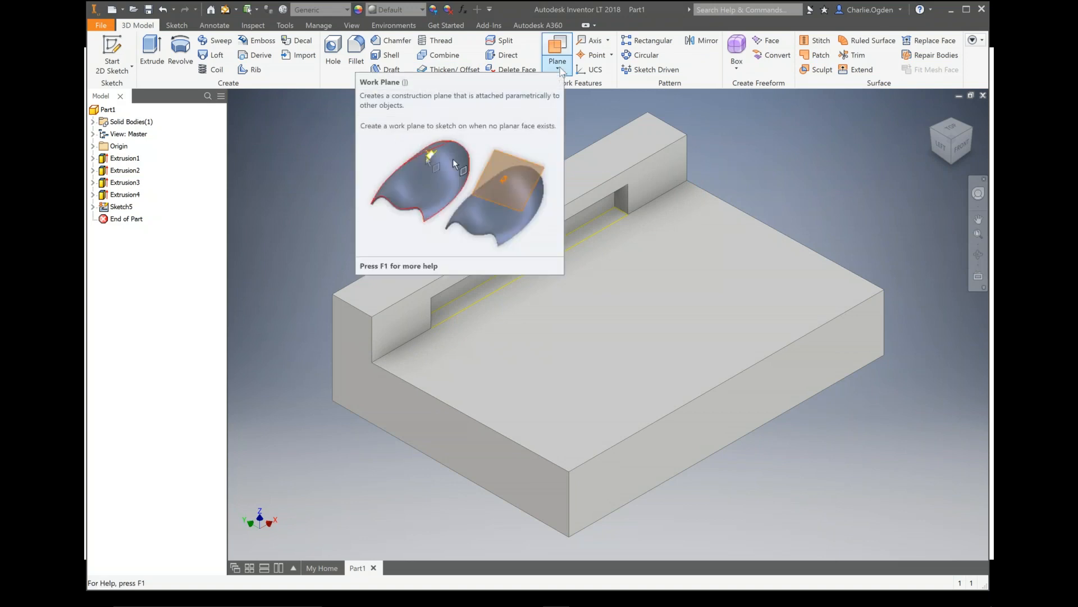
Create a work plane offset from the XY Plane by -SSHeight
{"action": "left_click", "coordinate": [559, 68]}
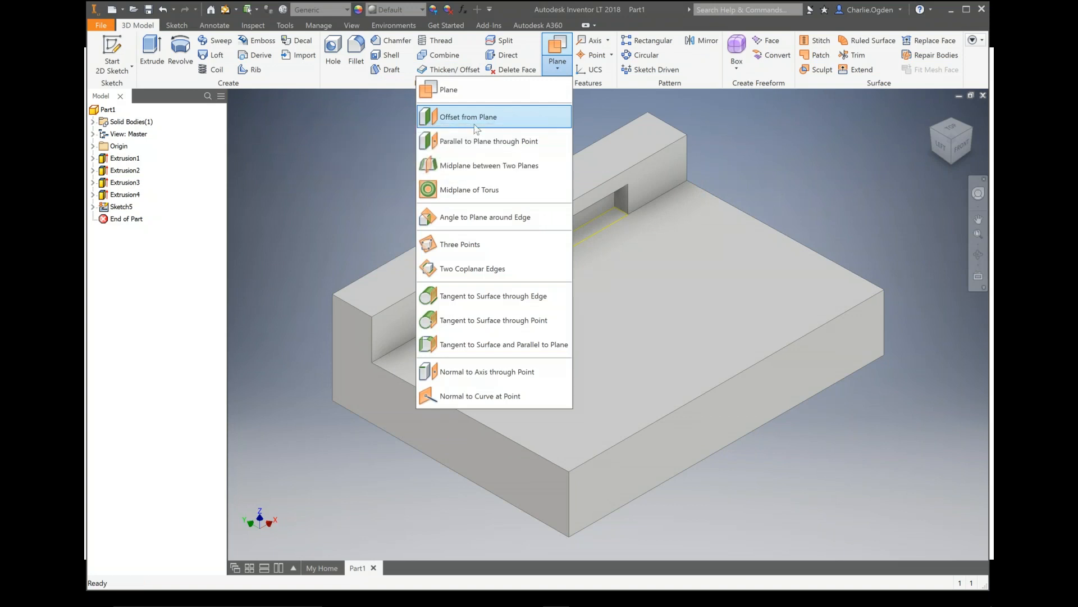
{"action": "left_click", "coordinate": [511, 116]}
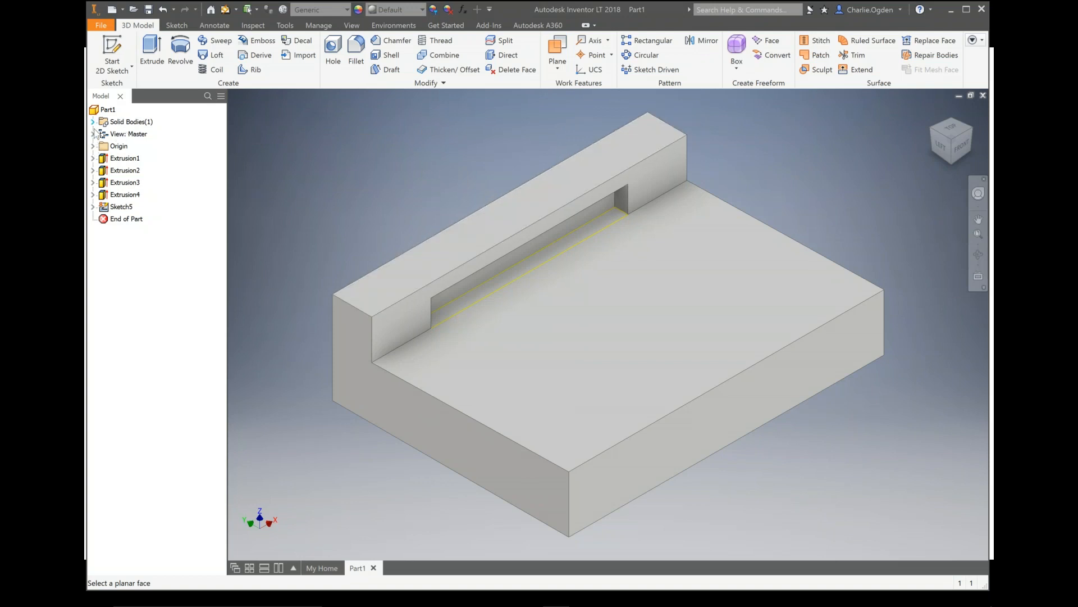
{"action": "left_click", "coordinate": [94, 146]}
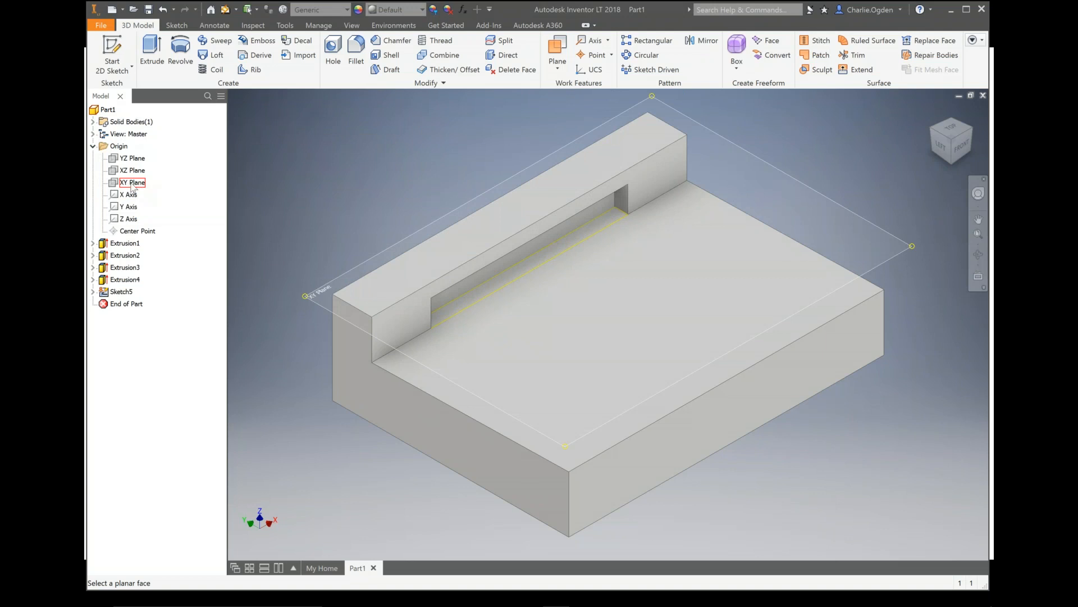
{"action": "left_click", "coordinate": [132, 183]}
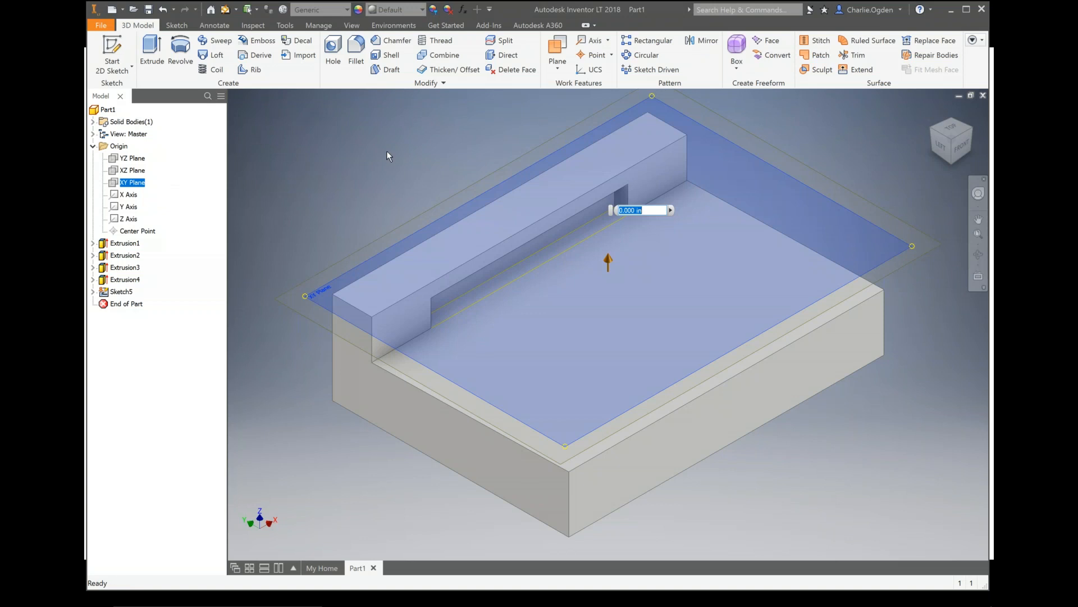
{"action": "key", "text": "BackSpace"}
{"action": "type", "text": "-55"}
{"action": "type", "text": "Height"}
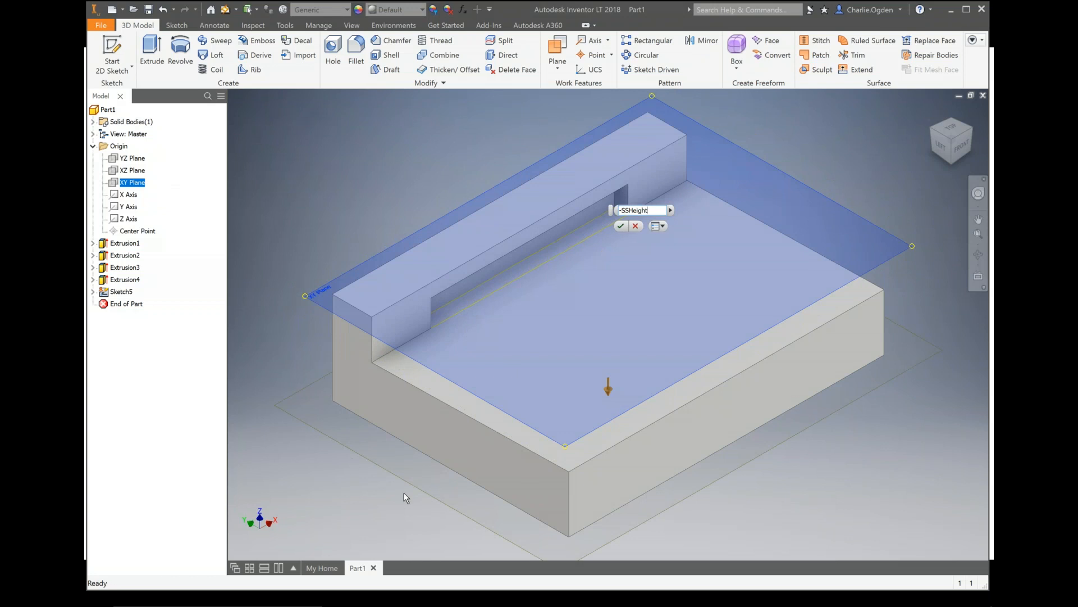
{"action": "left_click", "coordinate": [621, 225]}
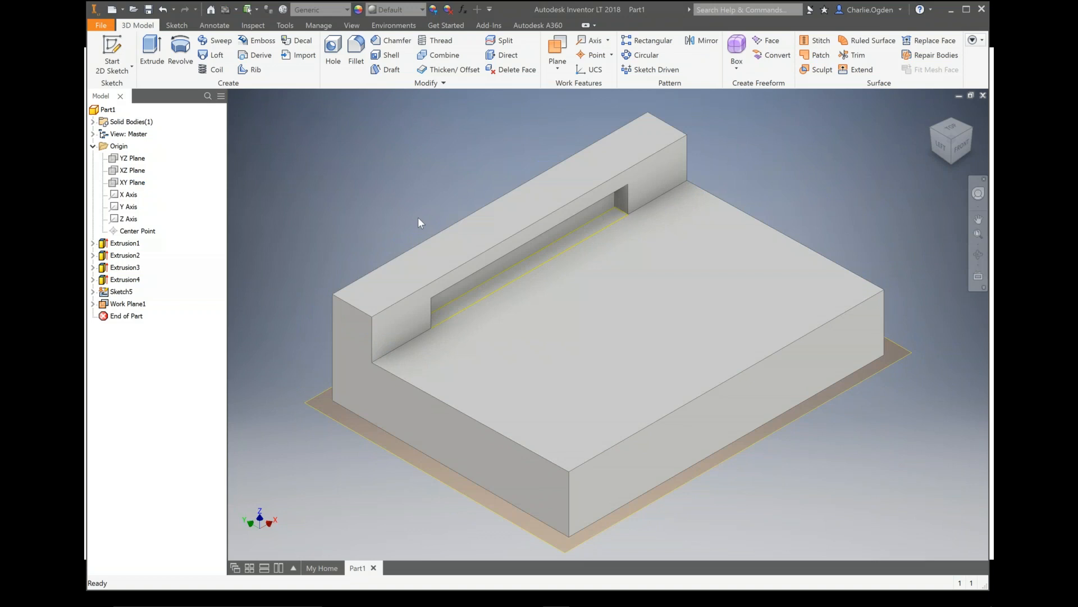
Extrude the opening floor's profile as a cut down to the offset work plane and check the slot from the underside
{"action": "left_click", "coordinate": [152, 50]}
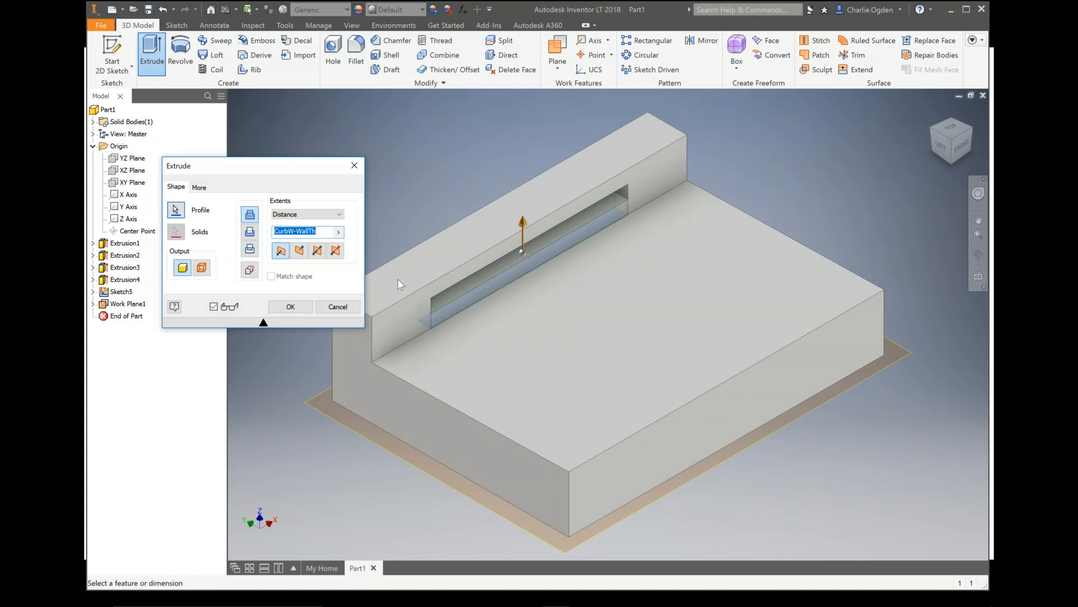
{"action": "left_click", "coordinate": [250, 231]}
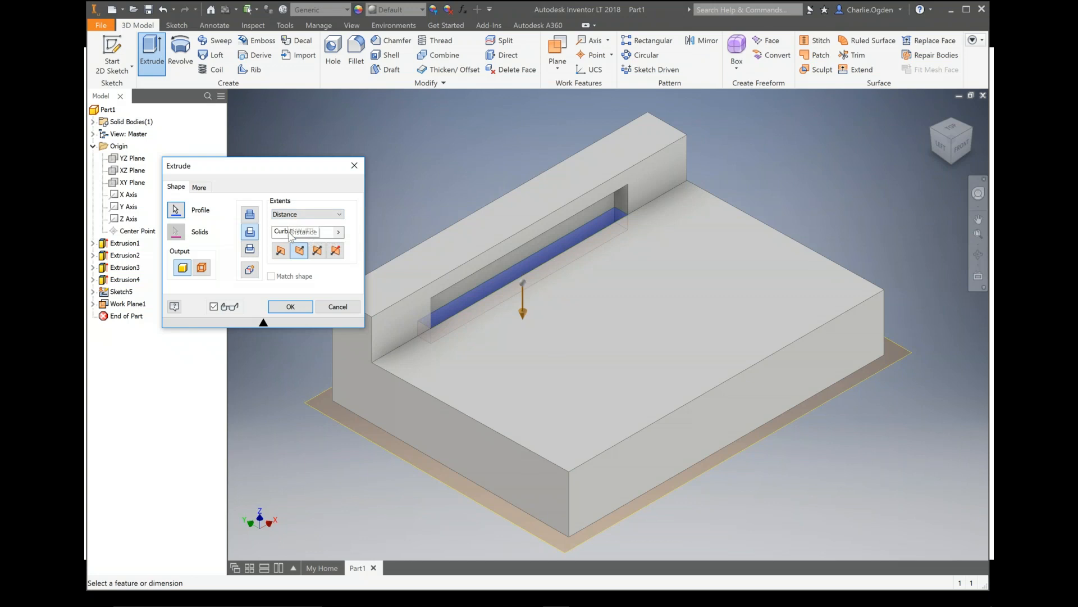
{"action": "left_click", "coordinate": [299, 215]}
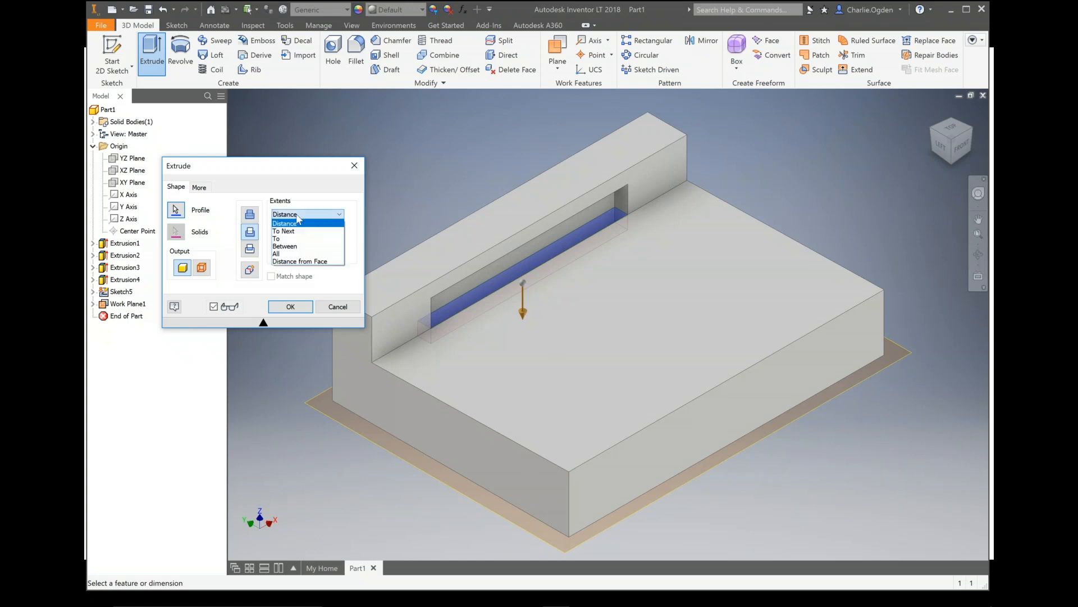
{"action": "left_click", "coordinate": [280, 239]}
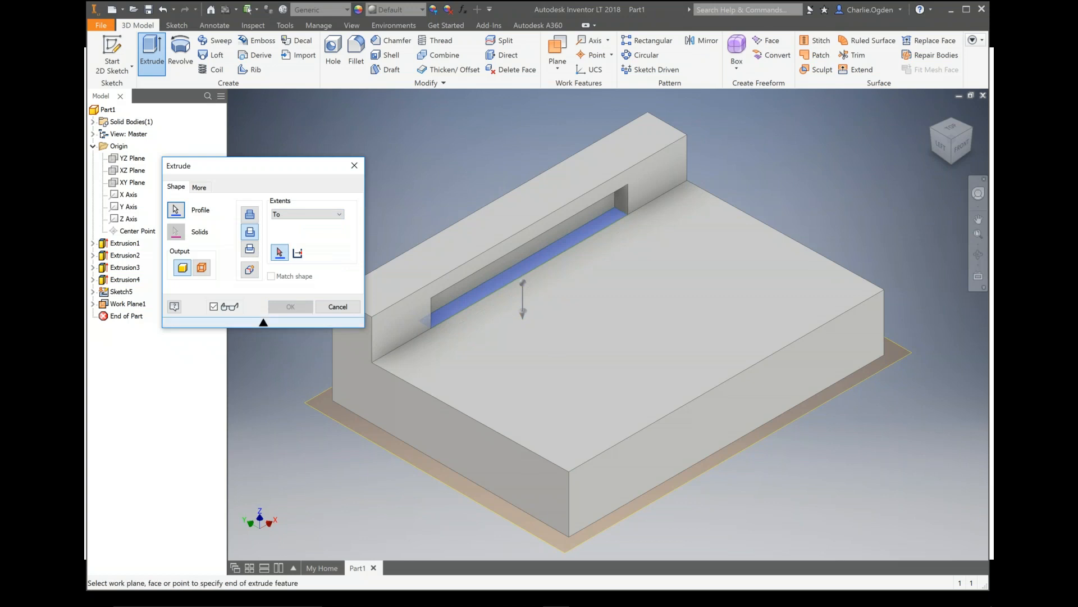
{"action": "left_click", "coordinate": [314, 406]}
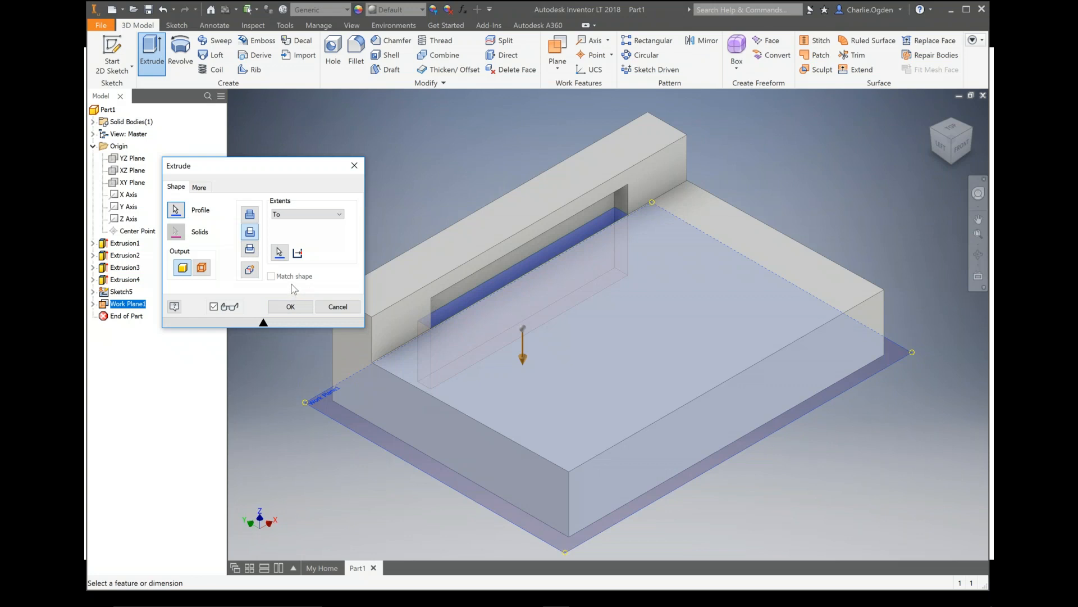
{"action": "left_click", "coordinate": [287, 307]}
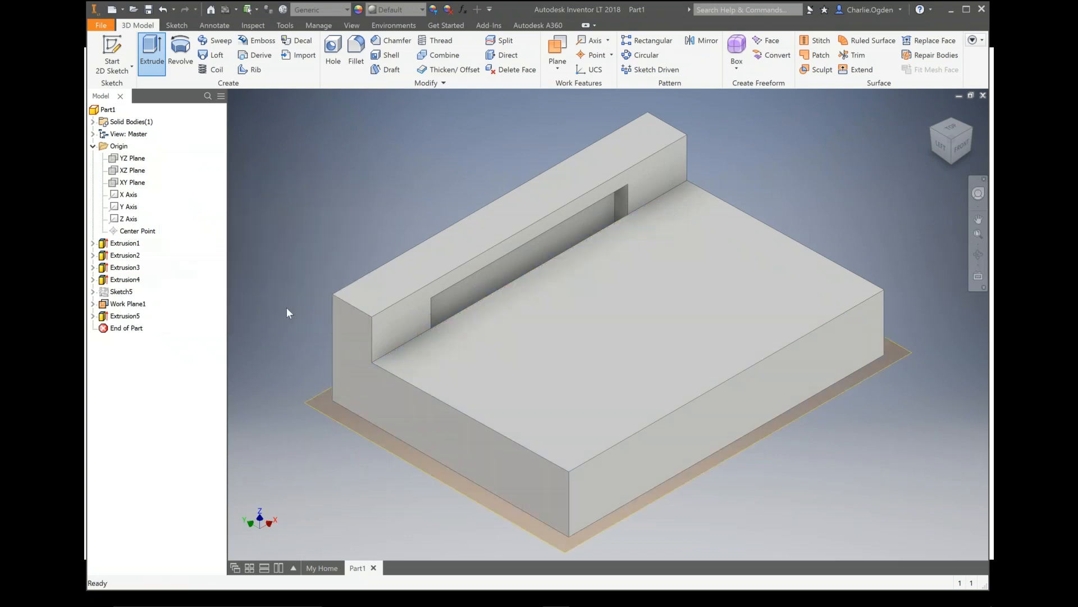
{"action": "left_click", "coordinate": [959, 160]}
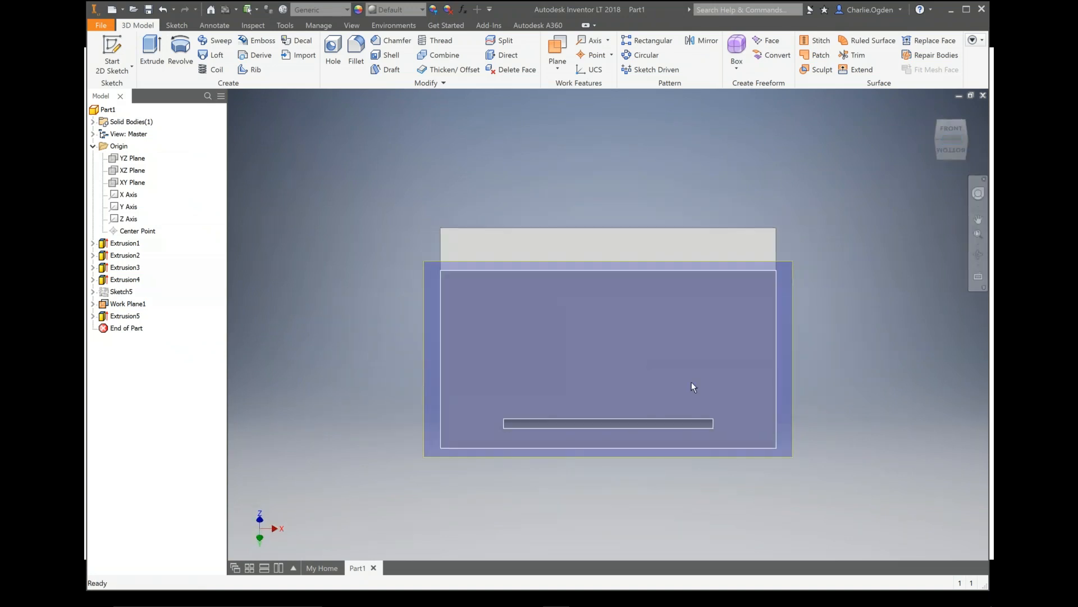
{"action": "left_click", "coordinate": [932, 111]}
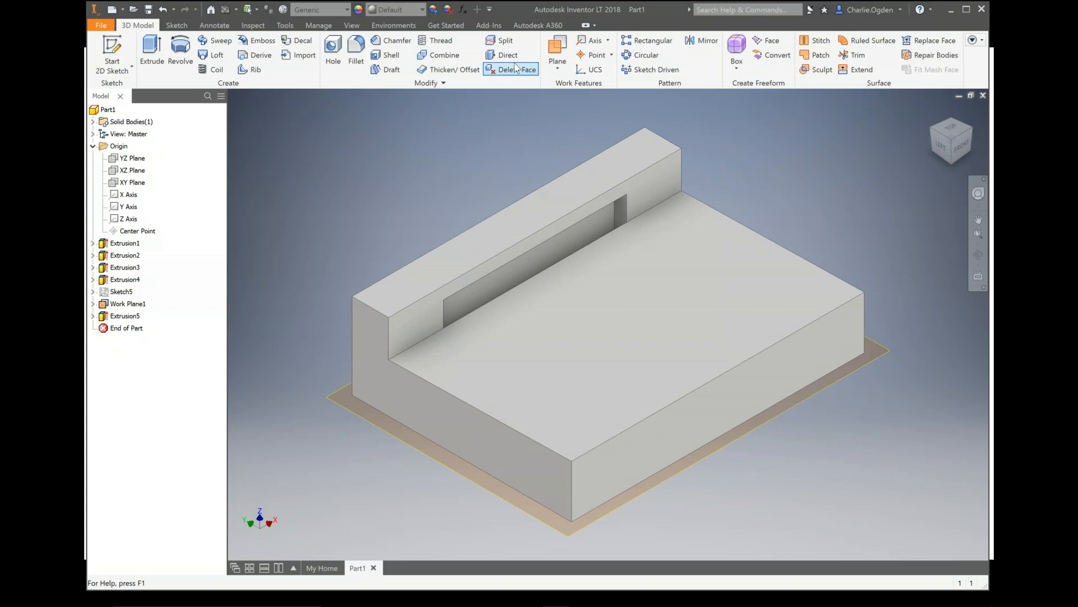
Create a sketch on the sloped walking surface and project the curb opening's front bottom edge into it
{"action": "left_click", "coordinate": [112, 53]}
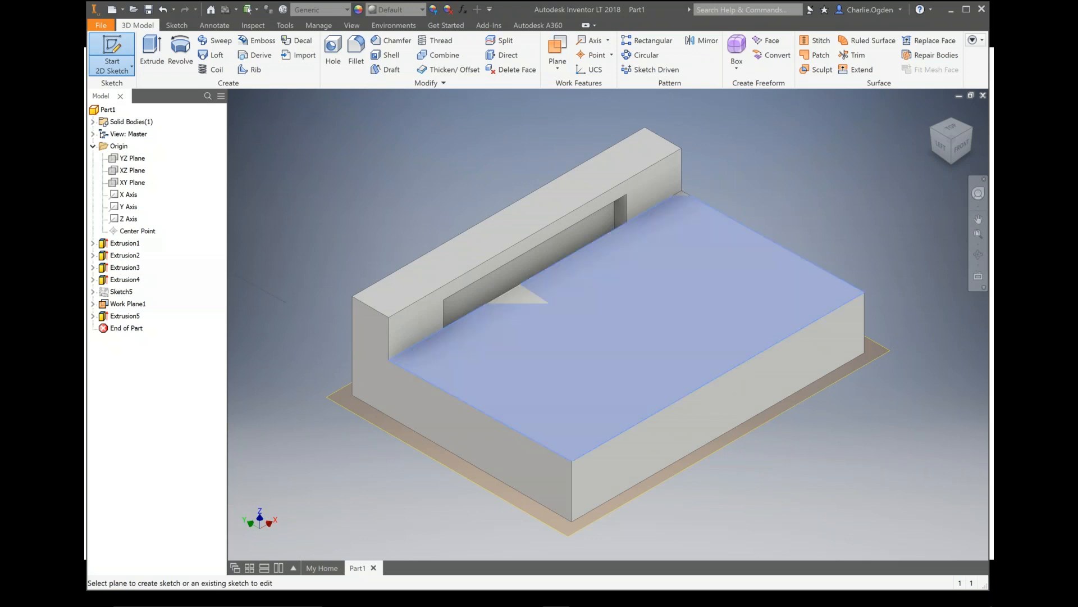
{"action": "left_click", "coordinate": [613, 326]}
{"action": "left_click", "coordinate": [934, 111]}
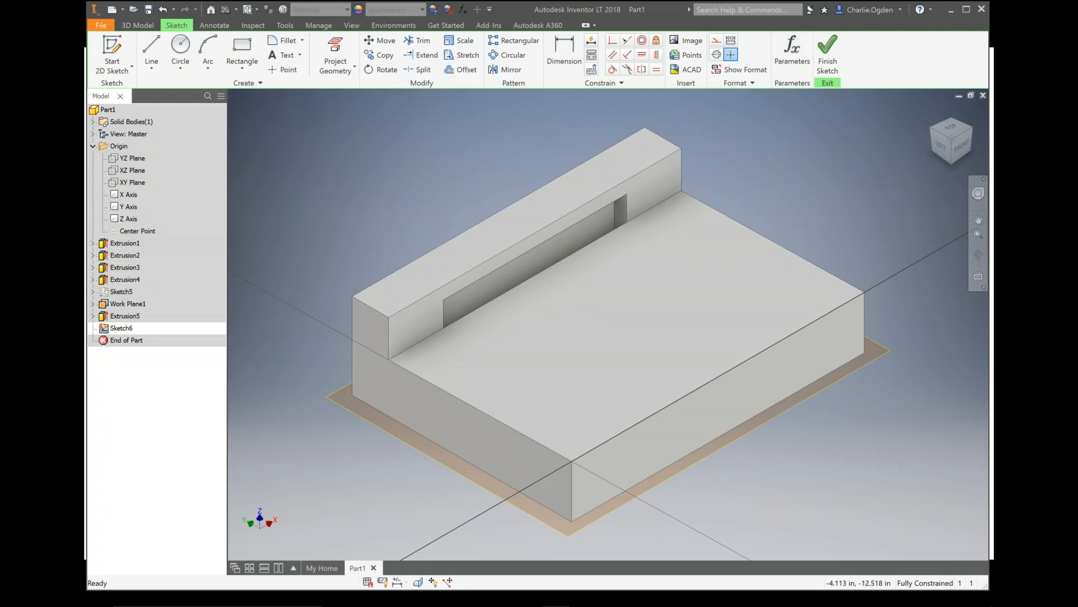
{"action": "left_click", "coordinate": [335, 53]}
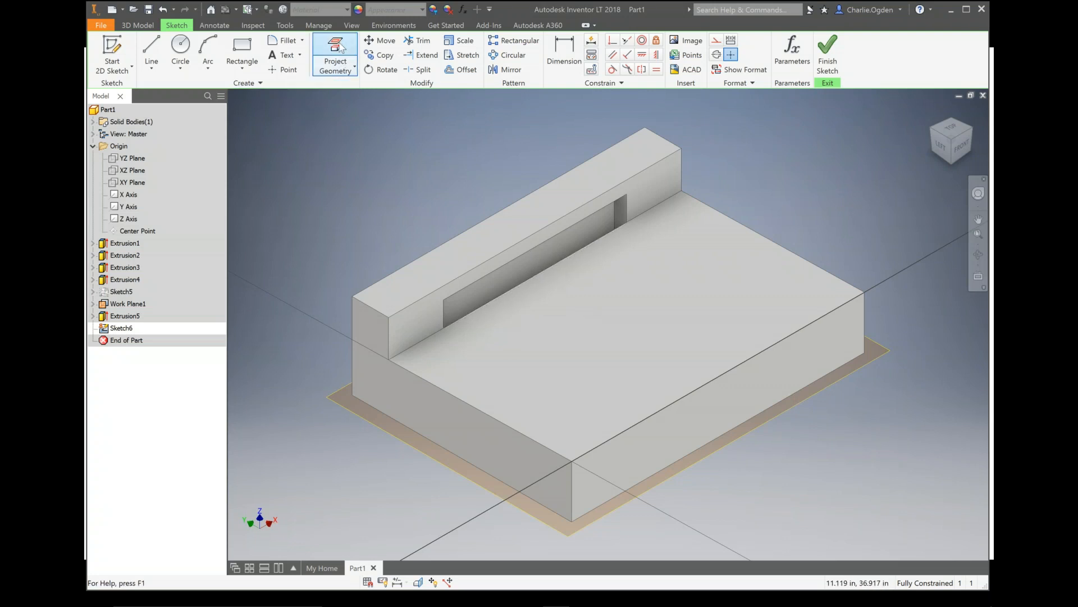
{"action": "left_click", "coordinate": [541, 271]}
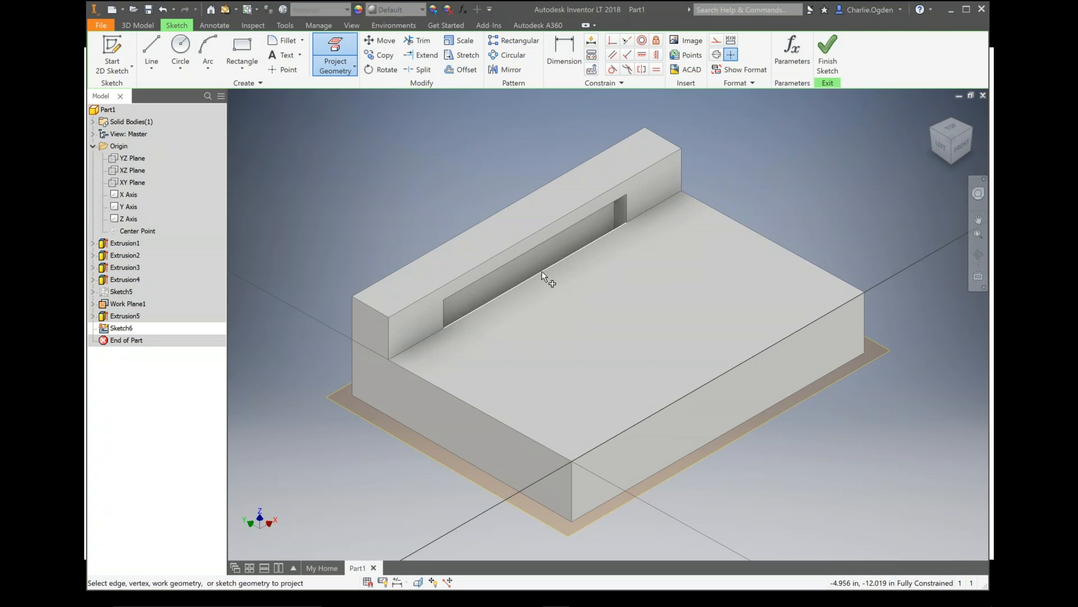
{"action": "right_click", "coordinate": [434, 183]}
{"action": "left_click", "coordinate": [469, 182]}
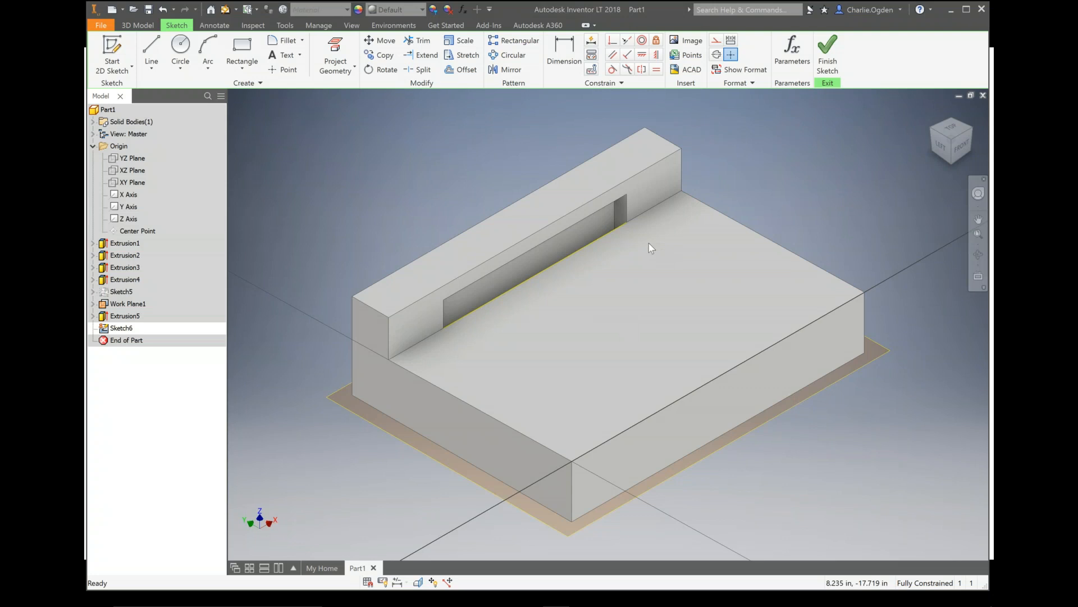
Offset the projected opening edge across the walking surface by a named width parameter of 24 in, placing its dimension beyond the slab's end
{"action": "left_click", "coordinate": [462, 69]}
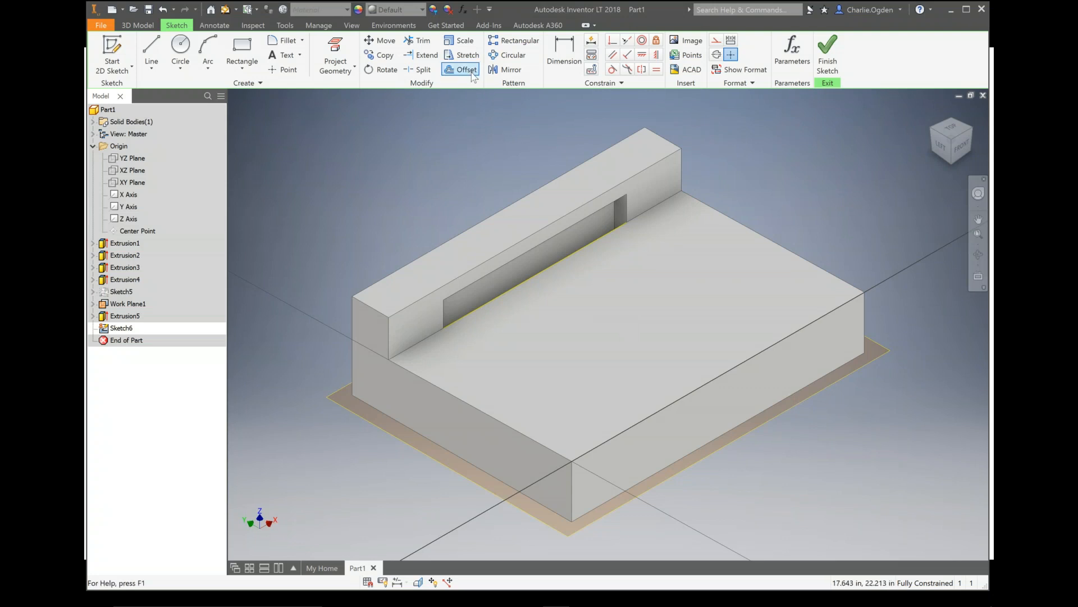
{"action": "left_click", "coordinate": [534, 274]}
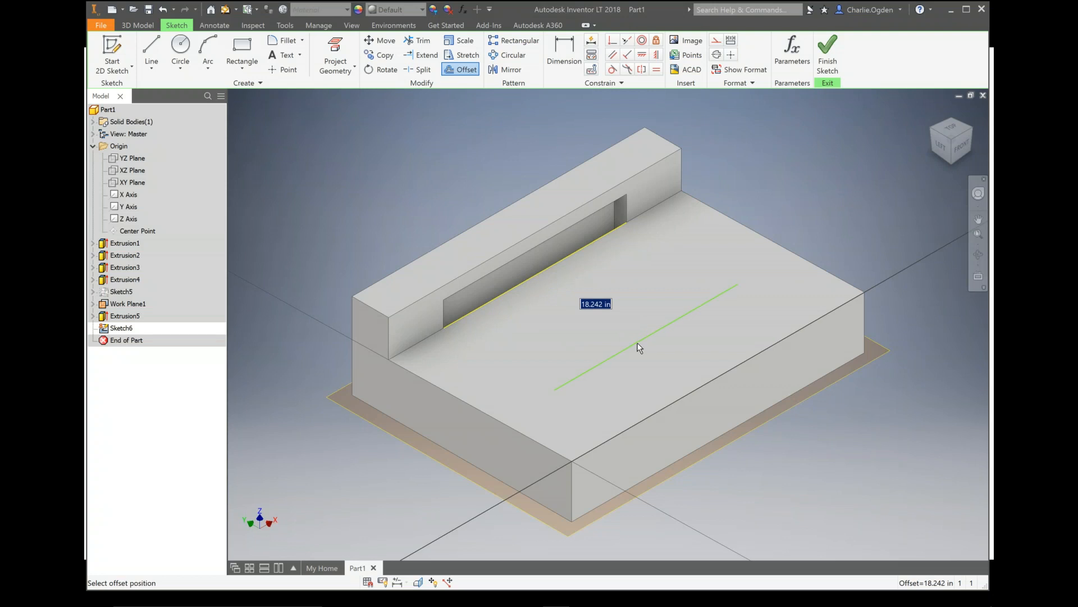
{"action": "type", "text": "sWidth"}
{"action": "type", "text": "=24"}
{"action": "key", "text": "Return"}
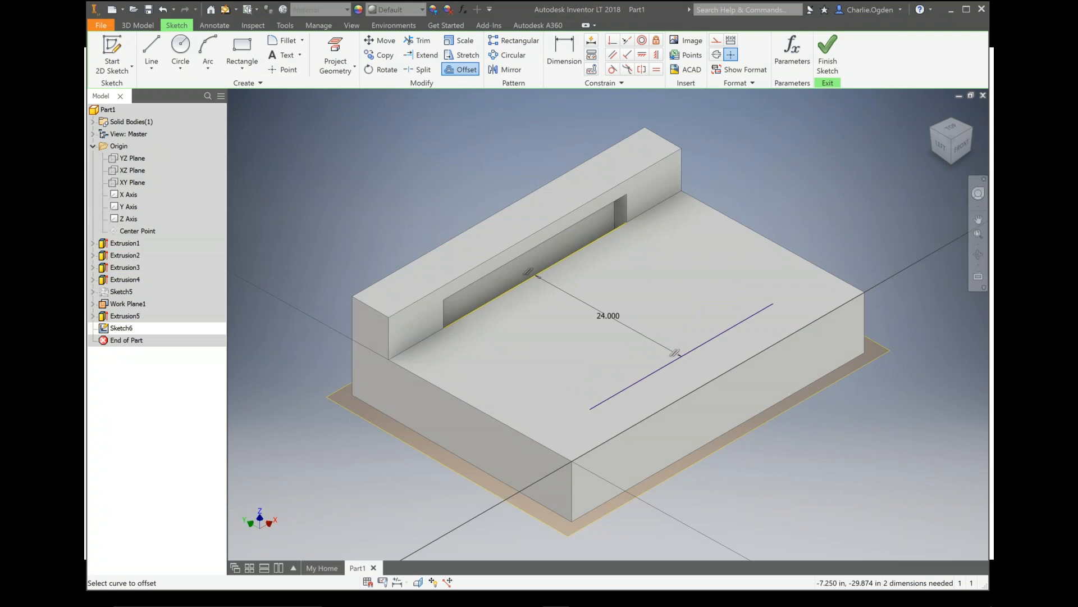
{"action": "right_click", "coordinate": [709, 284]}
{"action": "left_click", "coordinate": [710, 248]}
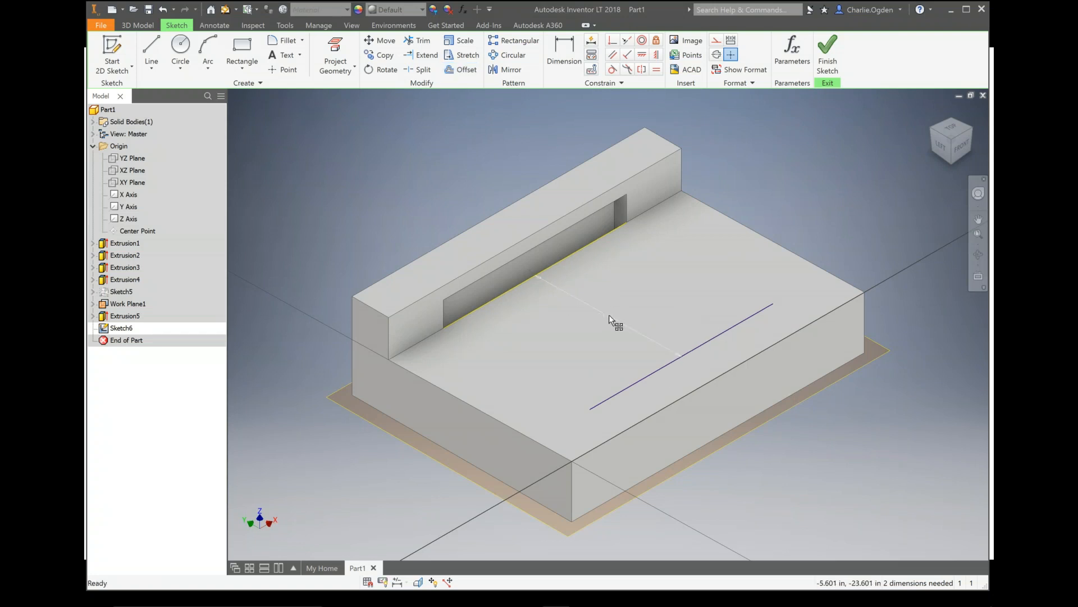
{"action": "left_click_drag", "start_coordinate": [609, 314], "coordinate": [790, 201]}
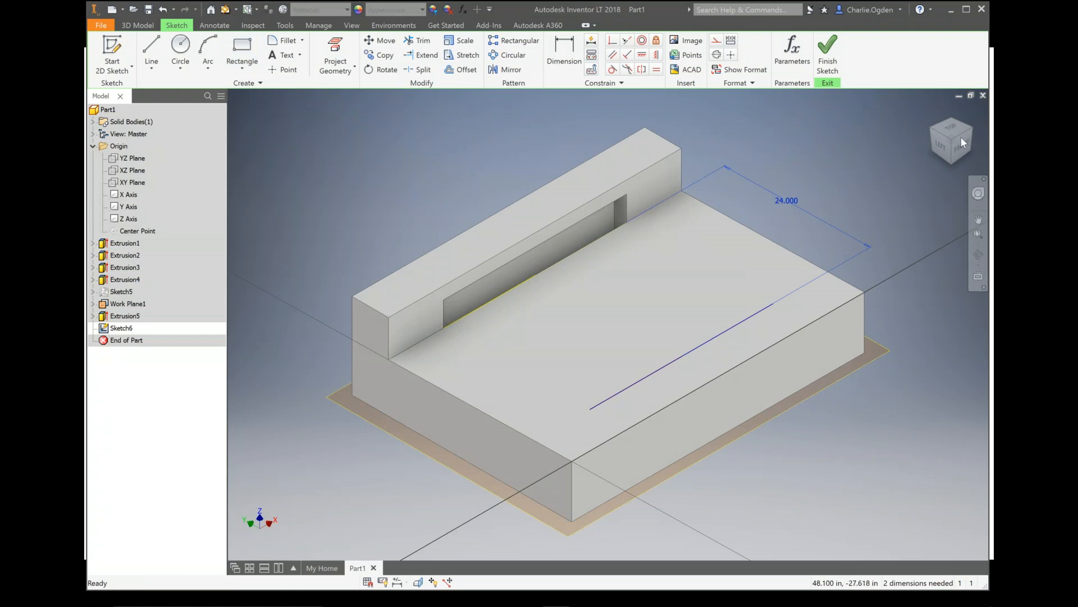
Draw a perpendicular line about 24 in long from the projected edge to the offset line, slightly inside their left ends
{"action": "left_click", "coordinate": [886, 139]}
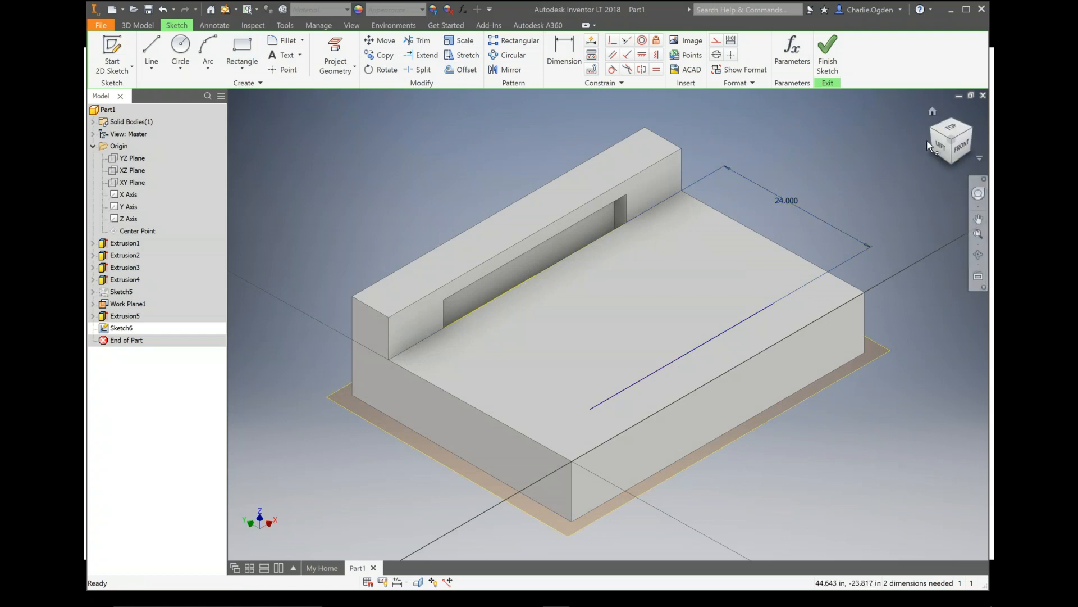
{"action": "left_click", "coordinate": [955, 133]}
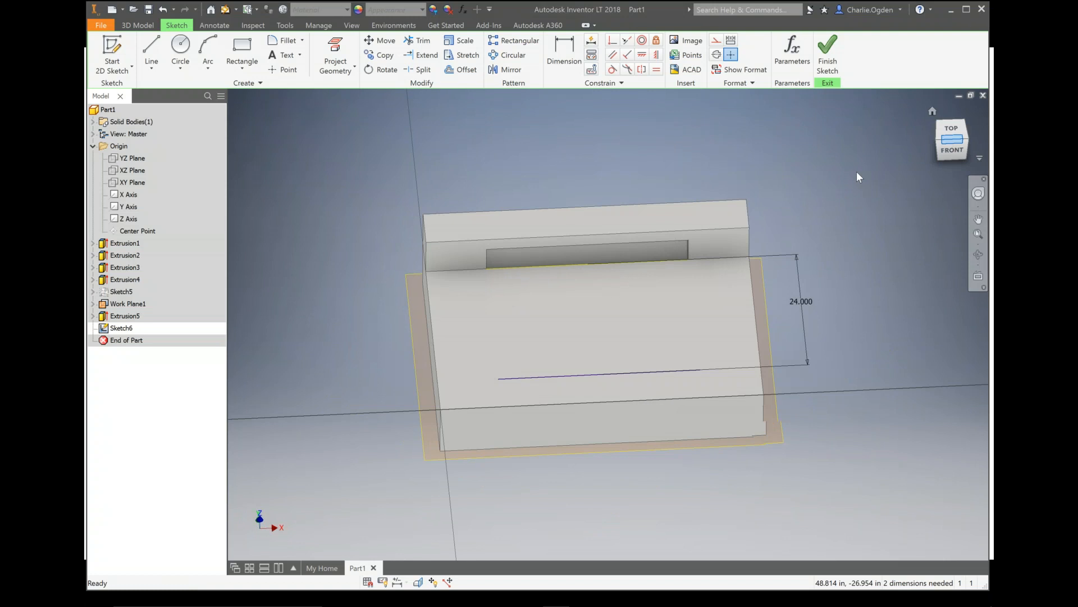
{"action": "left_click", "coordinate": [151, 51]}
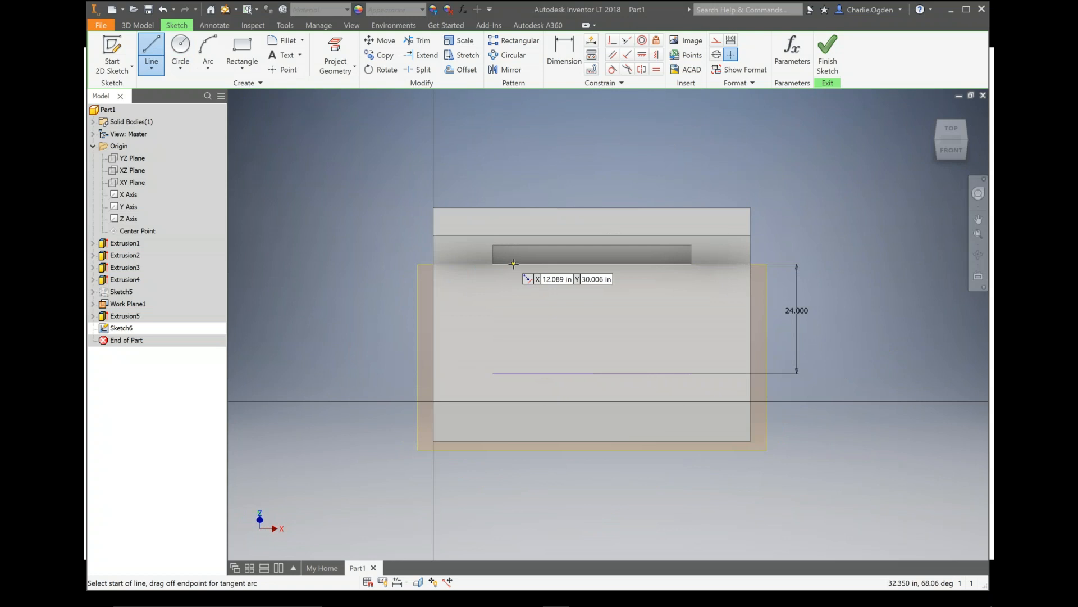
{"action": "scroll", "coordinate": [513, 263], "scroll_direction": "up", "scroll_amount": 3}
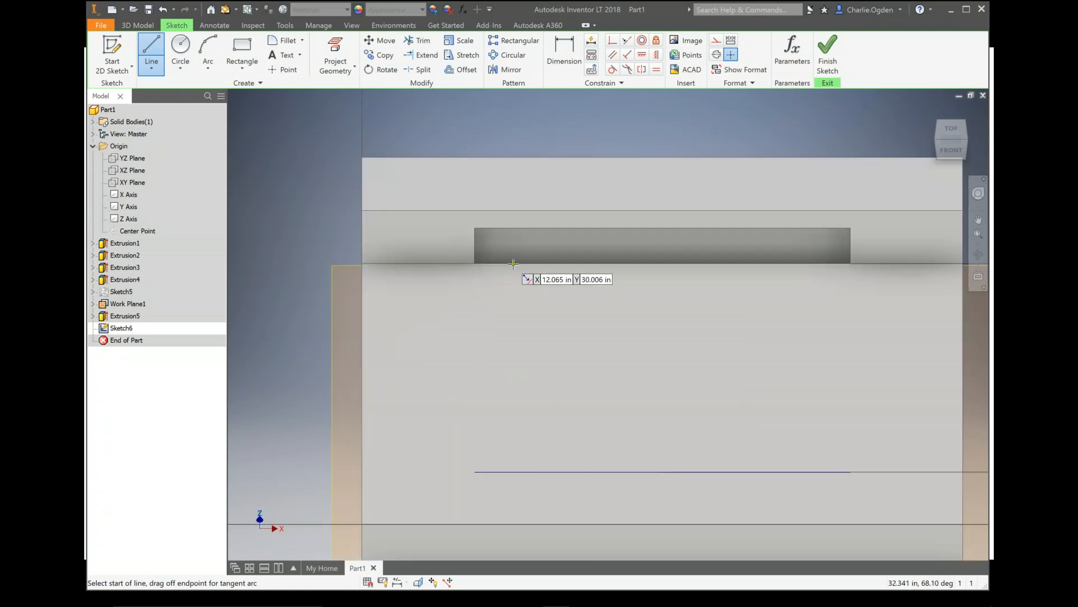
{"action": "left_click", "coordinate": [513, 263]}
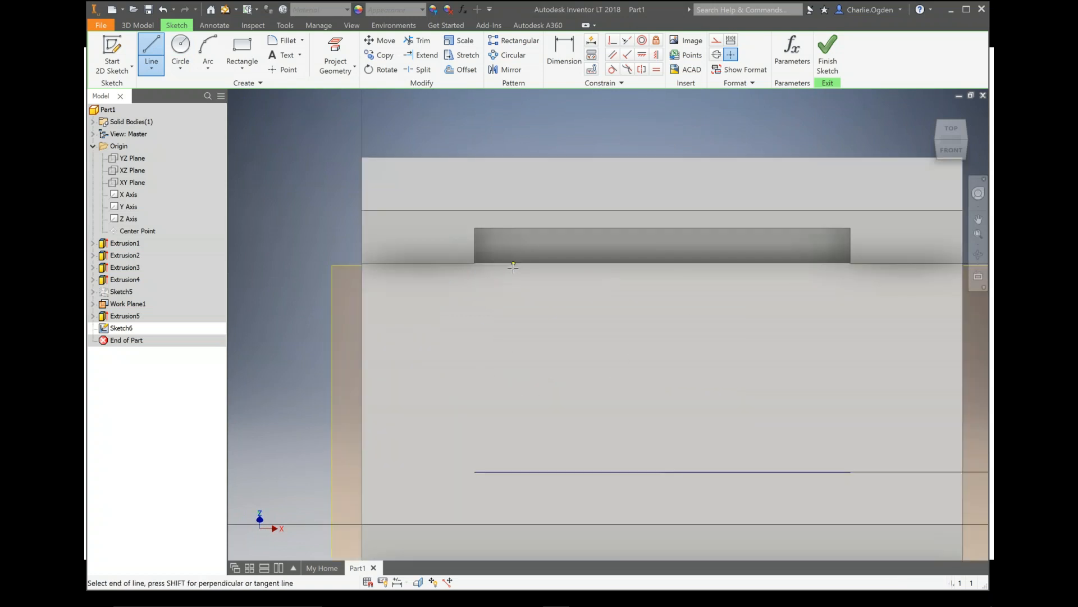
{"action": "left_click", "coordinate": [513, 471]}
{"action": "right_click", "coordinate": [549, 432]}
{"action": "left_click", "coordinate": [585, 434]}
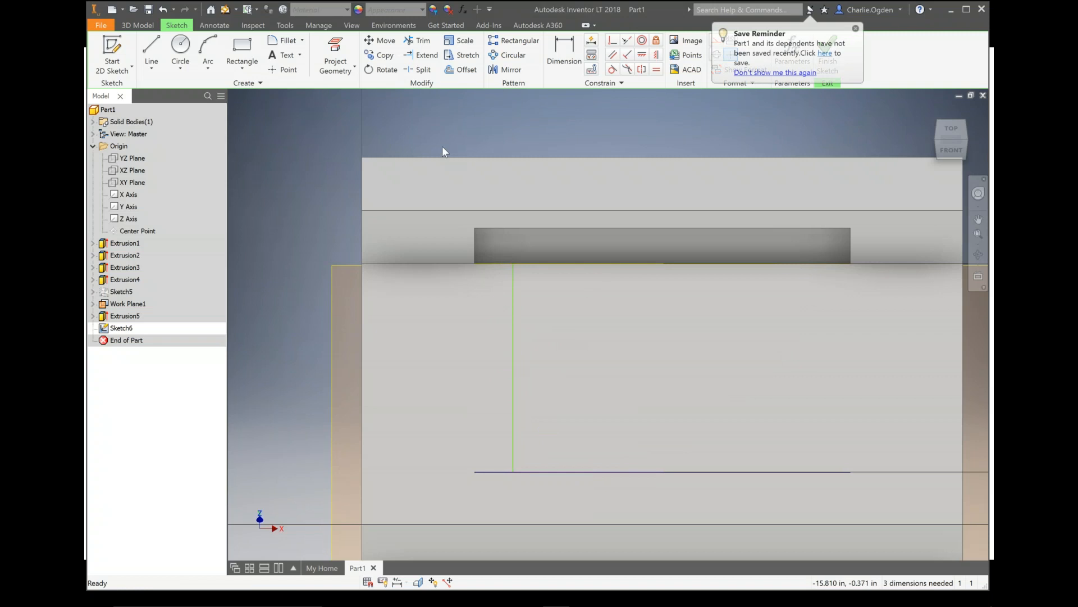
Draw a second perpendicular line about 24 in long between the projected edge and the offset line, near their right ends
{"action": "left_click", "coordinate": [156, 50]}
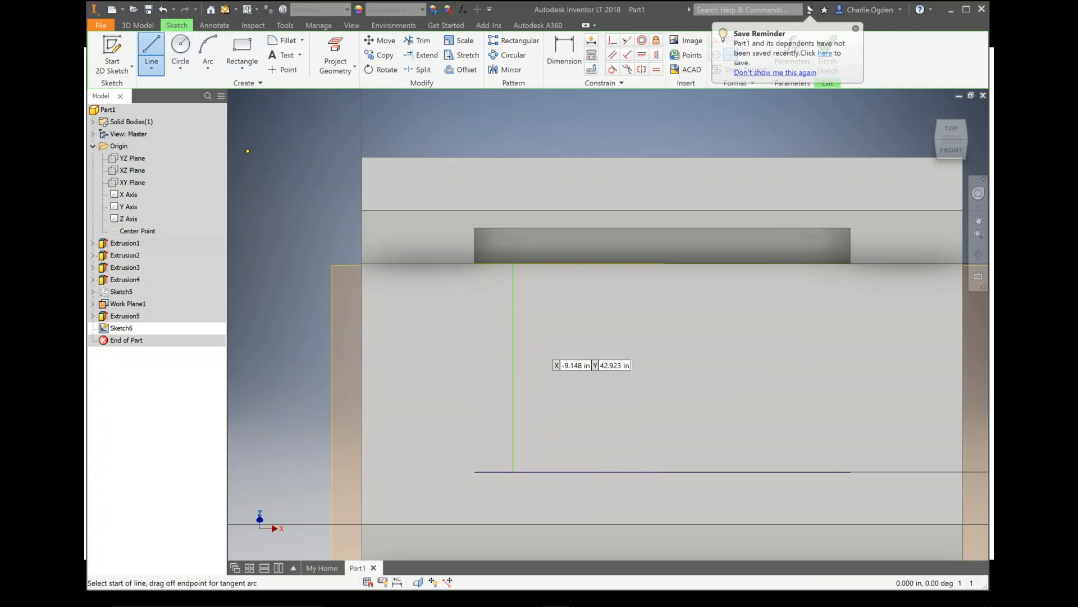
{"action": "left_click", "coordinate": [789, 263]}
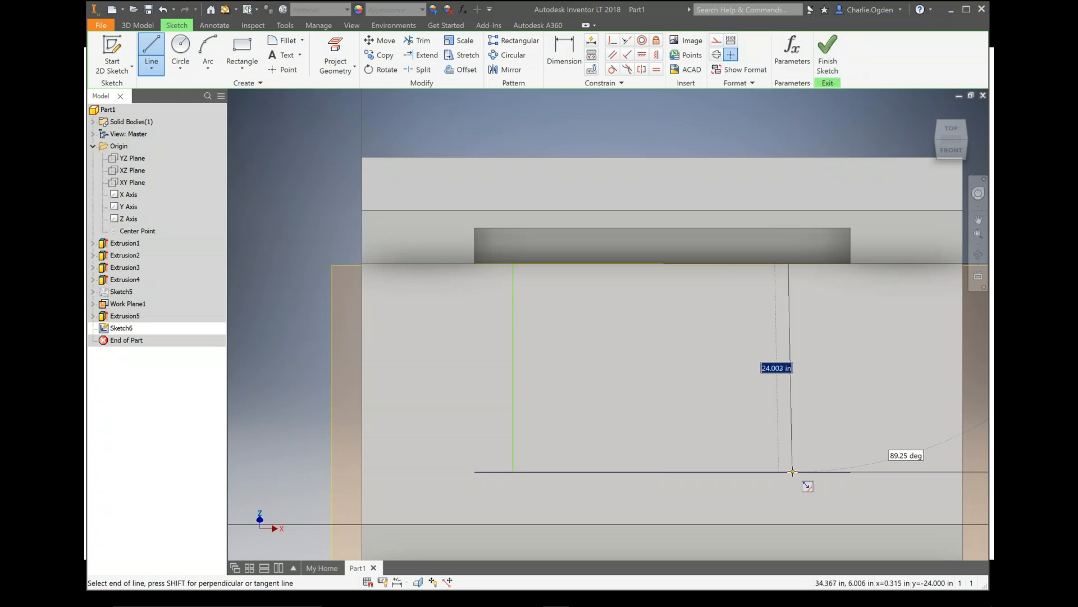
{"action": "double_click", "coordinate": [790, 471]}
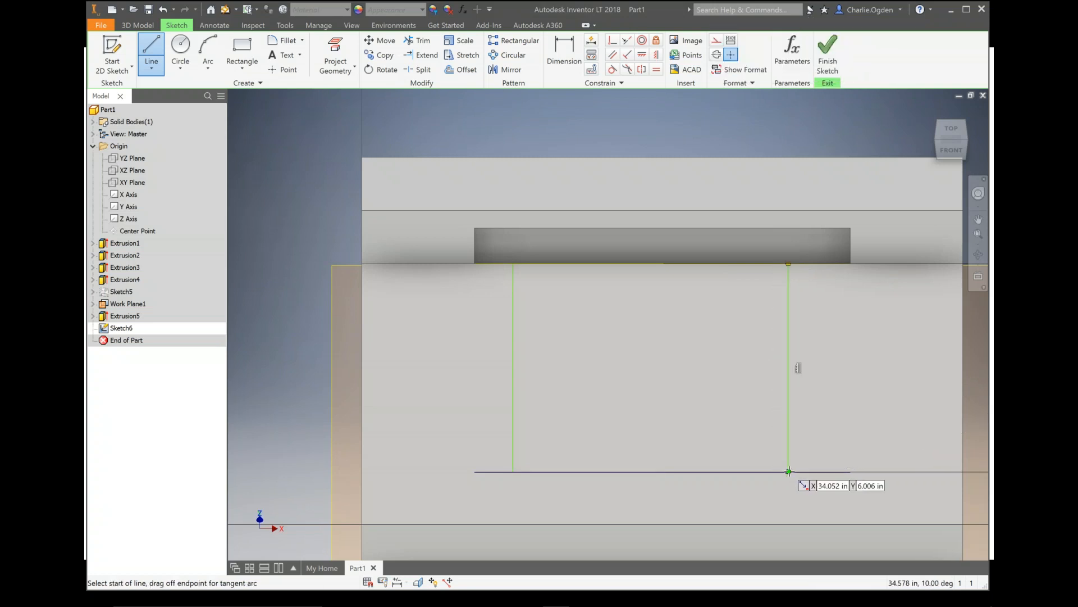
{"action": "right_click", "coordinate": [822, 434]}
{"action": "left_click", "coordinate": [824, 402]}
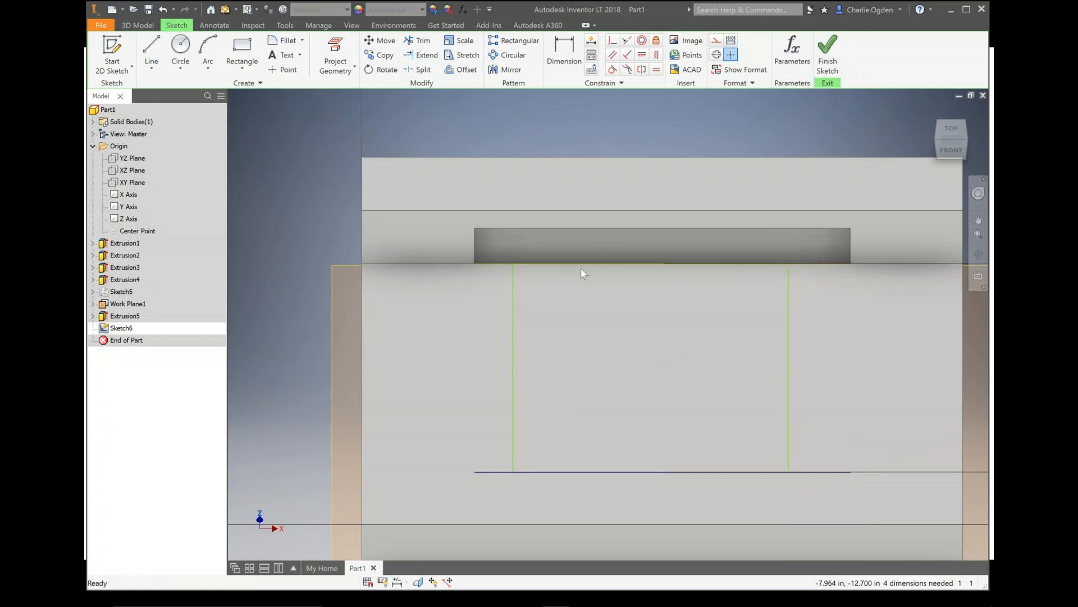
Dimension the spacing between the two perpendicular lines' upper endpoints as CGLength=24
{"action": "key", "text": "d"}
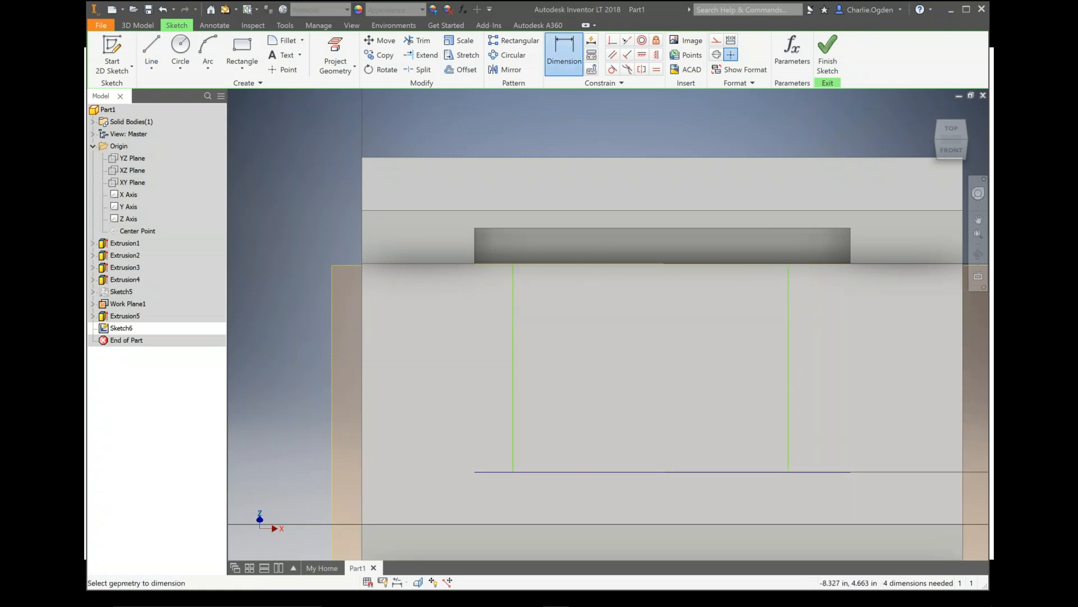
{"action": "left_click", "coordinate": [513, 262]}
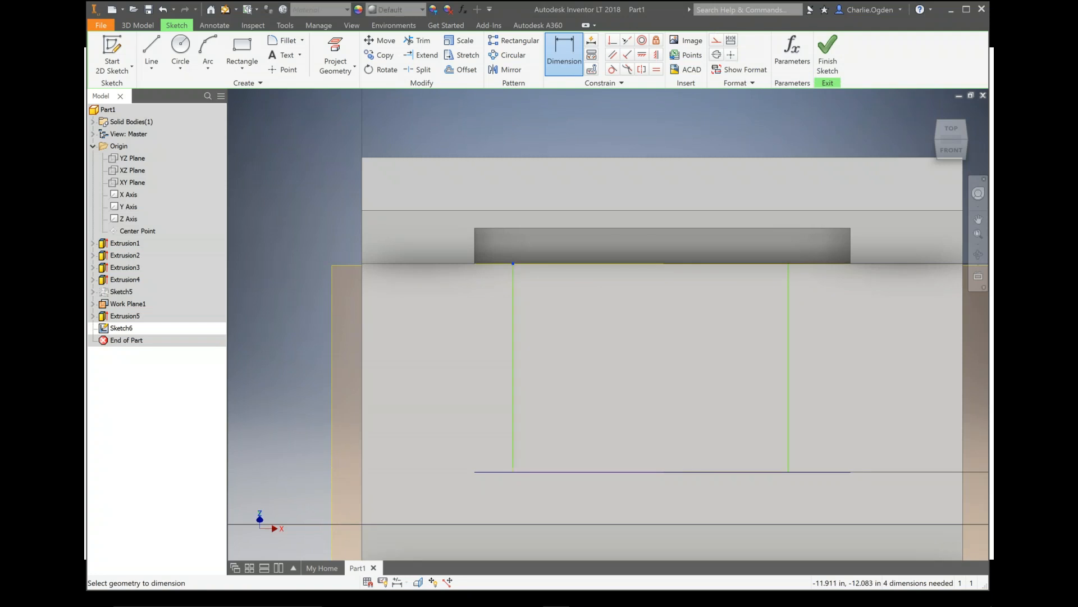
{"action": "left_click", "coordinate": [788, 263]}
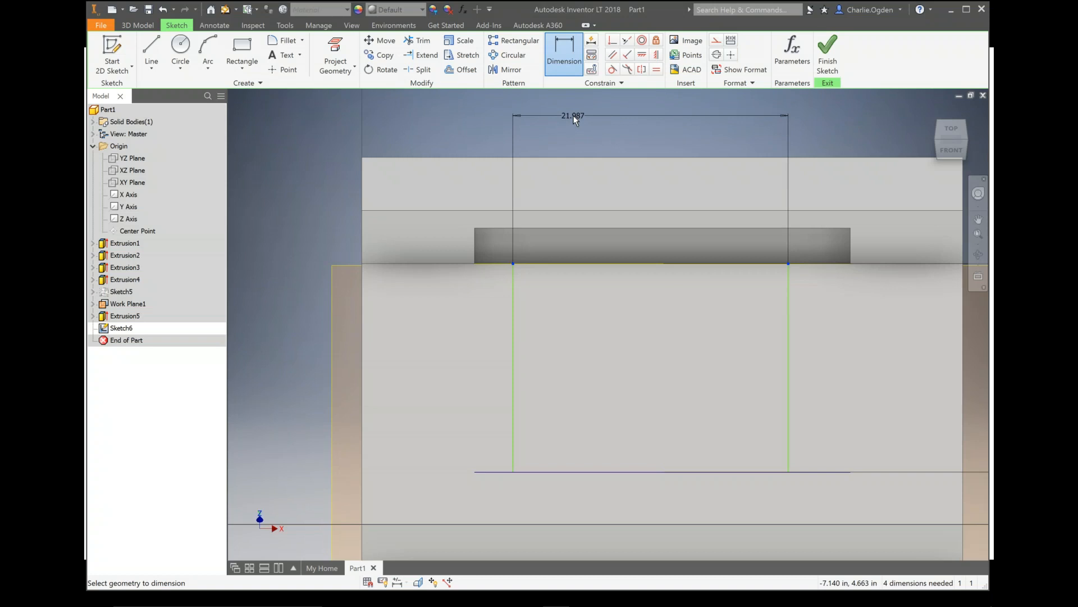
{"action": "left_click", "coordinate": [585, 124]}
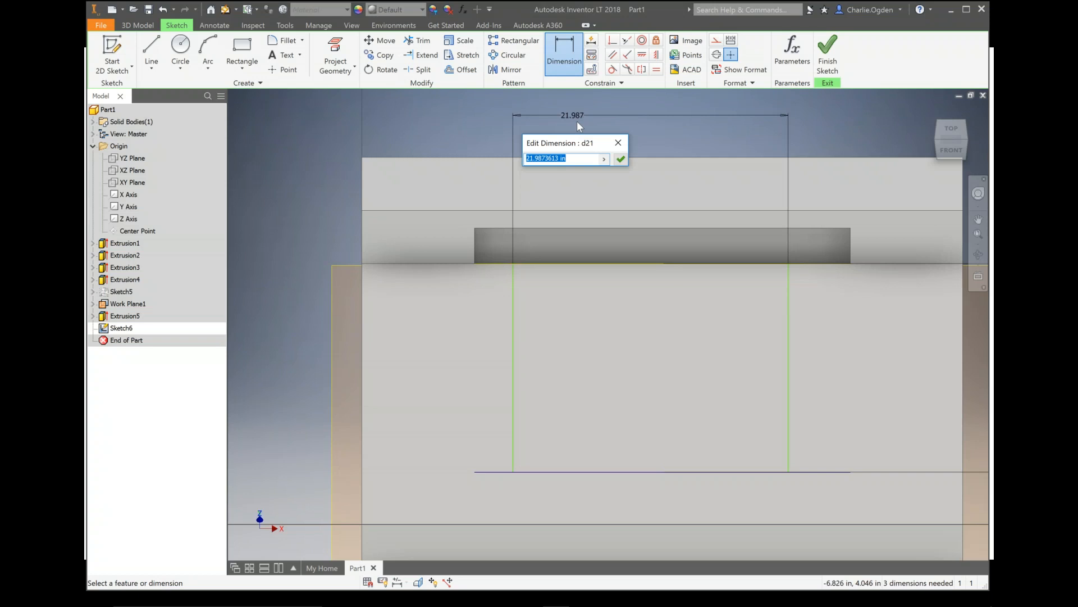
{"action": "type", "text": "CGLength=24"}
{"action": "key", "text": "Return"}
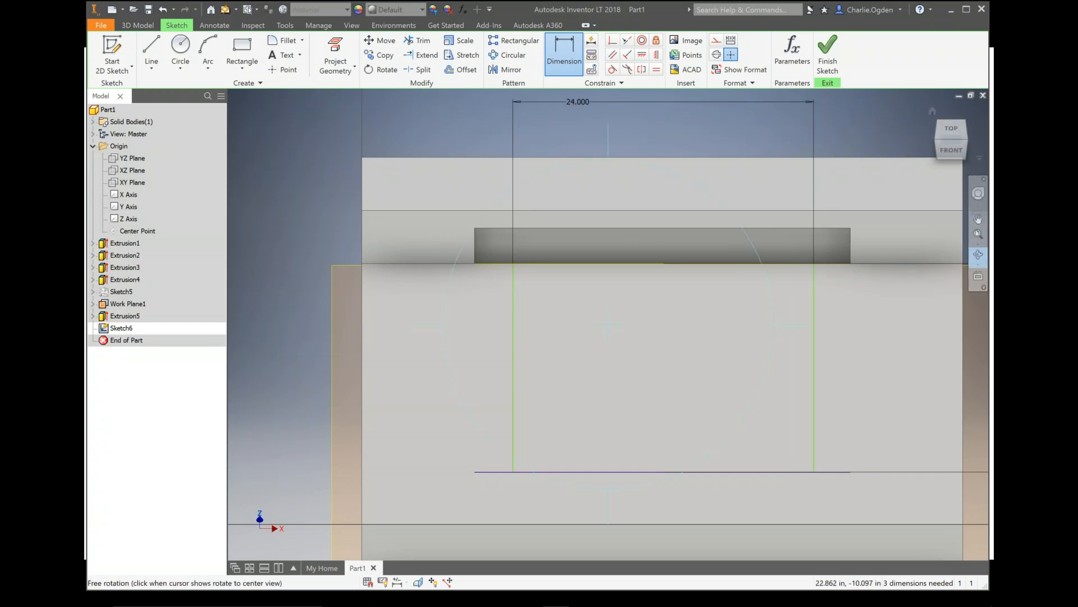
Make the origin's Center Point visible and project it into the walking surface sketch
{"action": "left_click", "coordinate": [978, 255]}
{"action": "mouse_move", "coordinate": [655, 207]}
{"action": "left_mouse_down"}
{"action": "mouse_move", "coordinate": [663, 238]}
{"action": "mouse_move", "coordinate": [662, 226]}
{"action": "left_mouse_up"}
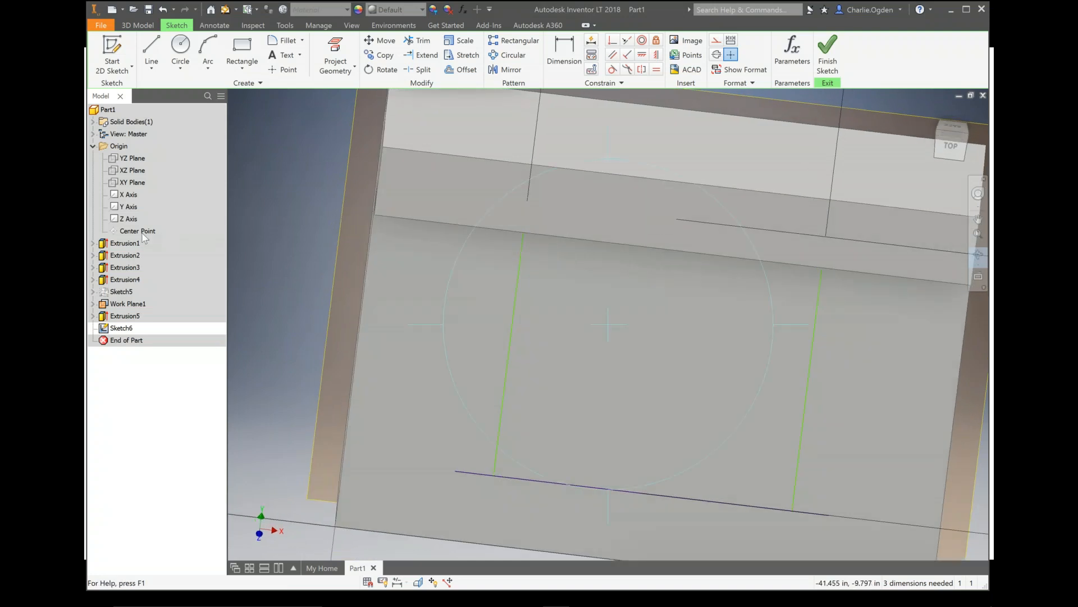
{"action": "key", "text": "Escape"}
{"action": "key", "text": "d"}
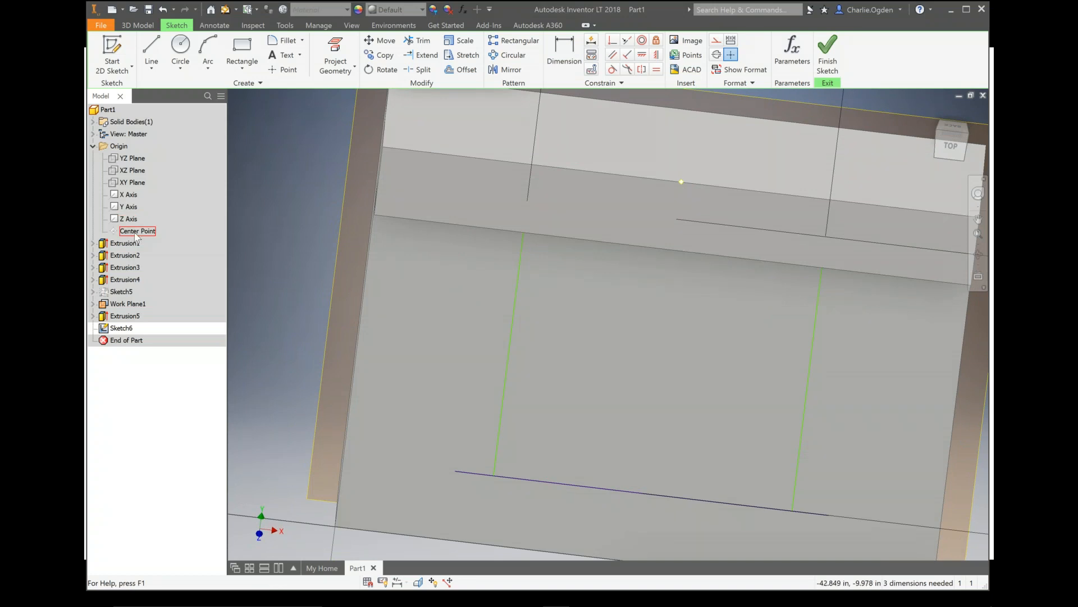
{"action": "right_click", "coordinate": [135, 234]}
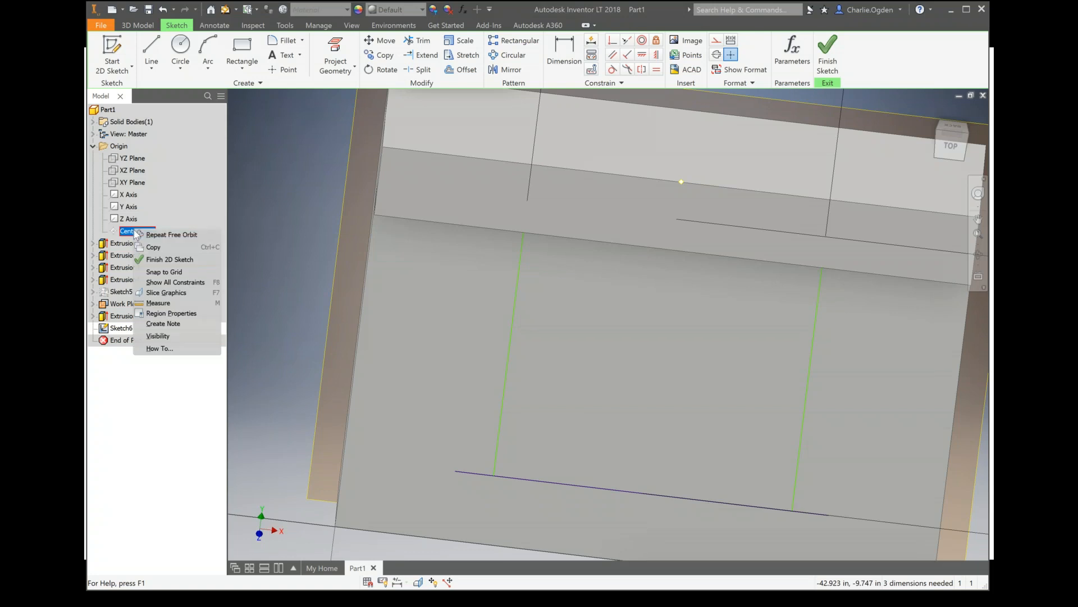
{"action": "left_click", "coordinate": [158, 336]}
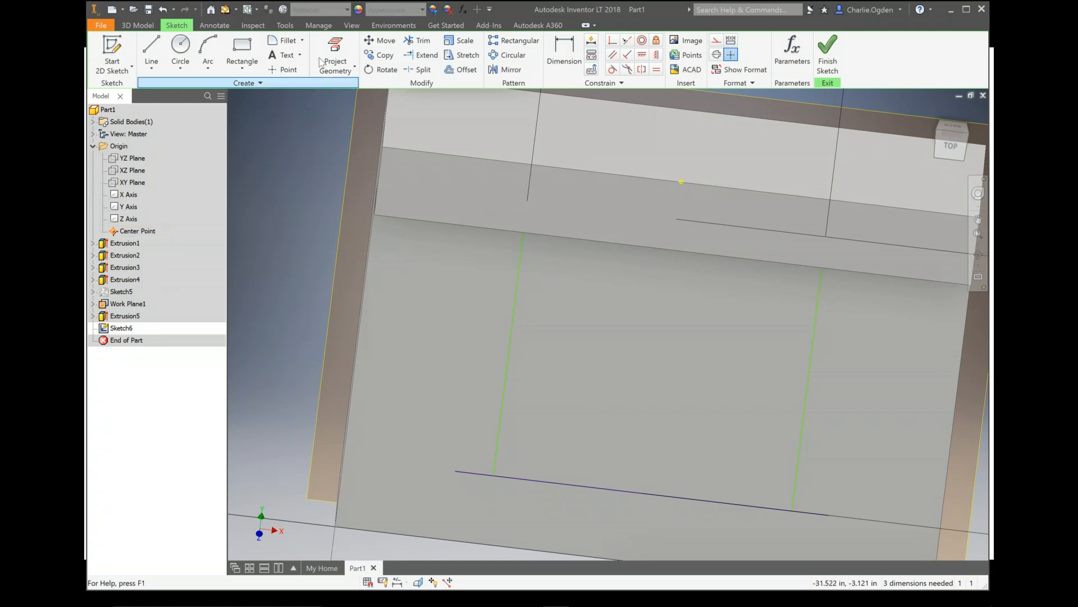
{"action": "left_click", "coordinate": [336, 49]}
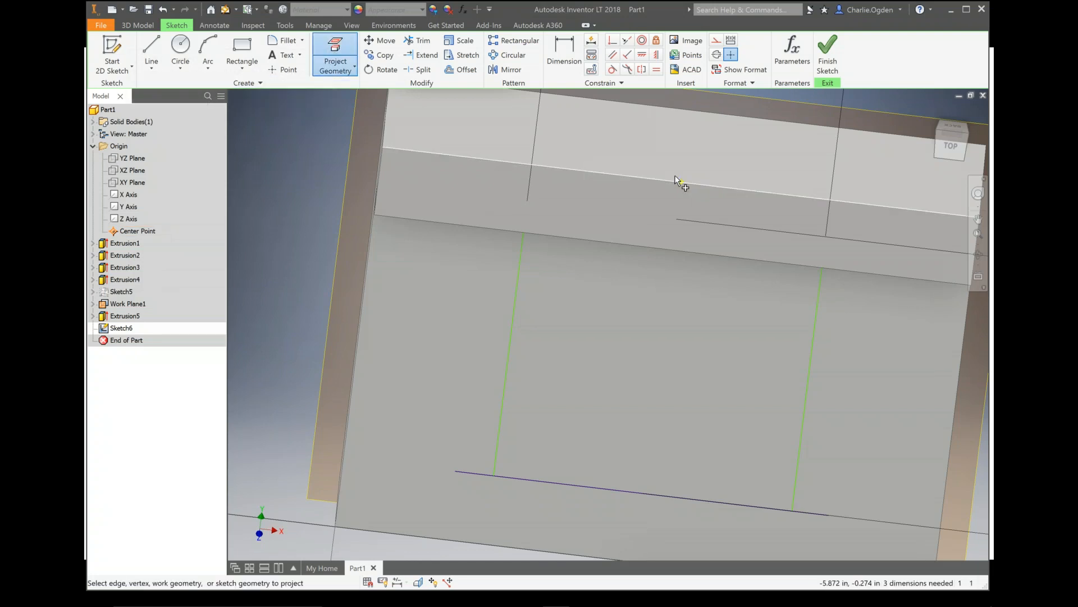
{"action": "left_click", "coordinate": [682, 182]}
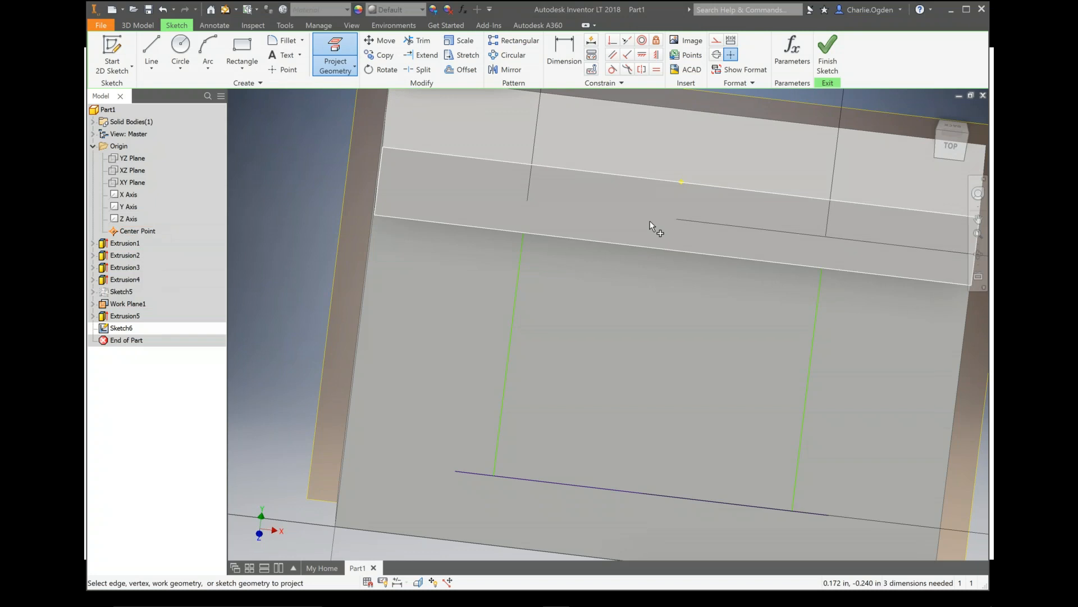
{"action": "scroll", "coordinate": [682, 150], "scroll_direction": "down", "scroll_amount": 5}
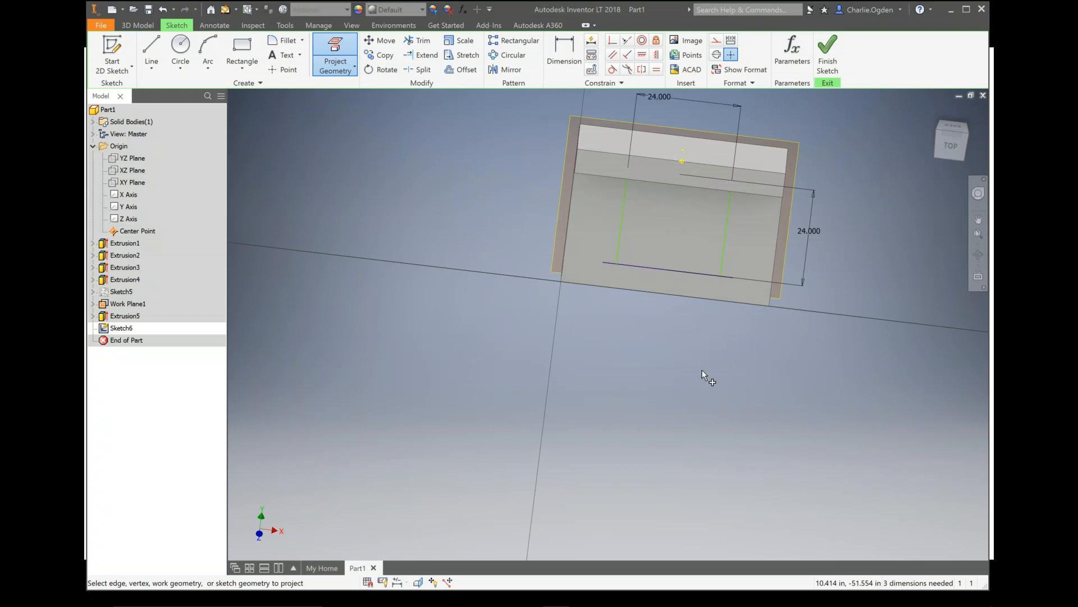
{"action": "scroll", "coordinate": [702, 370], "scroll_direction": "down", "scroll_amount": 2}
{"action": "scroll", "coordinate": [702, 369], "scroll_direction": "up", "scroll_amount": 5}
{"action": "middle_click_drag", "start_coordinate": [646, 138], "coordinate": [635, 402]}
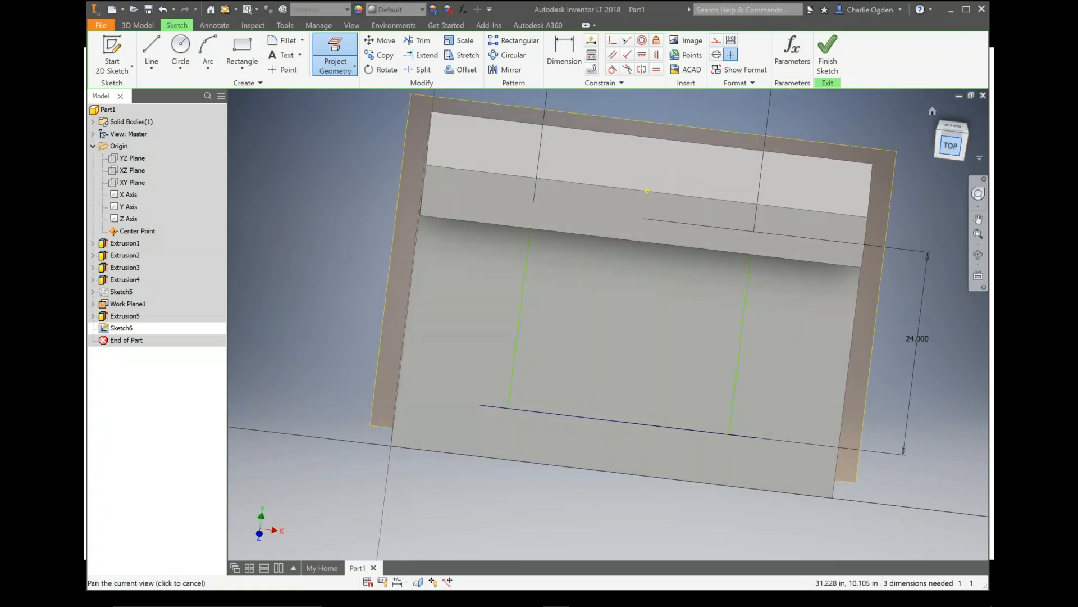
{"action": "left_click", "coordinate": [951, 137]}
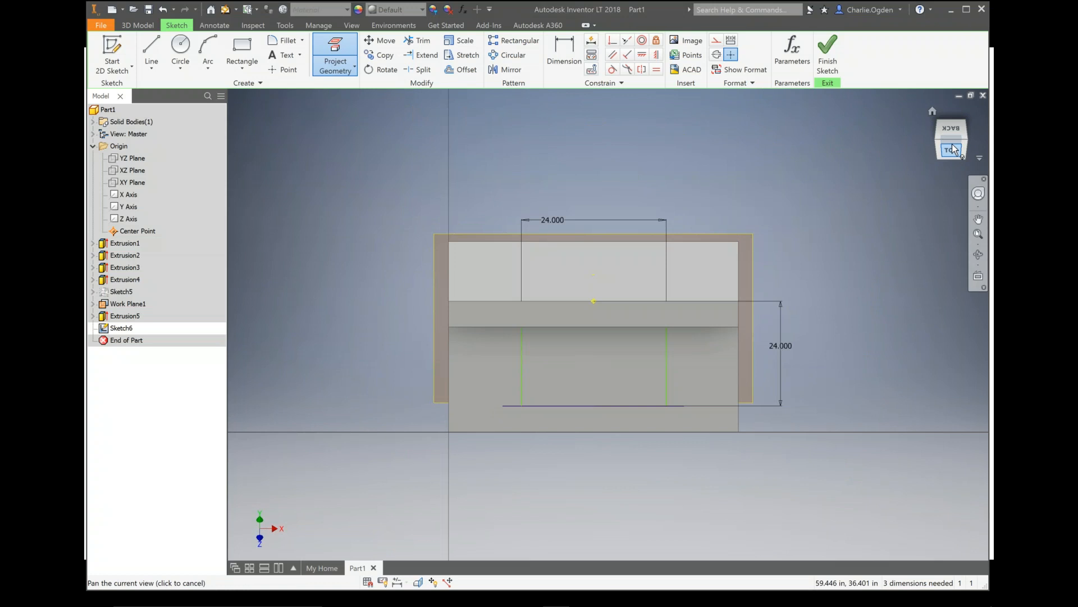
{"action": "left_click", "coordinate": [978, 256]}
{"action": "mouse_move", "coordinate": [602, 349]}
{"action": "left_mouse_down"}
{"action": "mouse_move", "coordinate": [609, 335]}
{"action": "mouse_move", "coordinate": [607, 353]}
{"action": "left_mouse_up"}
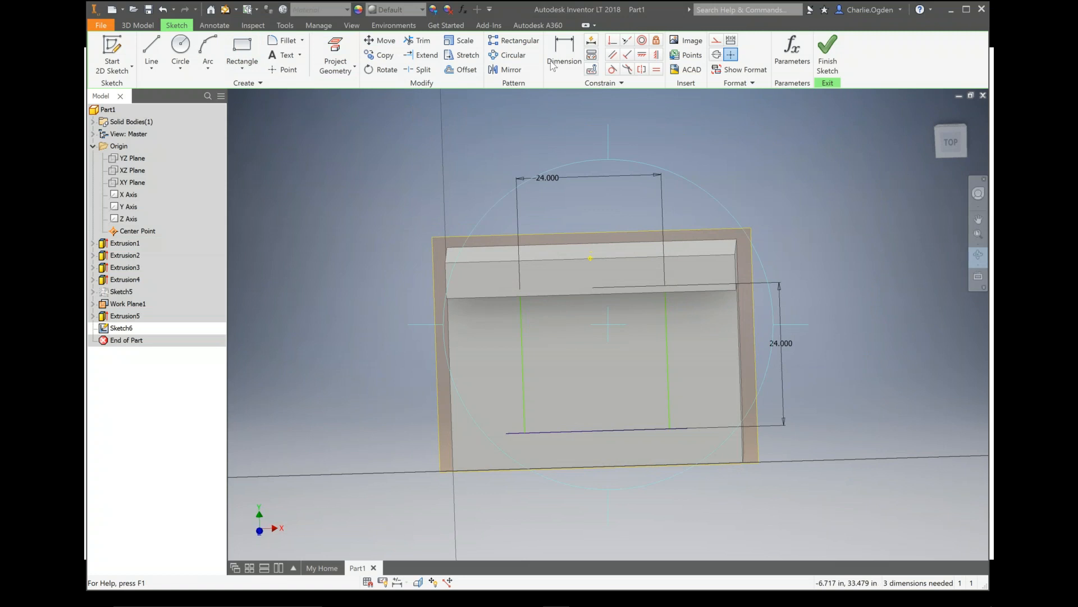
Dimension the horizontal distance from the projected center point to the left perpendicular line's upper endpoint as CGLength/2
{"action": "left_click", "coordinate": [565, 51]}
{"action": "left_click", "coordinate": [591, 254]}
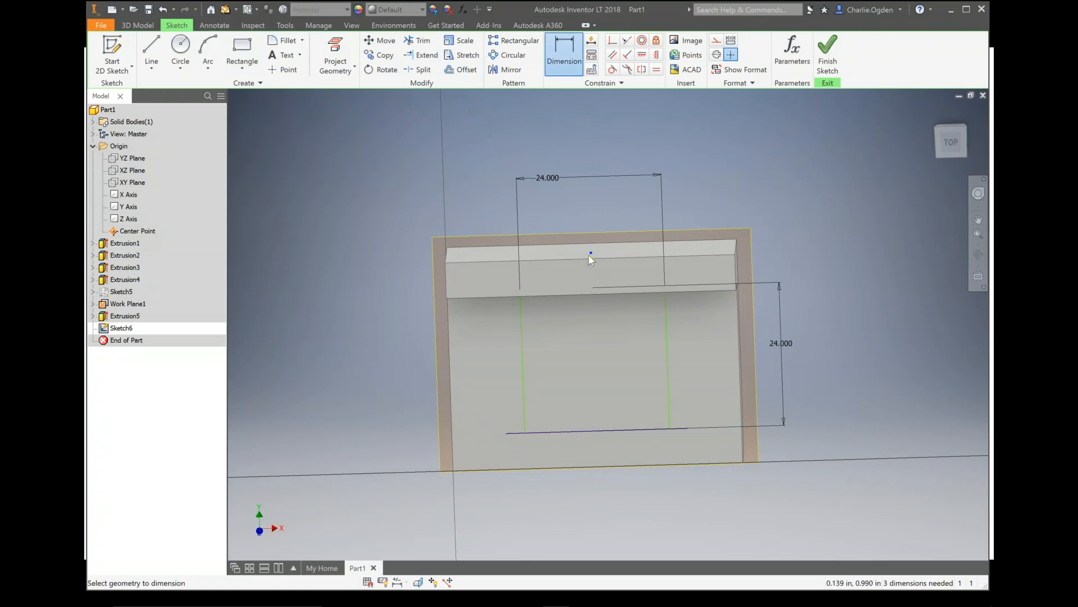
{"action": "left_click", "coordinate": [520, 289]}
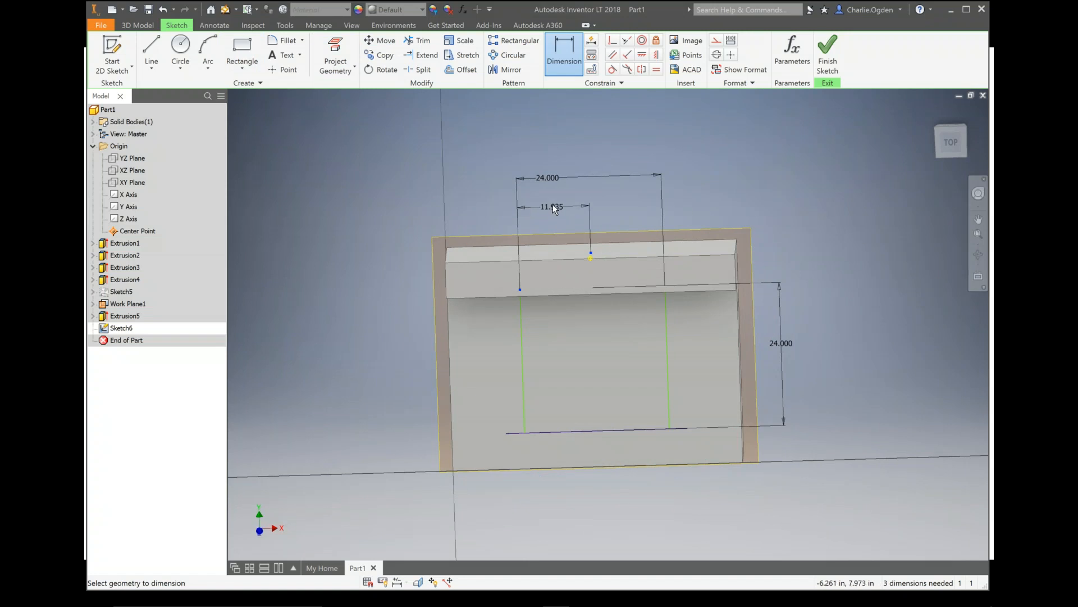
{"action": "left_click", "coordinate": [553, 203]}
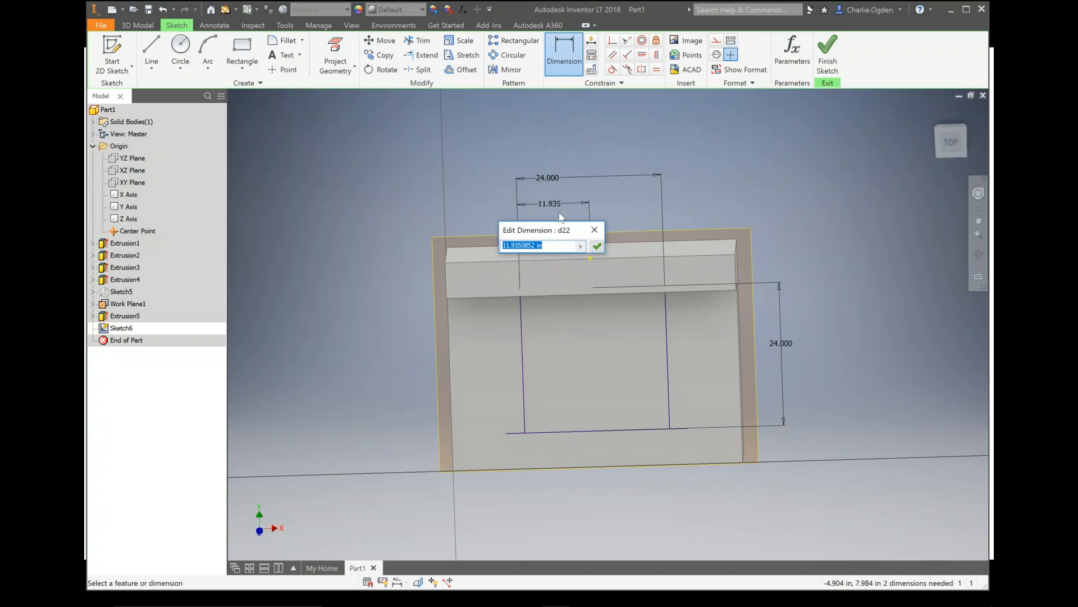
{"action": "type", "text": "CGLength/2"}
{"action": "key", "text": "Return"}
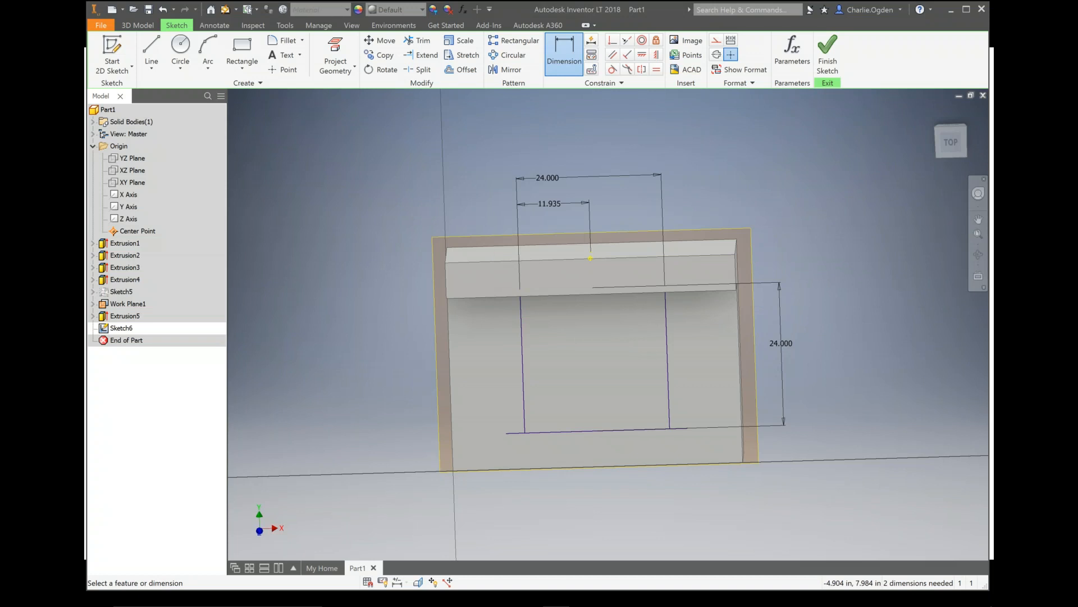
{"action": "right_click", "coordinate": [716, 173]}
{"action": "left_click", "coordinate": [761, 173]}
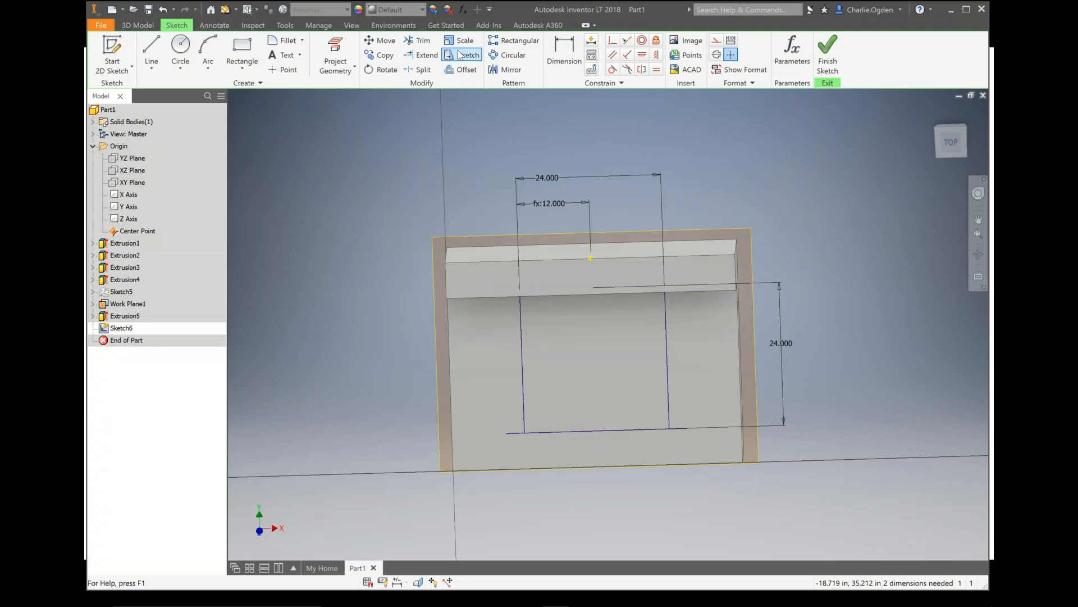
Trim the offset line's two overhanging ends back to the perpendicular lines
{"action": "left_click", "coordinate": [417, 41]}
{"action": "left_click", "coordinate": [517, 432]}
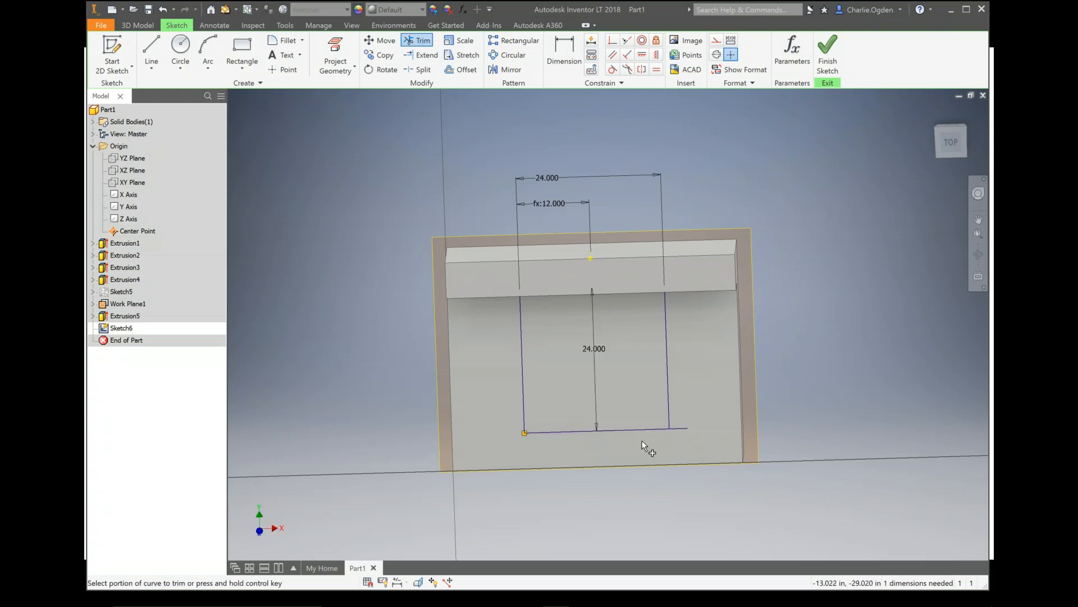
{"action": "right_click_drag", "start_coordinate": [805, 380], "coordinate": [836, 380]}
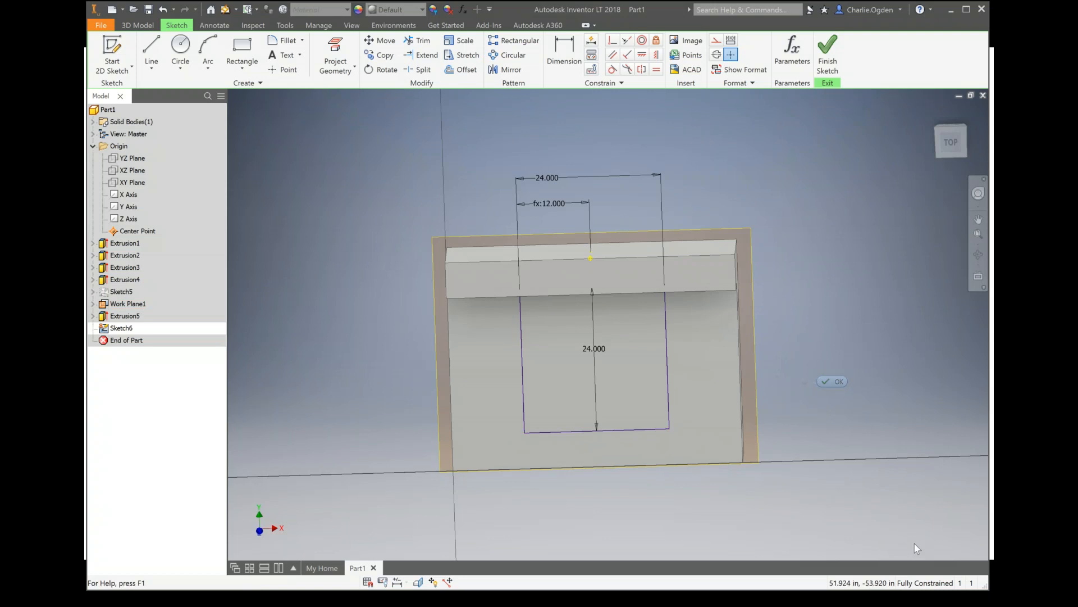
Test the rectangle's CGLength parameter at 30 in, and set it to 36 in
{"action": "key", "text": "F6"}
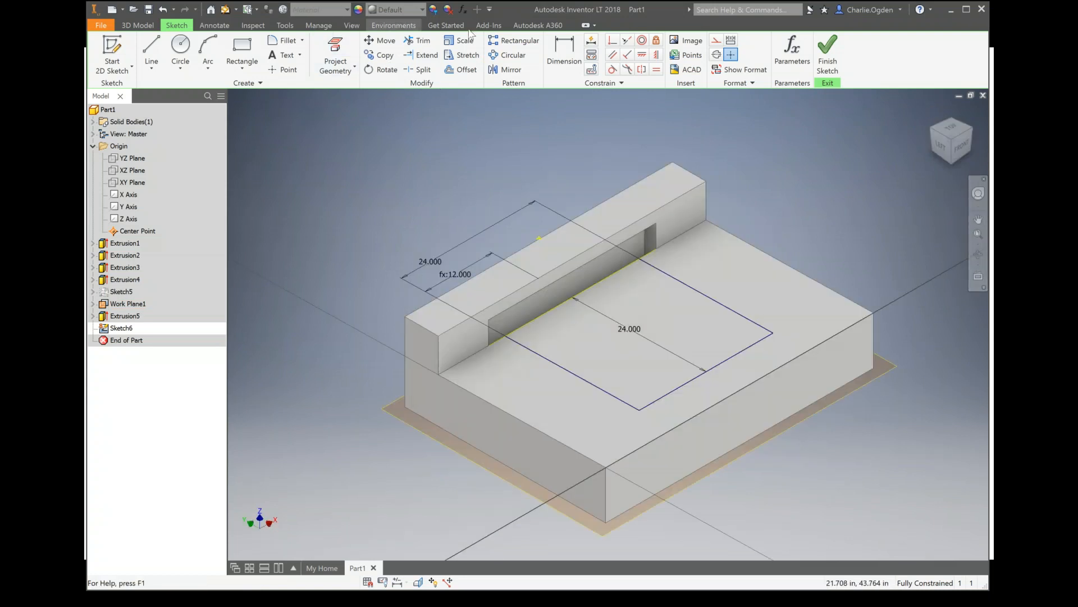
{"action": "left_click", "coordinate": [462, 10]}
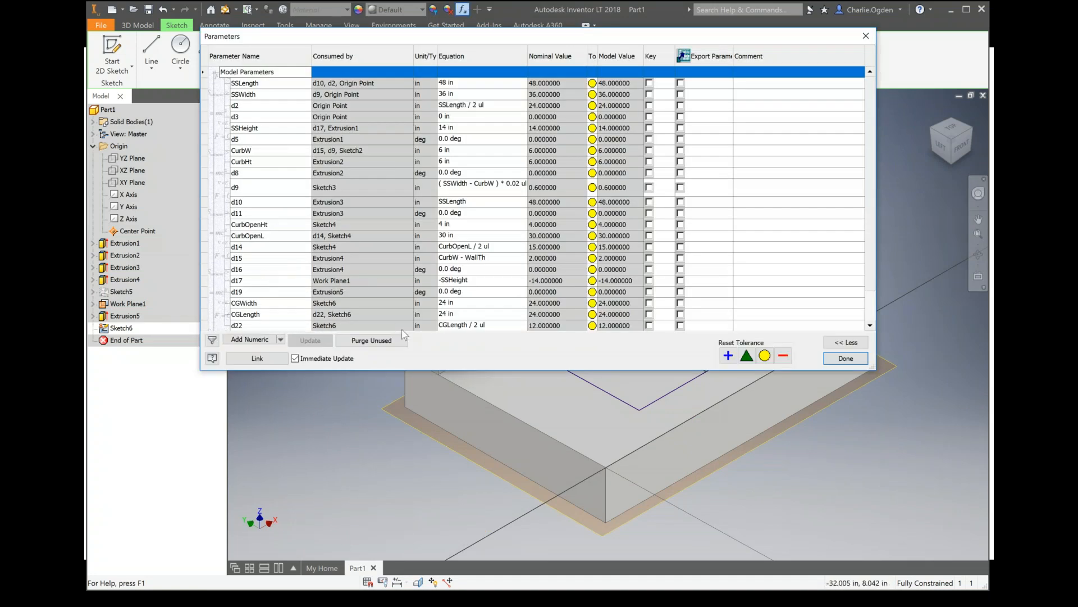
{"action": "left_click", "coordinate": [454, 313]}
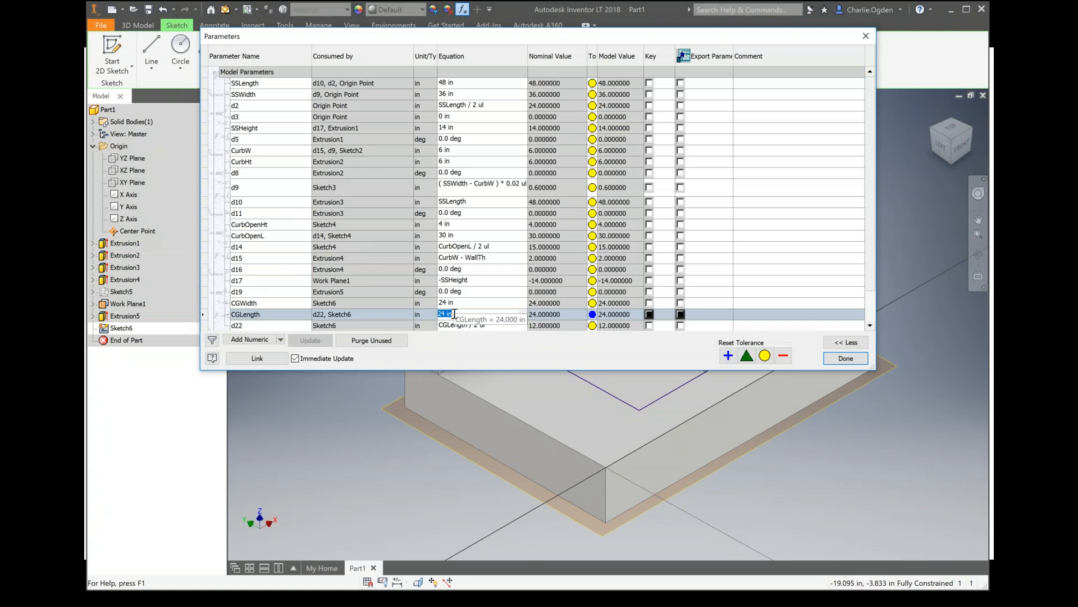
{"action": "type", "text": "30"}
{"action": "key", "text": "Return"}
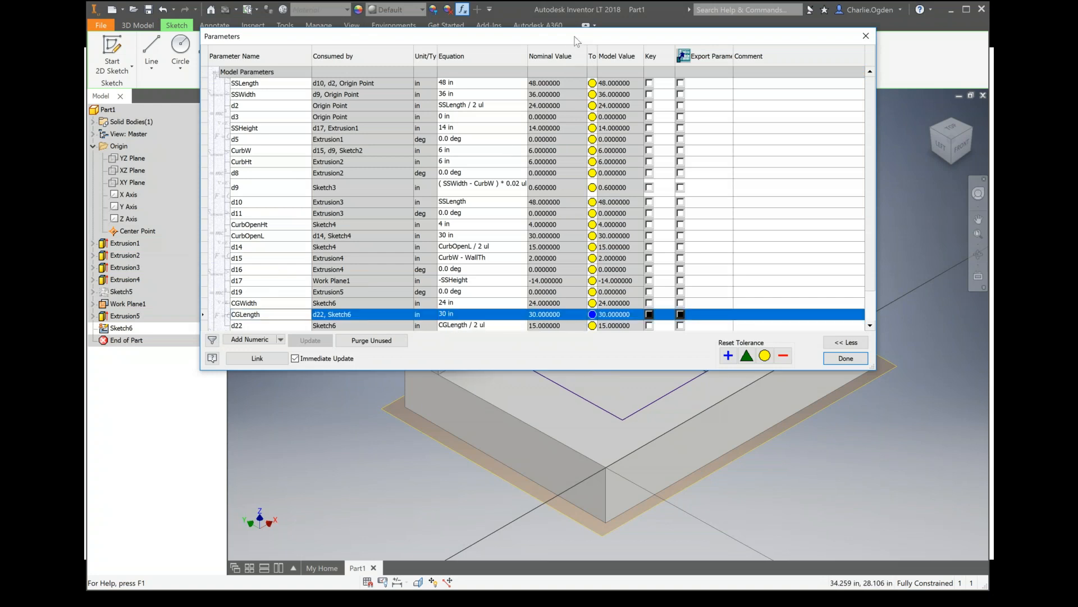
{"action": "left_click_drag", "start_coordinate": [574, 37], "coordinate": [558, 117]}
{"action": "left_click", "coordinate": [435, 401]}
{"action": "type", "text": "36"}
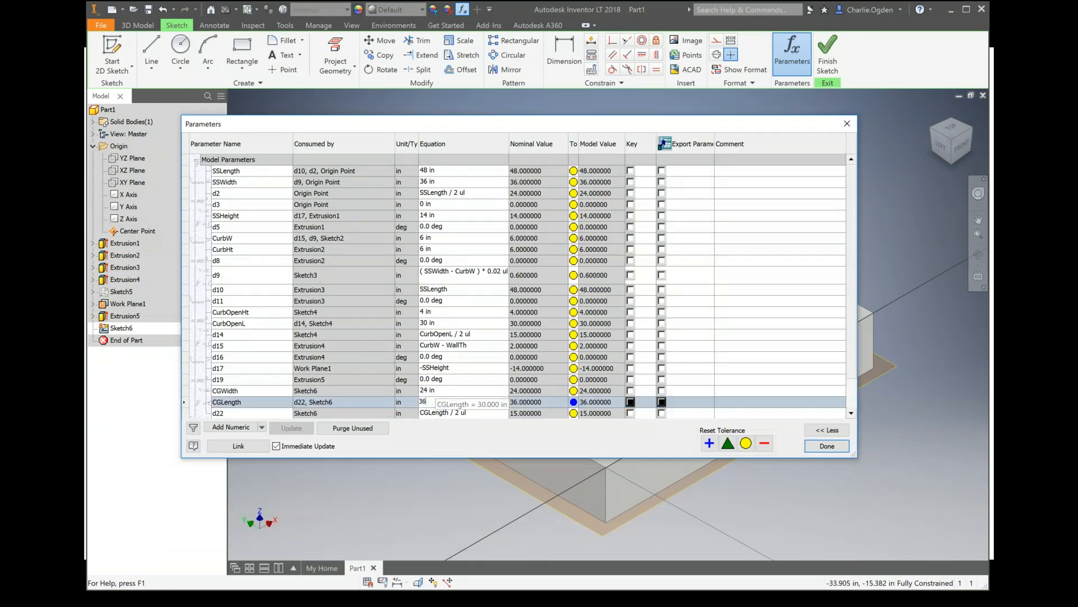
{"action": "key", "text": "Return"}
{"action": "left_click", "coordinate": [827, 446]}
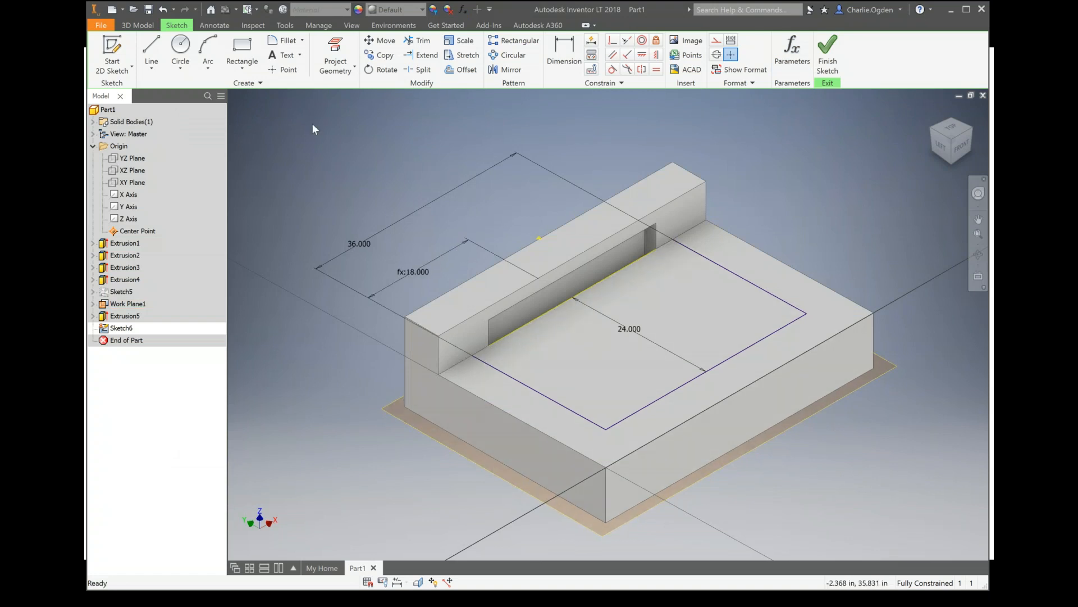
Close the rectangle with a line along the curb edge between the side lines' open ends, and finish the sketch
{"action": "key", "text": "l"}
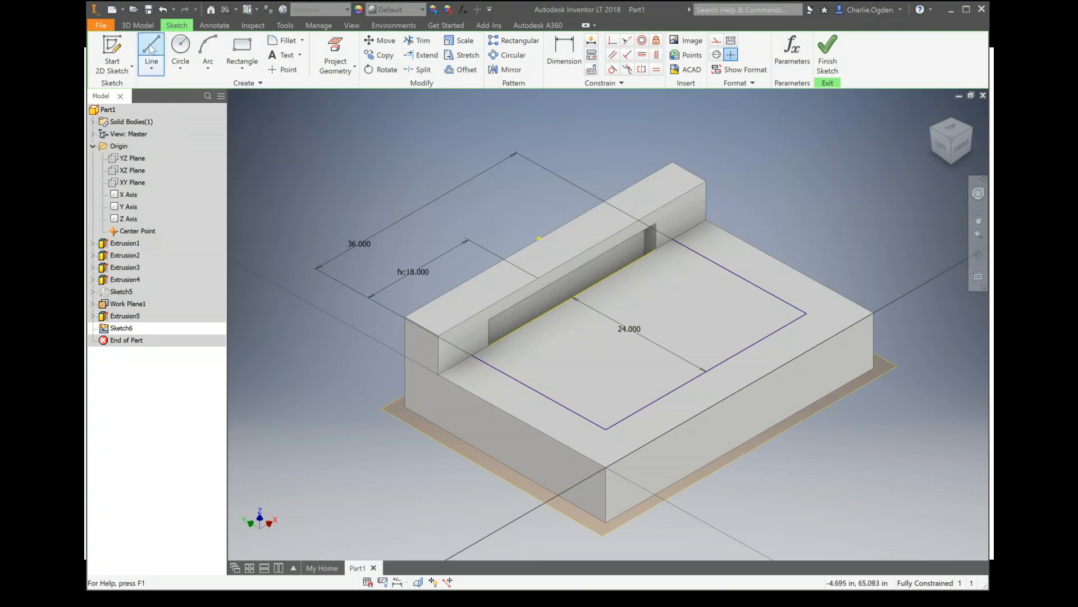
{"action": "left_click", "coordinate": [473, 355]}
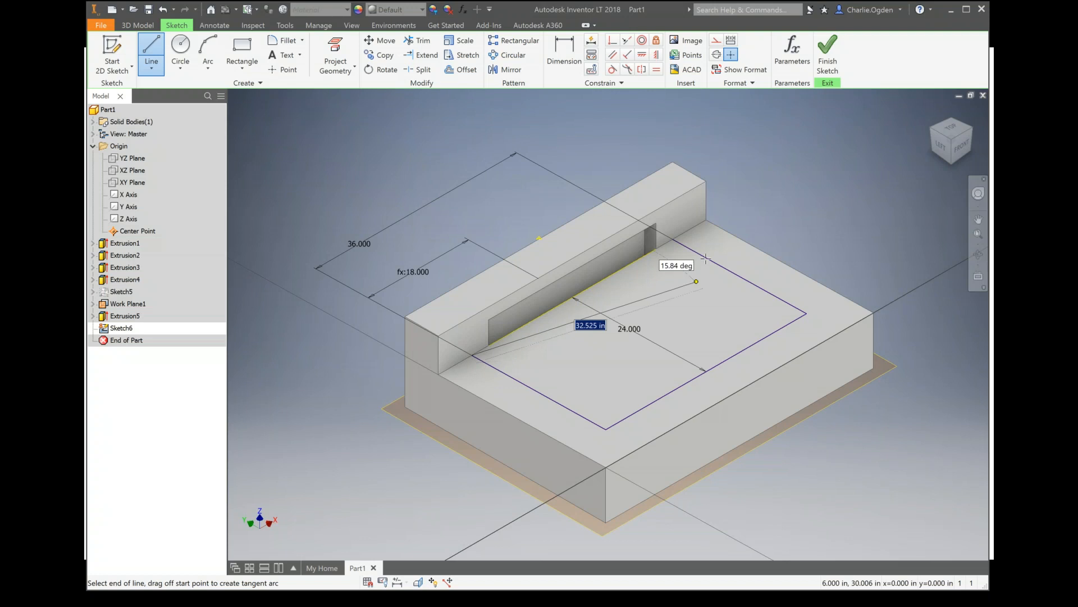
{"action": "double_click", "coordinate": [673, 239]}
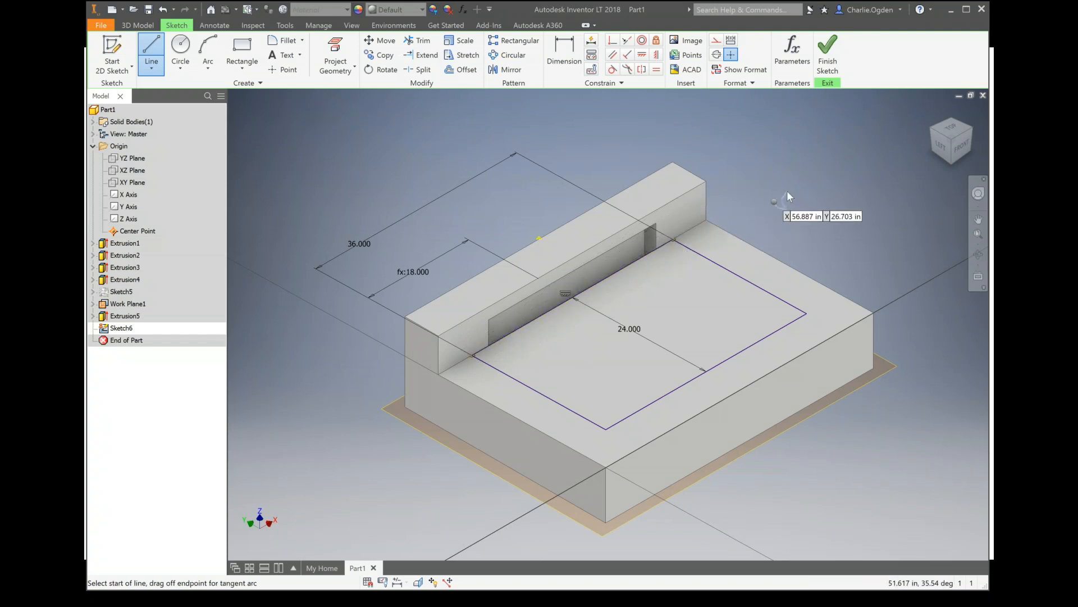
{"action": "right_click", "coordinate": [775, 200]}
{"action": "left_click", "coordinate": [794, 203]}
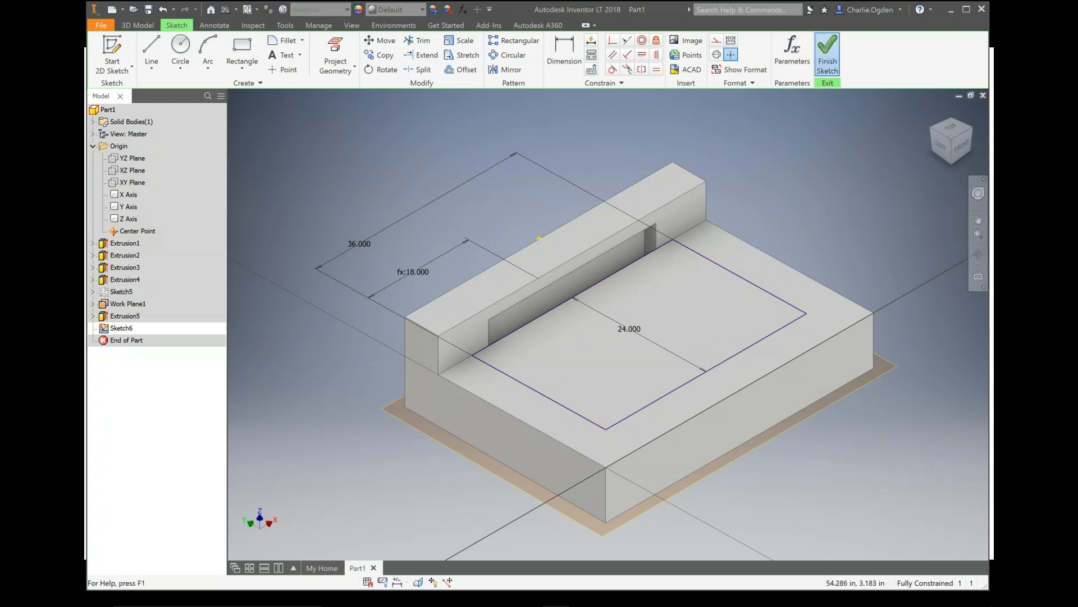
{"action": "left_click", "coordinate": [828, 57]}
Extrude the rectangle as a cut down into the walking surface with the distance CGHeight=2
{"action": "left_click", "coordinate": [151, 53]}
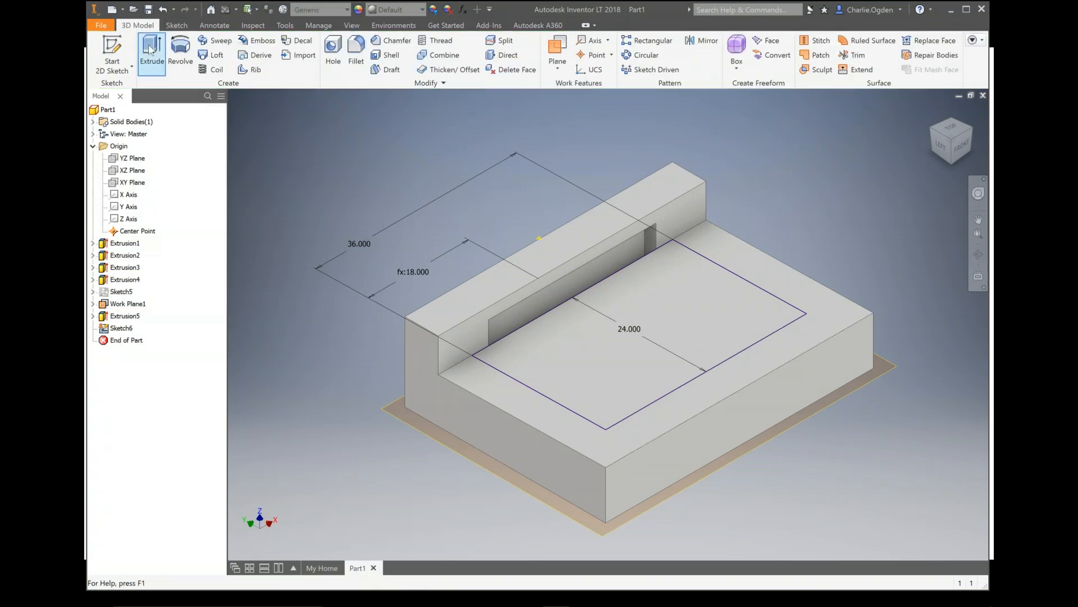
{"action": "type", "text": "CurbW-WallTh"}
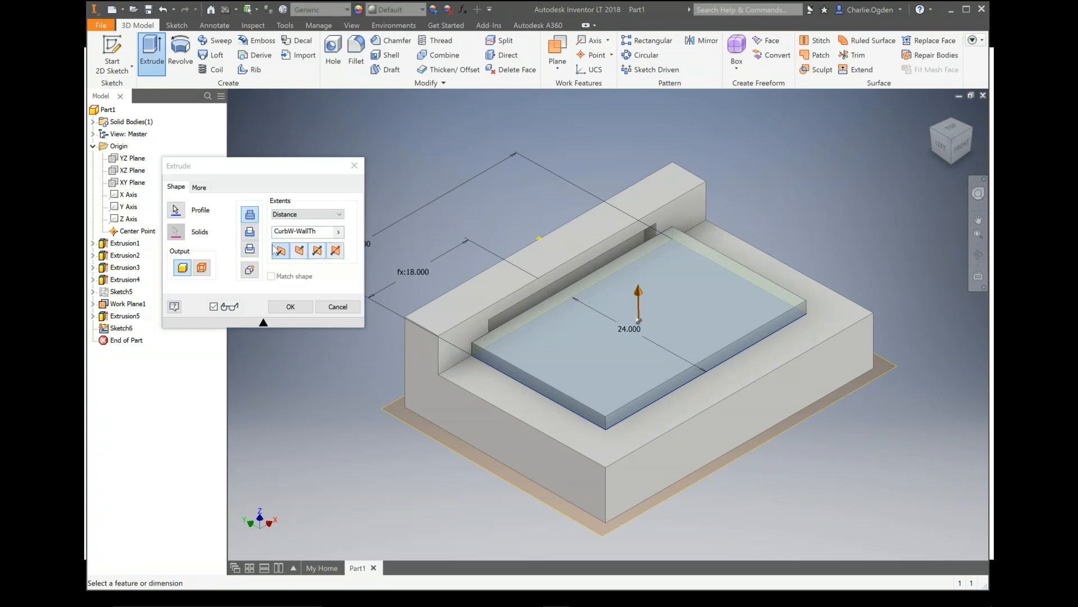
{"action": "left_click", "coordinate": [249, 232]}
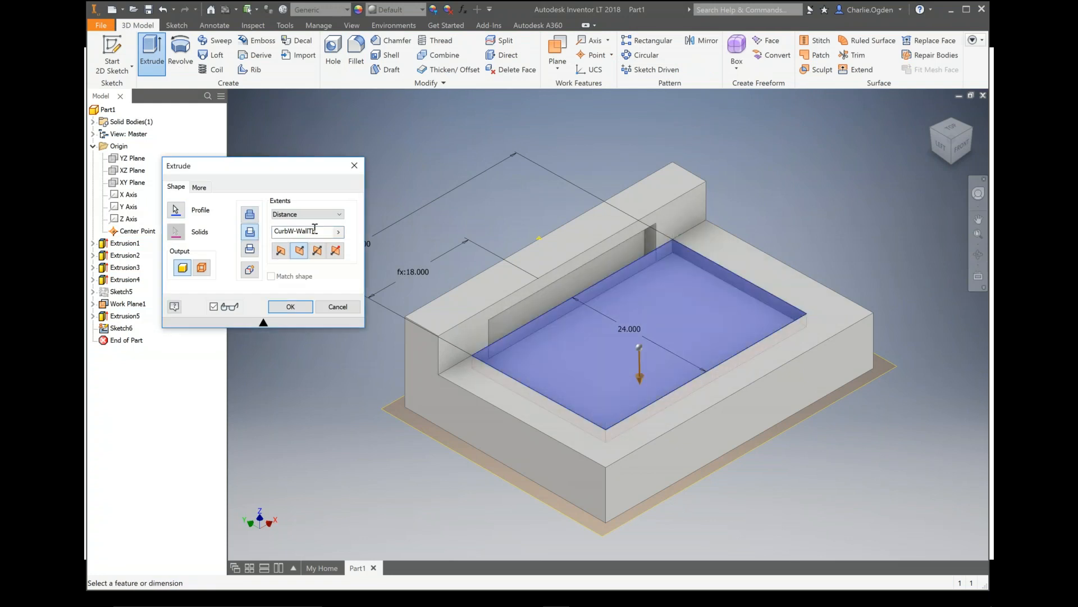
{"action": "left_click_drag", "start_coordinate": [321, 230], "coordinate": [271, 230]}
{"action": "type", "text": "CGHeight"}
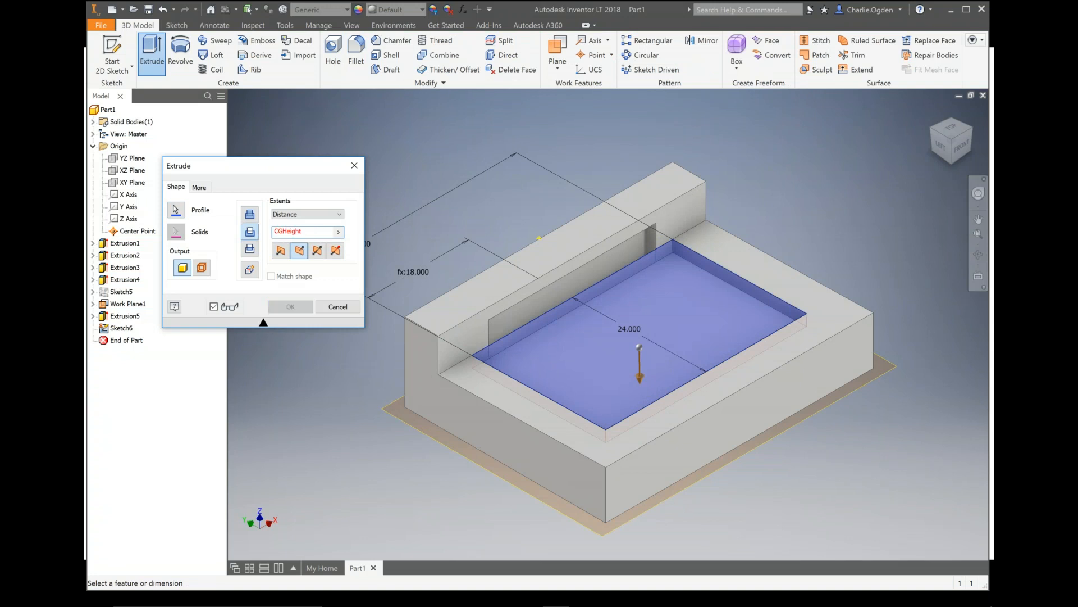
{"action": "type", "text": "=2"}
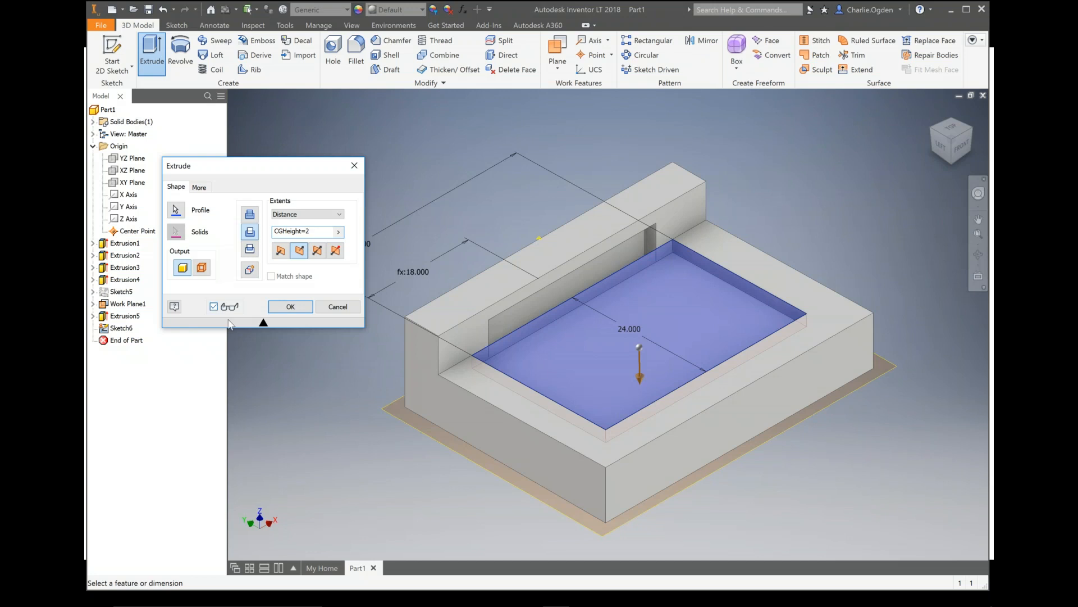
{"action": "left_click", "coordinate": [290, 307]}
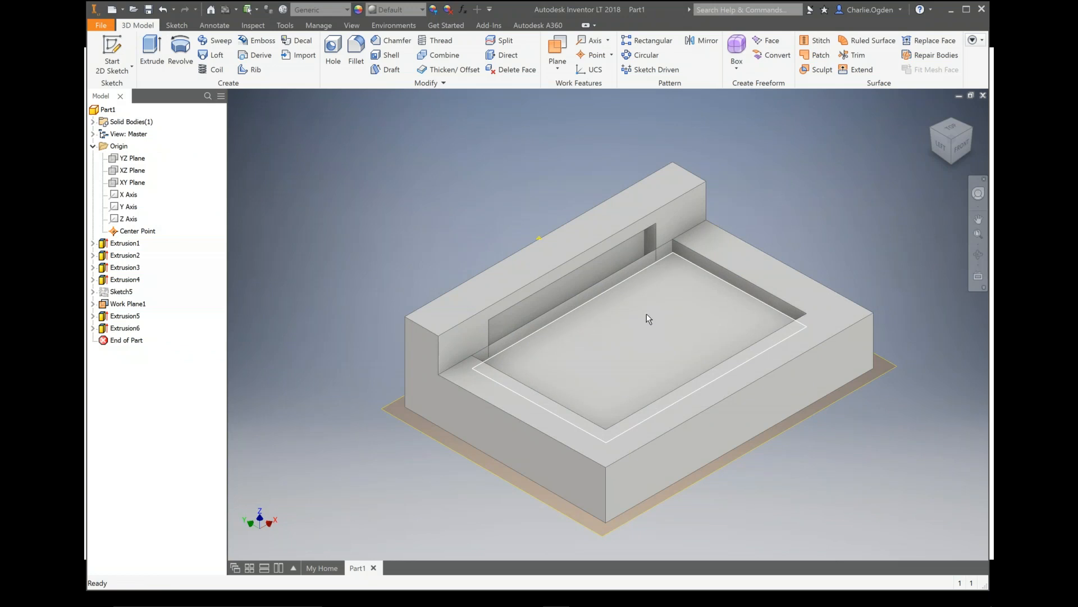
Start a sketch on the recess floor and project the floor's outline into it
{"action": "mouse_move", "coordinate": [648, 333]}
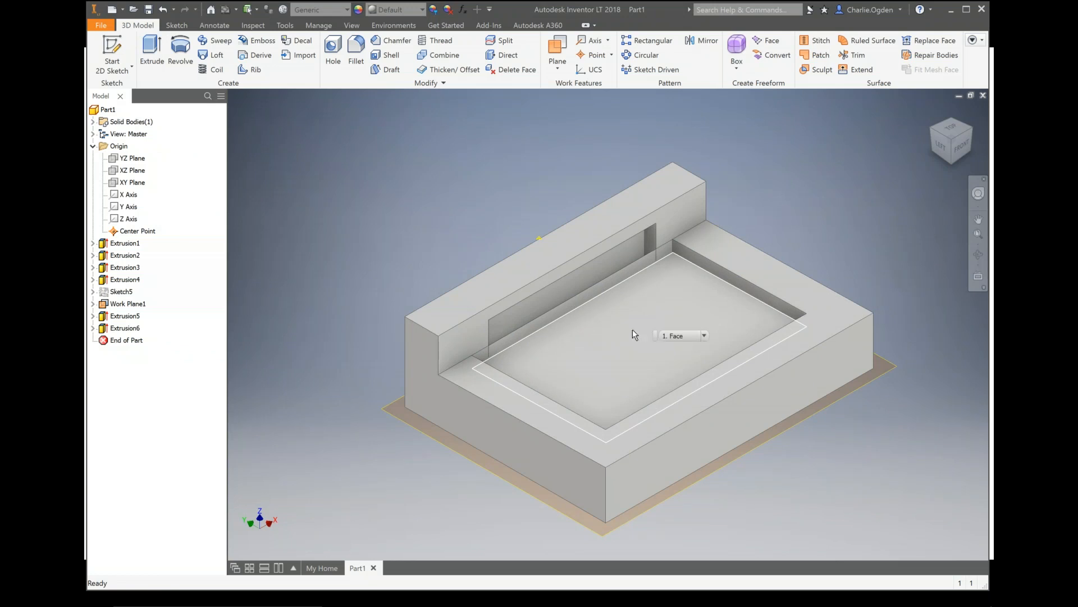
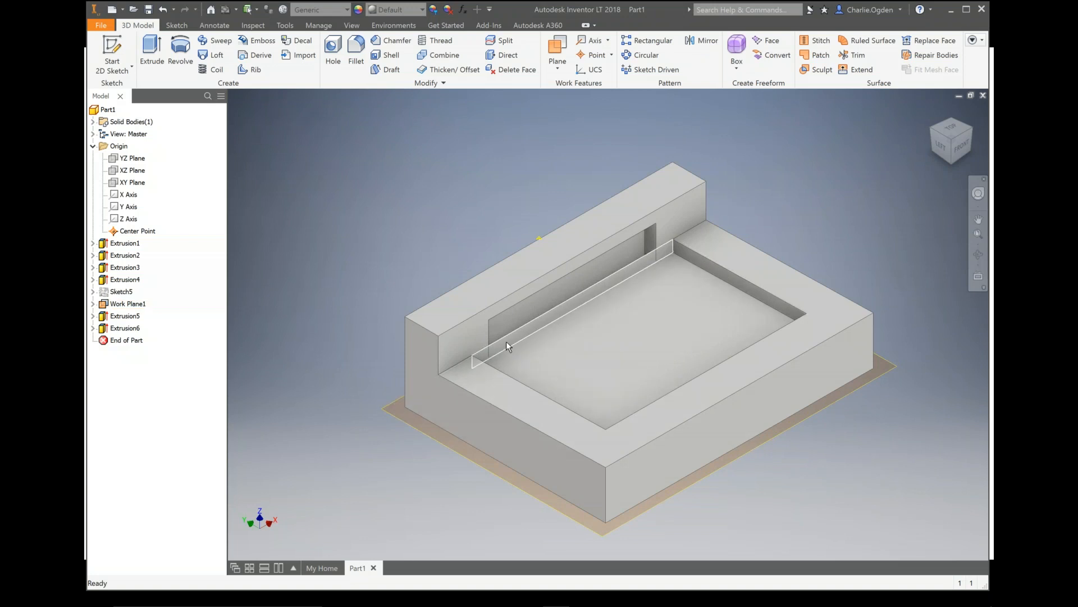
{"action": "left_click", "coordinate": [526, 361]}
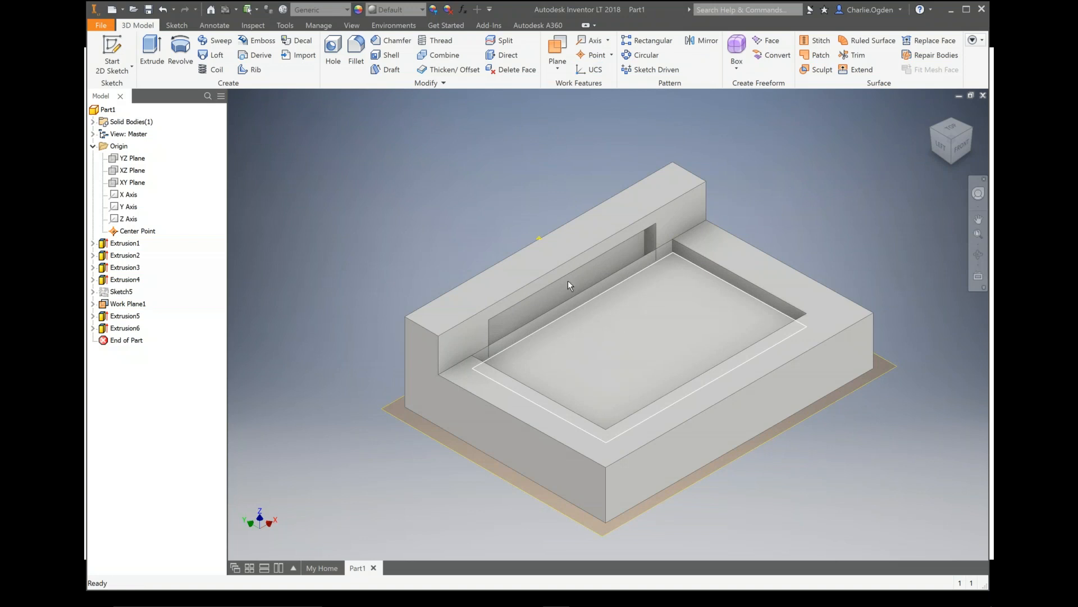
{"action": "left_click", "coordinate": [112, 54]}
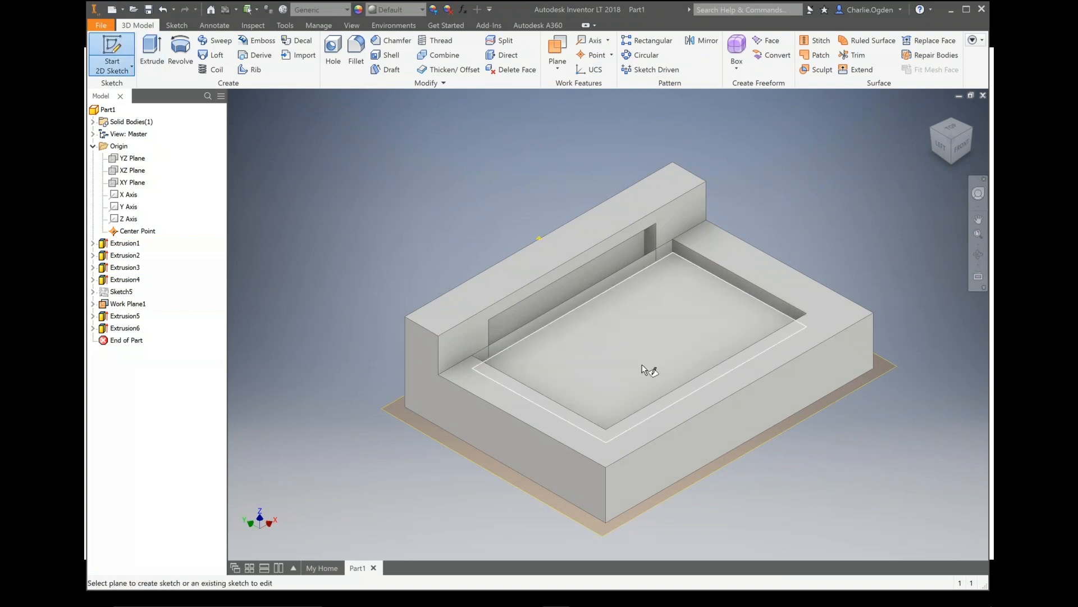
{"action": "left_click", "coordinate": [640, 349]}
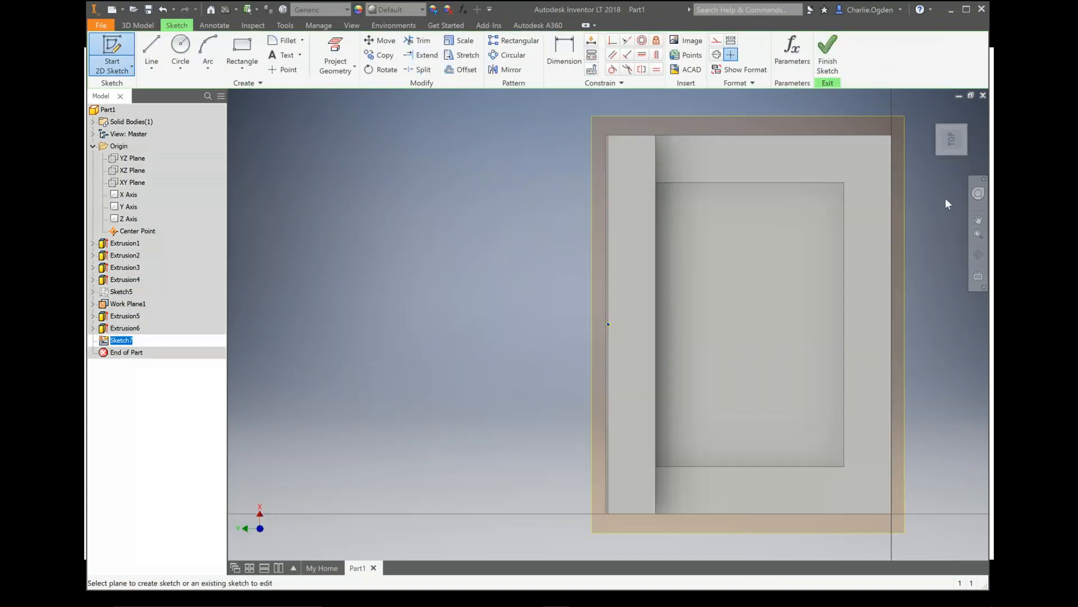
{"action": "left_click", "coordinate": [932, 111]}
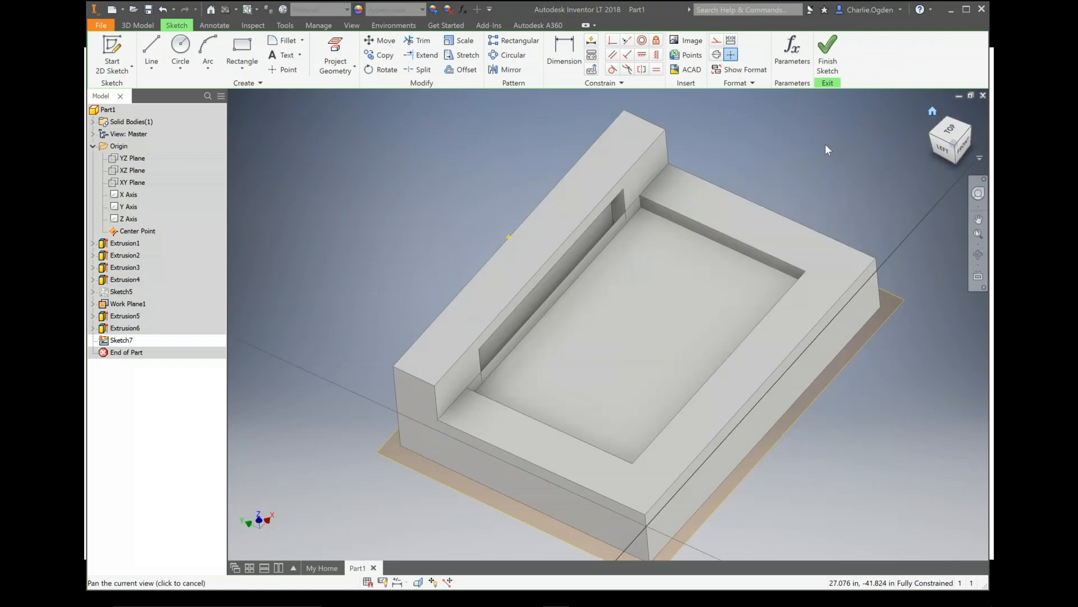
{"action": "left_click", "coordinate": [335, 56]}
{"action": "left_click", "coordinate": [619, 311]}
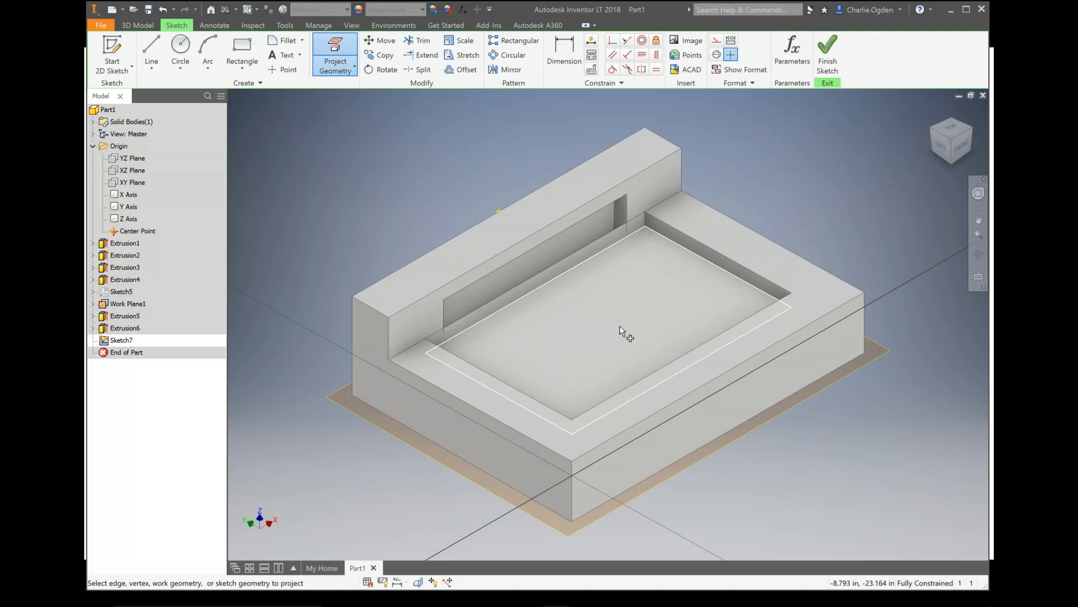
{"action": "right_click", "coordinate": [394, 184]}
{"action": "left_click", "coordinate": [434, 185]}
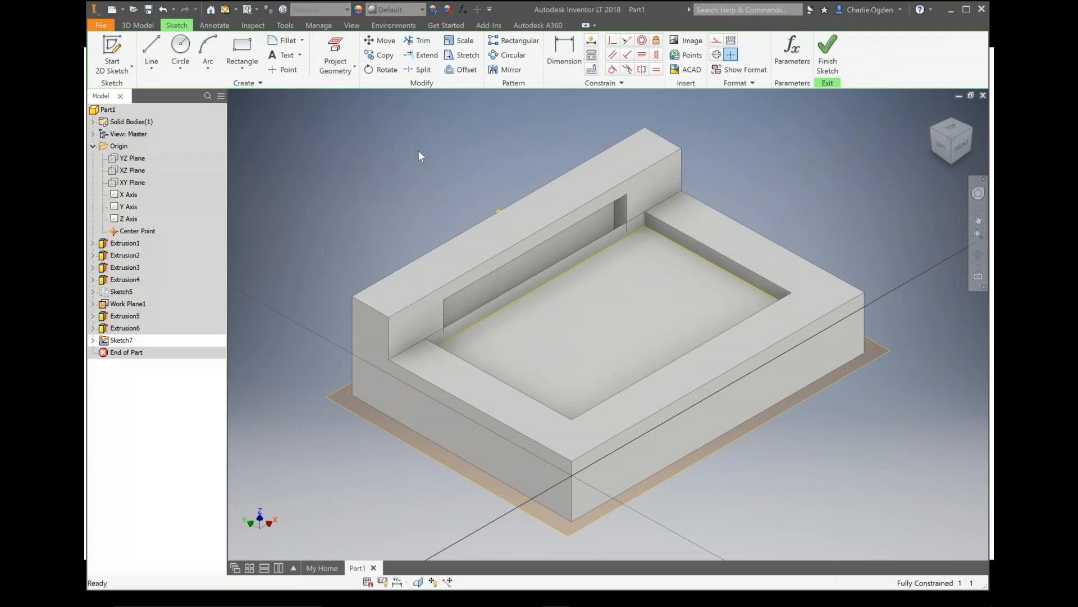
Offset the projected recess outline inward by 1 in and finish the sketch
{"action": "left_click", "coordinate": [461, 69]}
{"action": "left_click", "coordinate": [605, 250]}
{"action": "left_click", "coordinate": [615, 258]}
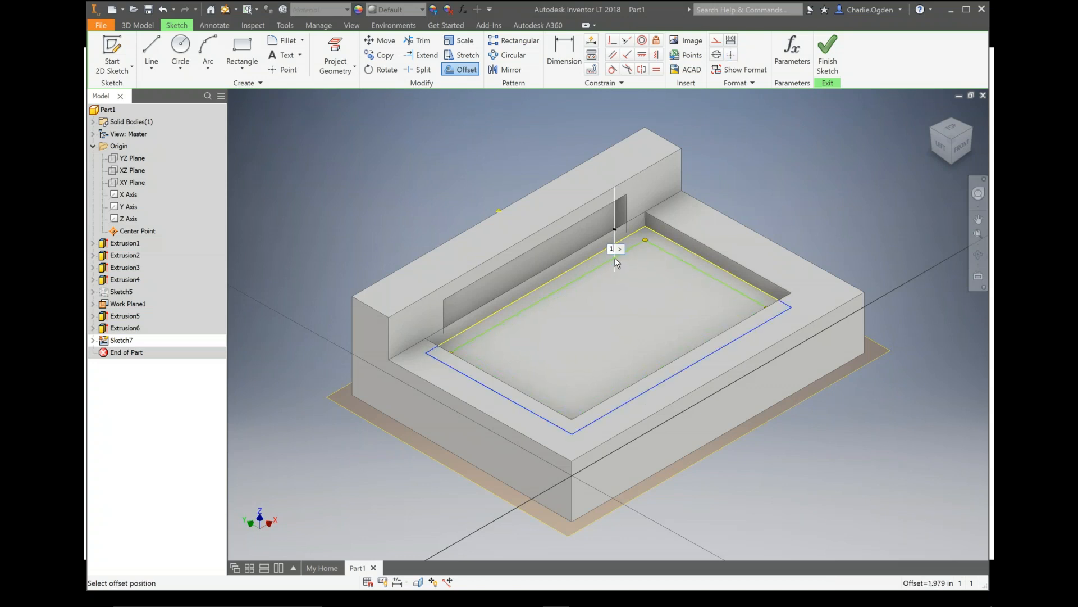
{"action": "key", "text": "Return"}
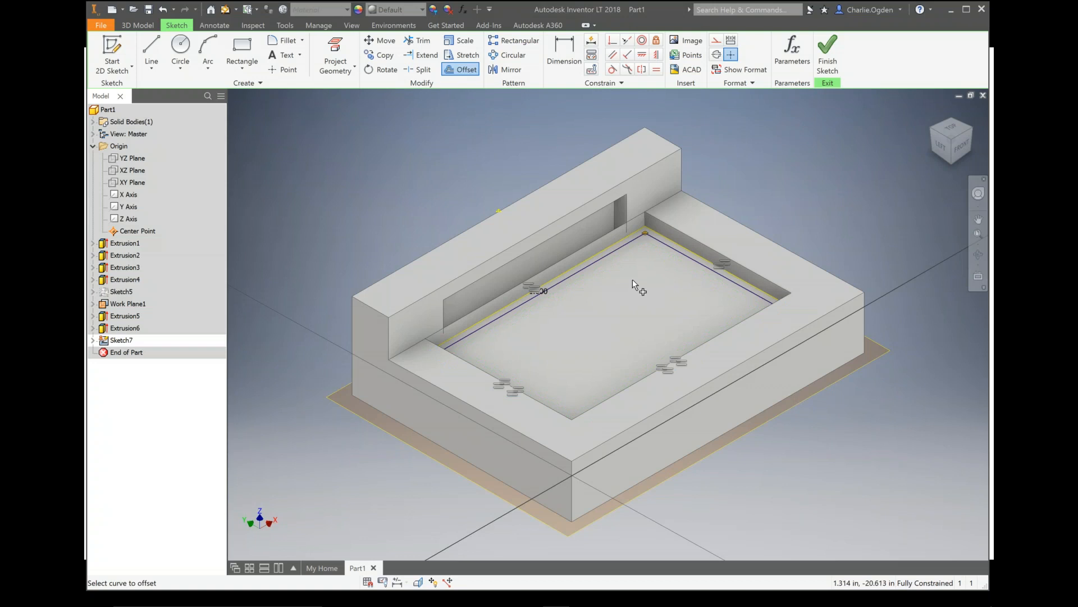
{"action": "right_click", "coordinate": [632, 278]}
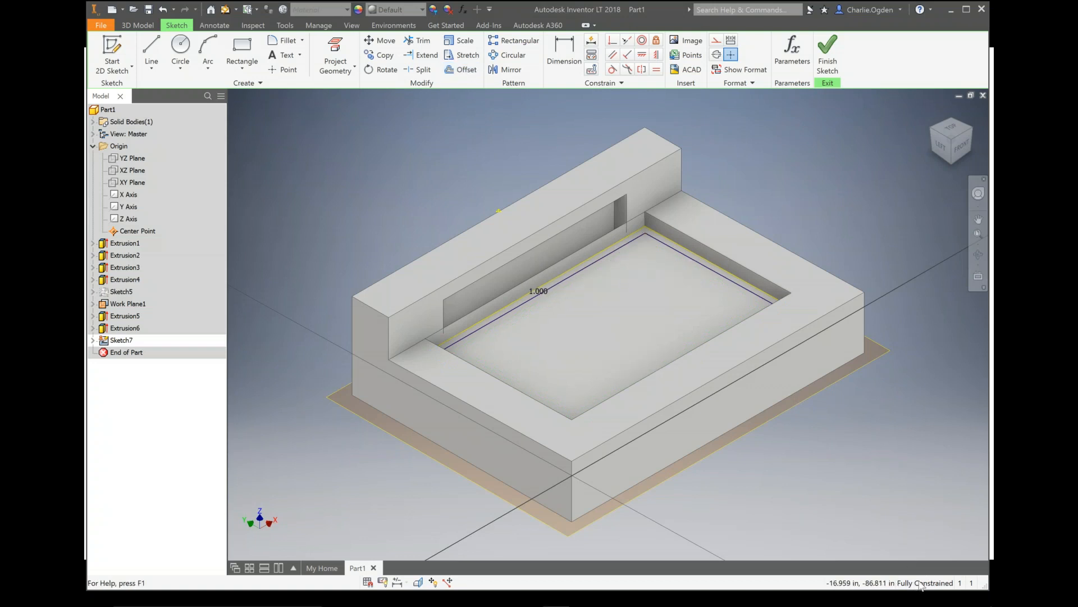
{"action": "left_click", "coordinate": [825, 66]}
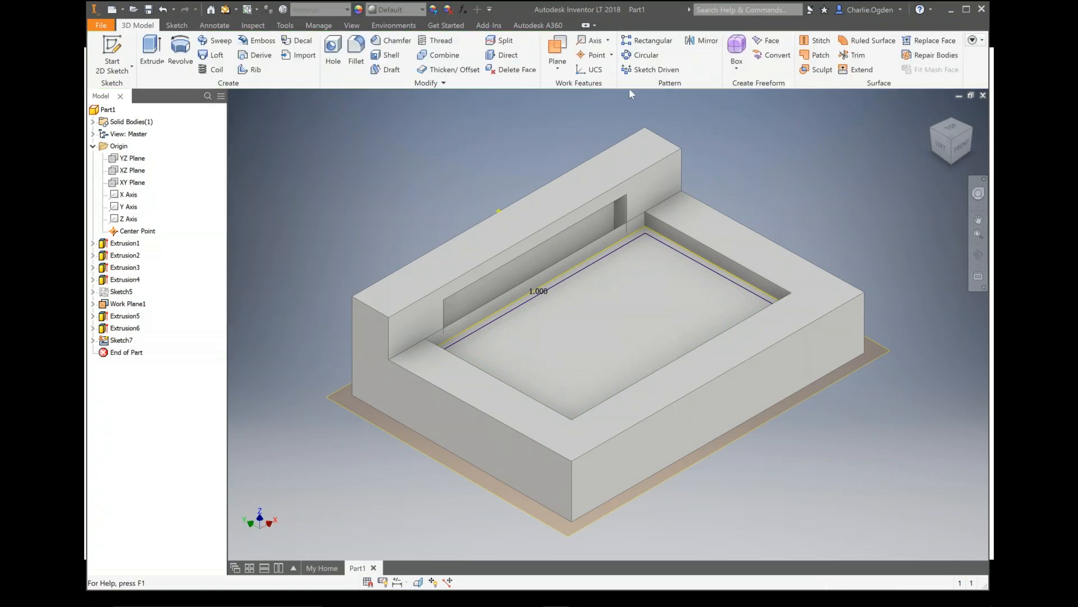
Set up an Extrude cut of the inner offset rectangle down to the work plane below the sidewalk surface
{"action": "key", "text": "e"}
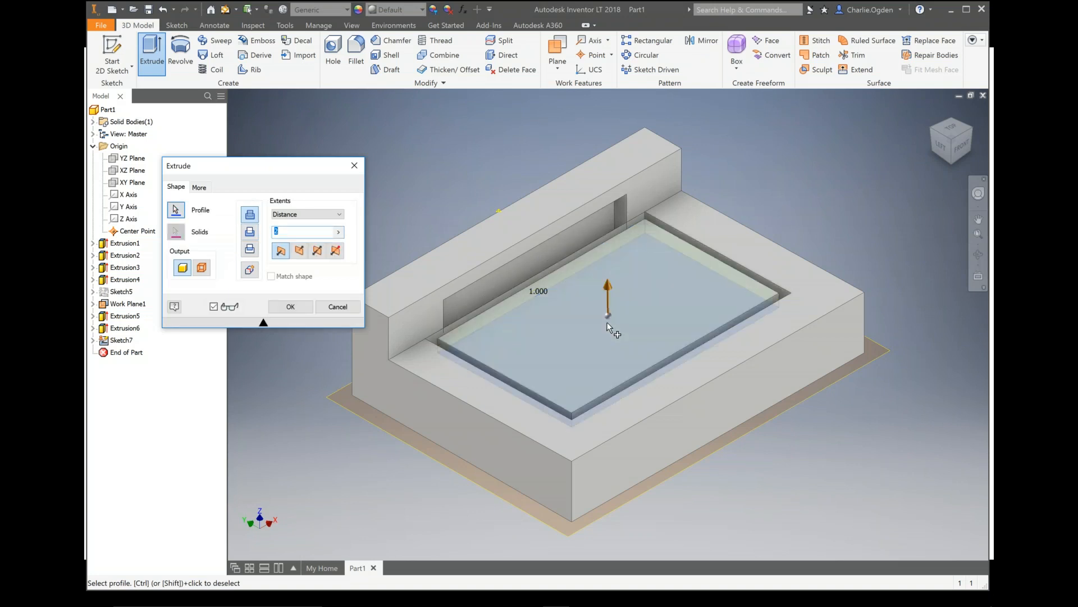
{"action": "left_click", "coordinate": [250, 231]}
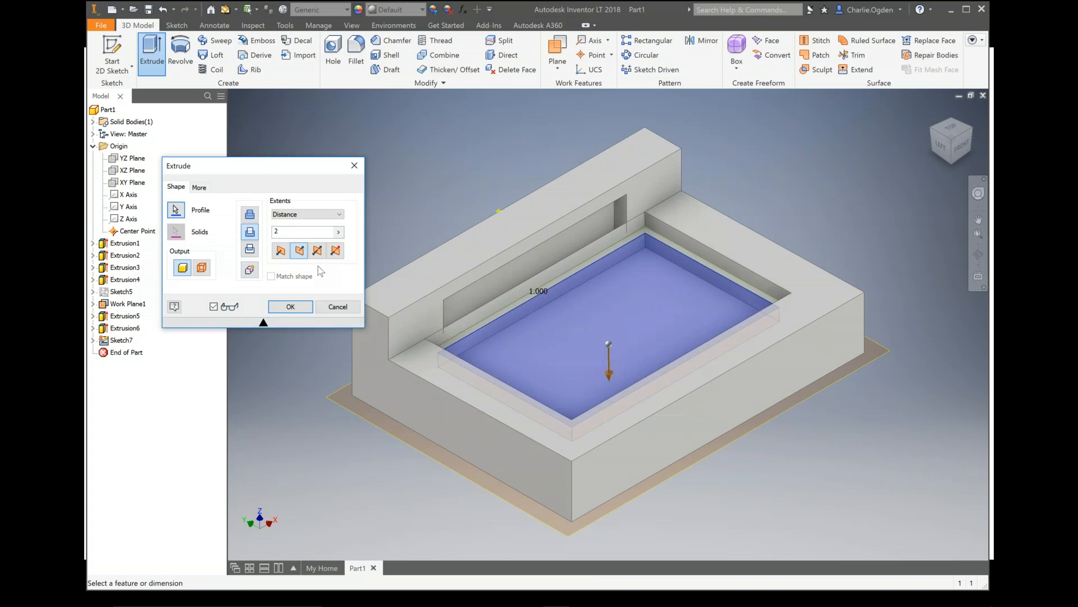
{"action": "left_click", "coordinate": [306, 215]}
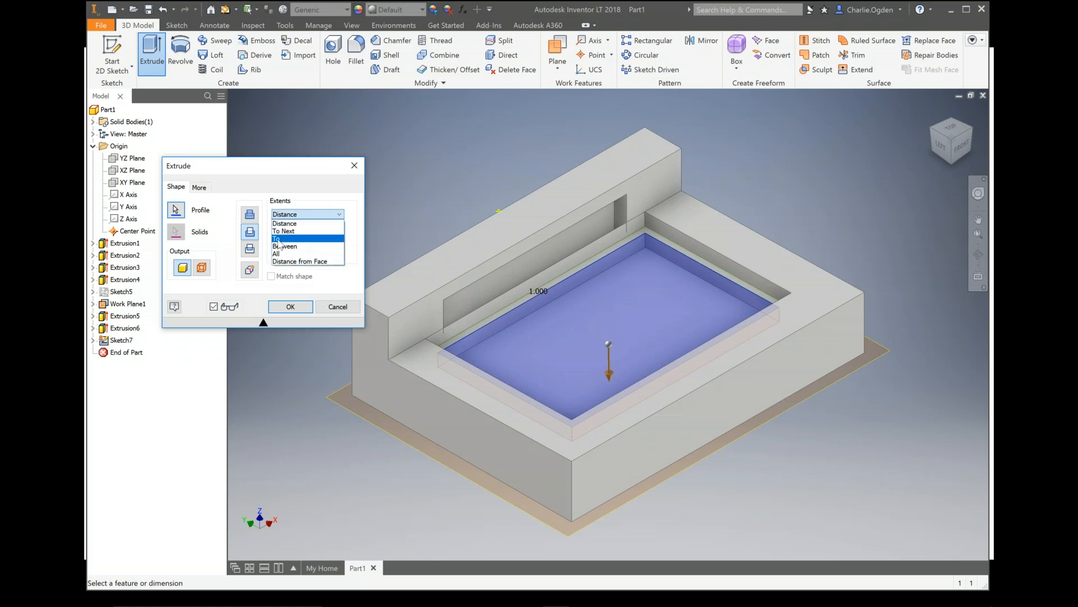
{"action": "left_click", "coordinate": [278, 238]}
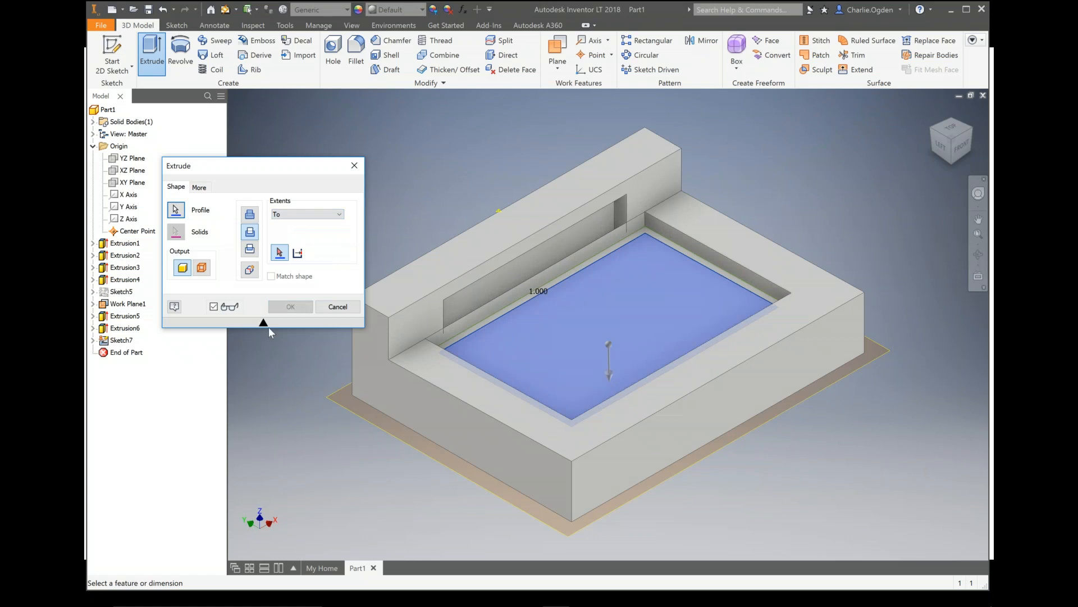
{"action": "left_click", "coordinate": [338, 405]}
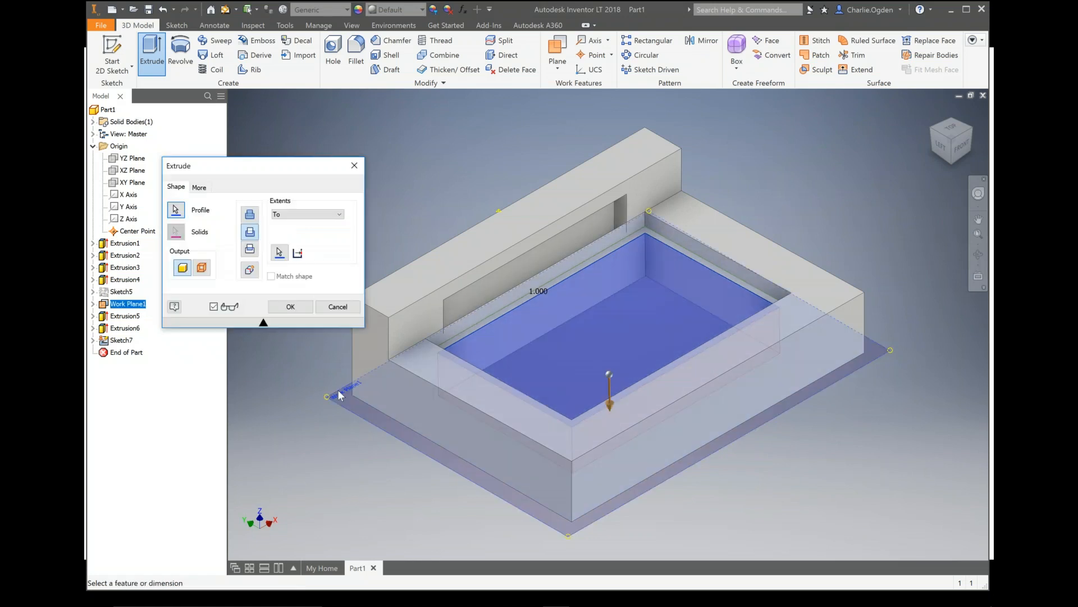
Cut the inner rectangular profile down through the box to the work plane
{"action": "left_click", "coordinate": [290, 306]}
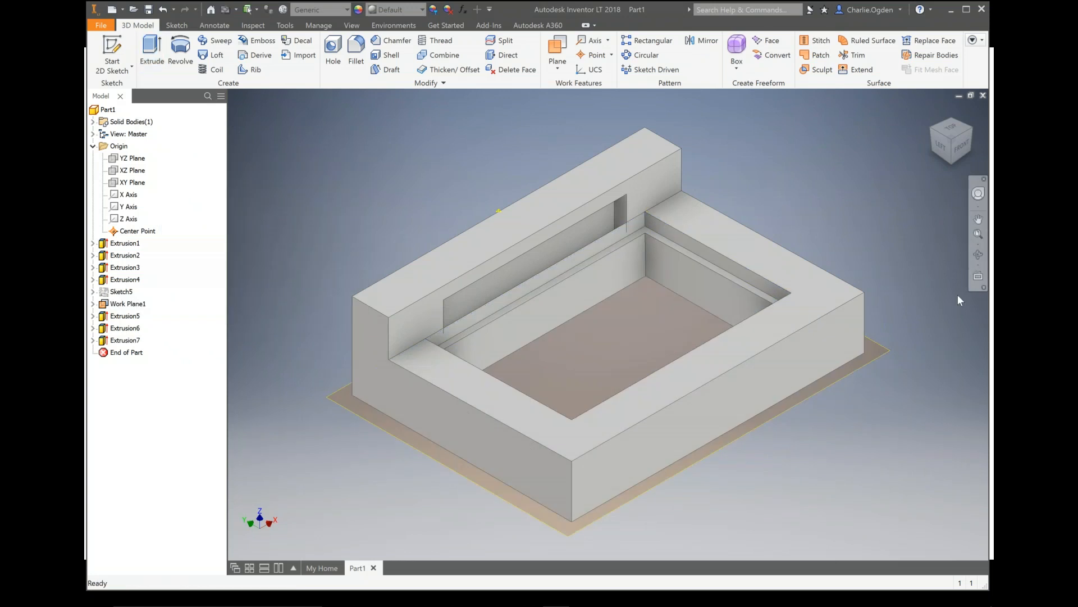
{"action": "middle_click_drag", "start_coordinate": [950, 162], "coordinate": [948, 162]}
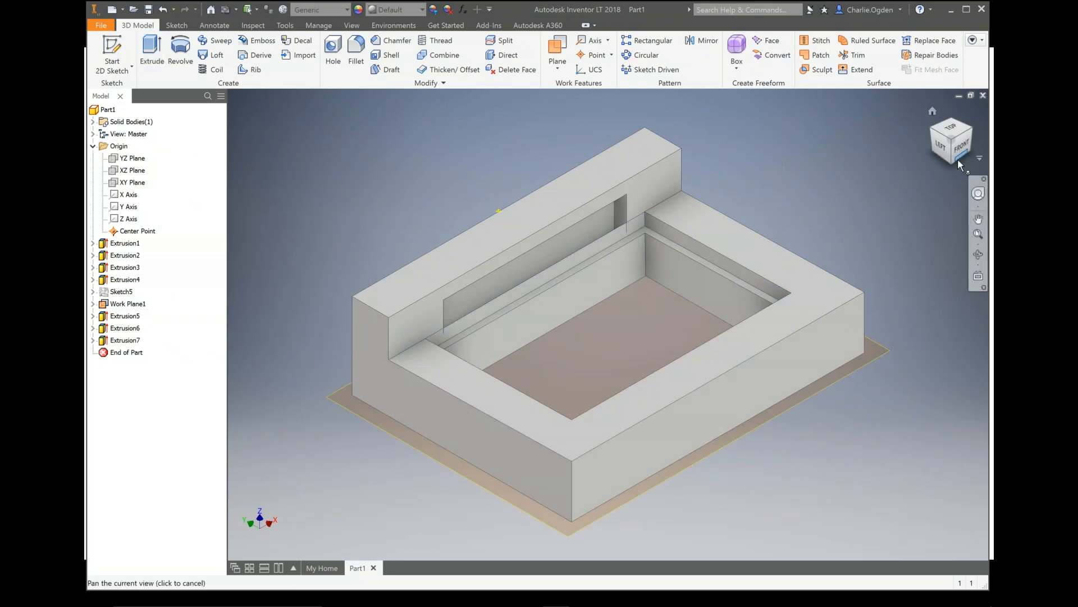
{"action": "left_click", "coordinate": [959, 159]}
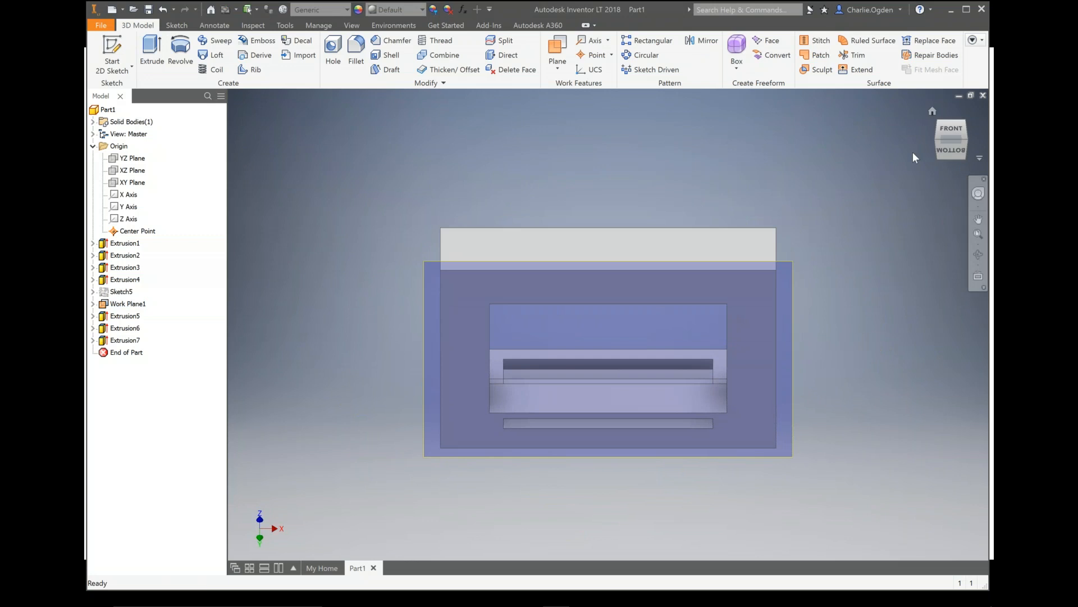
{"action": "left_click", "coordinate": [952, 121]}
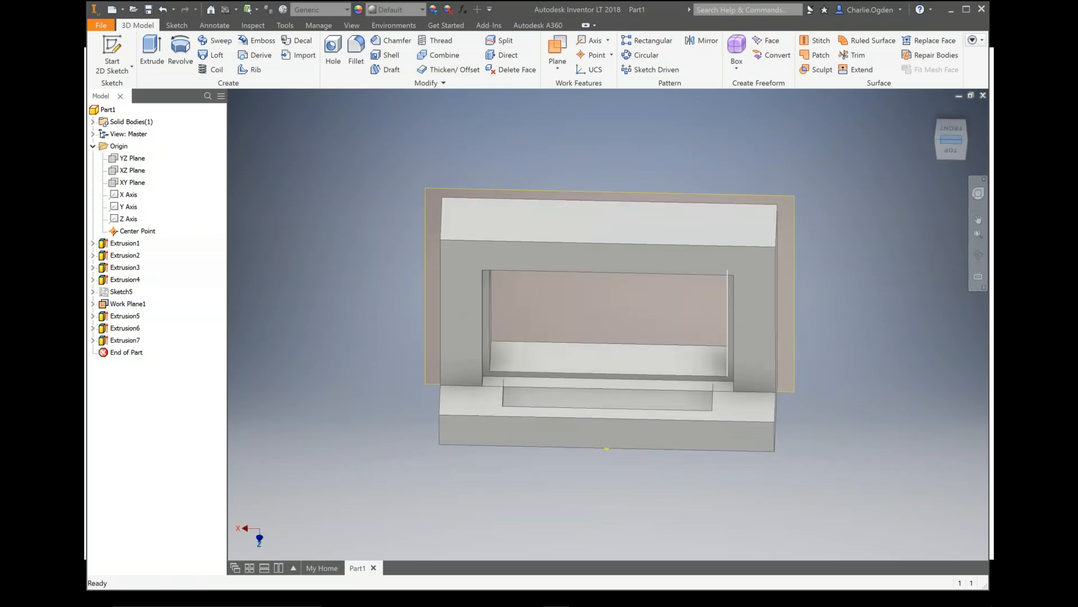
{"action": "left_click", "coordinate": [932, 114]}
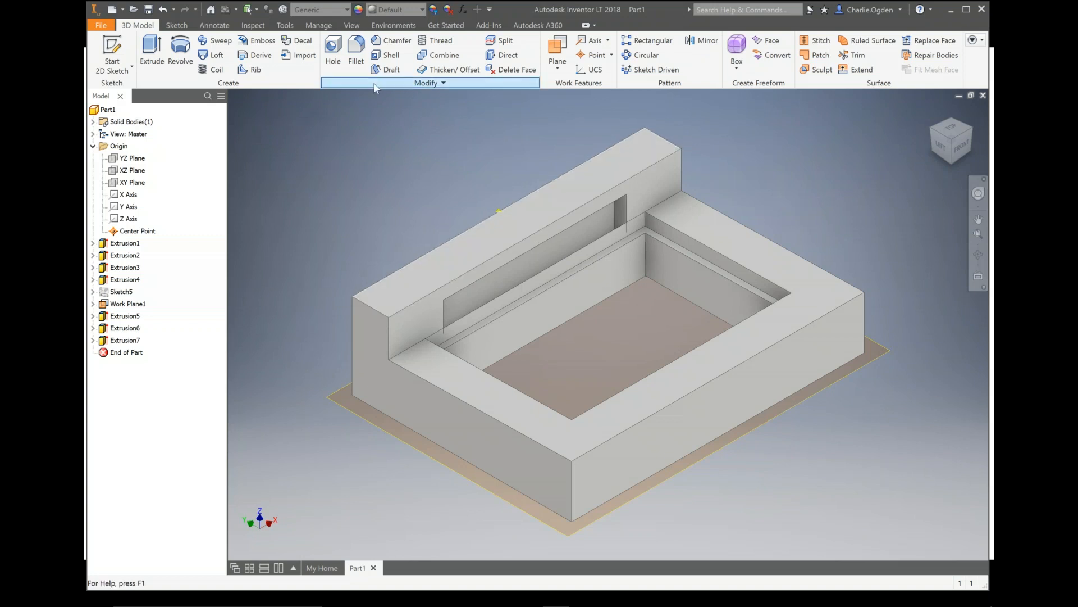
Fillet the curb opening's top and side edges and the curb's inner top edge with a 0.5 in radius
{"action": "left_click", "coordinate": [356, 49]}
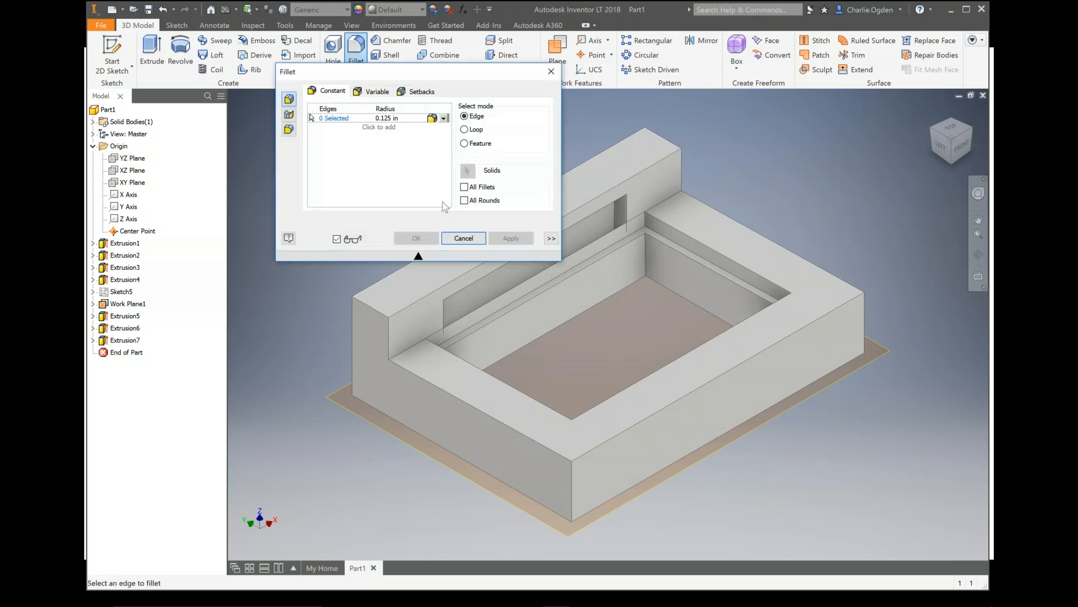
{"action": "left_click_drag", "start_coordinate": [404, 71], "coordinate": [323, 59]}
{"action": "left_click", "coordinate": [309, 106]}
{"action": "key", "text": "BackSpace"}
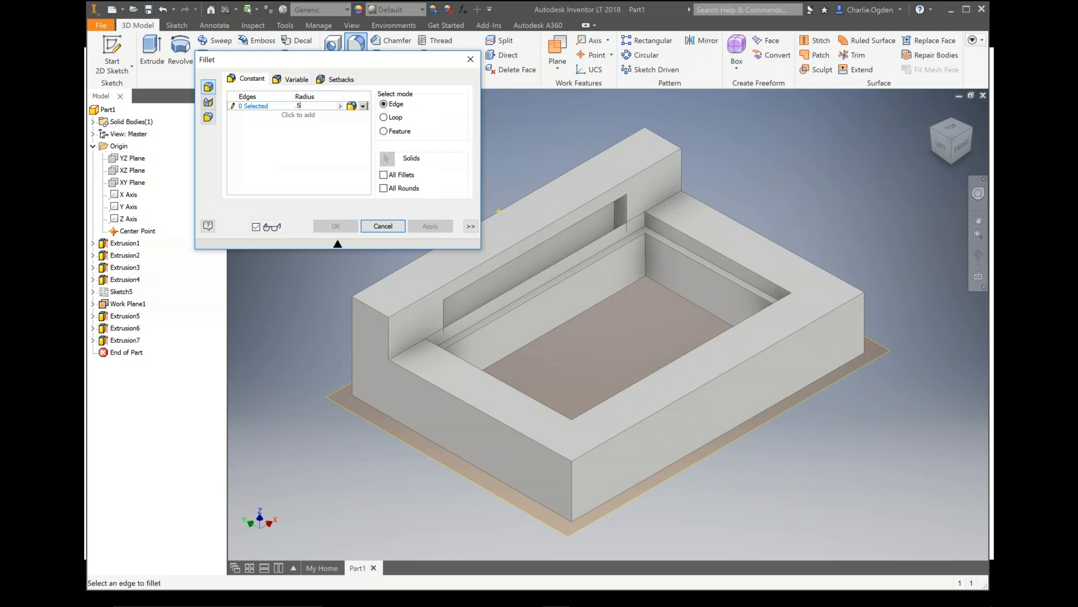
{"action": "key", "text": "Return"}
{"action": "left_click", "coordinate": [461, 288]}
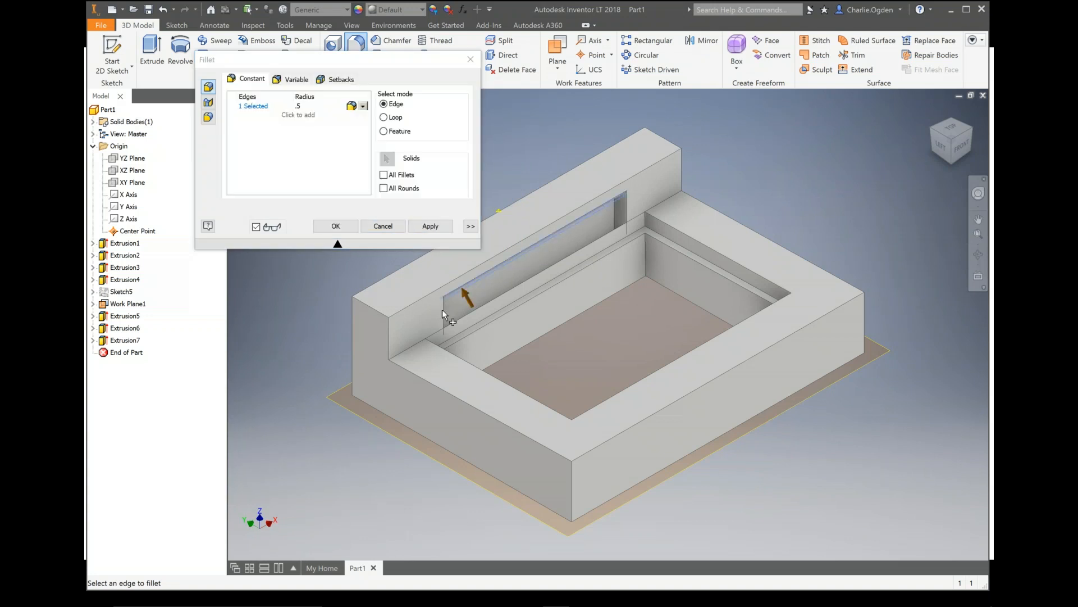
{"action": "left_click", "coordinate": [626, 208]}
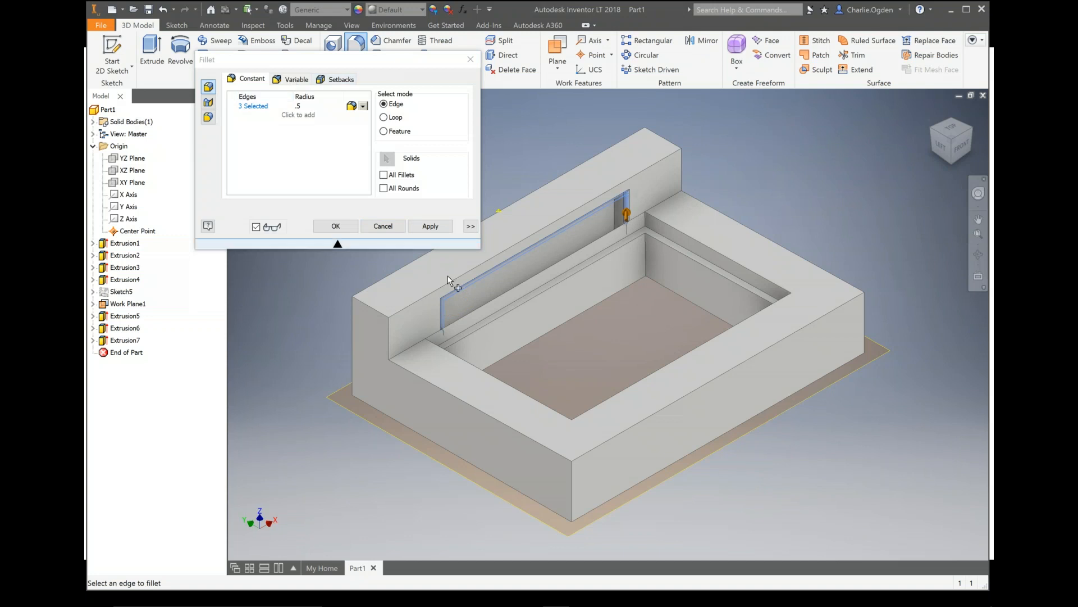
{"action": "left_click", "coordinate": [419, 300]}
{"action": "left_click", "coordinate": [335, 227]}
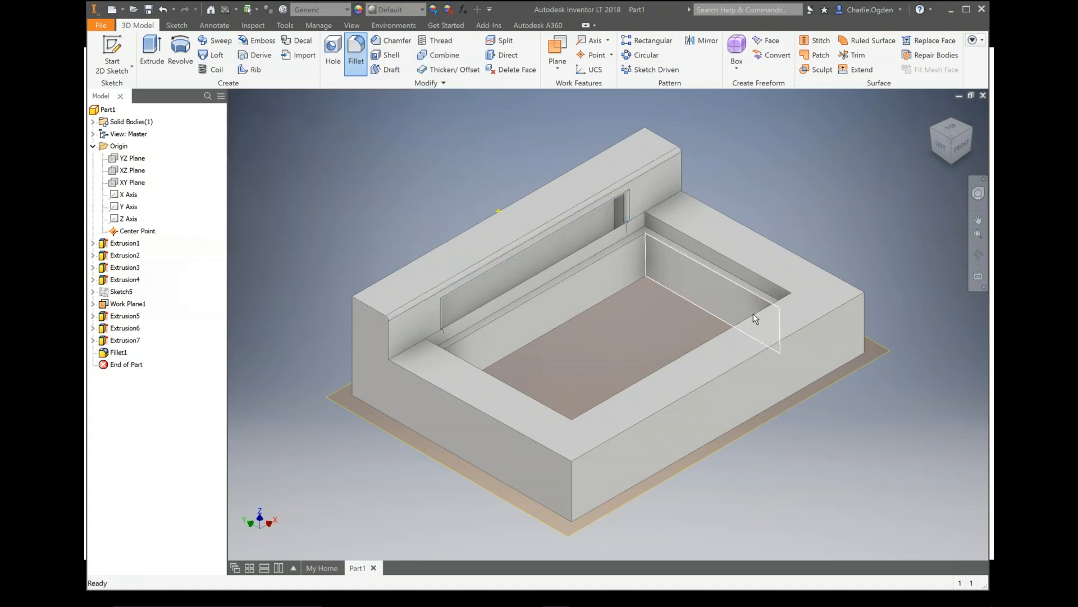
{"action": "left_click", "coordinate": [978, 255]}
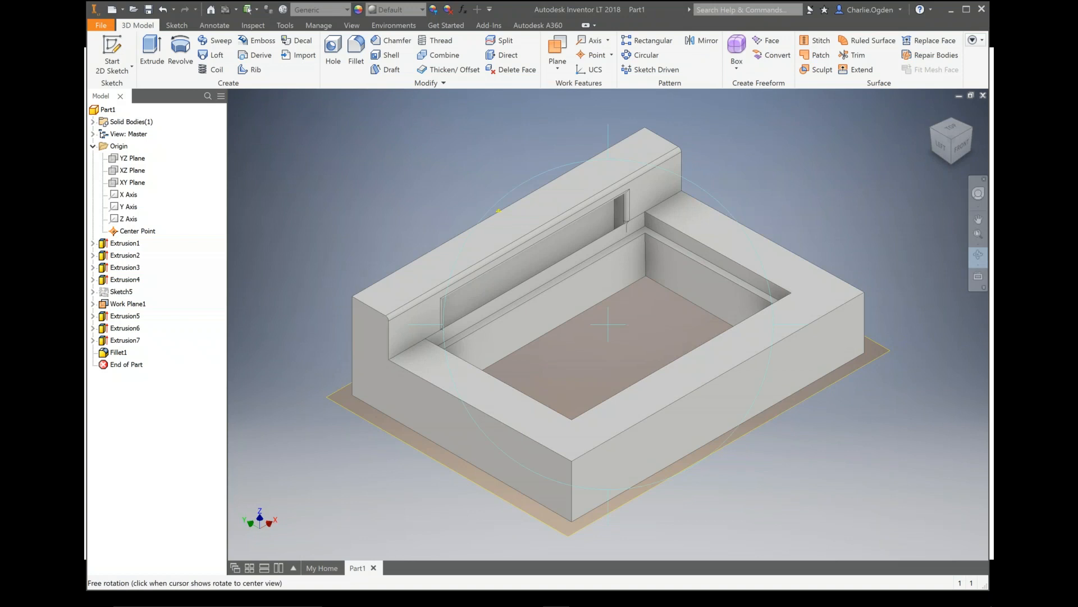
{"action": "left_click_drag", "start_coordinate": [662, 345], "coordinate": [740, 320]}
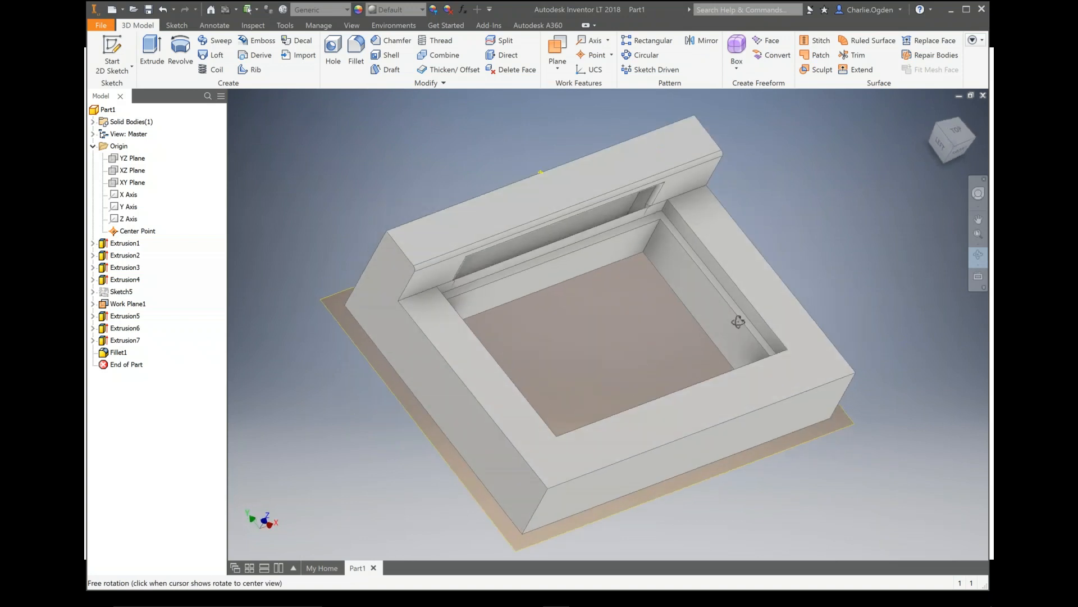
{"action": "mouse_move", "coordinate": [731, 255]}
{"action": "left_mouse_down"}
{"action": "mouse_move", "coordinate": [747, 227]}
{"action": "mouse_move", "coordinate": [722, 248]}
{"action": "left_mouse_up"}
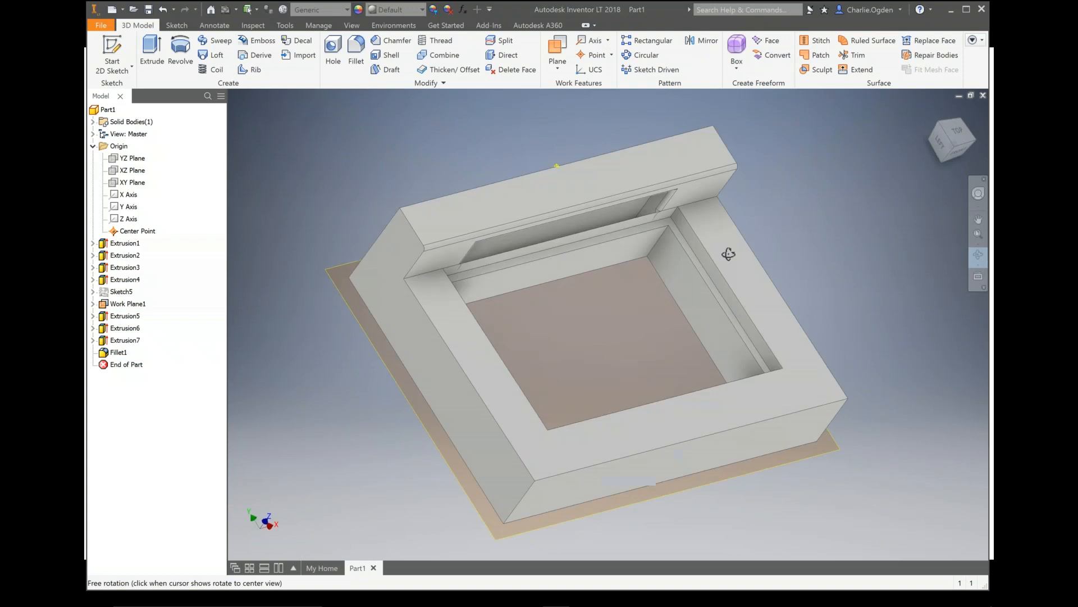
{"action": "left_click", "coordinate": [931, 110]}
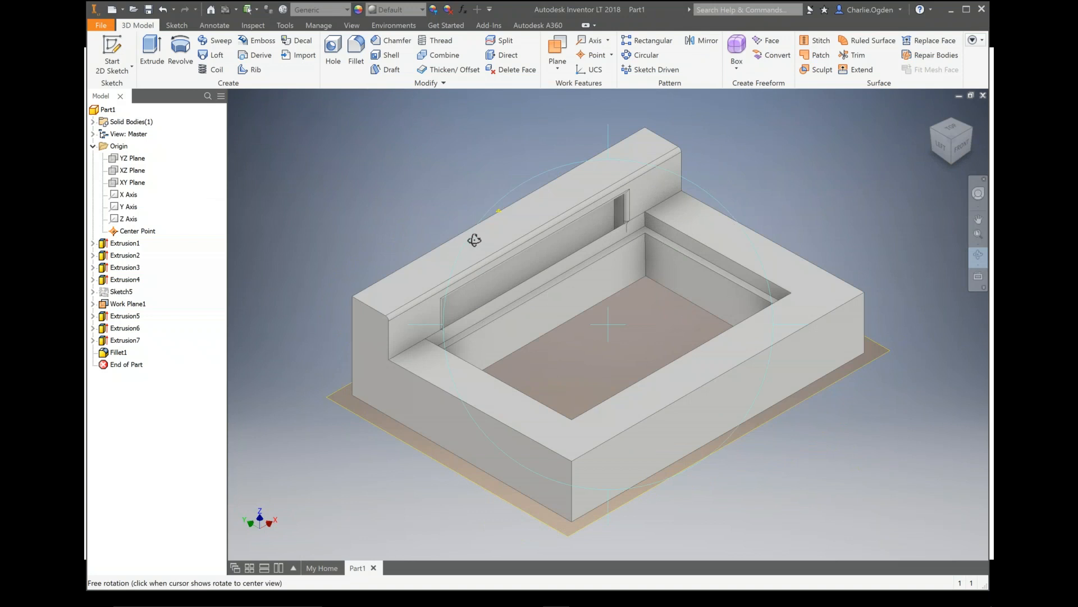
Add two numeric user parameters named SPLength and SPWidth, and enlarge the parameter list to show all rows
{"action": "left_click", "coordinate": [463, 9]}
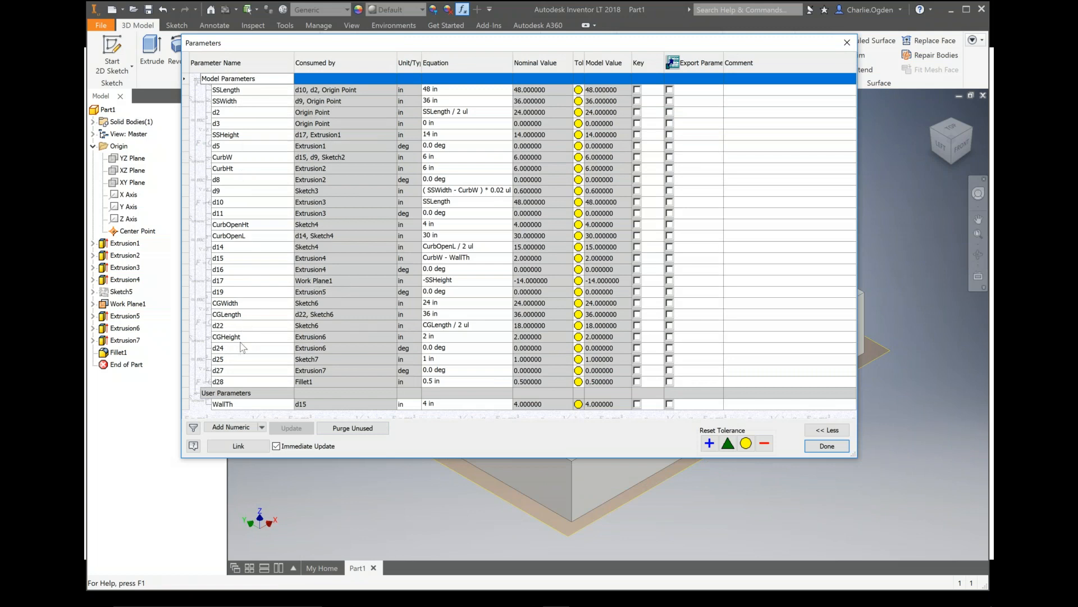
{"action": "left_click", "coordinate": [232, 137]}
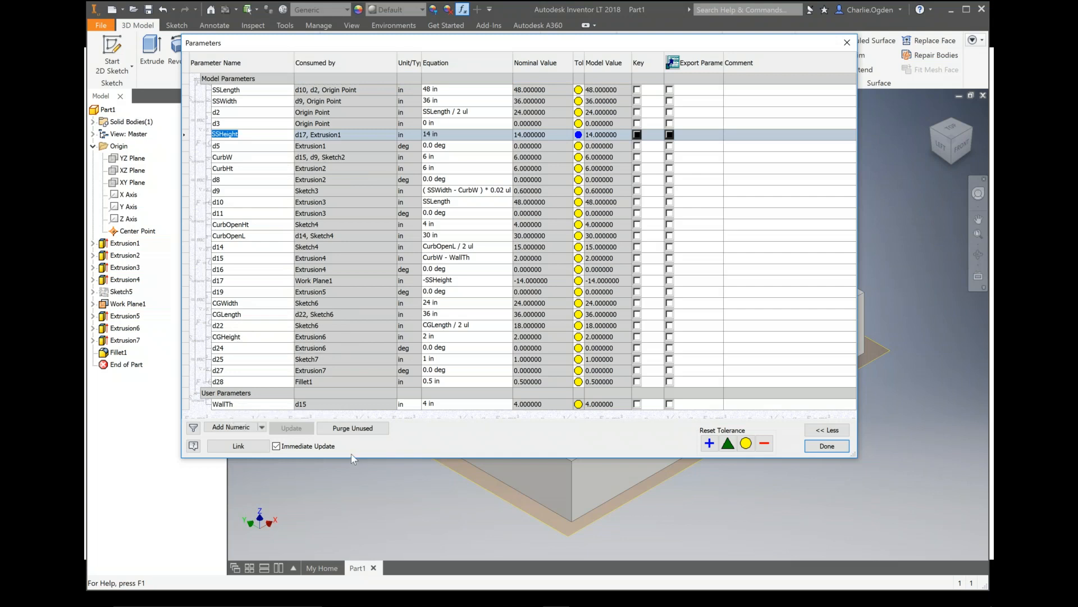
{"action": "left_click", "coordinate": [241, 428]}
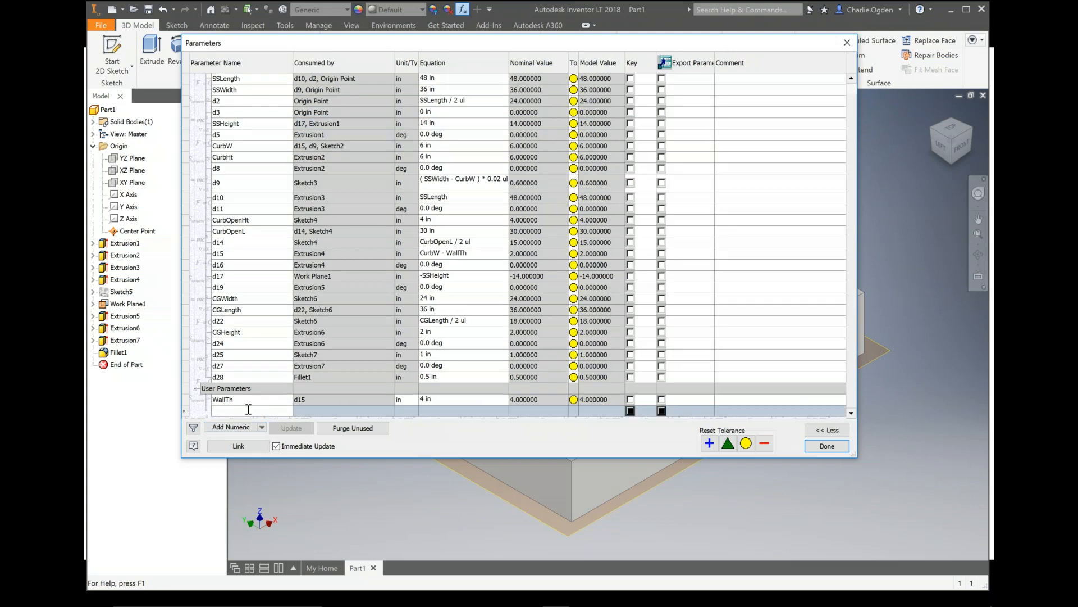
{"action": "type", "text": "SPLength"}
{"action": "key", "text": "Return"}
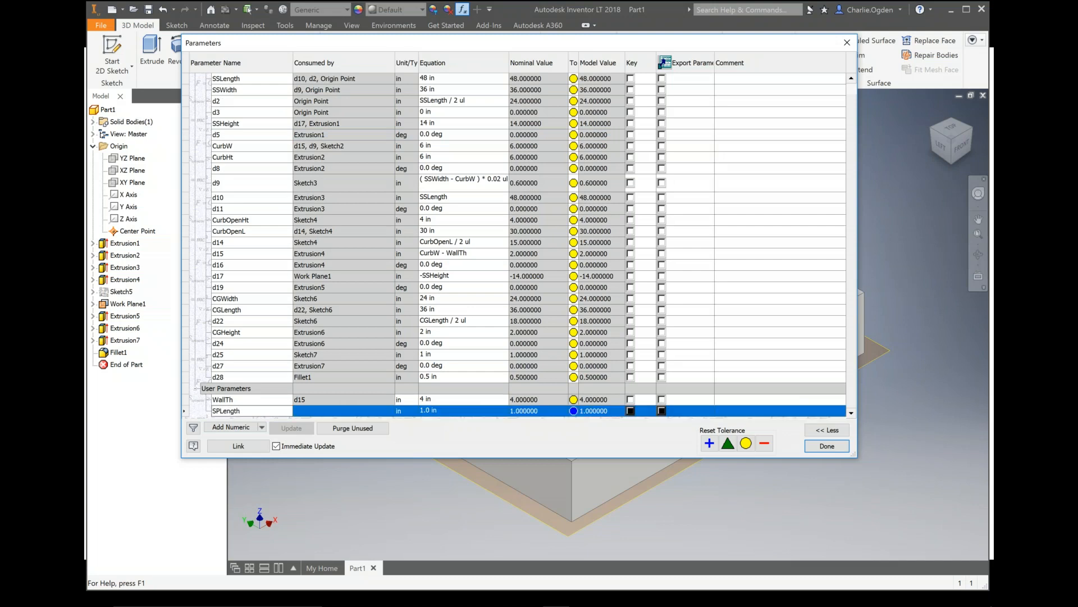
{"action": "left_click", "coordinate": [235, 427]}
{"action": "type", "text": "SPWidth"}
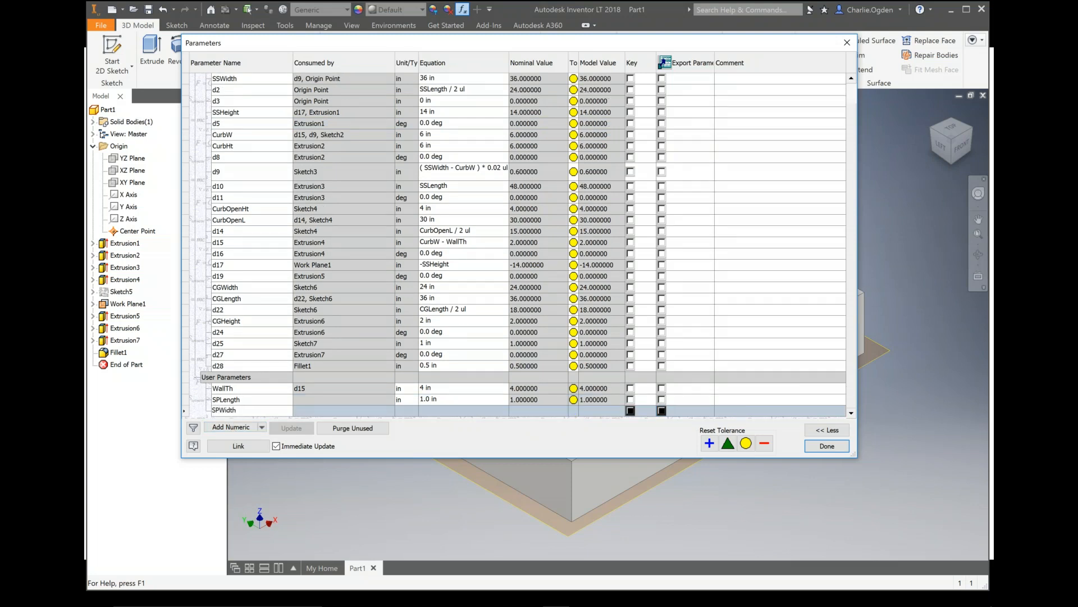
{"action": "left_click", "coordinate": [423, 410]}
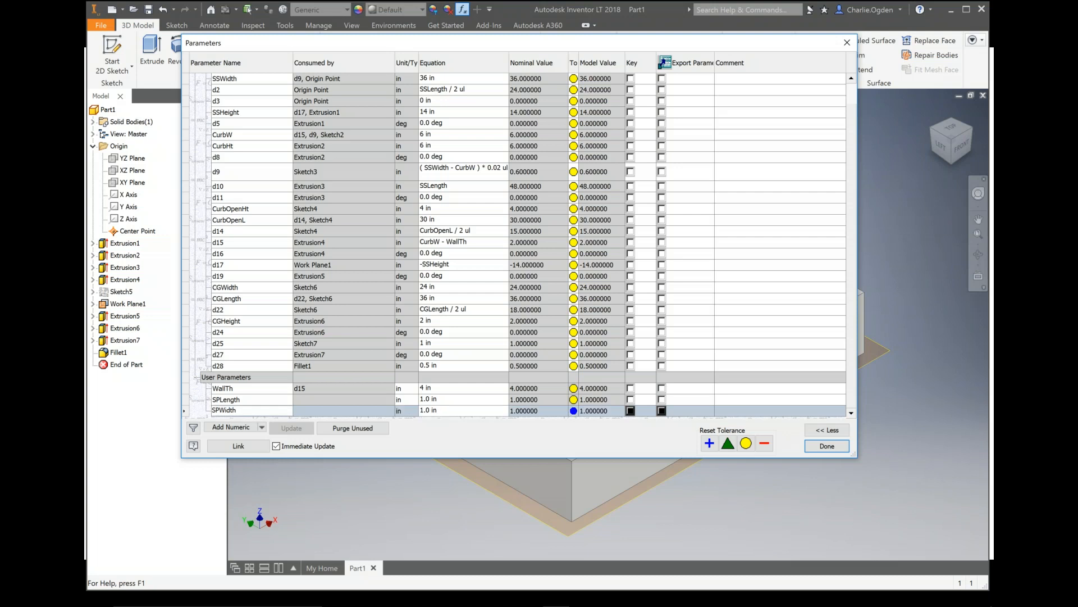
{"action": "left_click", "coordinate": [448, 399]}
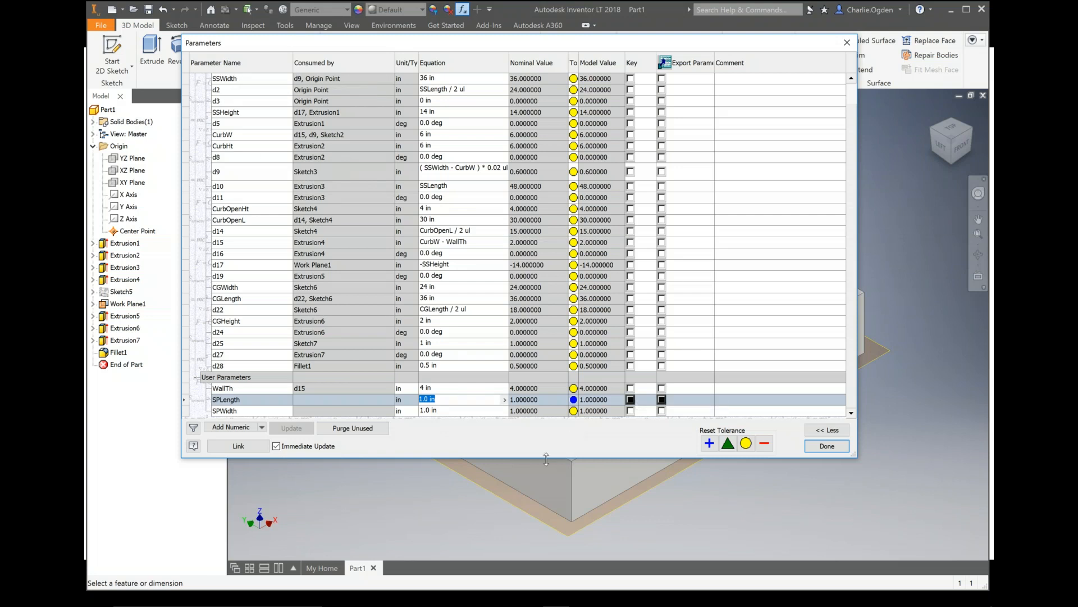
{"action": "left_click_drag", "start_coordinate": [546, 459], "coordinate": [545, 505]}
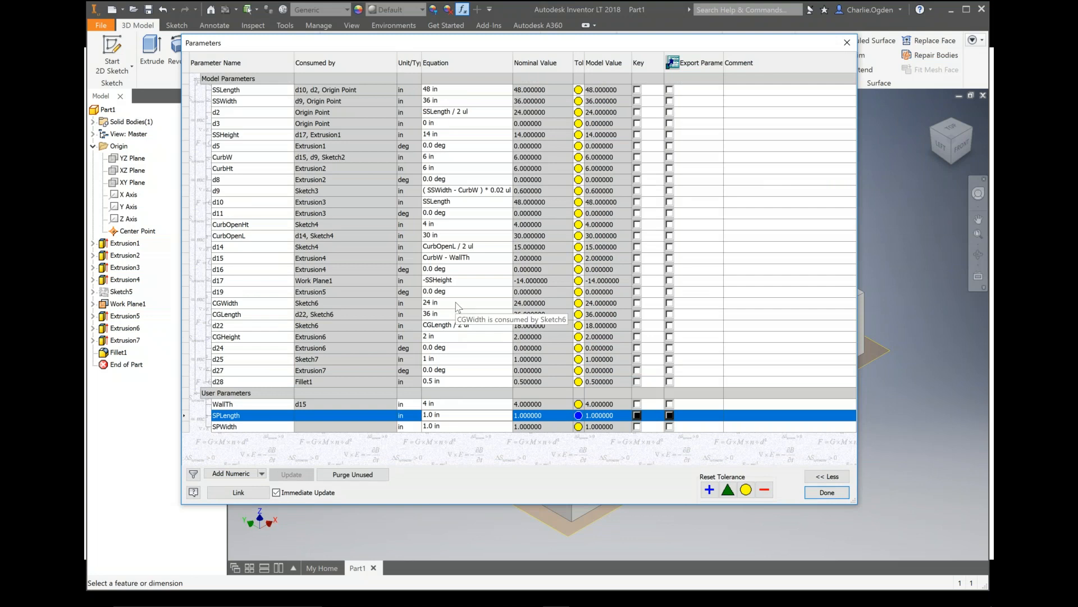
{"action": "left_click", "coordinate": [637, 91]}
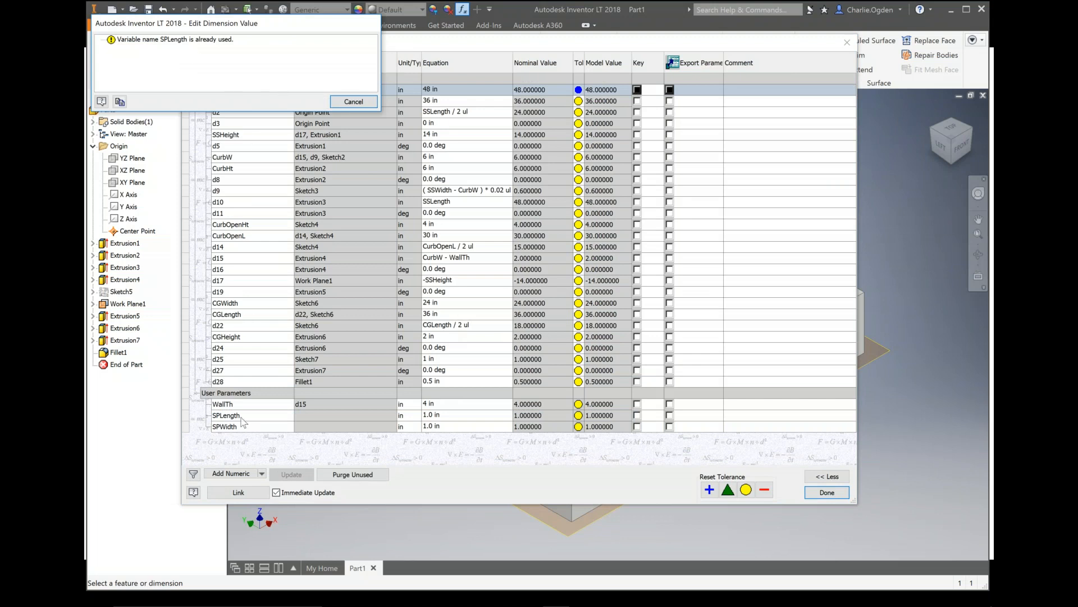
{"action": "left_click", "coordinate": [354, 102]}
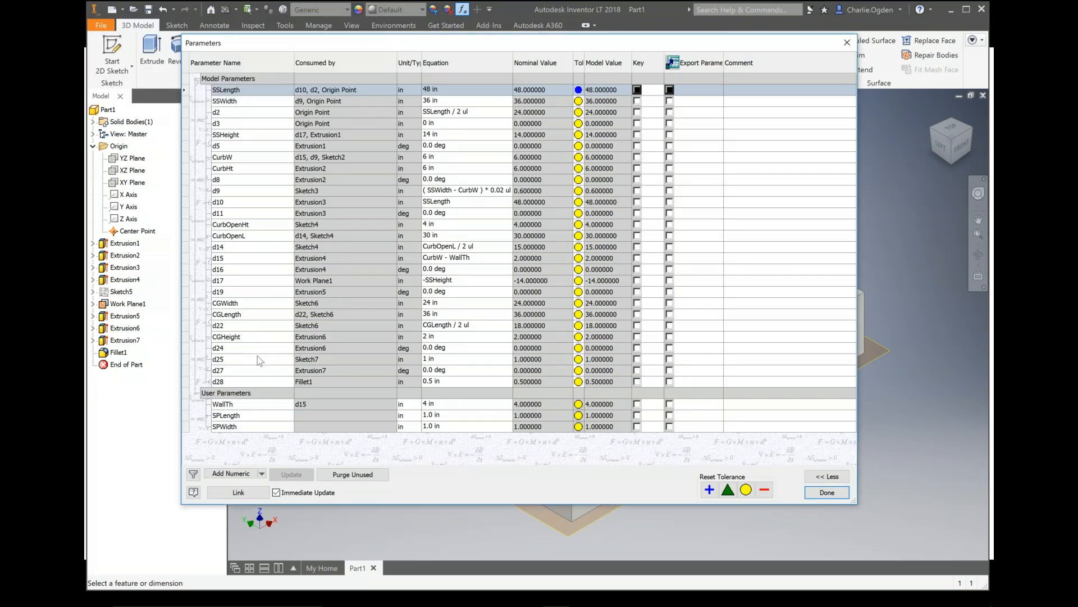
{"action": "left_click", "coordinate": [251, 416]}
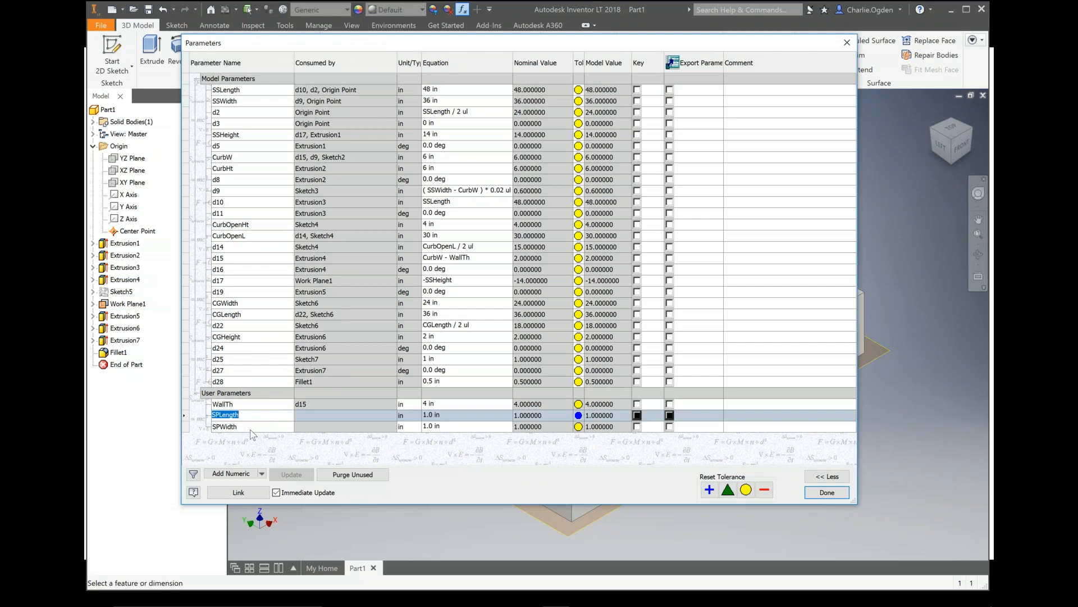
{"action": "left_click", "coordinate": [251, 429]}
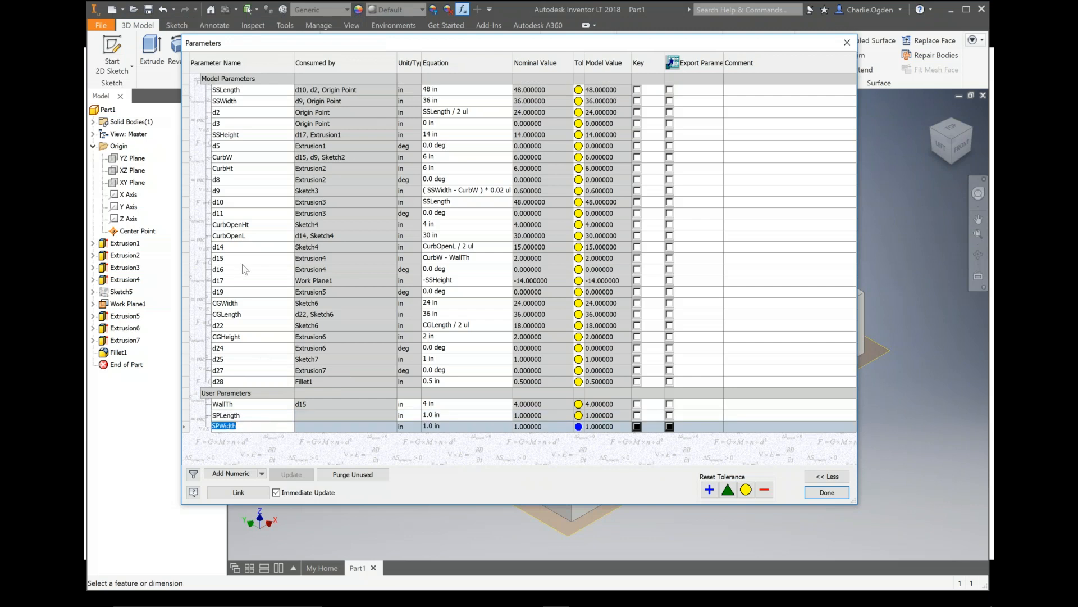
{"action": "left_click", "coordinate": [247, 91]}
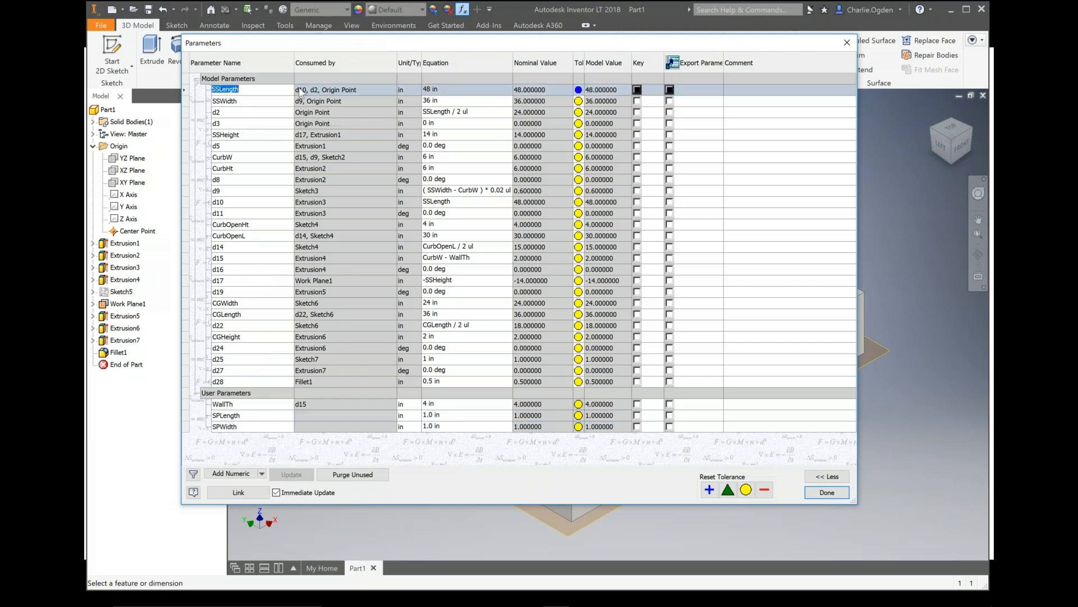
Mark the SSLength, SSWidth and SSHeight parameters as key and export parameters
{"action": "left_click", "coordinate": [637, 90]}
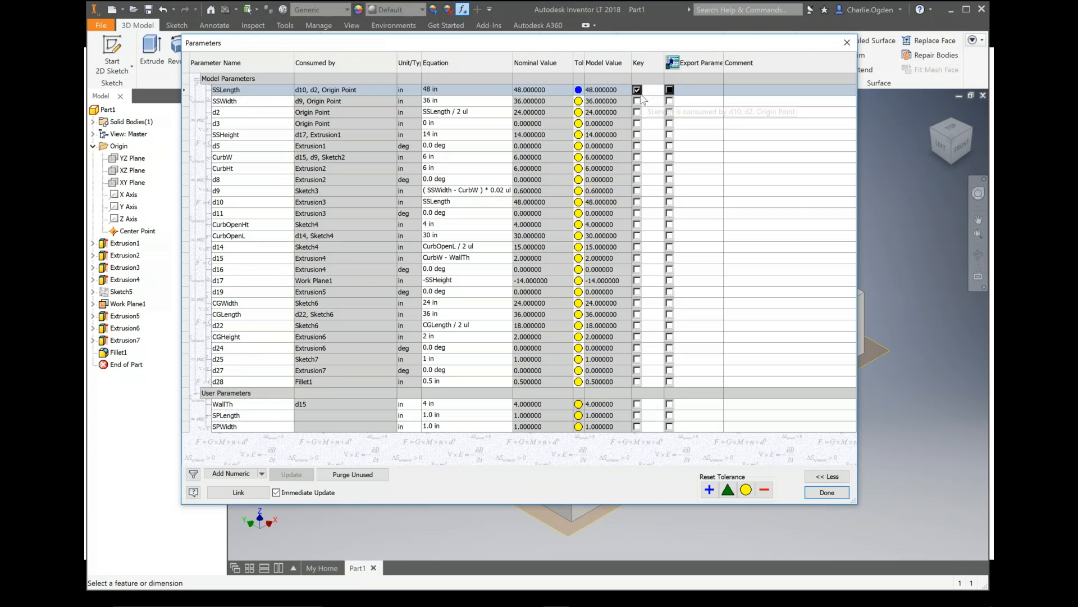
{"action": "left_click", "coordinate": [638, 101]}
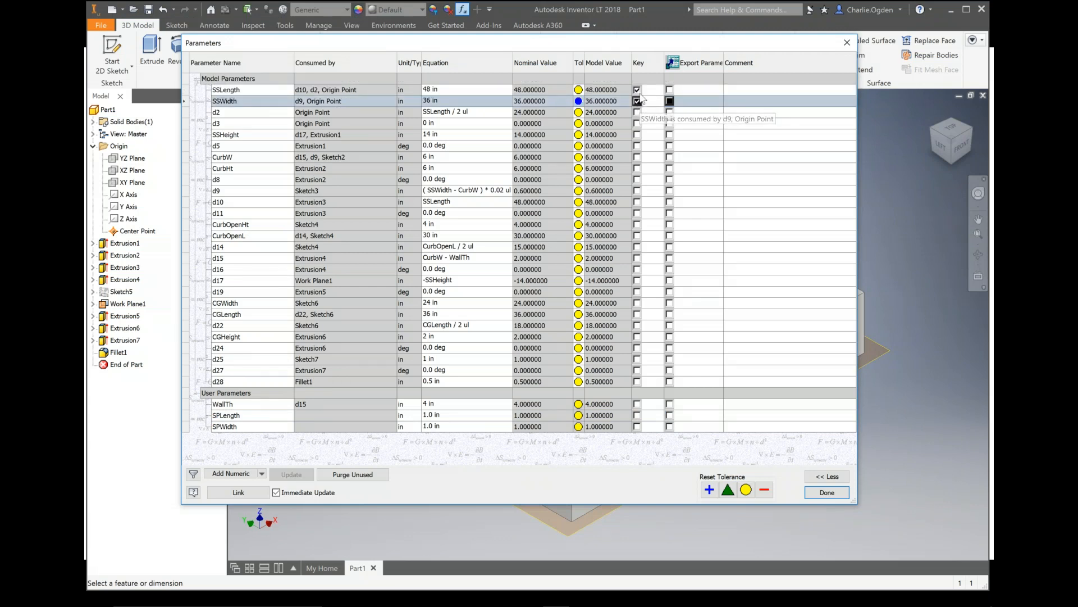
{"action": "left_click", "coordinate": [670, 90]}
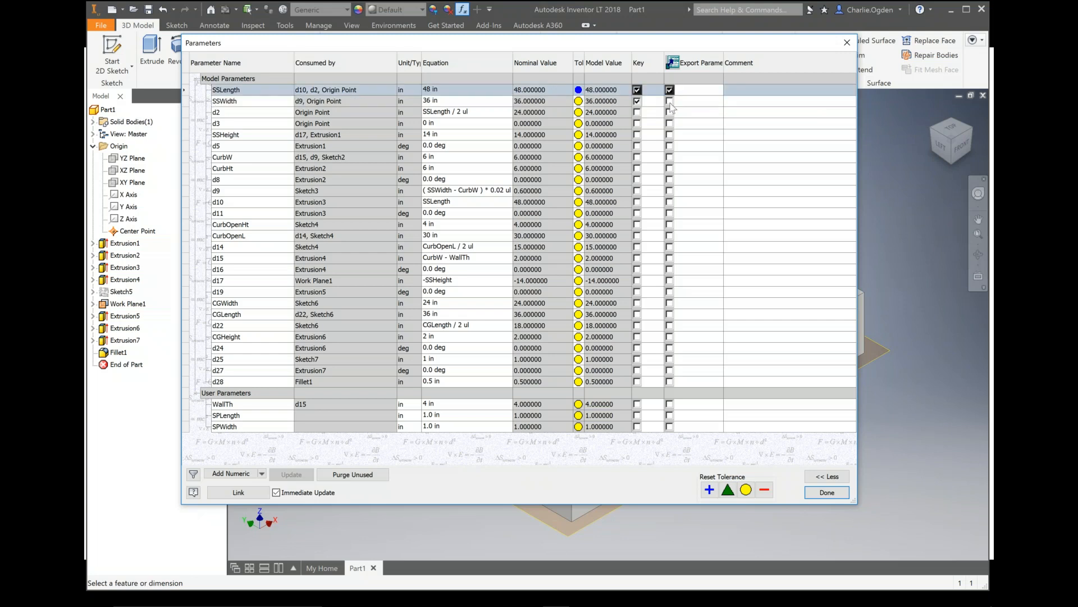
{"action": "left_click", "coordinate": [669, 101]}
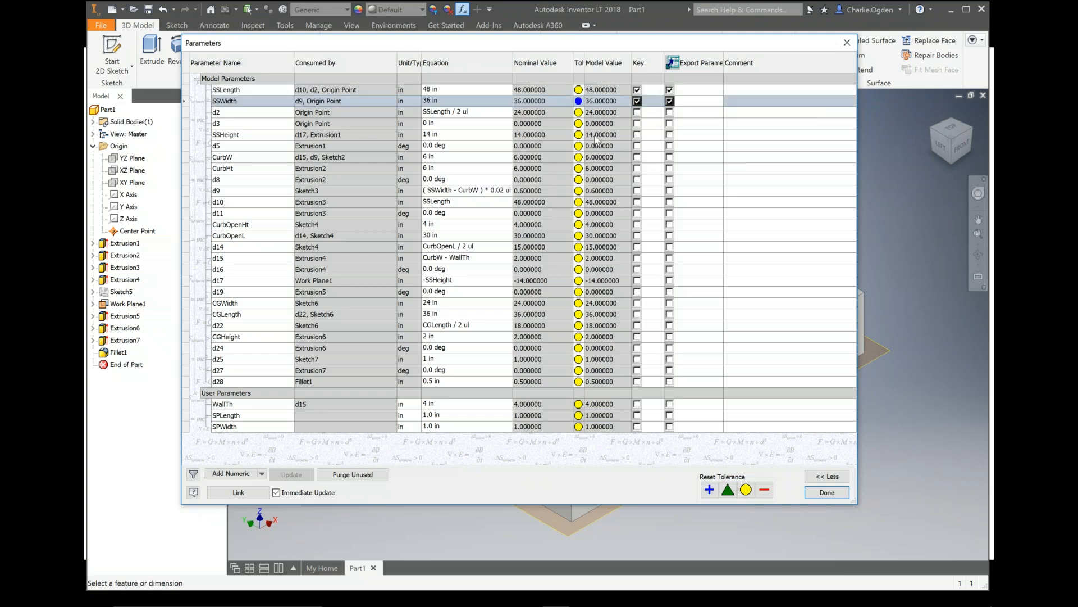
{"action": "left_click", "coordinate": [637, 135]}
{"action": "left_click", "coordinate": [670, 135]}
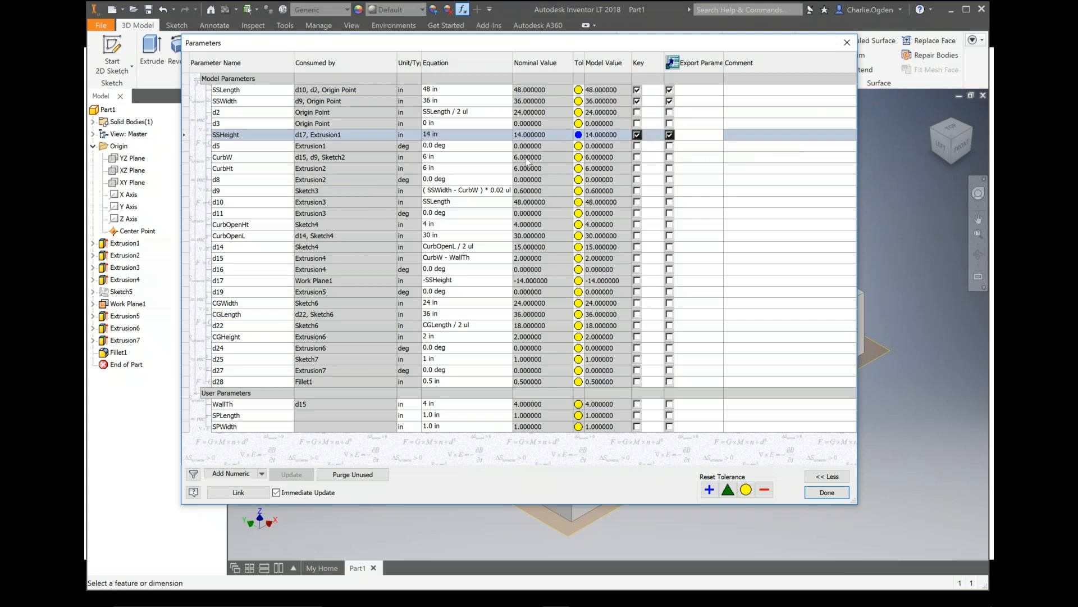
Mark the CurbW, CurbHt, CurbOpenHt and CurbOpenL parameters as key and export parameters
{"action": "left_click", "coordinate": [637, 158]}
{"action": "left_click", "coordinate": [670, 158]}
{"action": "left_click", "coordinate": [637, 169]}
{"action": "left_click", "coordinate": [670, 168]}
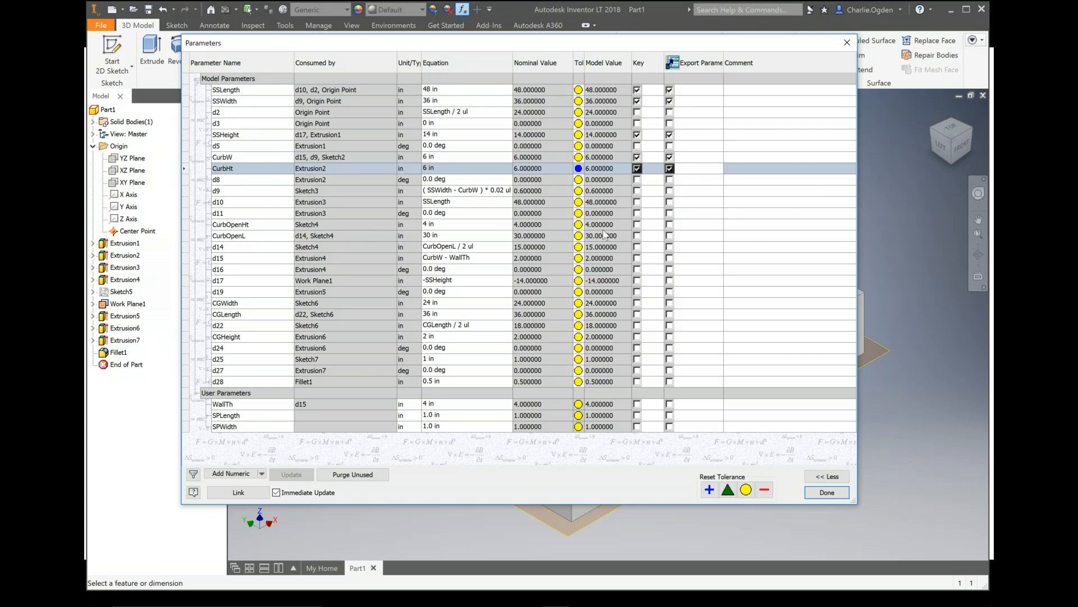
{"action": "left_click", "coordinate": [637, 225]}
{"action": "left_click", "coordinate": [670, 225]}
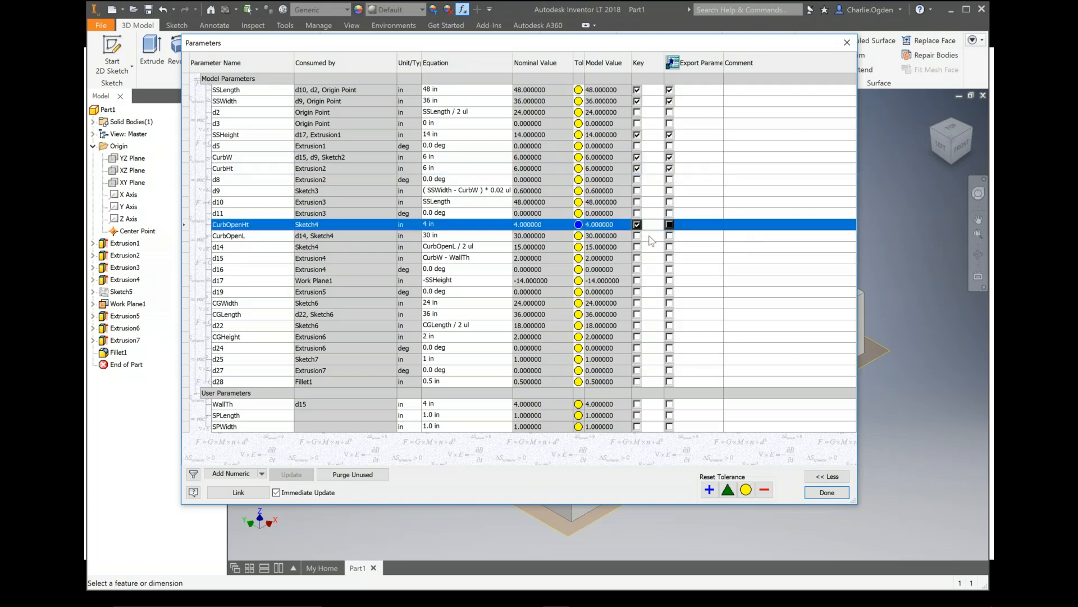
{"action": "left_click", "coordinate": [637, 236]}
{"action": "left_click", "coordinate": [670, 236]}
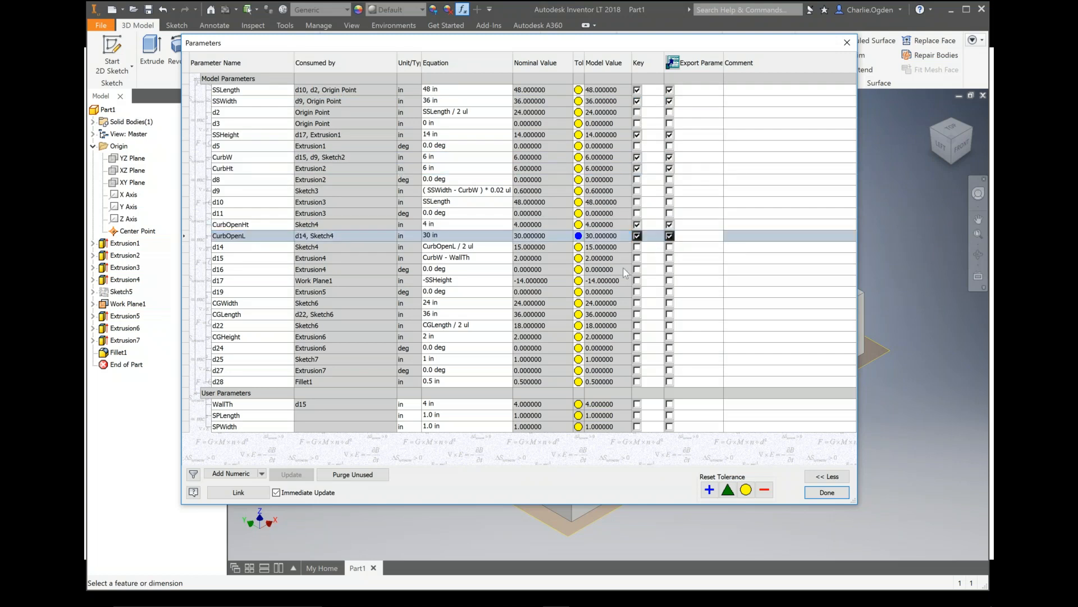
Mark the CGWidth, CGLength and CGHeight parameters as key and export parameters
{"action": "left_click", "coordinate": [637, 303]}
{"action": "left_click", "coordinate": [669, 304]}
{"action": "left_click", "coordinate": [637, 315]}
{"action": "left_click", "coordinate": [669, 315]}
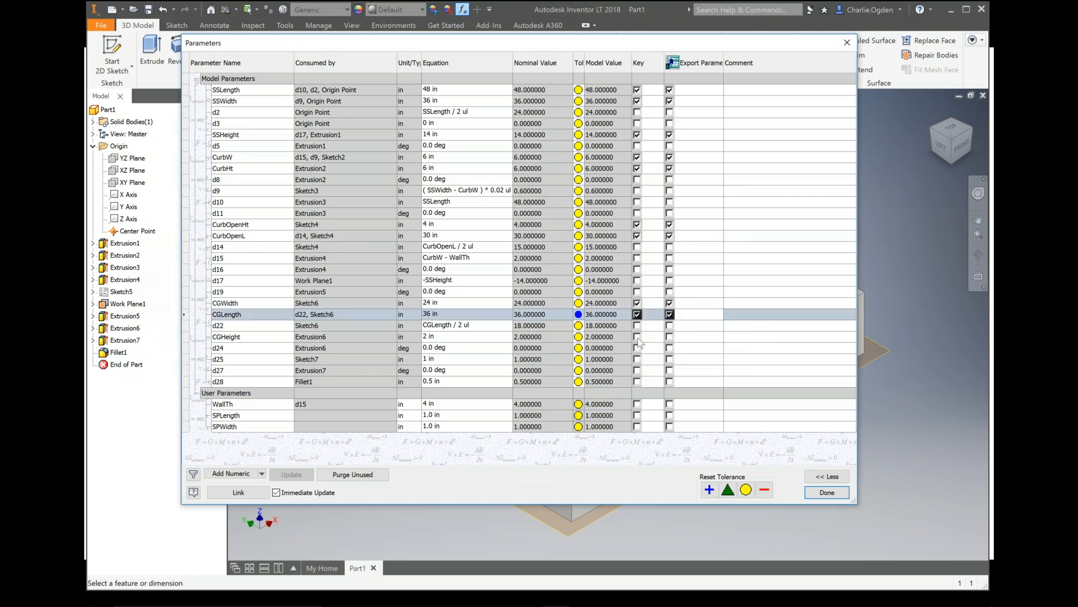
{"action": "left_click", "coordinate": [637, 336]}
{"action": "left_click", "coordinate": [669, 336]}
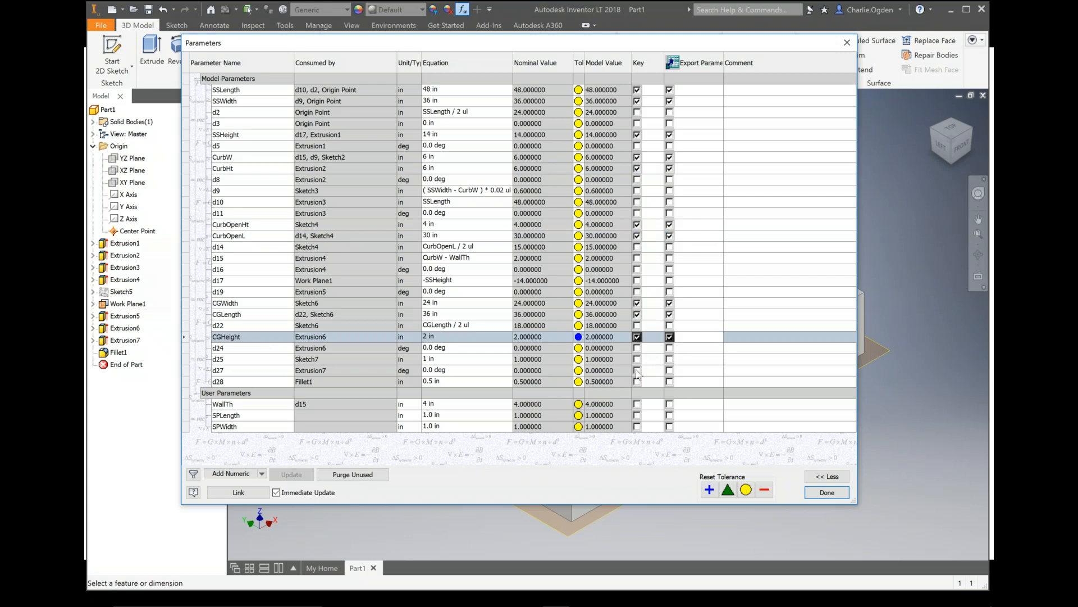
Mark the user parameters WallTh, SPLength and SPWidth as key and export parameters, and close the parameter list
{"action": "left_click", "coordinate": [637, 404]}
{"action": "left_click", "coordinate": [669, 404]}
{"action": "left_click", "coordinate": [637, 416]}
{"action": "left_click", "coordinate": [669, 415]}
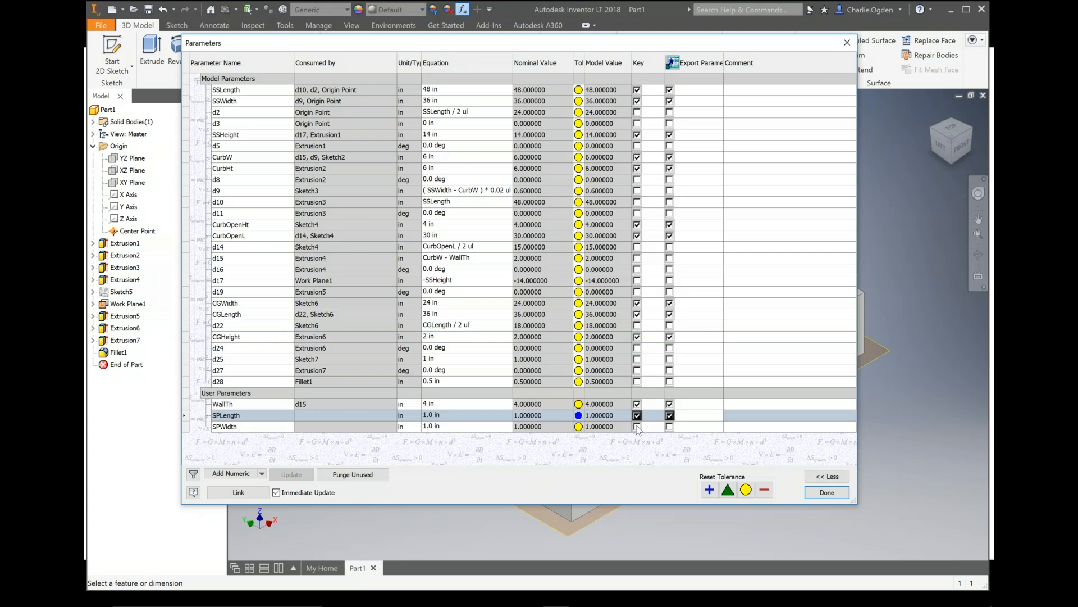
{"action": "left_click", "coordinate": [638, 426]}
{"action": "left_click", "coordinate": [669, 426]}
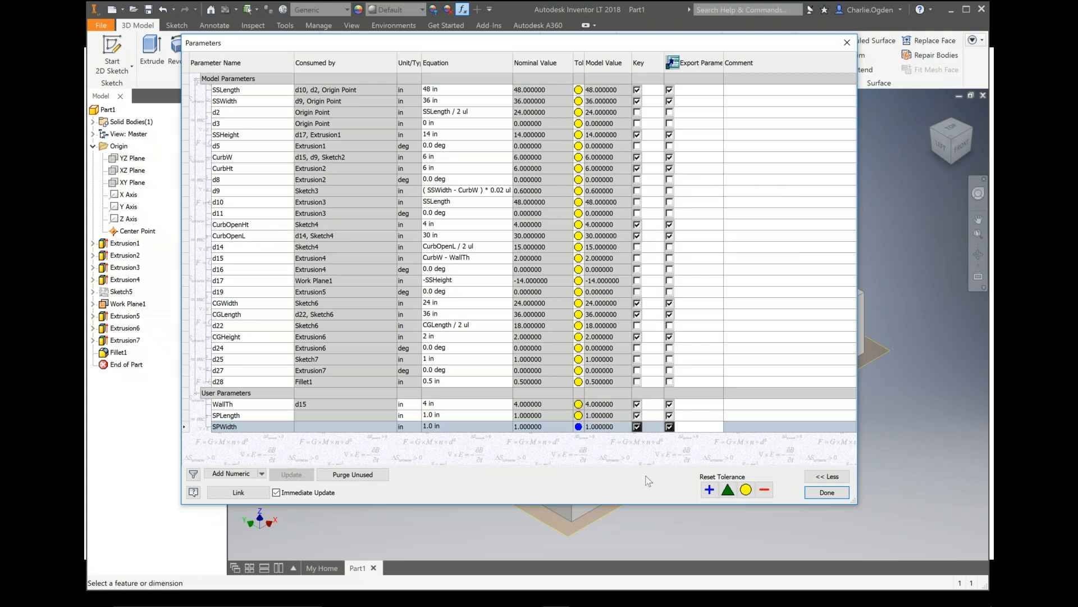
{"action": "left_click", "coordinate": [826, 495]}
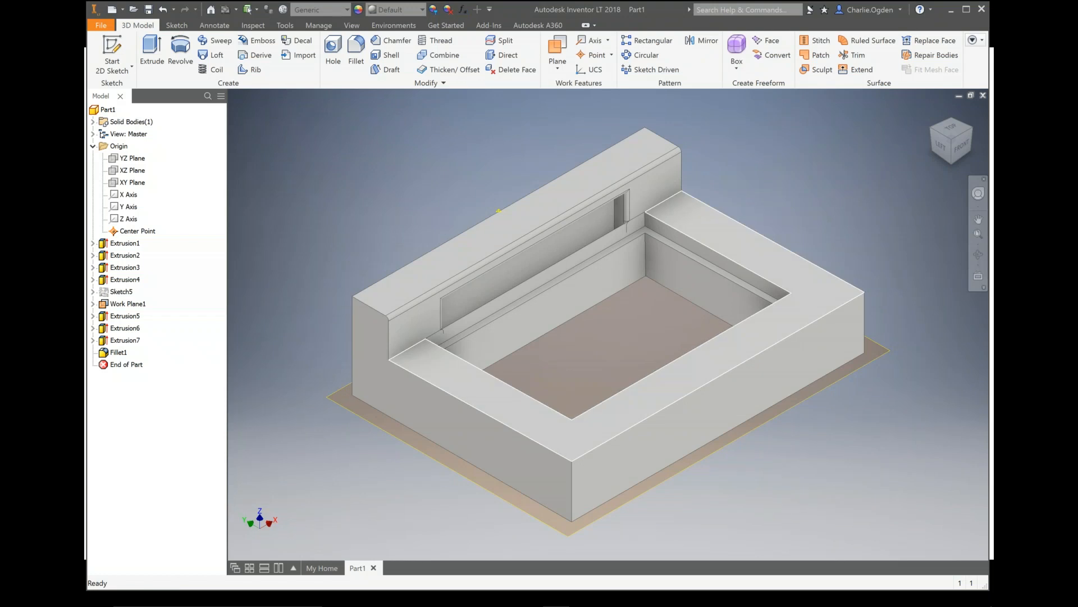
Enter the Infrastructure Part Shape Utilities environment
{"action": "mouse_move", "coordinate": [771, 339]}
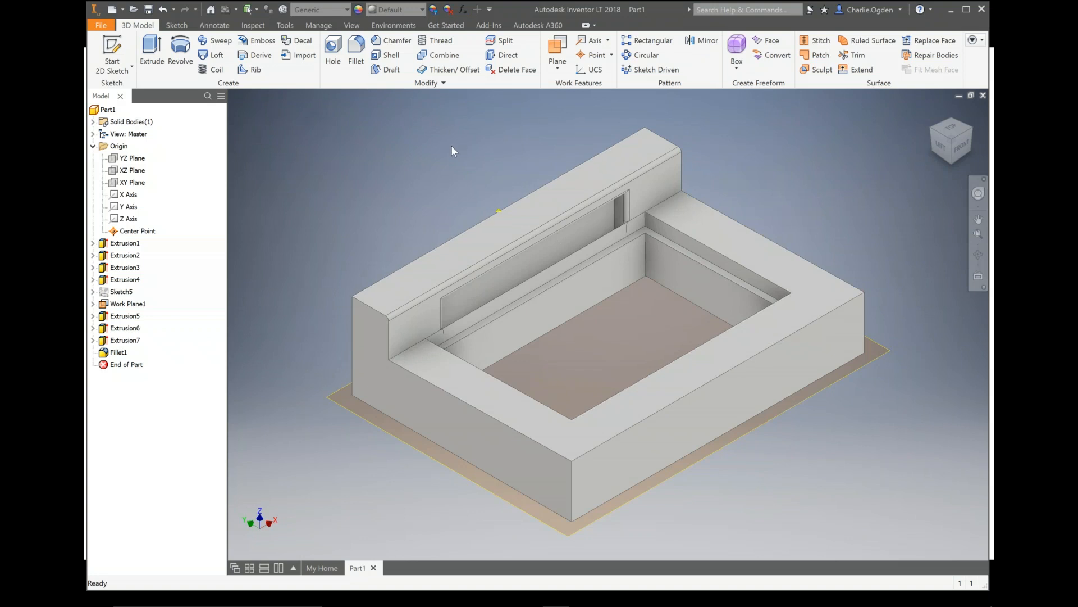
{"action": "left_click", "coordinate": [393, 28]}
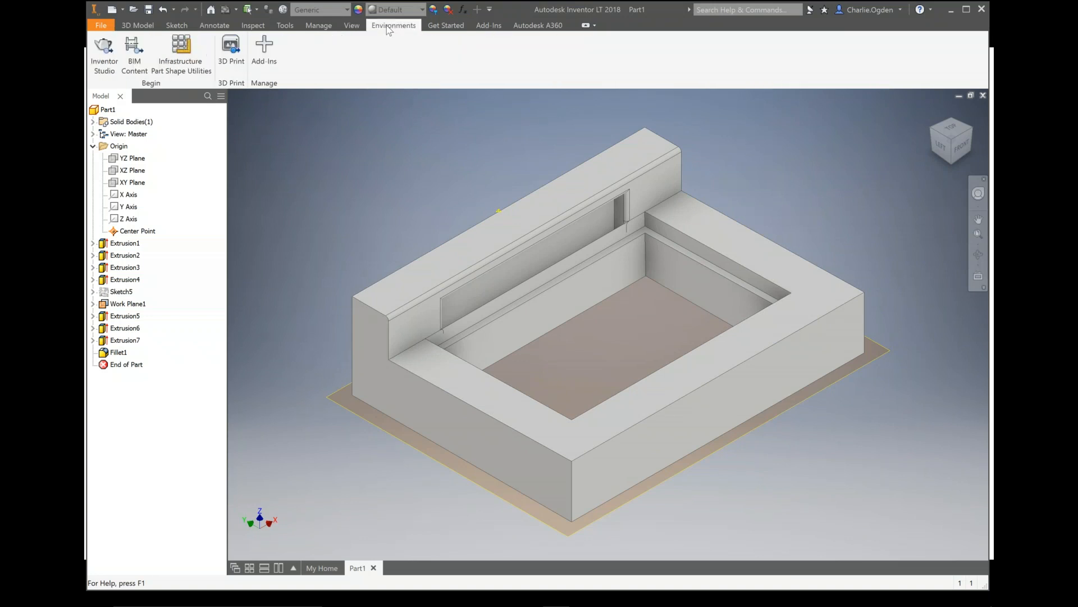
{"action": "left_click", "coordinate": [182, 55]}
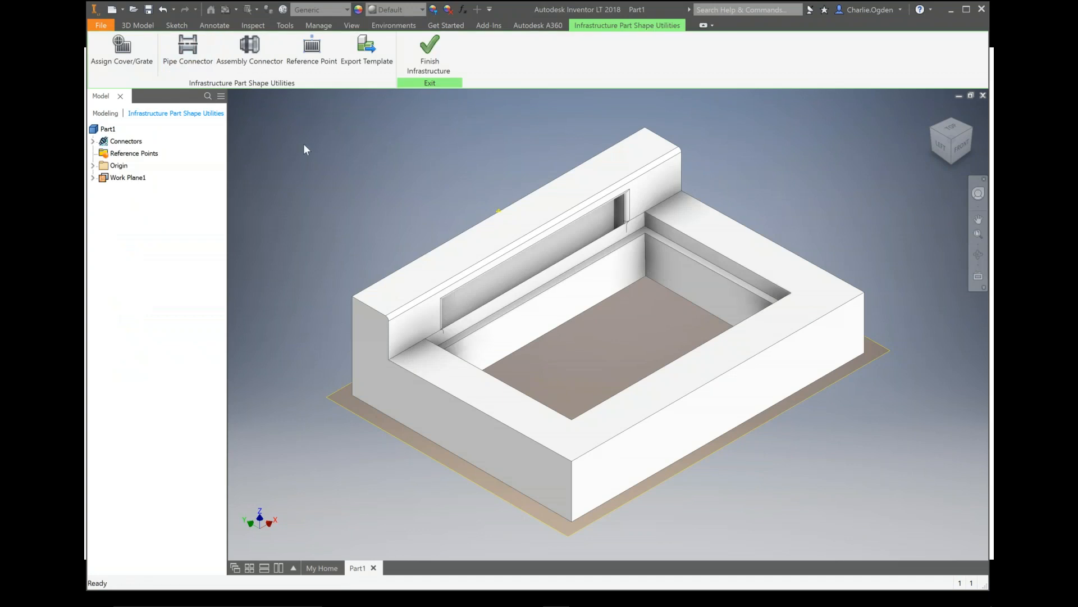
Add an assembly connector named GrateOrCoverPort at the center point of the grate recess's loop of edges
{"action": "left_click", "coordinate": [257, 54]}
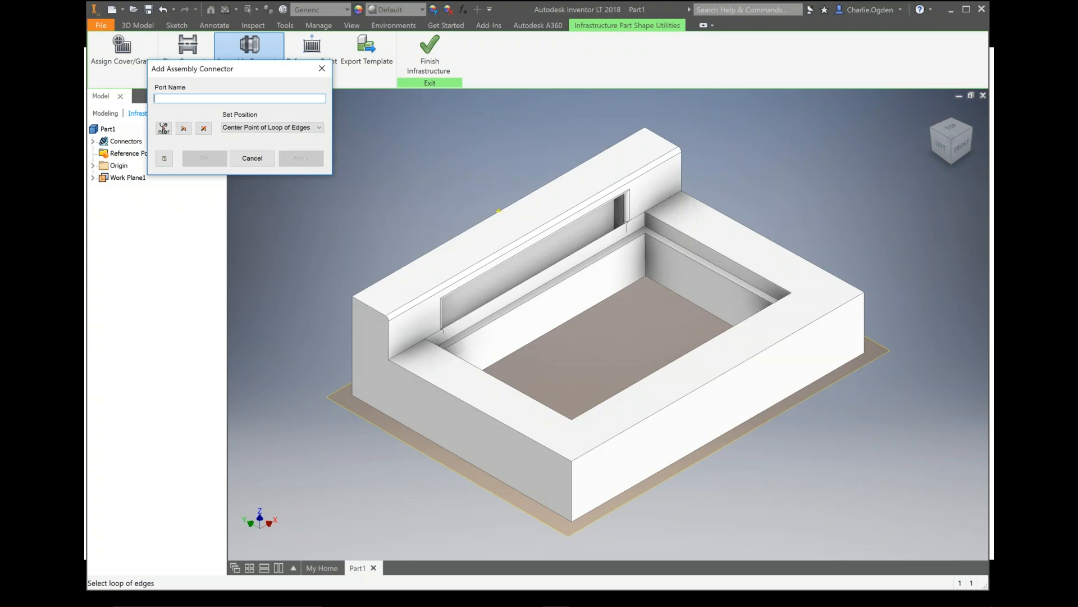
{"action": "type", "text": "CG"}
{"action": "key", "text": "BackSpace"}
{"action": "key", "text": "BackSpace"}
{"action": "type", "text": "G"}
{"action": "left_click", "coordinate": [163, 129]}
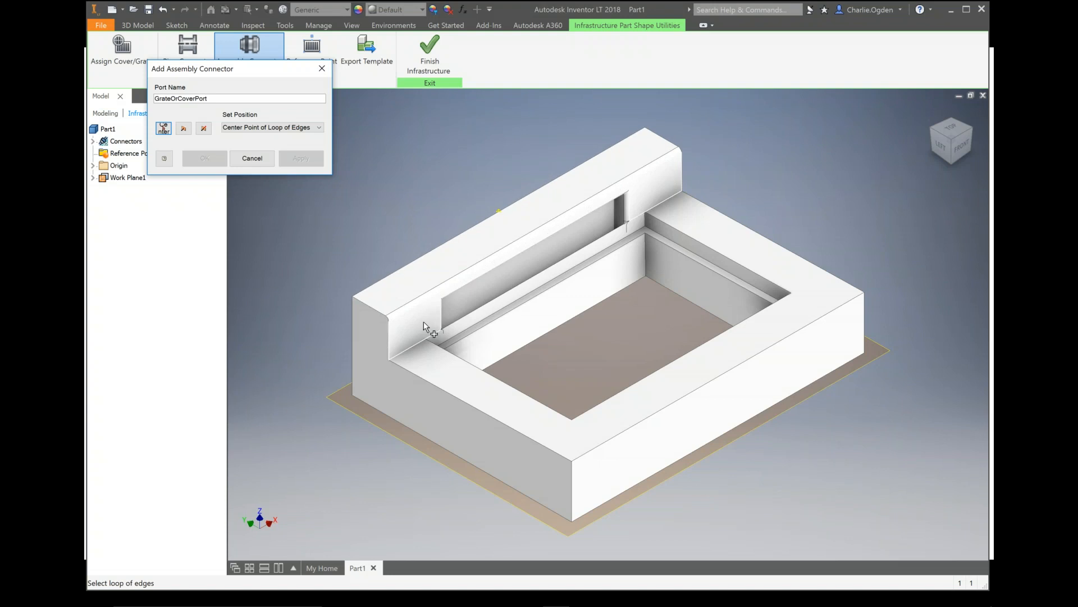
{"action": "left_click", "coordinate": [342, 403]}
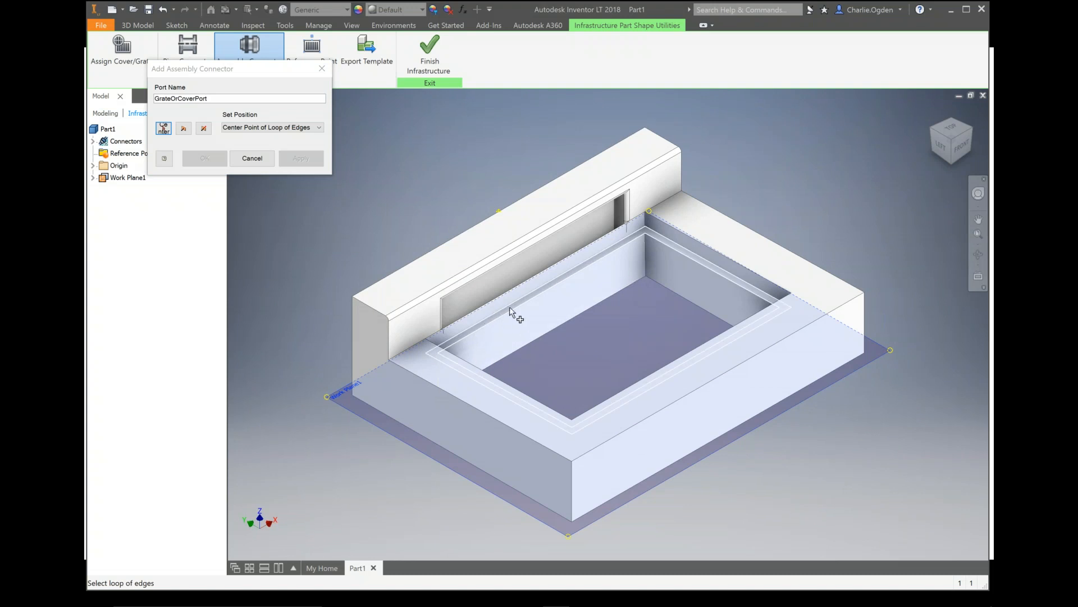
{"action": "mouse_move", "coordinate": [517, 305]}
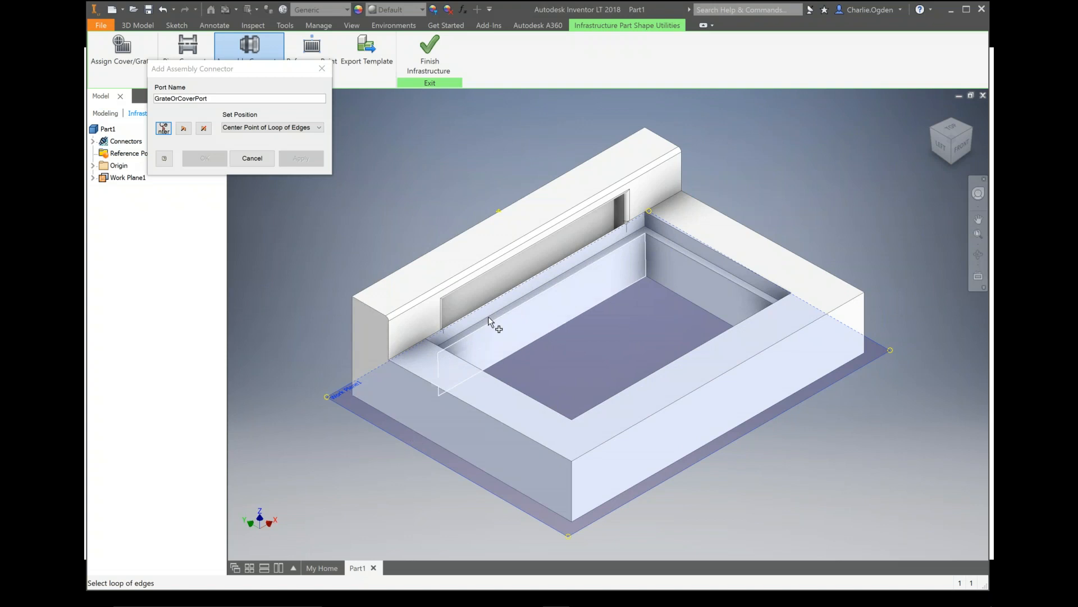
{"action": "left_click", "coordinate": [517, 302]}
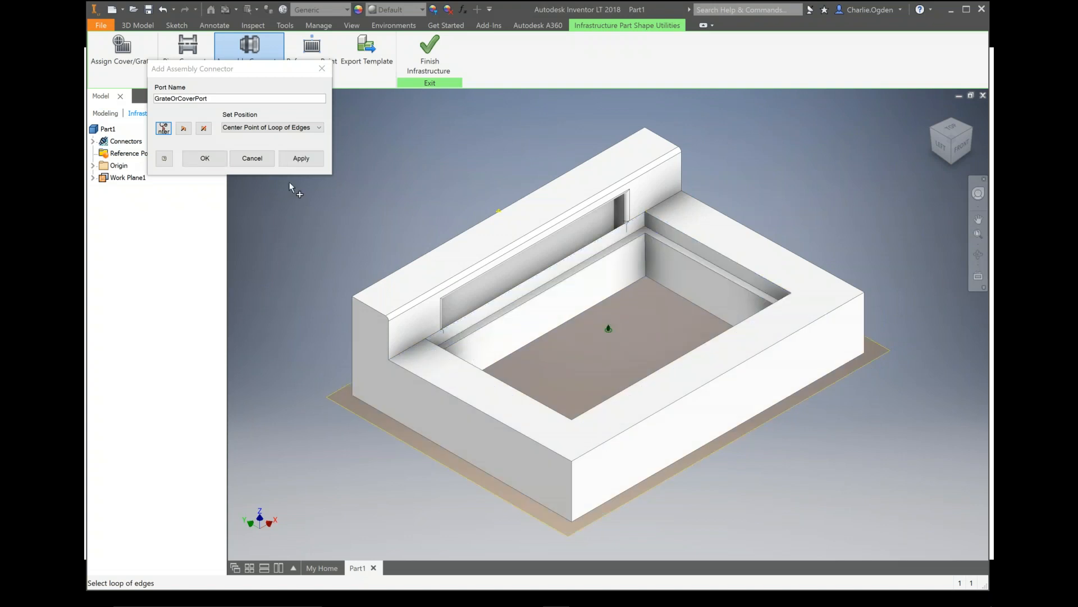
{"action": "left_click", "coordinate": [205, 158]}
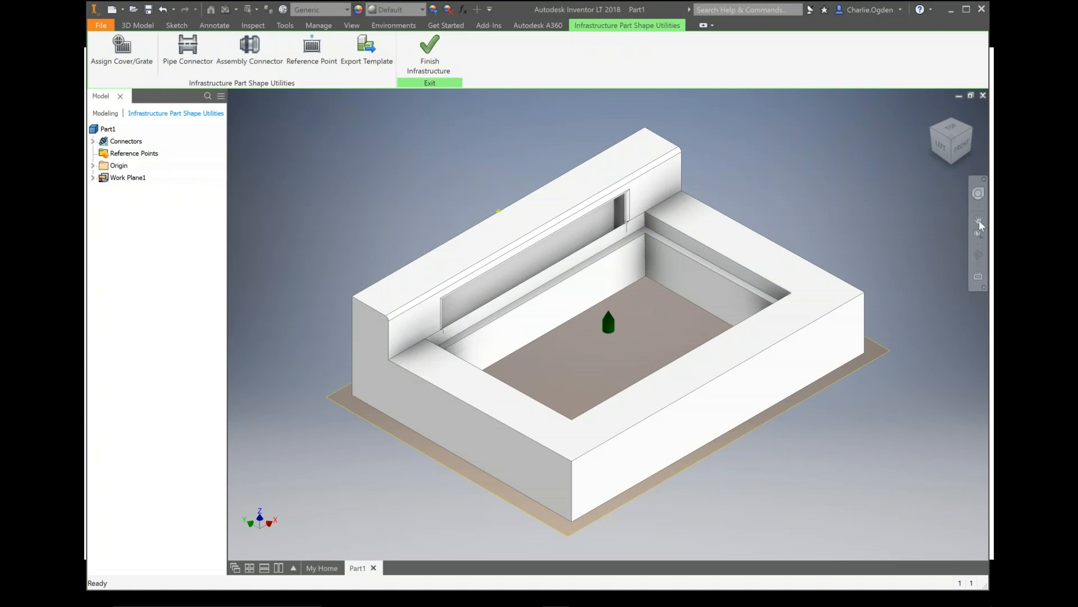
Try to add an assembly connector named UndergroundStructurePort at the center point of the underside's outer loop of edges
{"action": "left_click", "coordinate": [978, 254]}
{"action": "left_click_drag", "start_coordinate": [681, 335], "coordinate": [697, 252]}
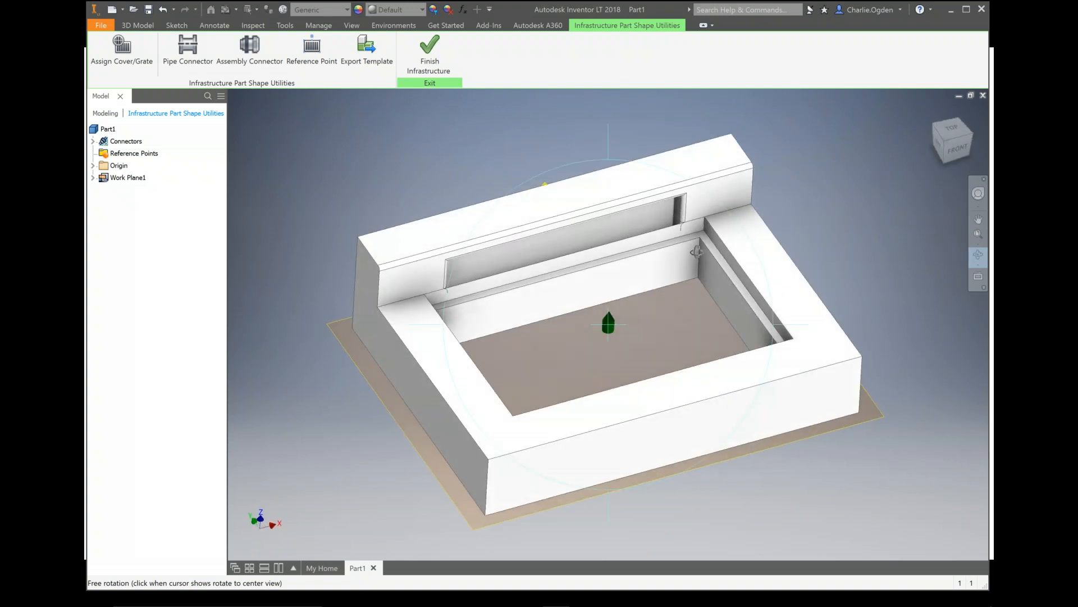
{"action": "left_click", "coordinate": [249, 49]}
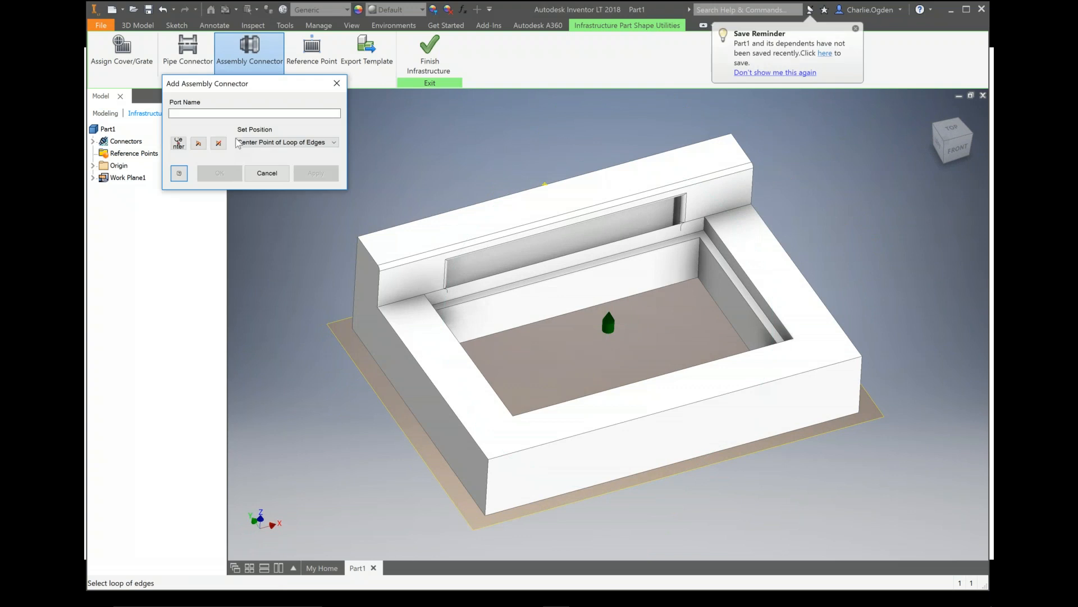
{"action": "left_click", "coordinate": [204, 113]}
{"action": "type", "text": "UndergroundStructurePort"}
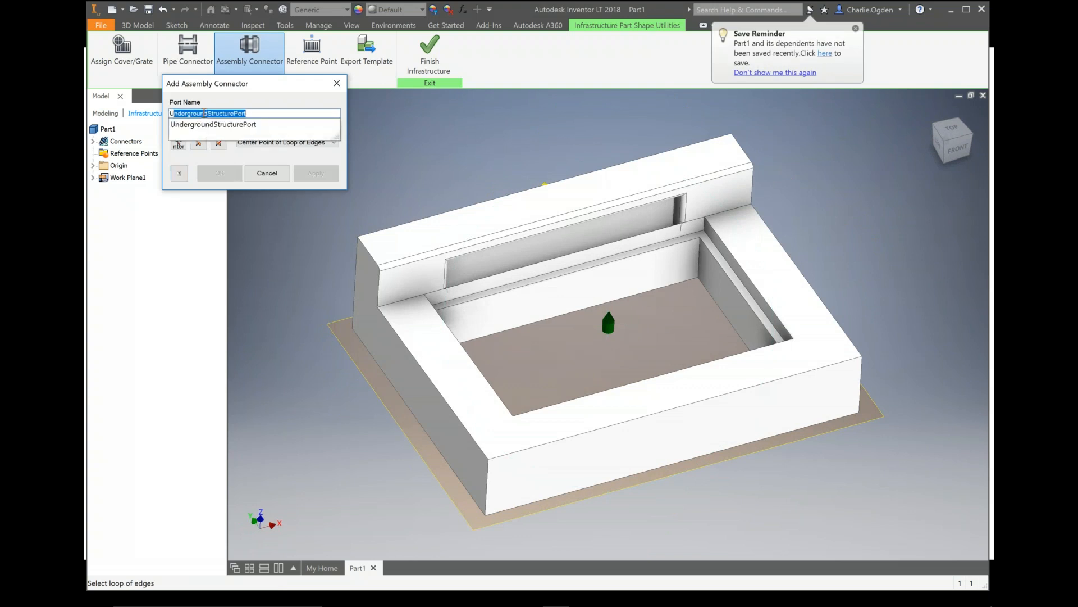
{"action": "left_click", "coordinate": [217, 134]}
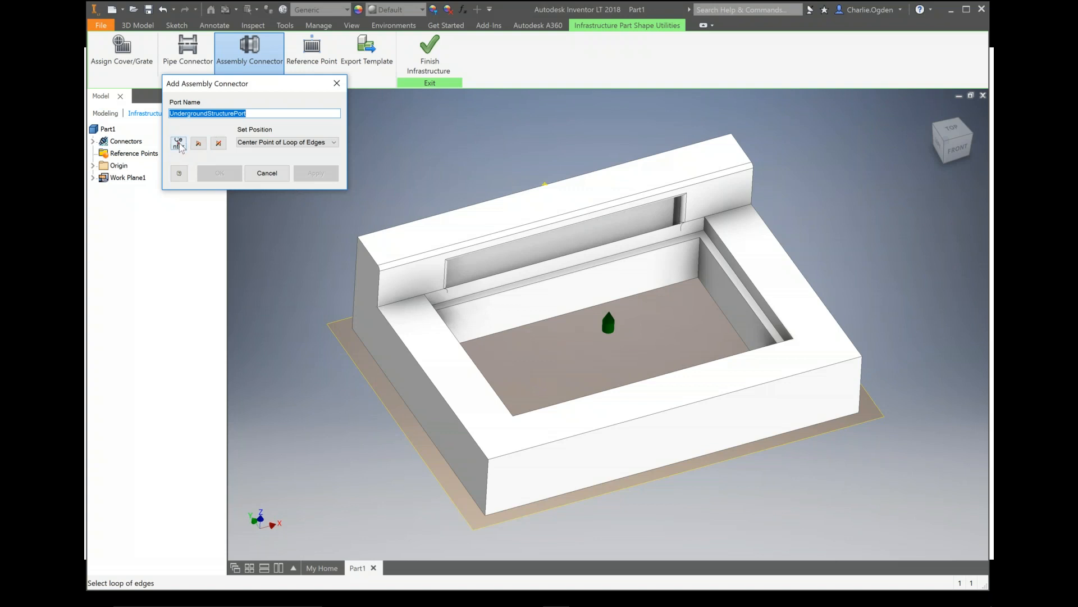
{"action": "left_click", "coordinate": [956, 148]}
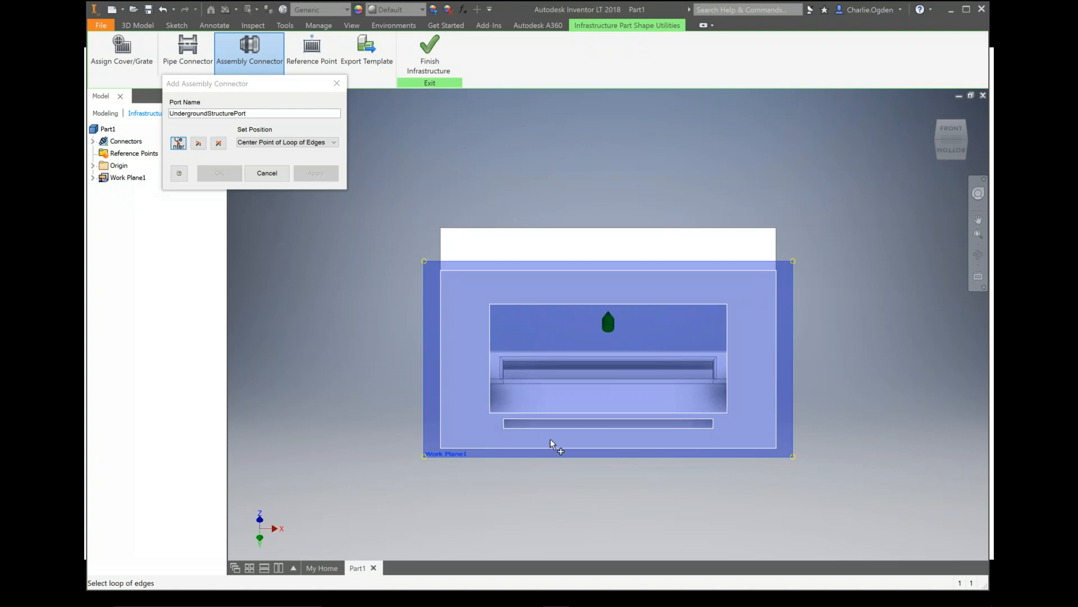
{"action": "left_click", "coordinate": [466, 293]}
Set the CGWidth parameter to 12 in
{"action": "left_click", "coordinate": [977, 254]}
{"action": "left_click_drag", "start_coordinate": [603, 263], "coordinate": [632, 288]}
{"action": "left_click", "coordinate": [462, 9]}
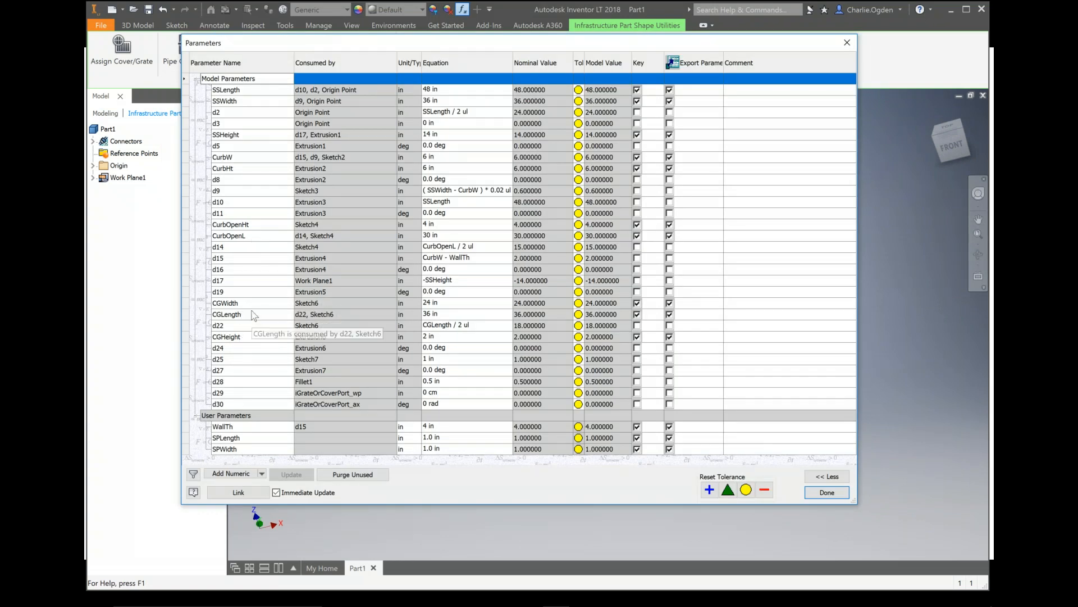
{"action": "double_click", "coordinate": [428, 303]}
{"action": "type", "text": "12"}
{"action": "key", "text": "Return"}
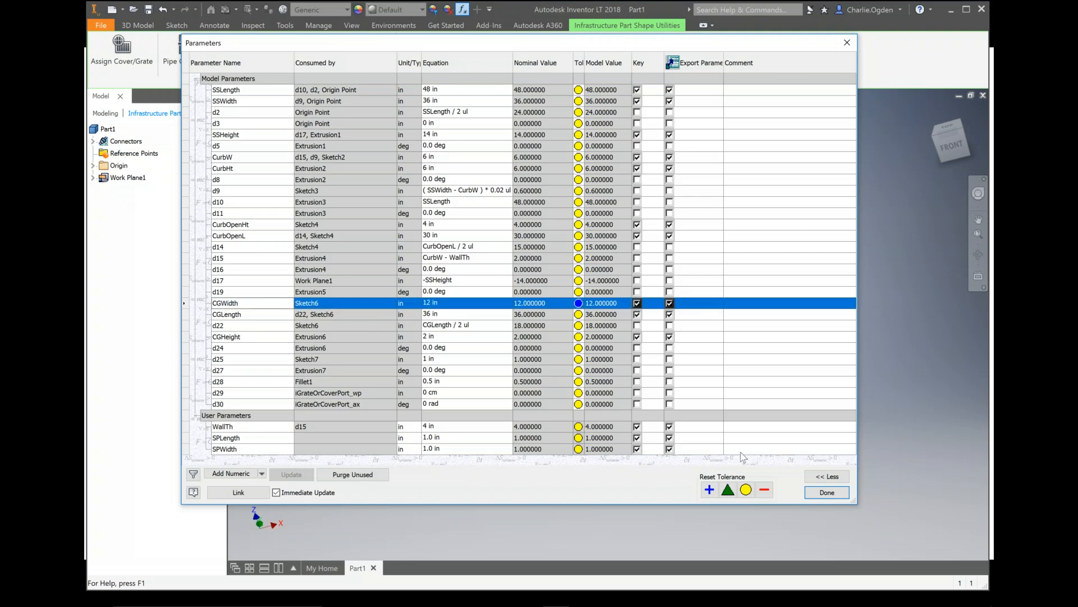
{"action": "left_click", "coordinate": [826, 492]}
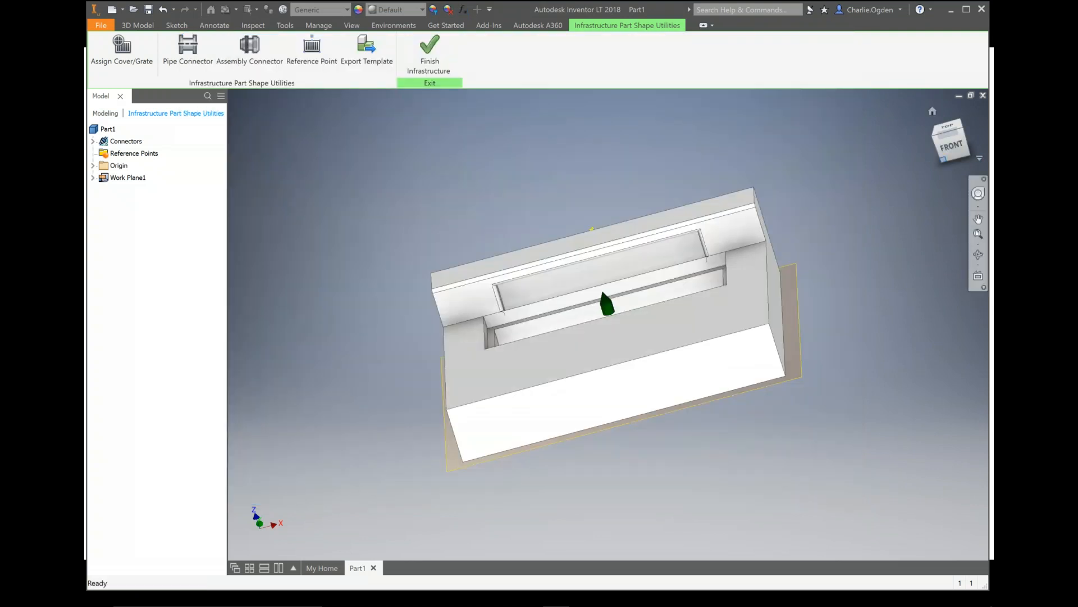
Examine the box's underside and the assembly connectors defined for the part
{"action": "left_click", "coordinate": [978, 254]}
{"action": "left_click_drag", "start_coordinate": [730, 314], "coordinate": [546, 354]}
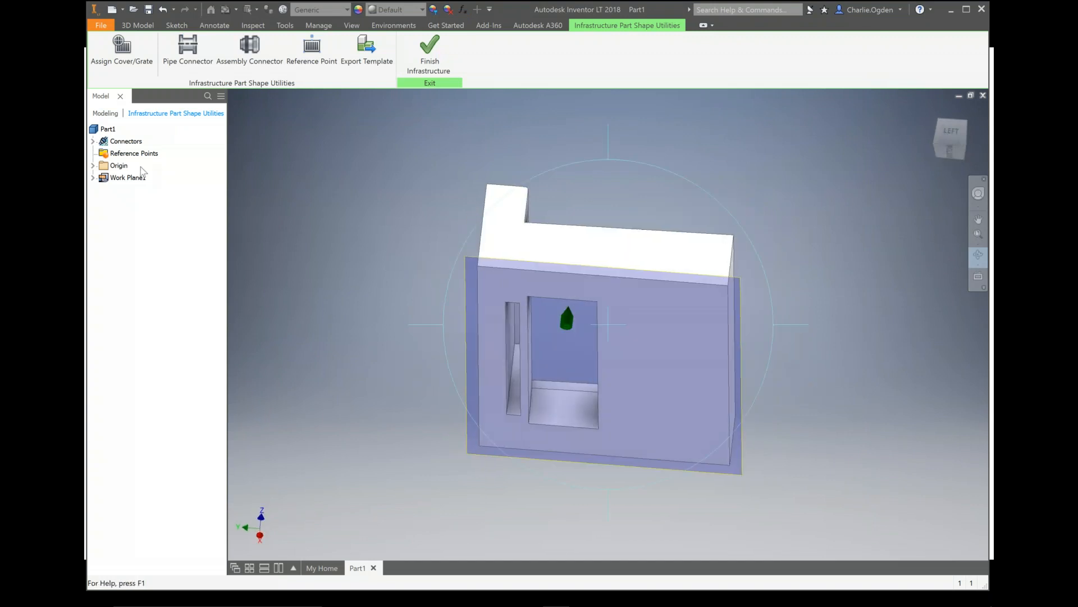
{"action": "left_click", "coordinate": [94, 142]}
{"action": "left_click", "coordinate": [102, 166]}
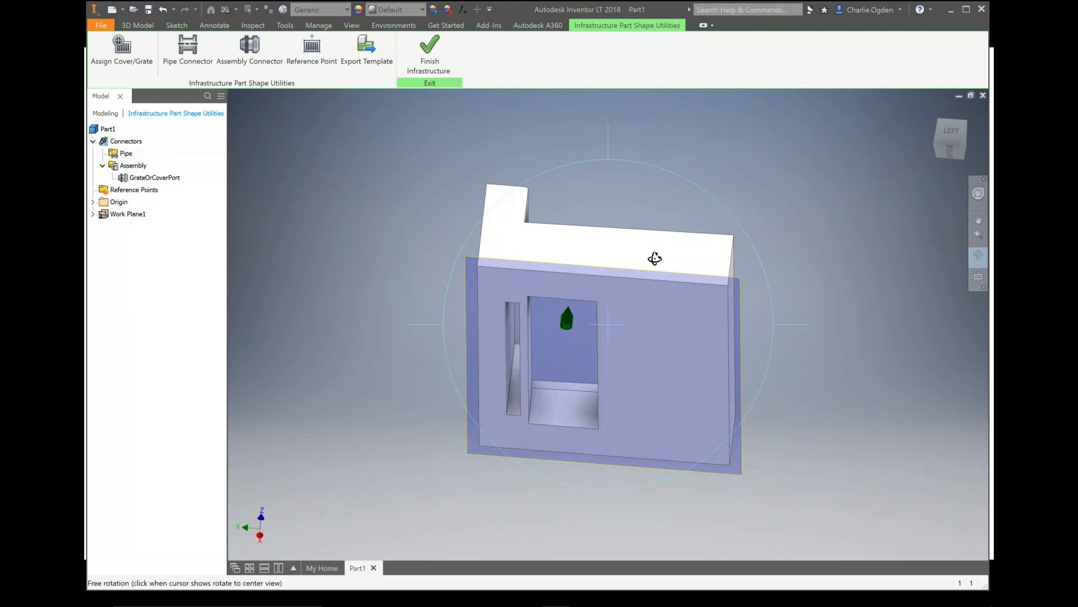
{"action": "left_click_drag", "start_coordinate": [664, 219], "coordinate": [655, 243]}
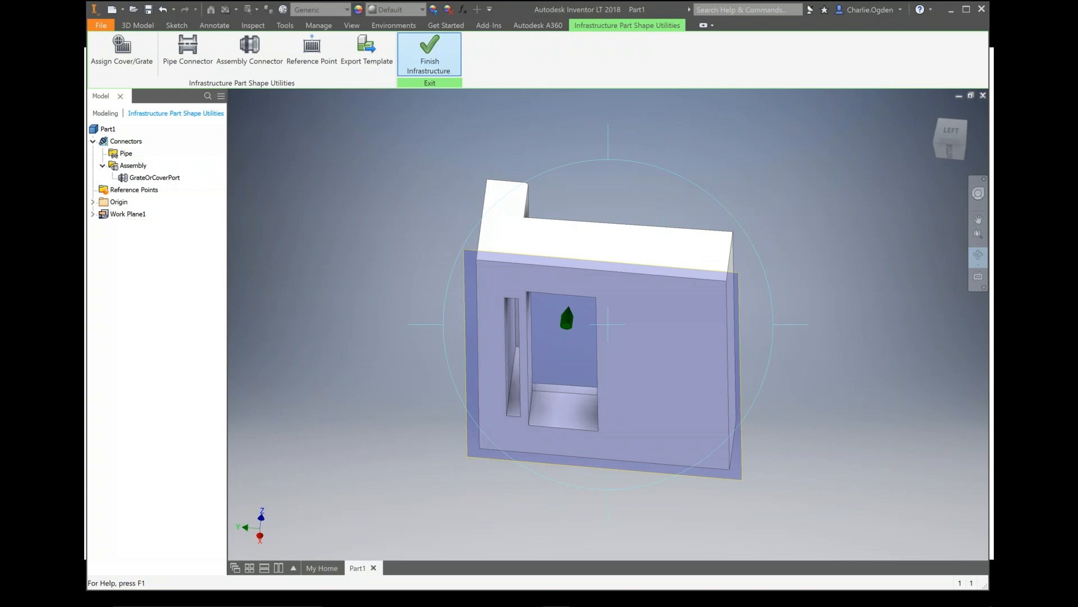
Finish the infrastructure environment and start a 2D sketch on the underside of the box
{"action": "left_click", "coordinate": [430, 83]}
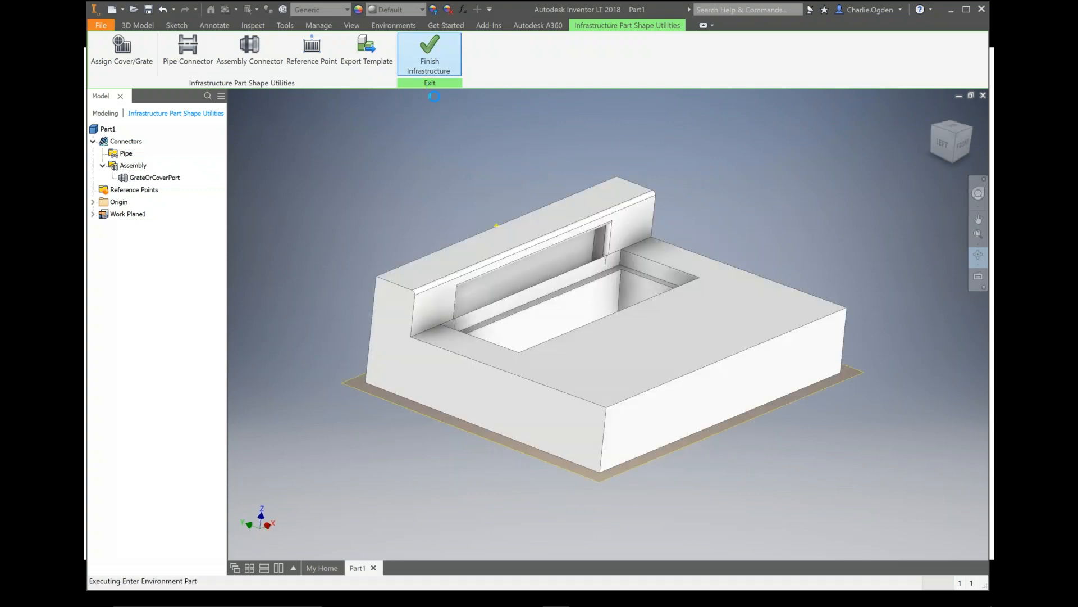
{"action": "left_click", "coordinate": [949, 160]}
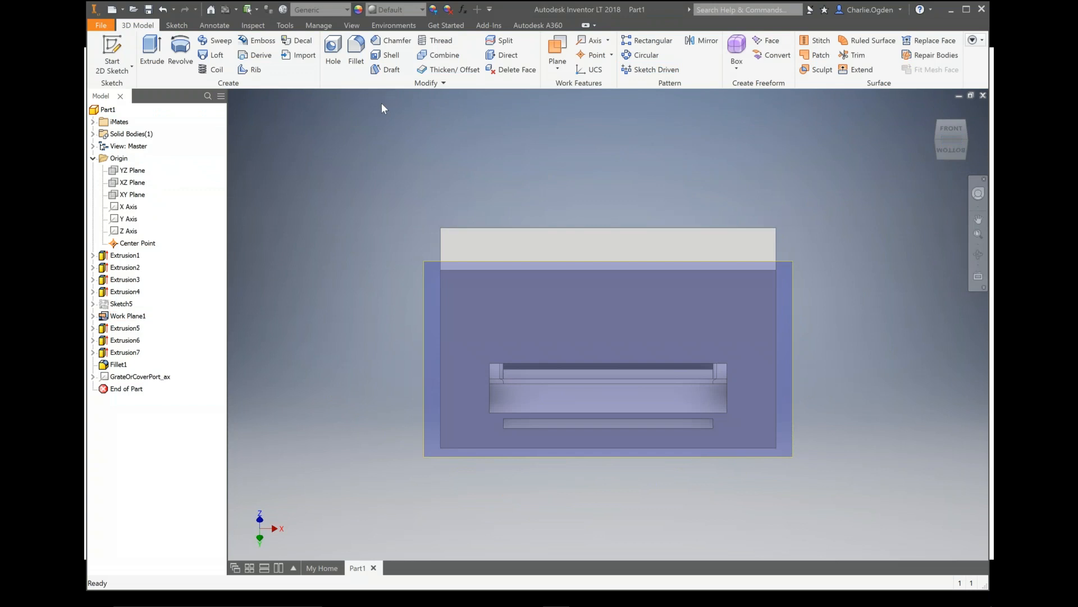
{"action": "left_click", "coordinate": [112, 53]}
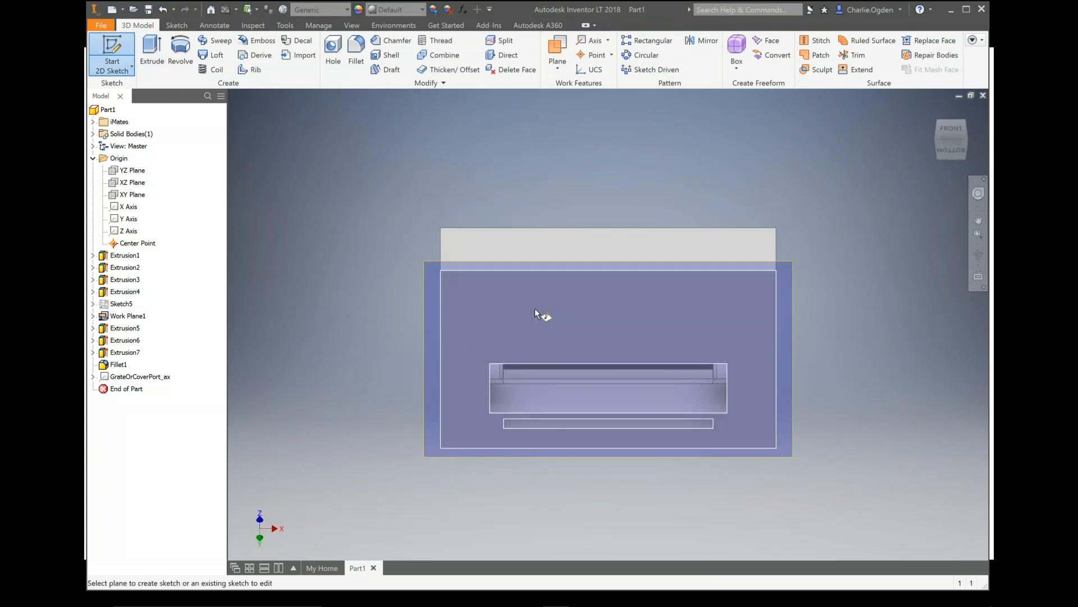
{"action": "left_click", "coordinate": [492, 309]}
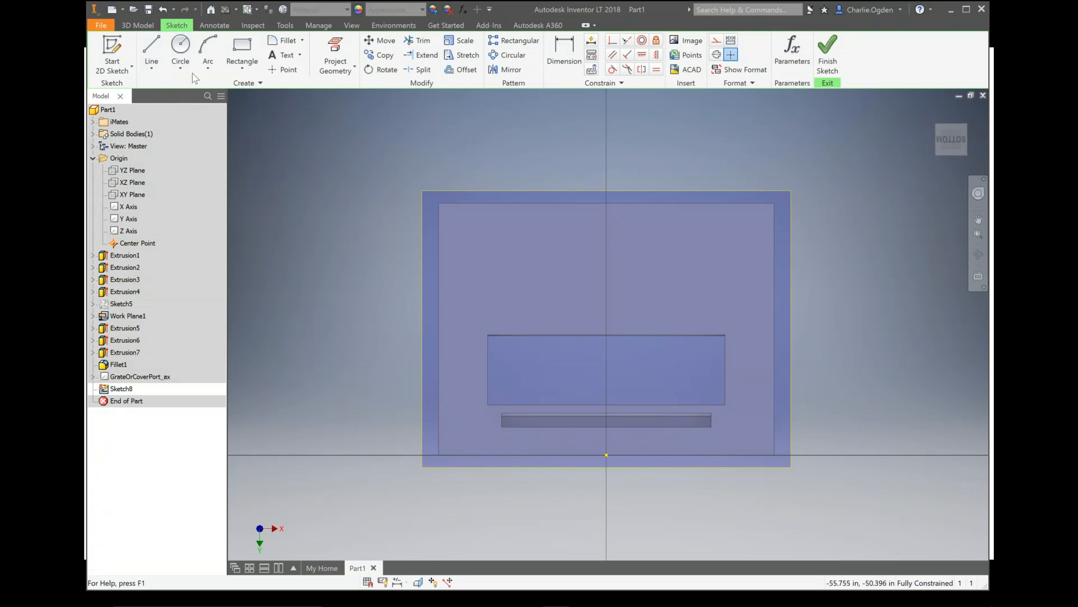
Project two diagonally opposite outer corners of the box's underside into the sketch
{"action": "left_click", "coordinate": [335, 57]}
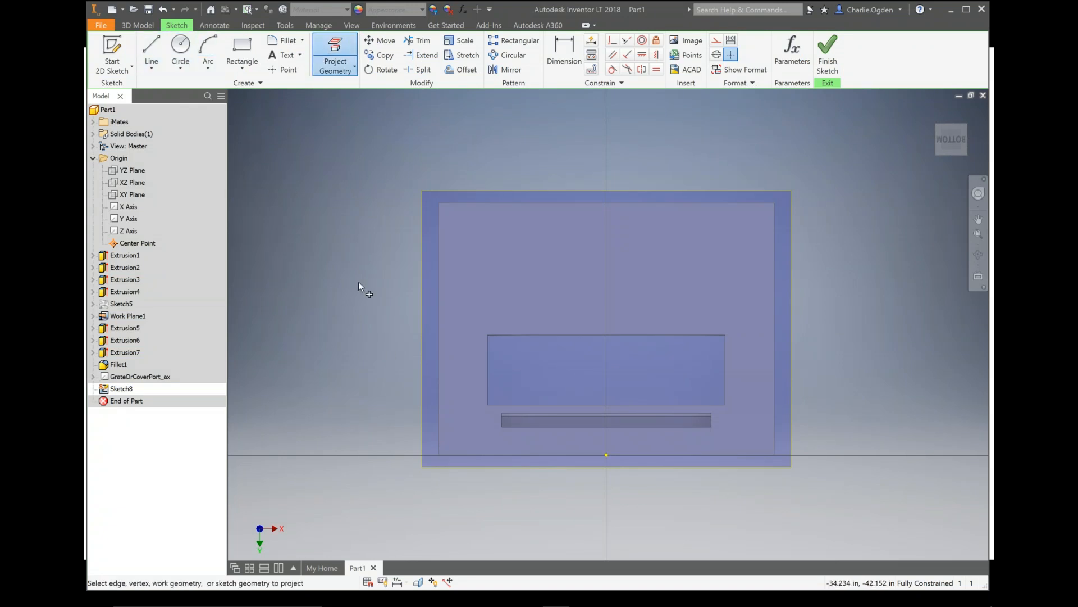
{"action": "left_click", "coordinate": [439, 456]}
{"action": "left_click", "coordinate": [774, 204]}
{"action": "right_click", "coordinate": [841, 251]}
{"action": "left_click", "coordinate": [850, 273]}
Draw a two-point rectangle between the two projected corners so it follows the underside's outer outline
{"action": "left_click", "coordinate": [242, 48]}
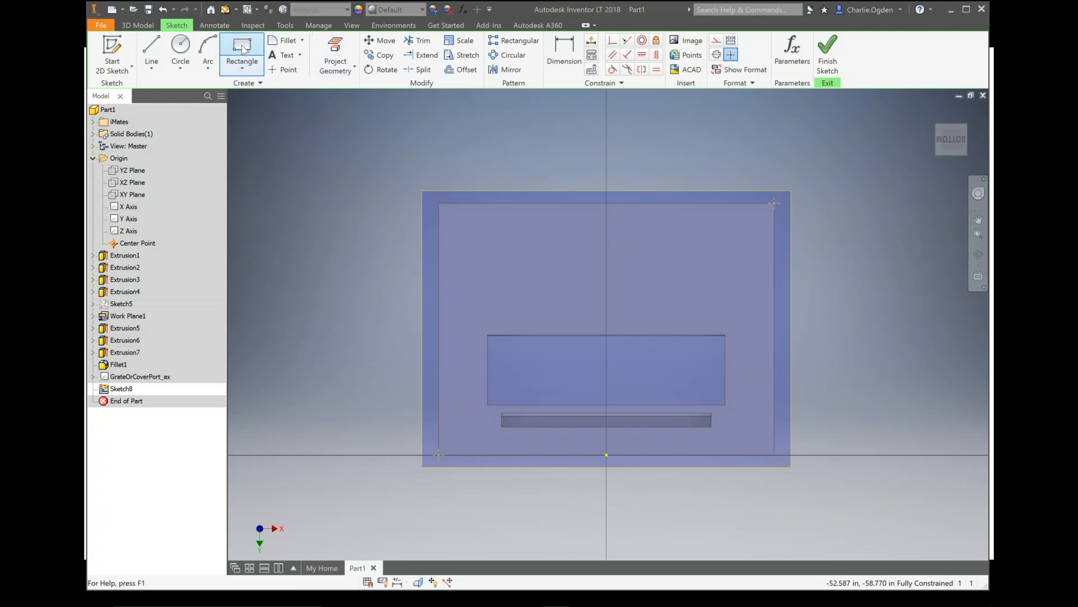
{"action": "left_click", "coordinate": [439, 454]}
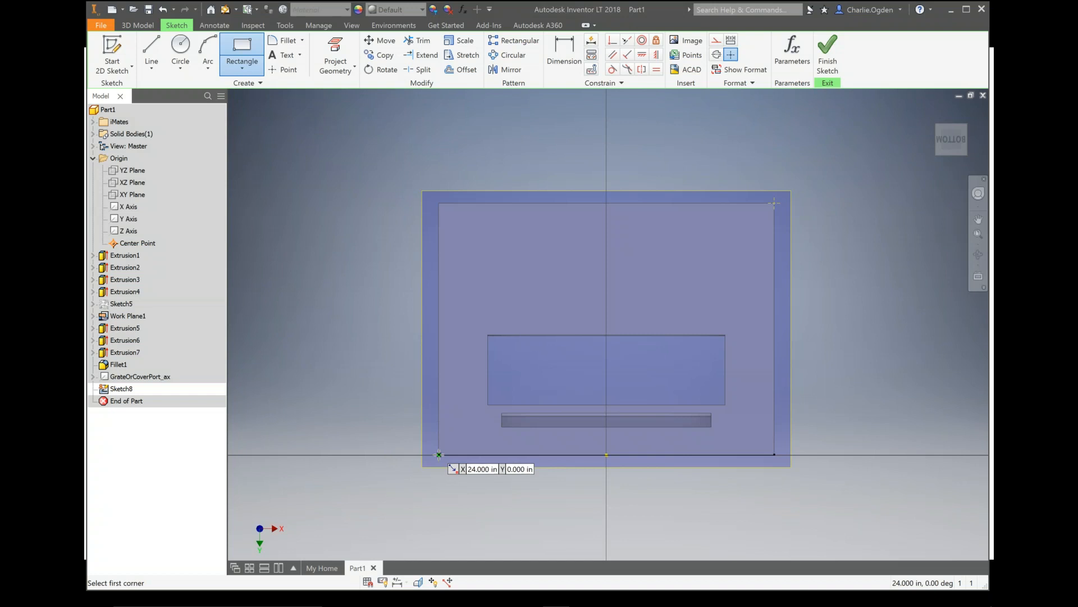
{"action": "left_click", "coordinate": [775, 203]}
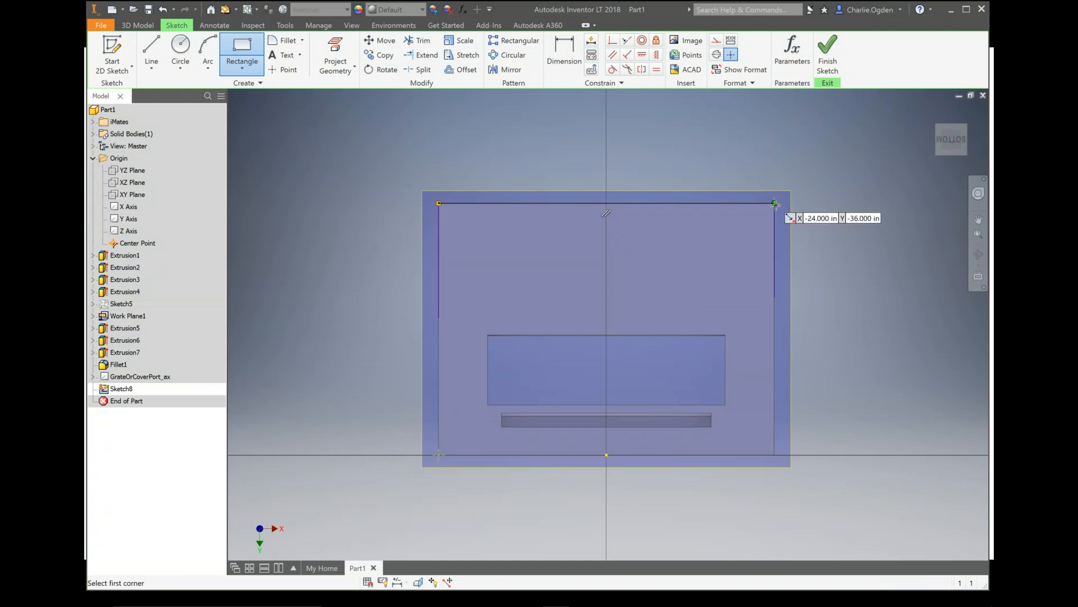
{"action": "right_click", "coordinate": [819, 163]}
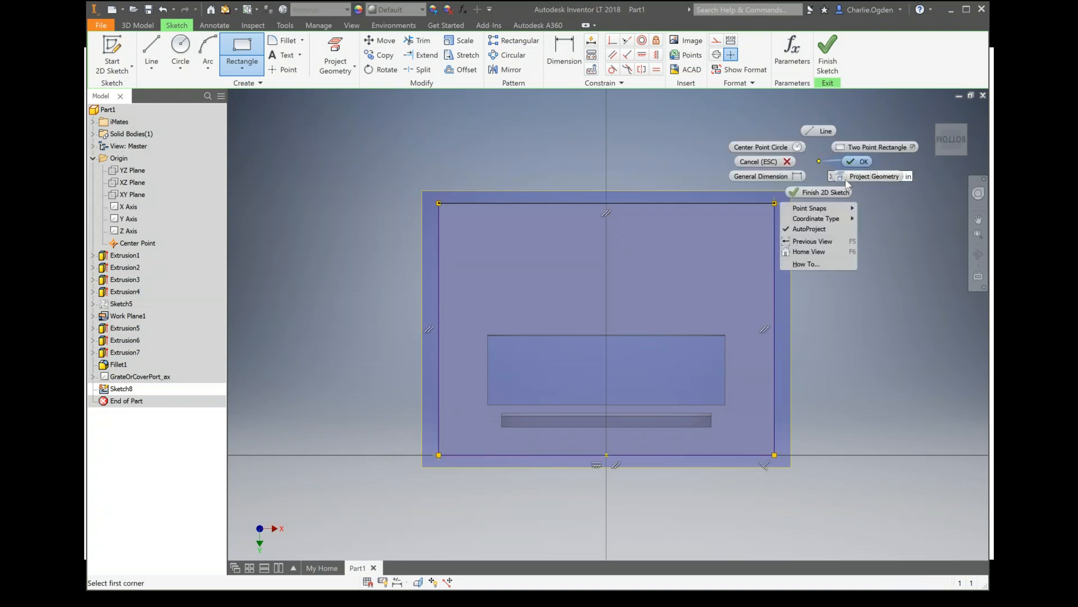
{"action": "left_click", "coordinate": [847, 178]}
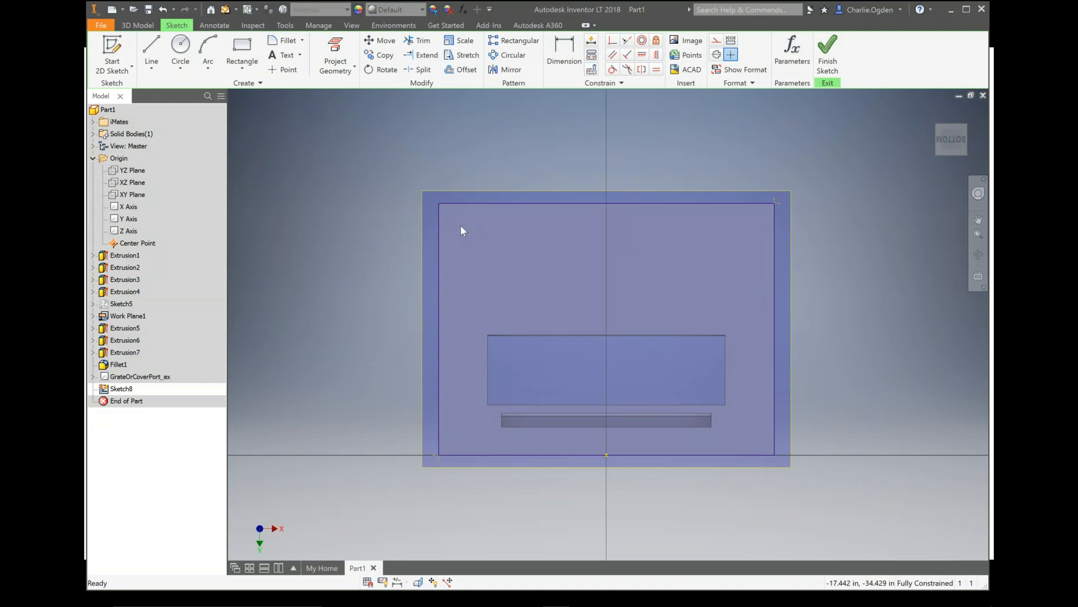
{"action": "left_click", "coordinate": [462, 70]}
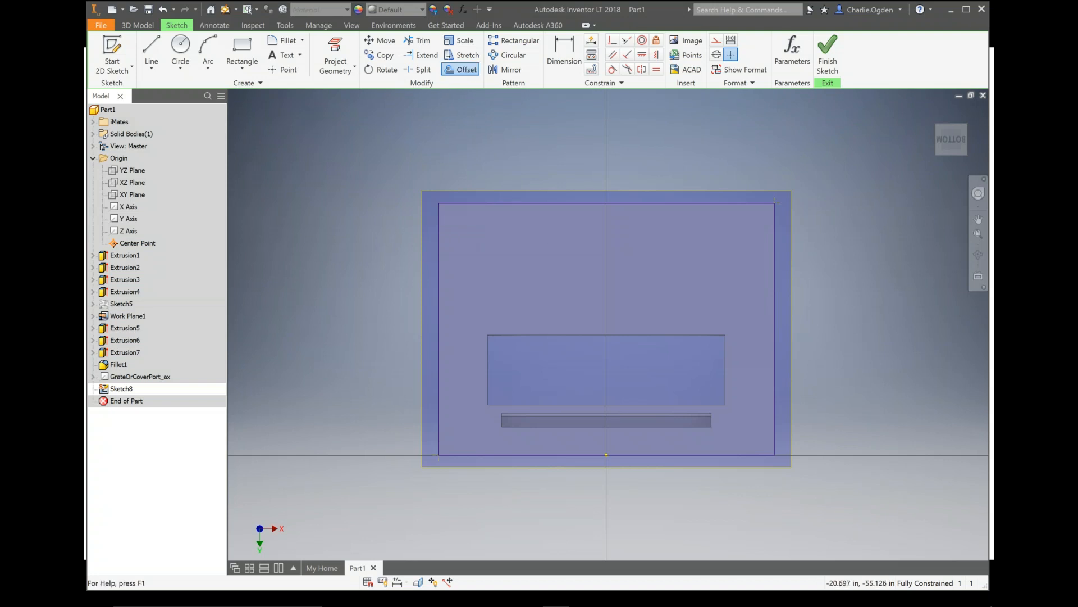
{"action": "left_click", "coordinate": [570, 204]}
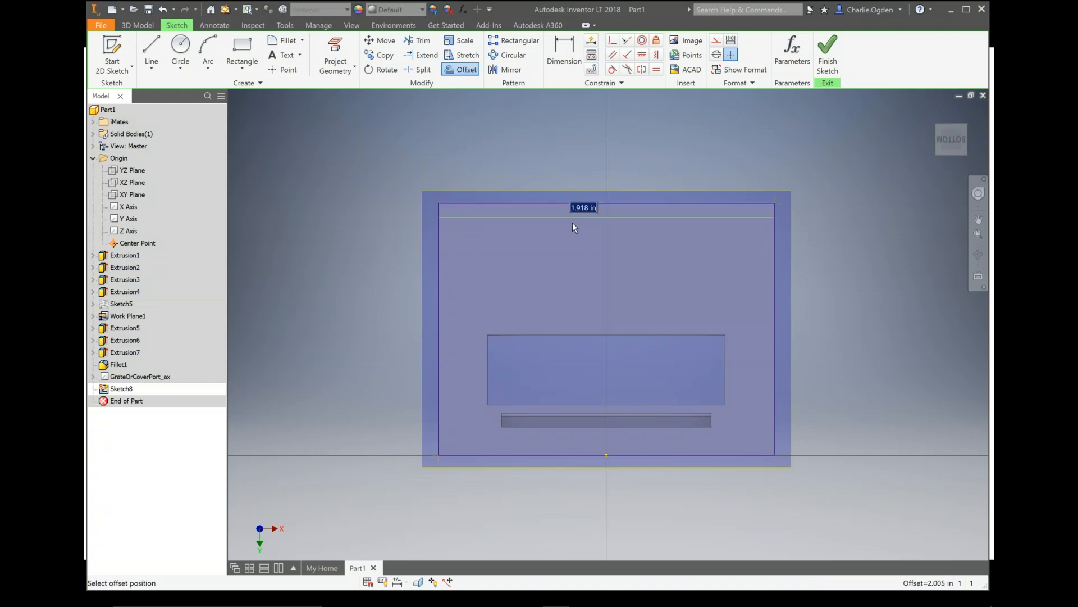
{"action": "key", "text": "Escape"}
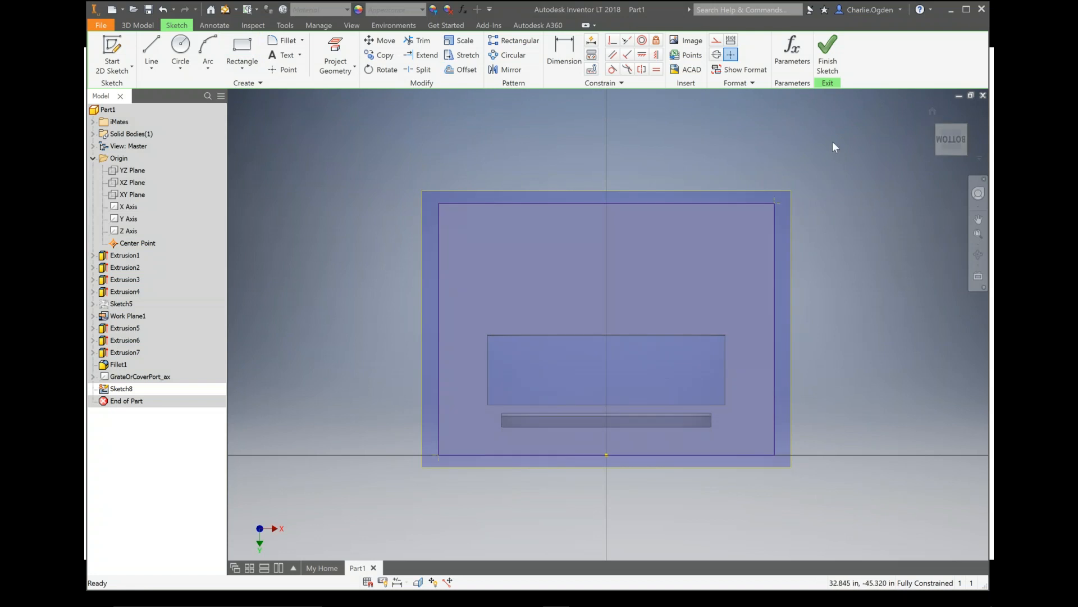
Undo the sketched rectangle and redraw it as a two-point rectangle between the two projected corners of the underside
{"action": "left_click", "coordinate": [461, 70]}
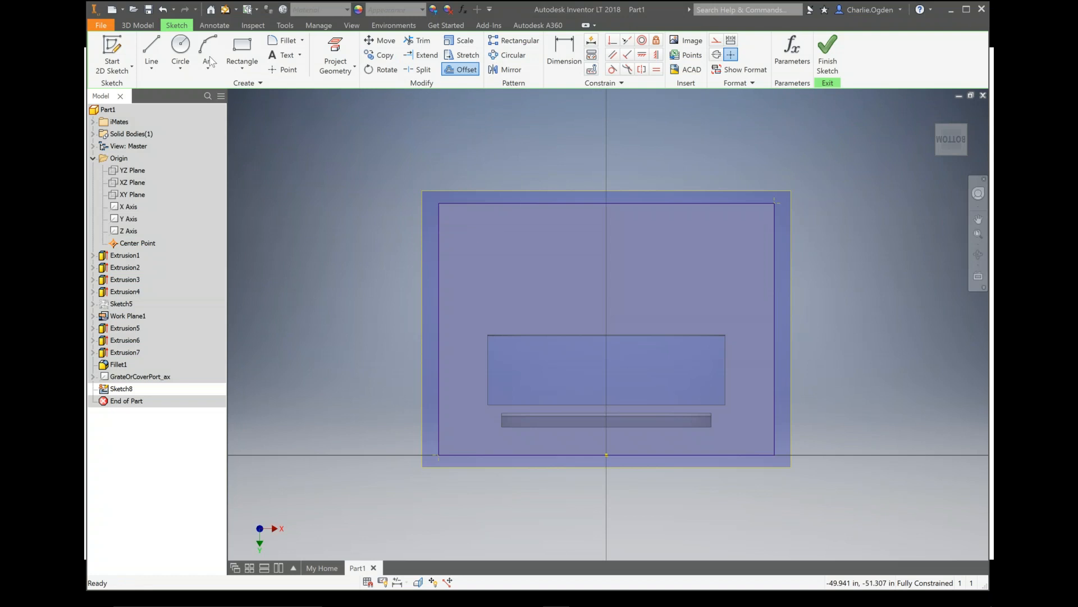
{"action": "key", "text": "ctrl+z"}
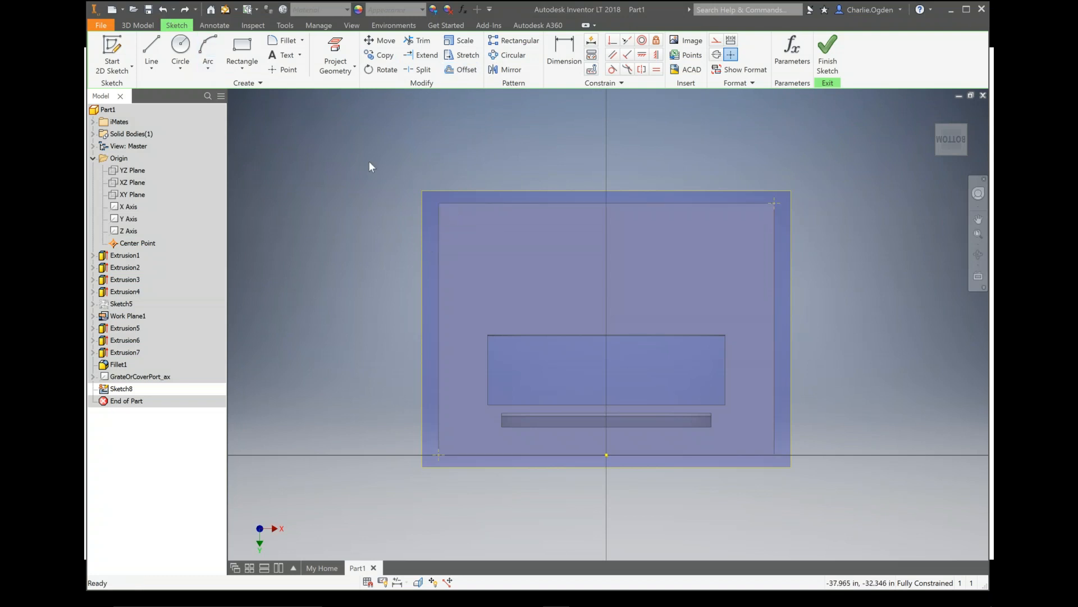
{"action": "left_click", "coordinate": [242, 51]}
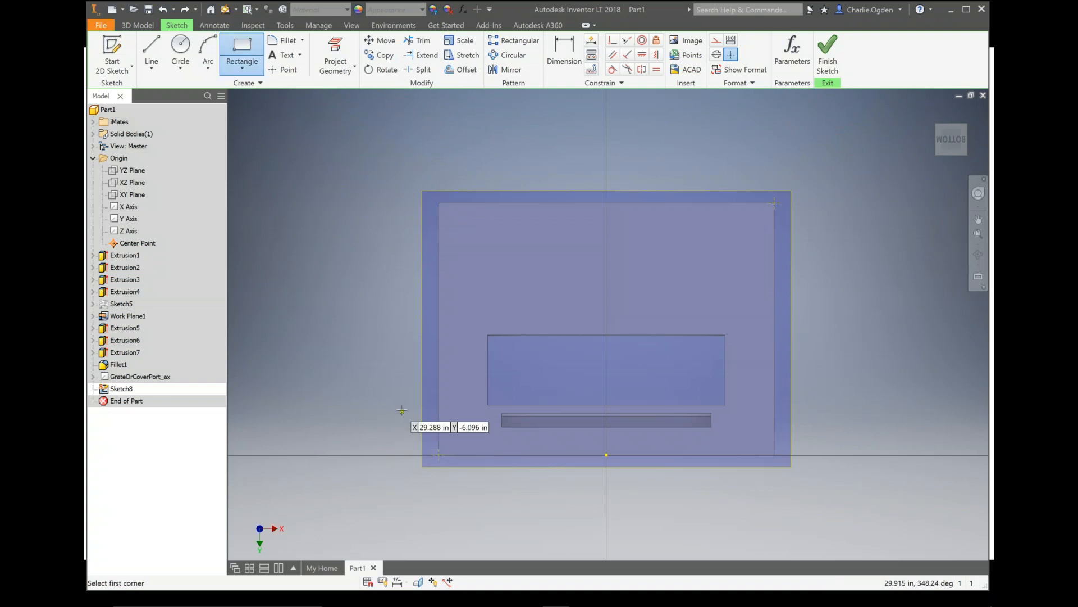
{"action": "left_click", "coordinate": [439, 455]}
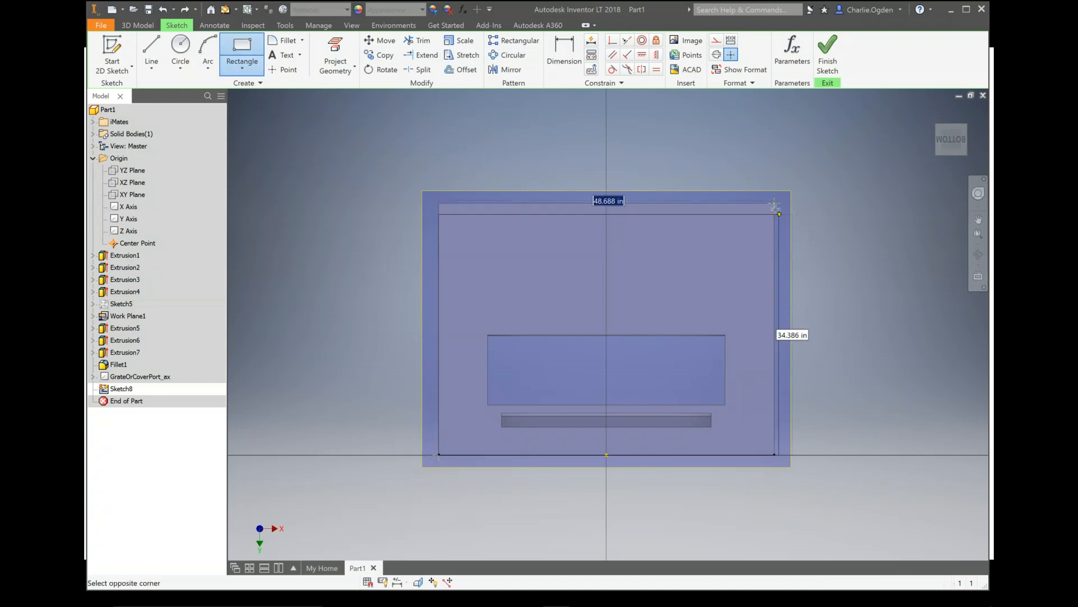
{"action": "left_click", "coordinate": [775, 202]}
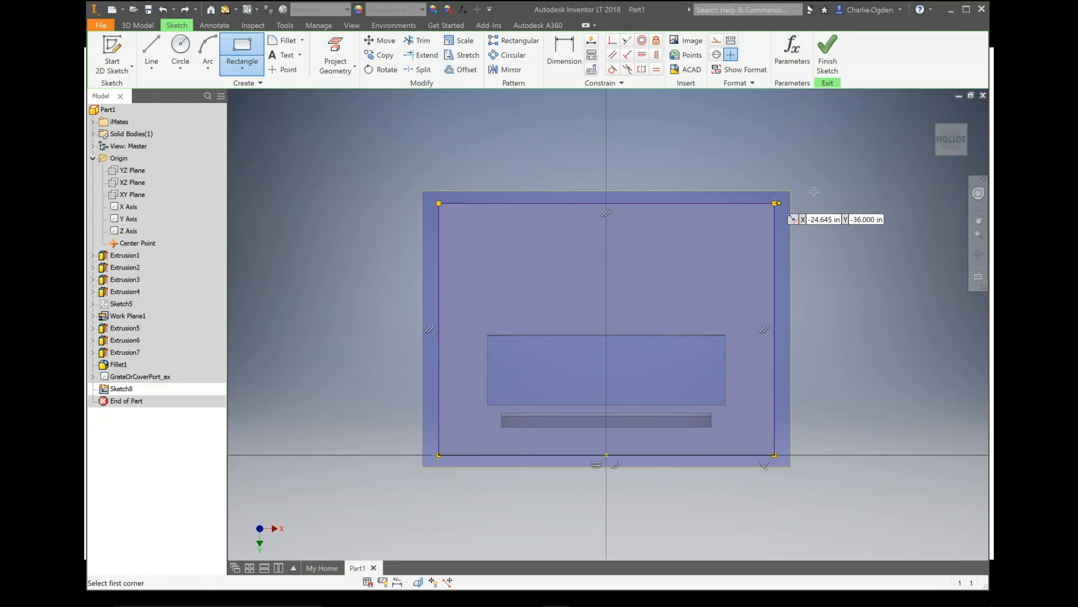
{"action": "right_click", "coordinate": [845, 175]}
{"action": "left_click", "coordinate": [880, 176]}
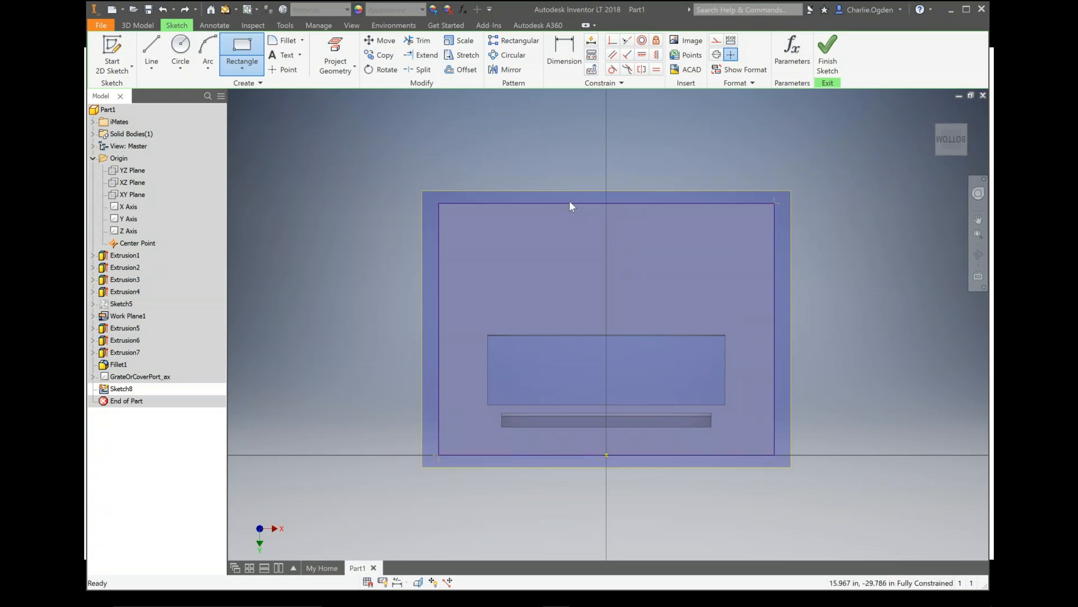
Offset the whole rectangle inward by the 4.000 in wall thickness parameter
{"action": "left_click", "coordinate": [460, 69]}
{"action": "left_click", "coordinate": [473, 204]}
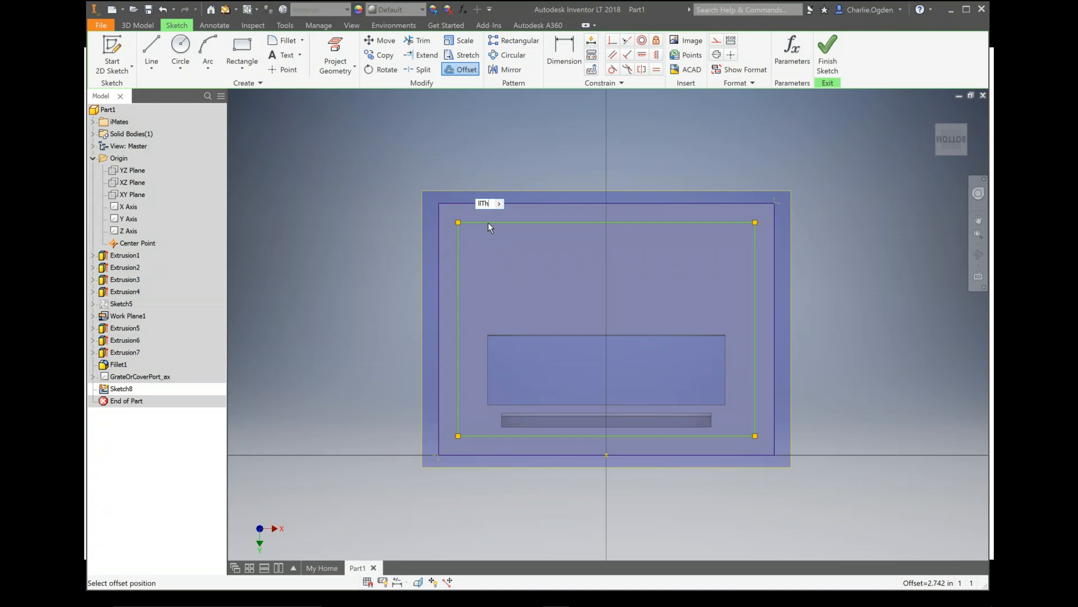
{"action": "key", "text": "Return"}
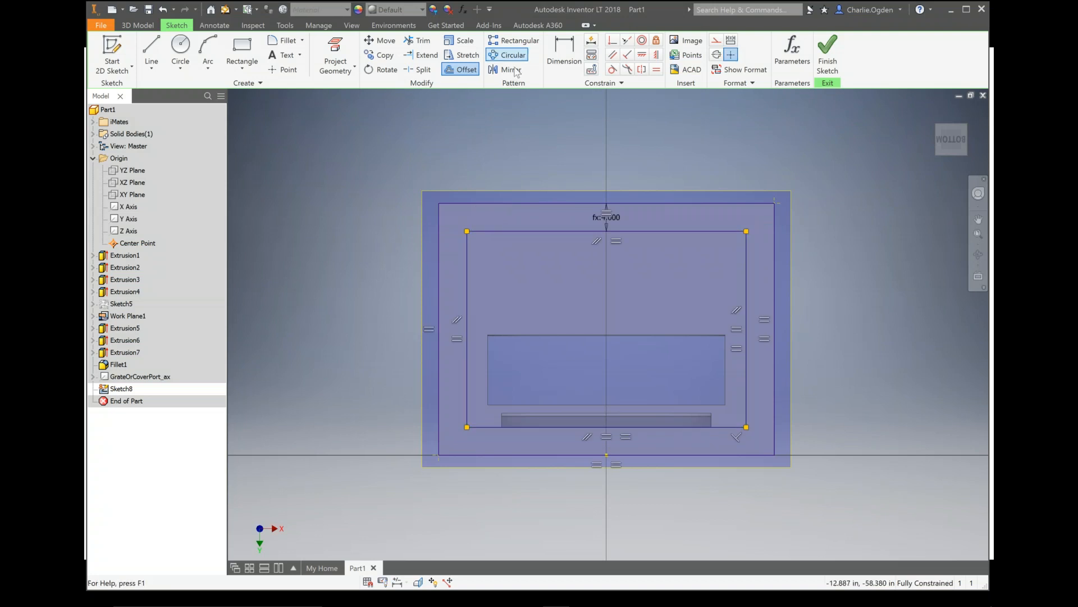
{"action": "right_click", "coordinate": [495, 113]}
{"action": "left_click", "coordinate": [530, 114]}
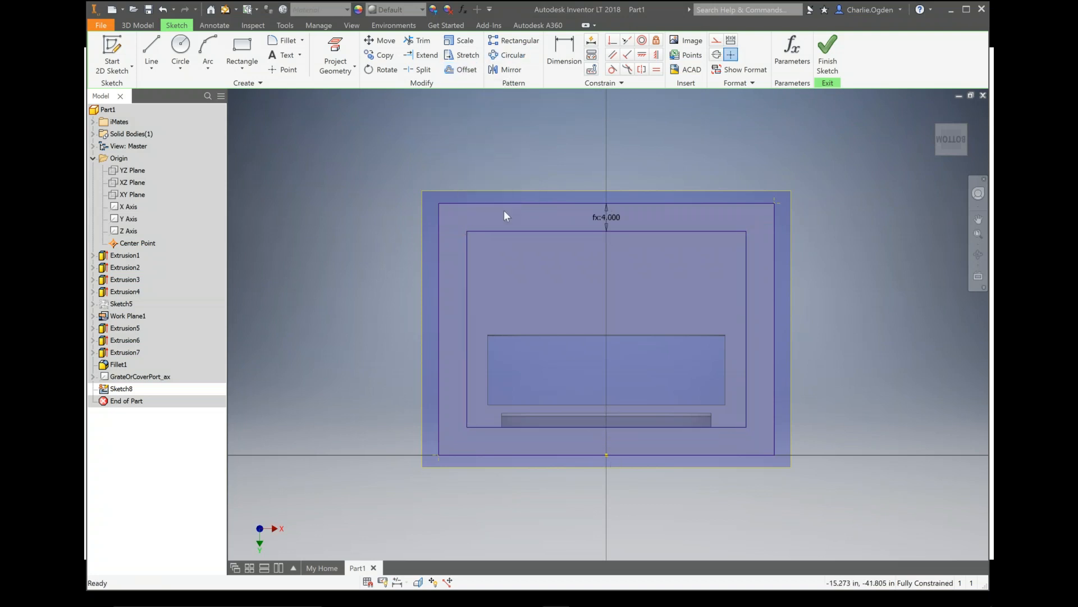
Finish the sketch and extrude the ring between the two rectangles by .01 in, joined to the box's underside
{"action": "left_click", "coordinate": [828, 60]}
{"action": "key", "text": "e"}
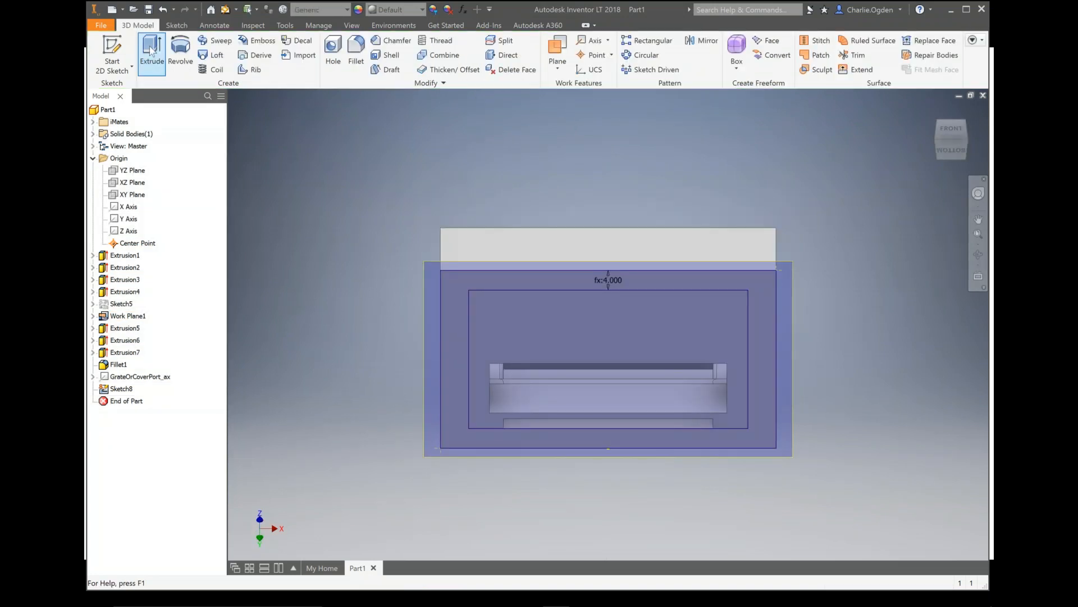
{"action": "left_click", "coordinate": [454, 296]}
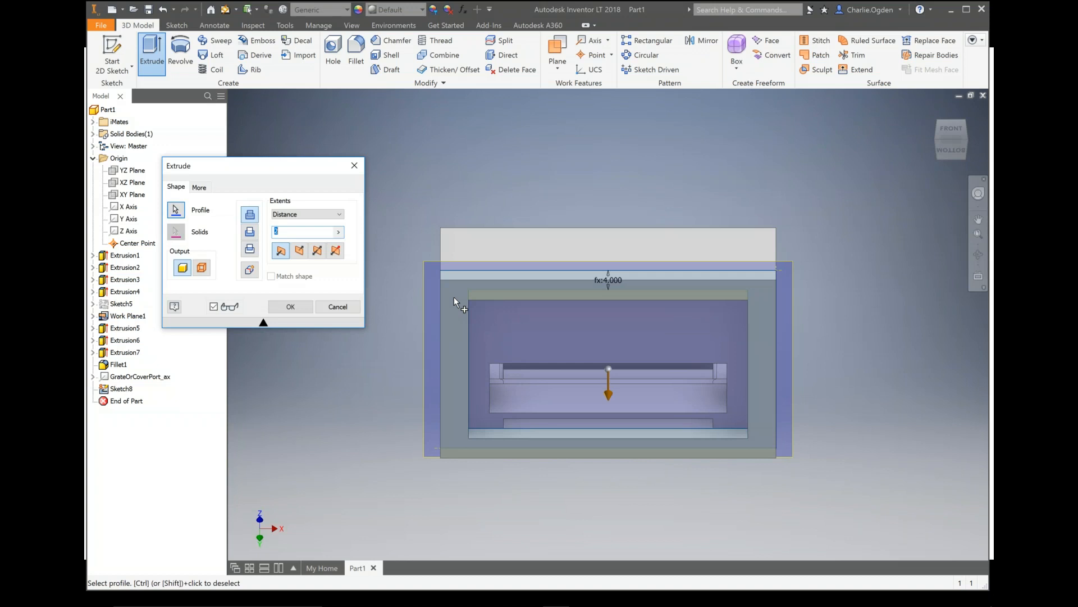
{"action": "type", "text": ".01"}
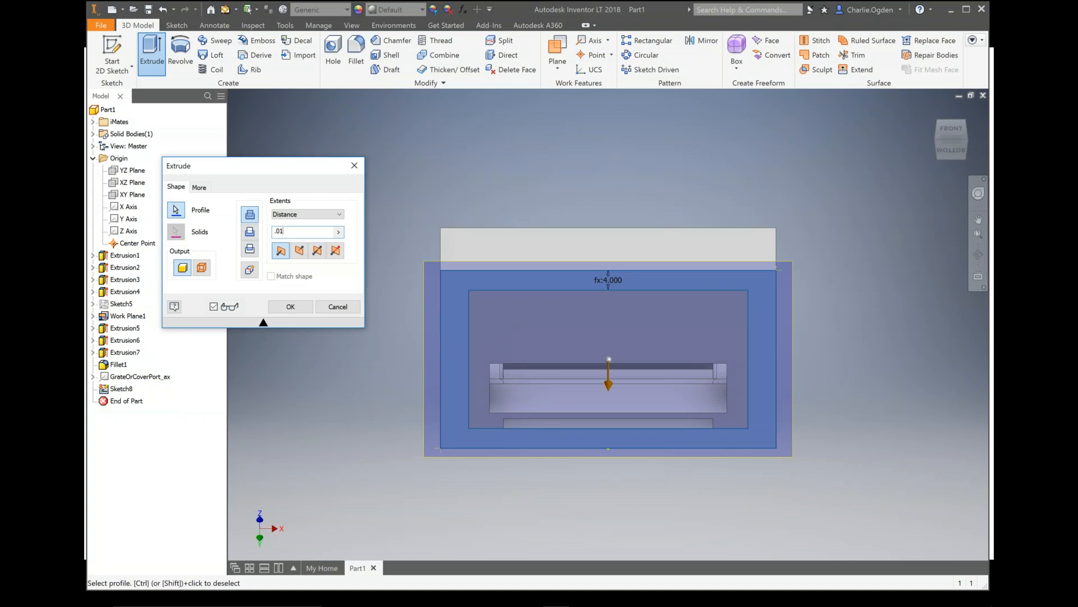
{"action": "left_click", "coordinate": [290, 306]}
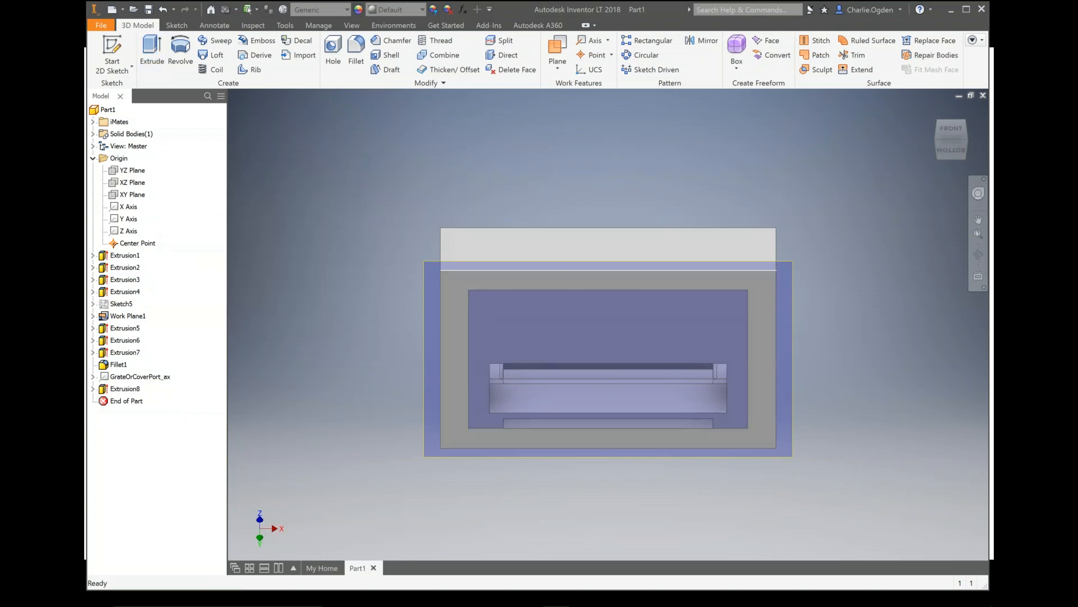
Hide the work plane shown around the underside of the box
{"action": "left_click", "coordinate": [424, 261]}
{"action": "right_click", "coordinate": [430, 289]}
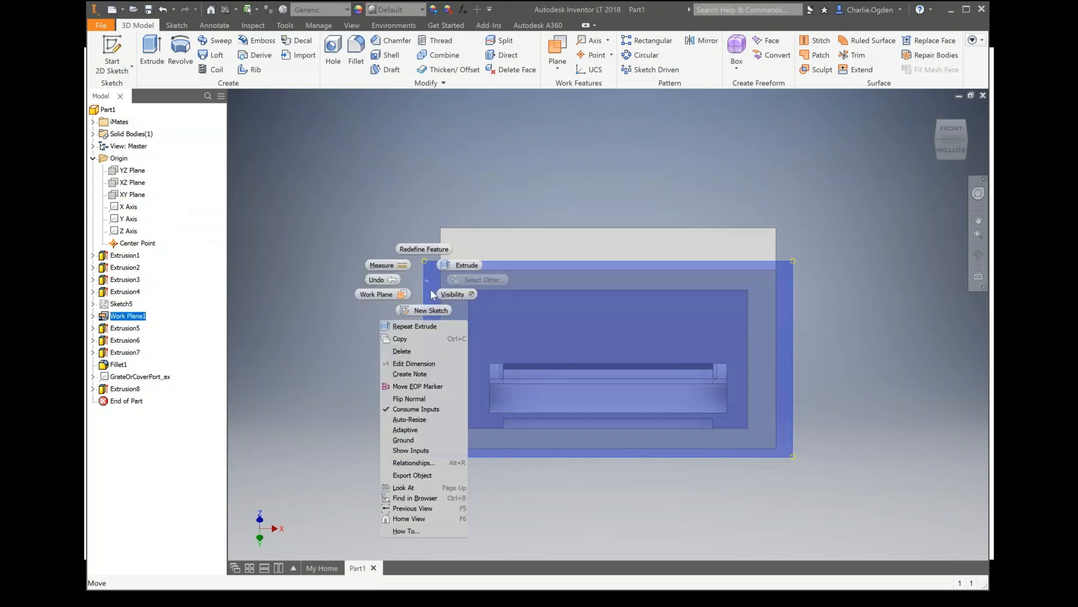
{"action": "left_click", "coordinate": [447, 292]}
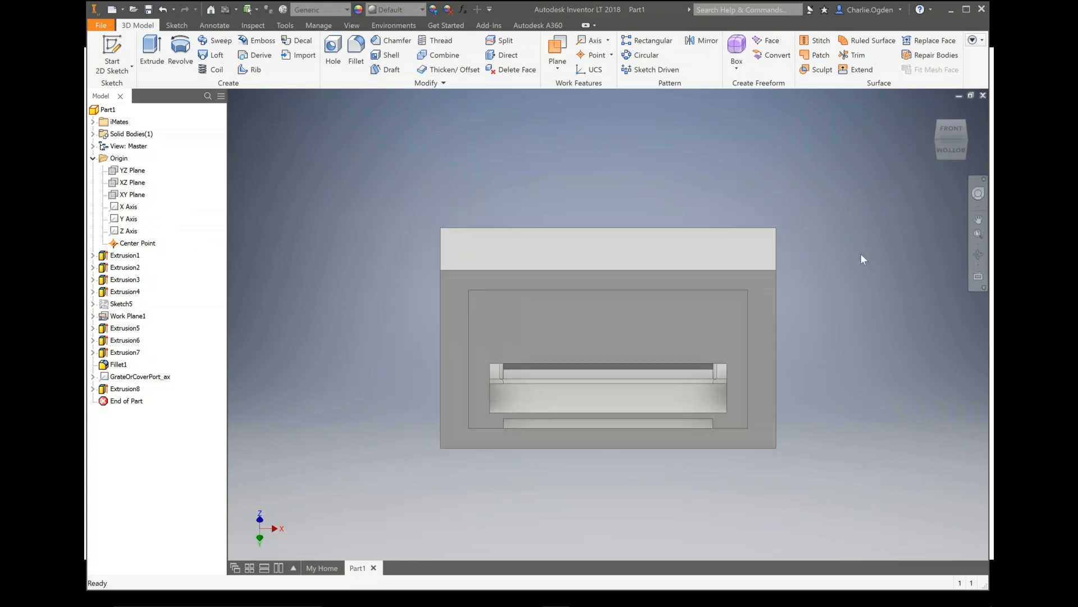
{"action": "left_click_drag", "start_coordinate": [950, 126], "coordinate": [872, 220]}
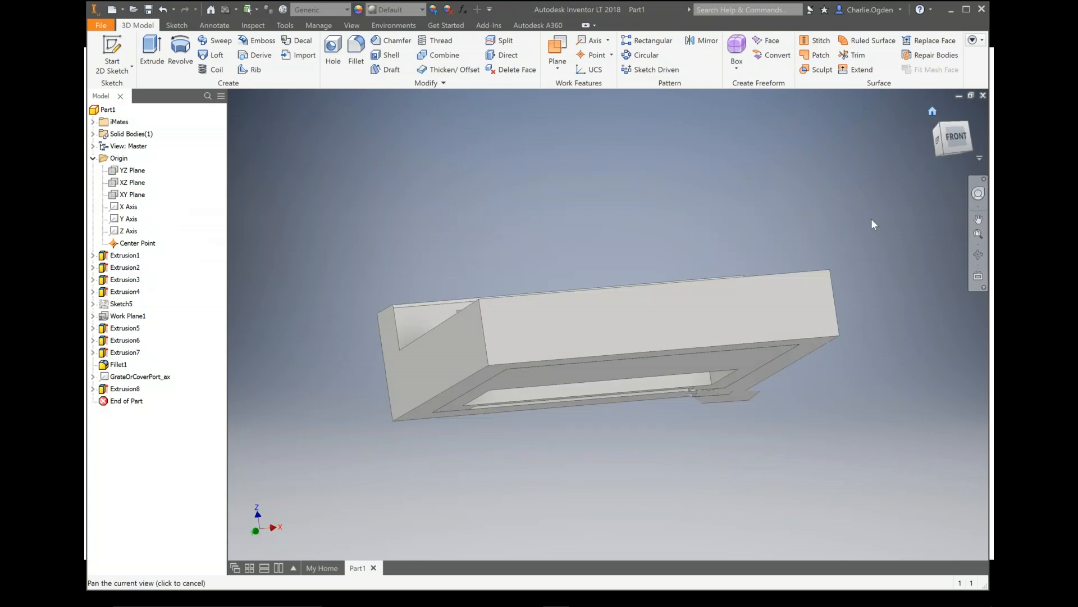
{"action": "key", "text": "F6"}
Enter the Infrastructure Part Shape Utilities environment and begin an assembly connector with the port name UndergroundStructurePort
{"action": "left_click", "coordinate": [394, 25]}
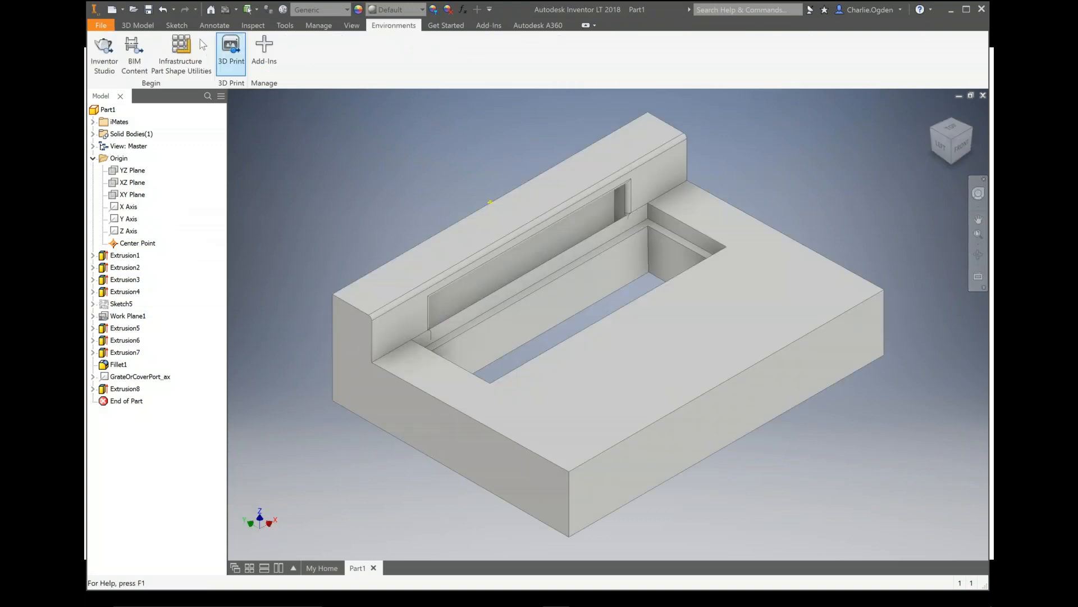
{"action": "left_click", "coordinate": [180, 49]}
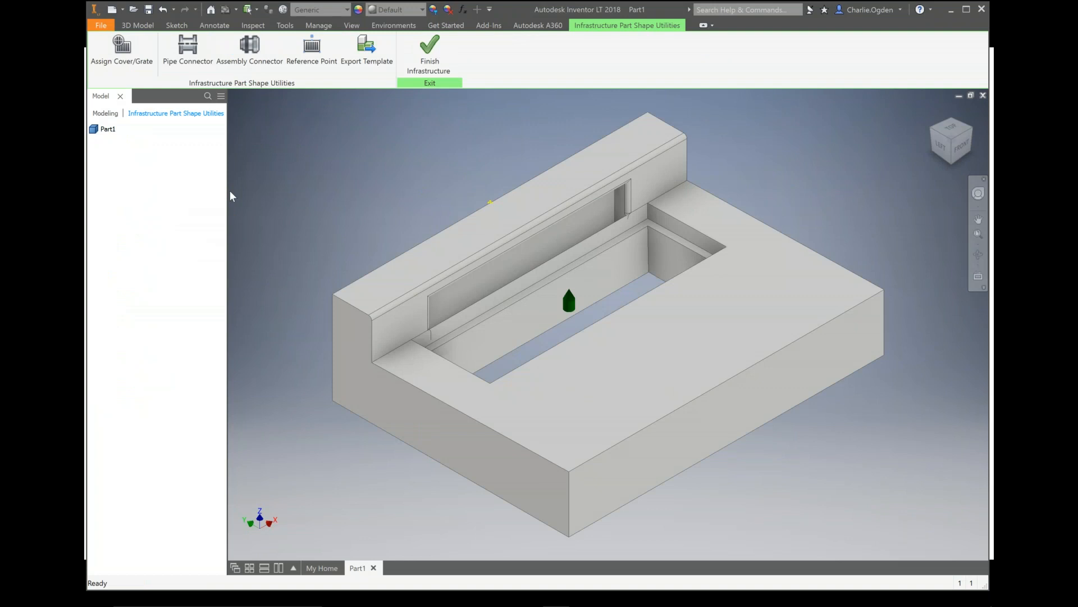
{"action": "left_click", "coordinate": [245, 53]}
{"action": "type", "text": "UndergroundStructurePort"}
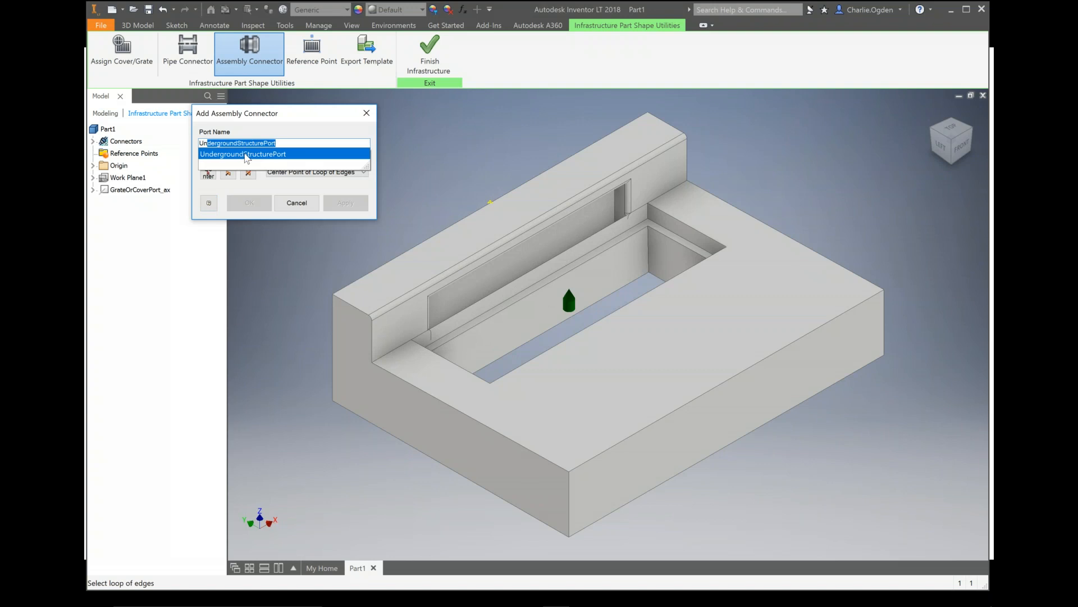
{"action": "left_click", "coordinate": [243, 155]}
{"action": "left_click", "coordinate": [209, 174]}
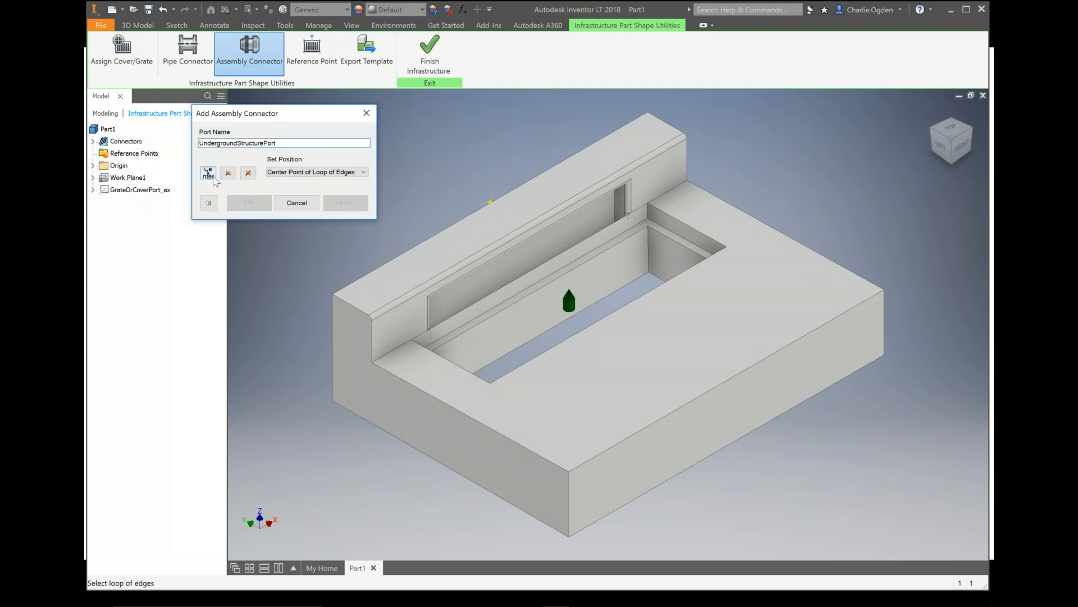
Place the connector at the center point of the edge loop on the box's underside rim, facing downward, and create it
{"action": "left_click", "coordinate": [963, 161]}
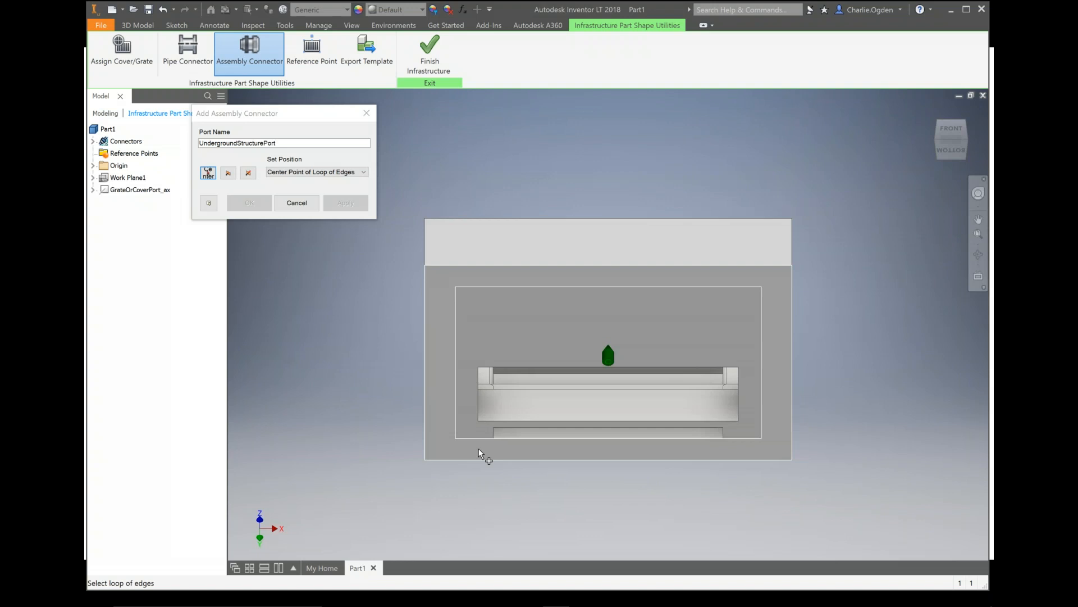
{"action": "left_click", "coordinate": [442, 277]}
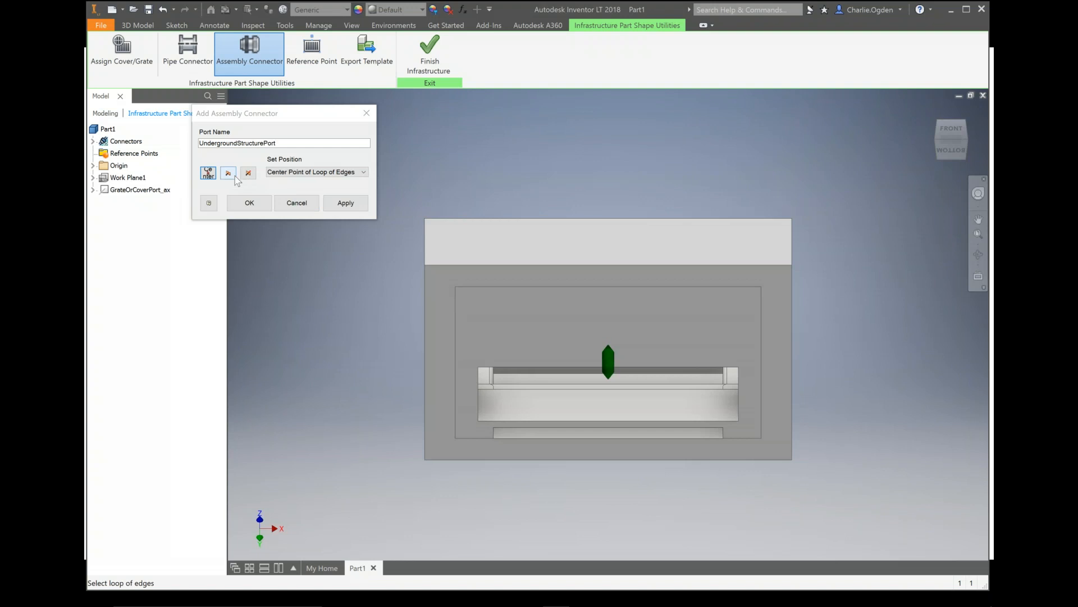
{"action": "left_click", "coordinate": [978, 254]}
{"action": "left_click_drag", "start_coordinate": [520, 226], "coordinate": [561, 240]}
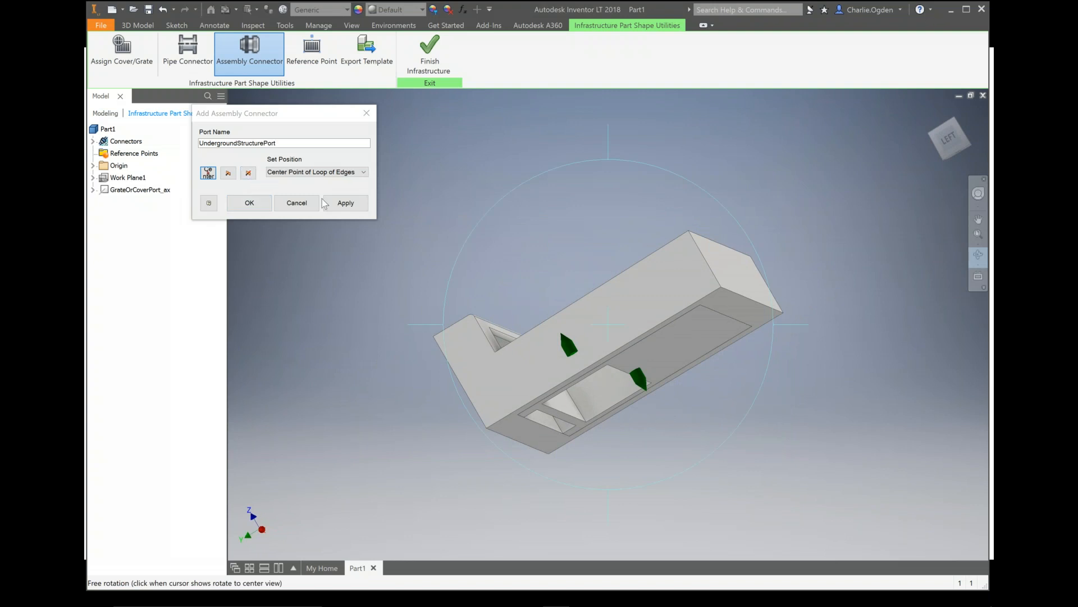
{"action": "left_click", "coordinate": [250, 202]}
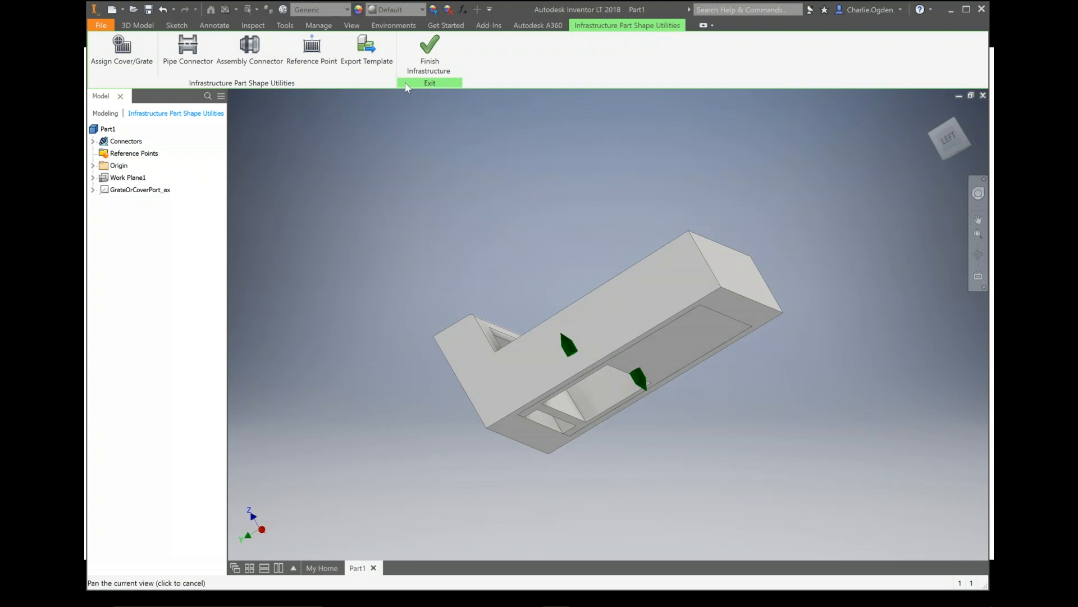
{"action": "left_click", "coordinate": [932, 111]}
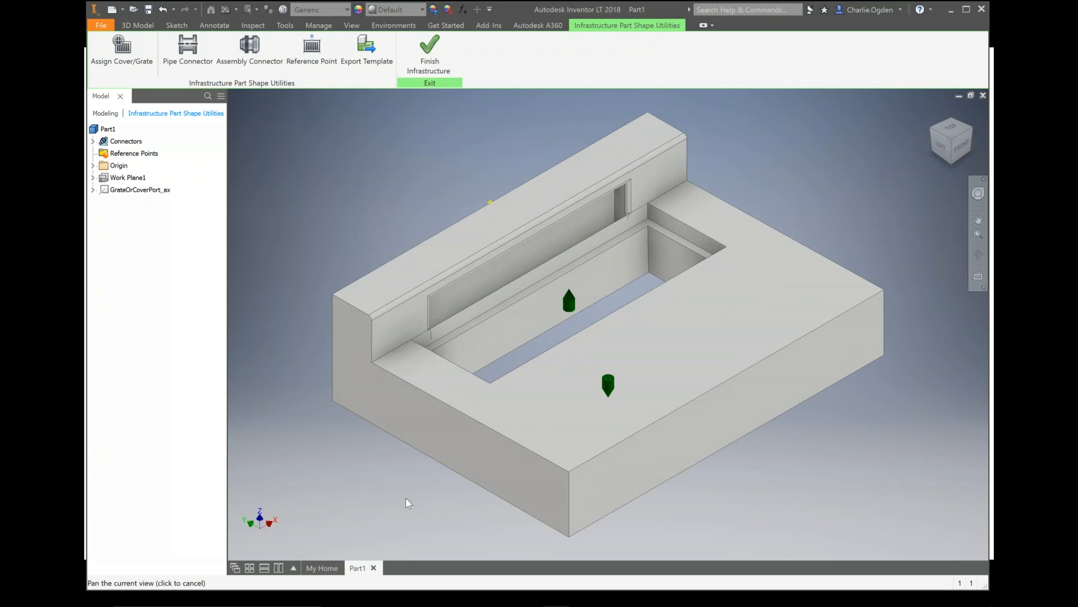
Switch to the PowerPoint slide show and advance to the "Demo – Reference Points" slide
{"action": "key", "text": "alt+Tab"}
{"action": "key", "text": "alt+Tab"}
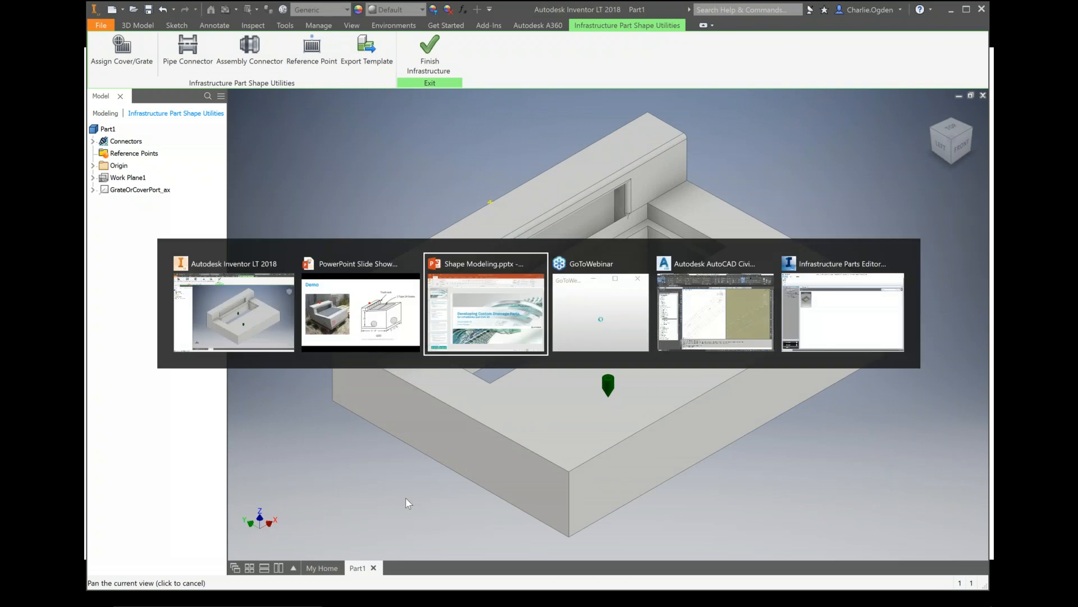
{"action": "key", "text": "alt+Tab"}
{"action": "key", "text": "alt+Tab"}
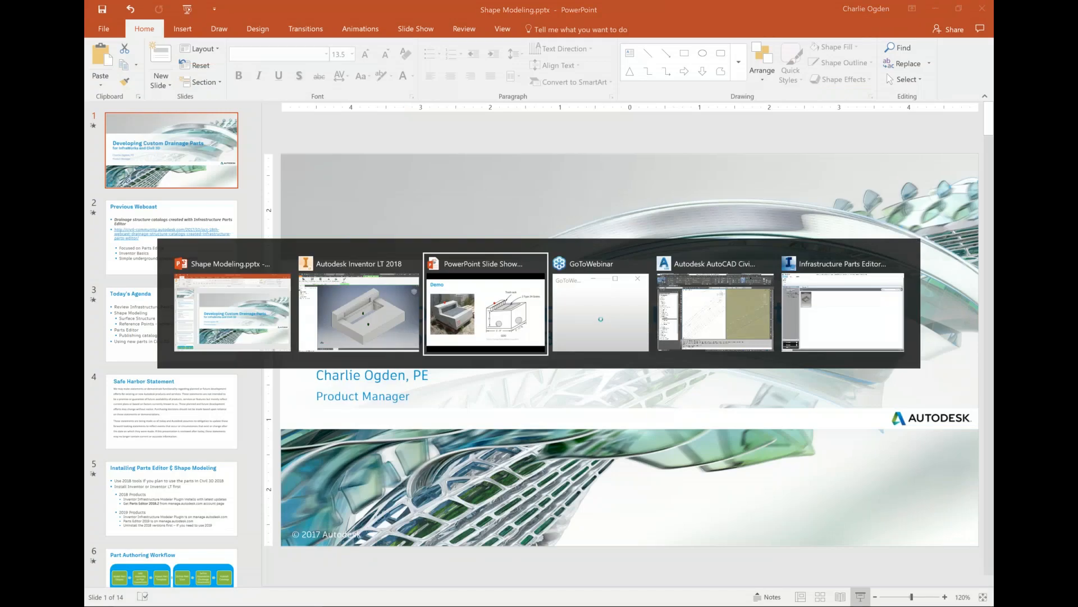
{"action": "key", "text": "Right"}
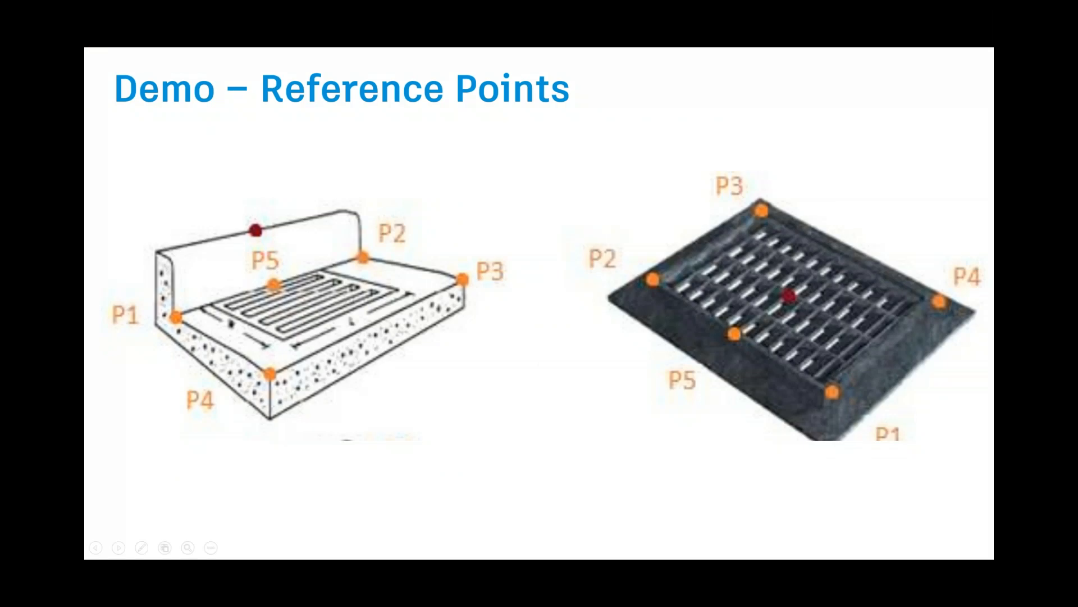
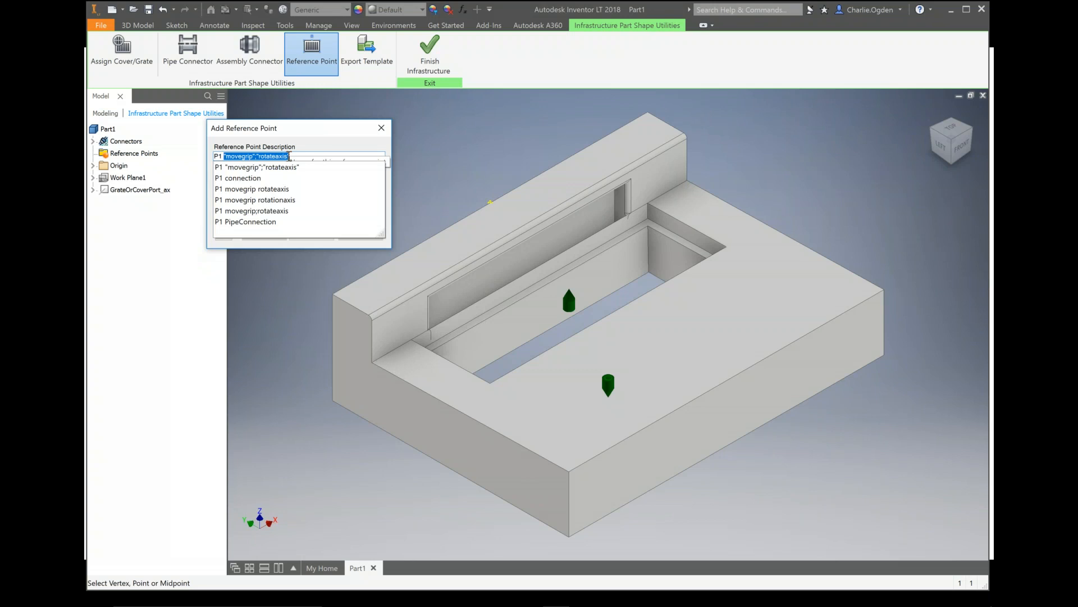
Add reference point 1, described as "P1 movegrip rotationaxis", at the vertex where the curb face meets the slab on the left end
{"action": "left_click", "coordinate": [284, 199]}
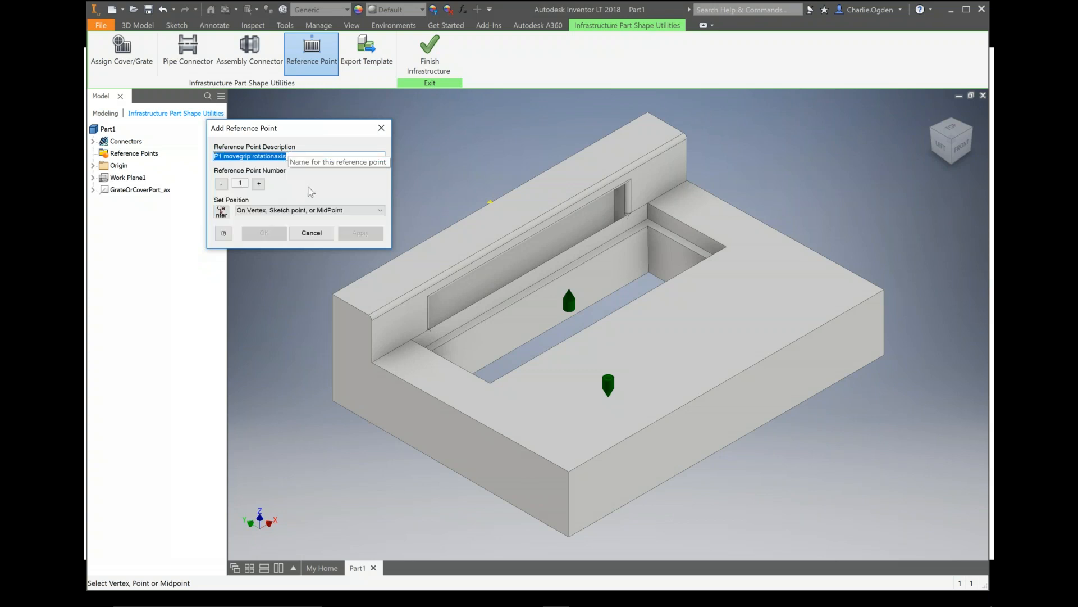
{"action": "left_click", "coordinate": [230, 156]}
{"action": "left_click_drag", "start_coordinate": [225, 156], "coordinate": [251, 156]}
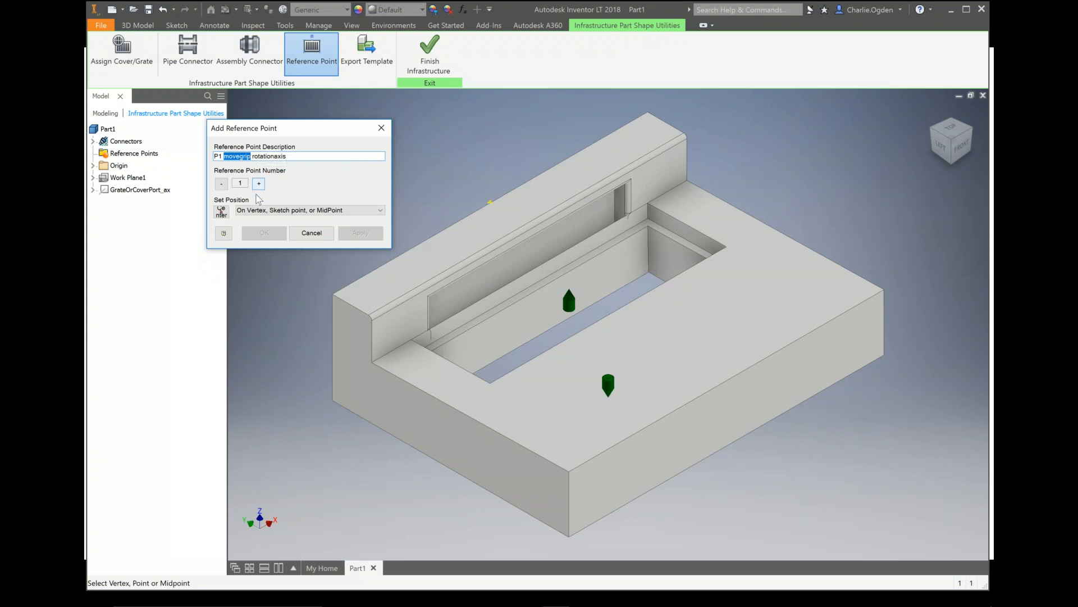
{"action": "left_click", "coordinate": [222, 212]}
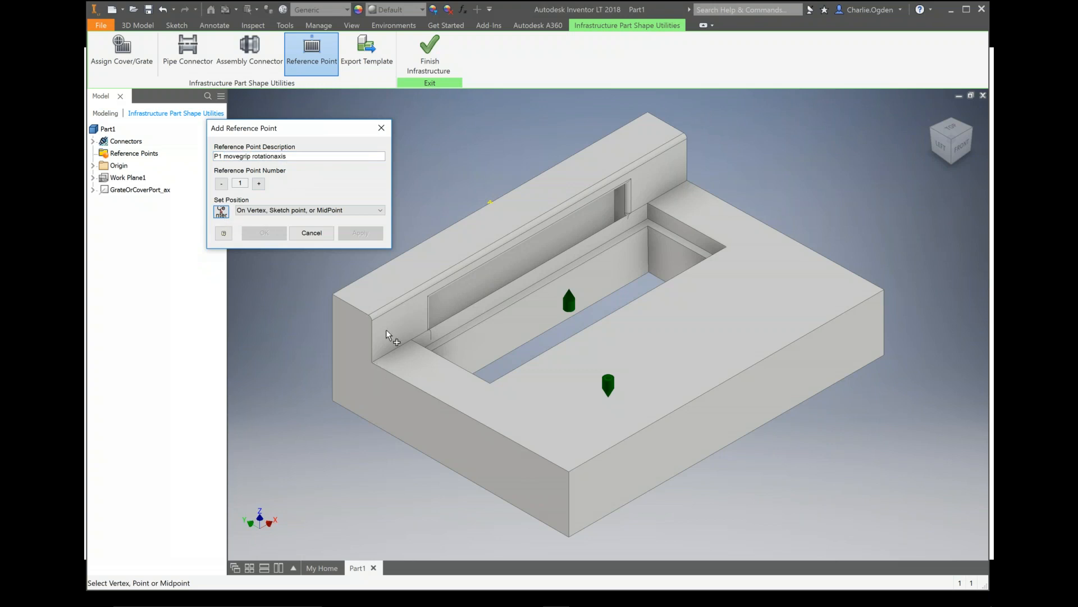
{"action": "left_click", "coordinate": [372, 363]}
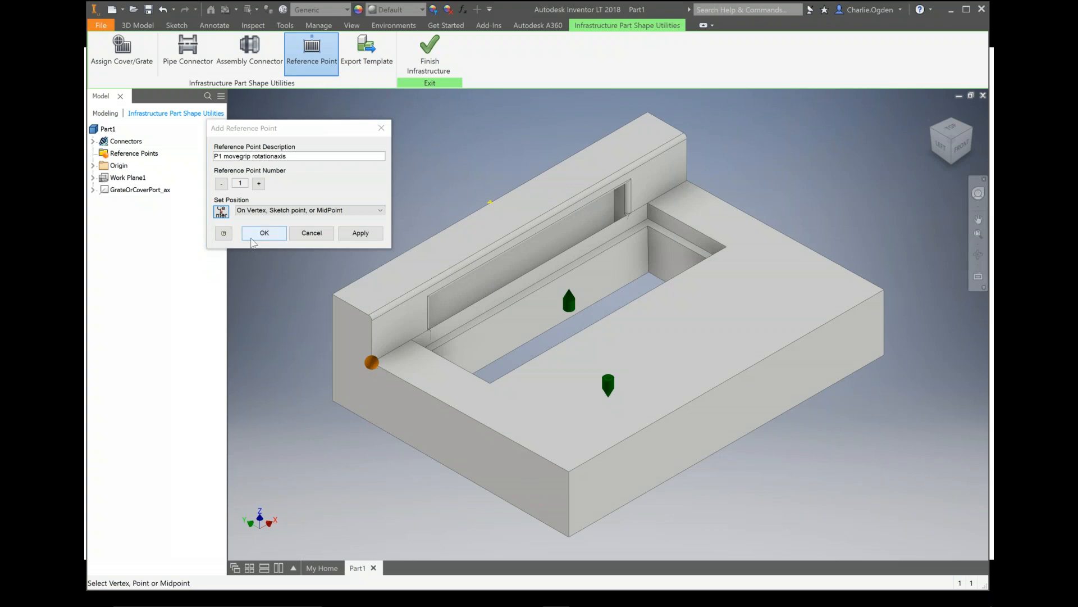
{"action": "left_click", "coordinate": [362, 233]}
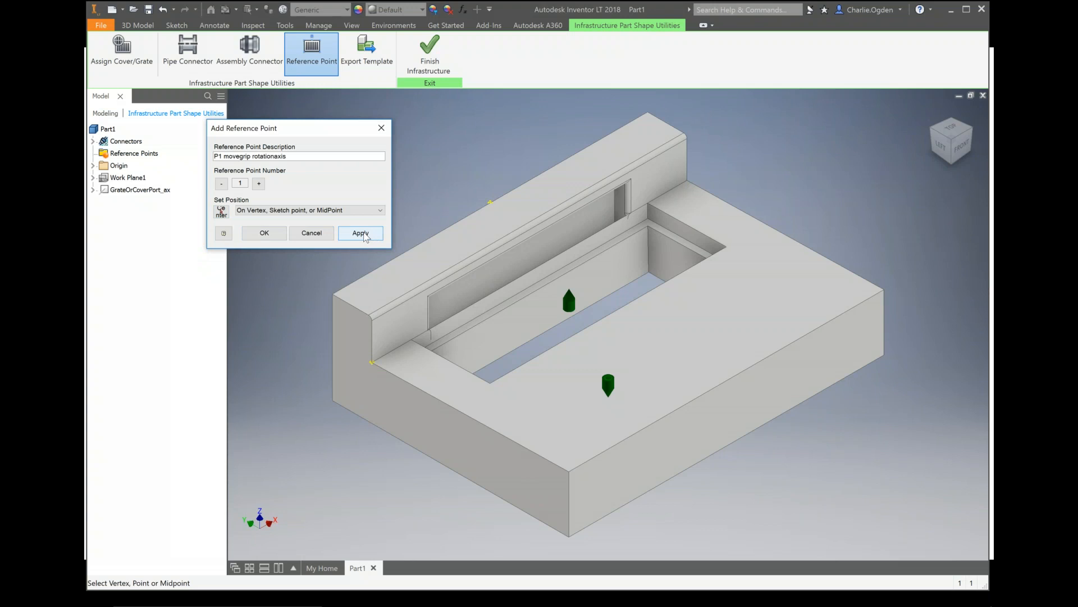
Add reference point 2, described as "P2 movegrip rotationaxis", at the opposite end vertex where the curb face meets the slab
{"action": "left_click", "coordinate": [232, 157]}
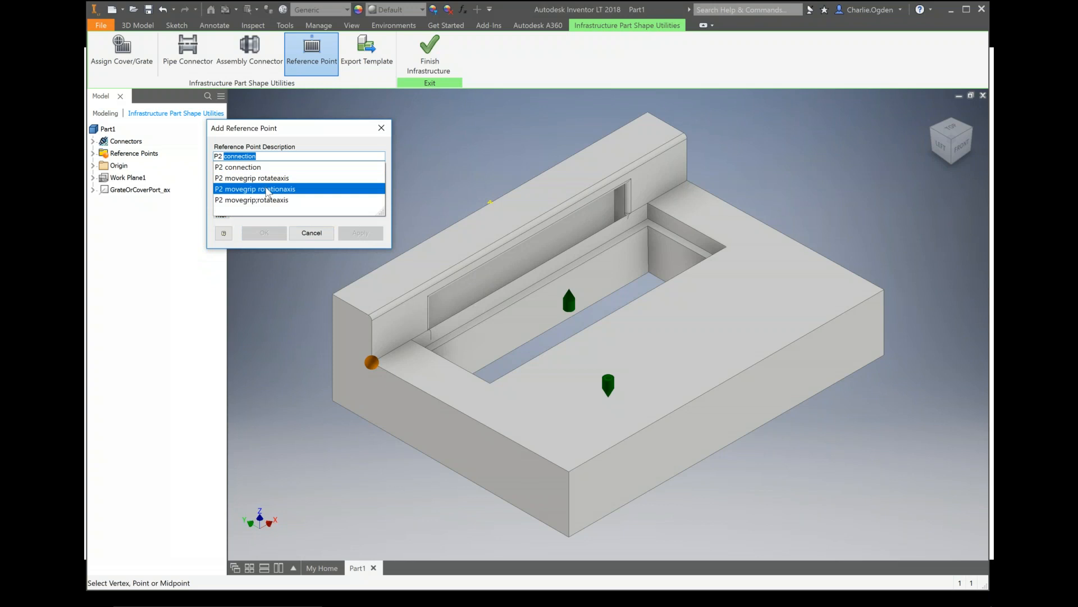
{"action": "left_click", "coordinate": [269, 190]}
{"action": "left_click", "coordinate": [220, 157]}
{"action": "left_click_drag", "start_coordinate": [223, 157], "coordinate": [290, 157]}
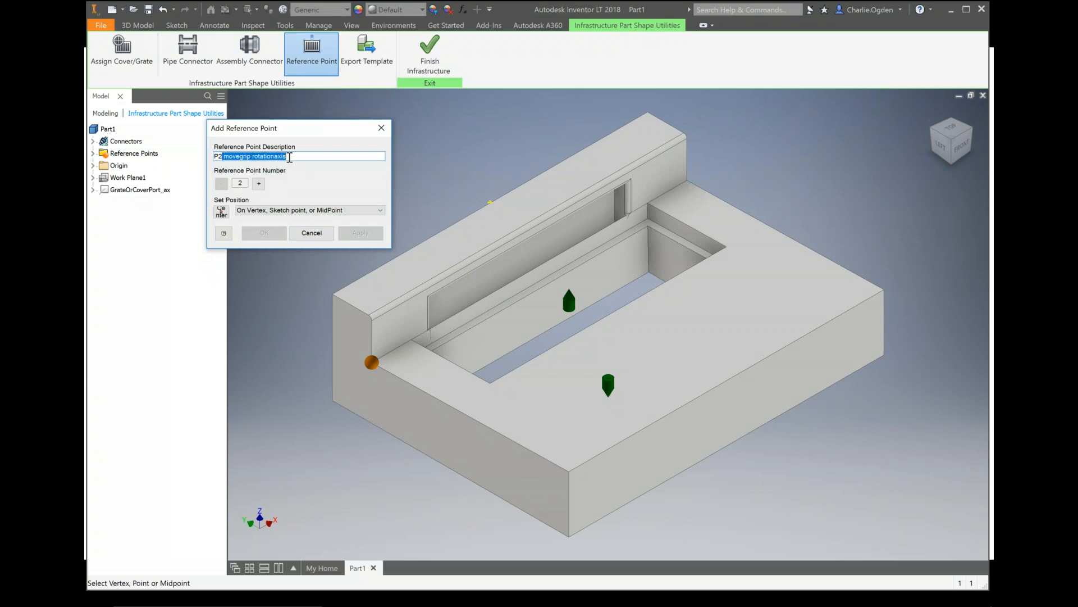
{"action": "right_click", "coordinate": [281, 157]}
{"action": "left_click", "coordinate": [241, 186]}
{"action": "left_click", "coordinate": [222, 211]}
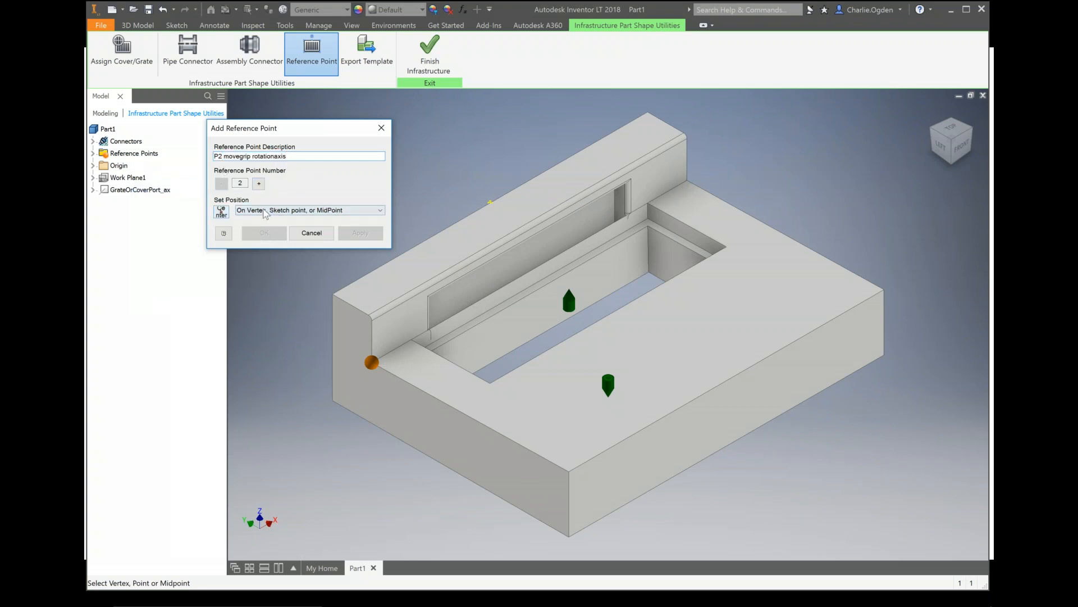
{"action": "left_click", "coordinate": [688, 184]}
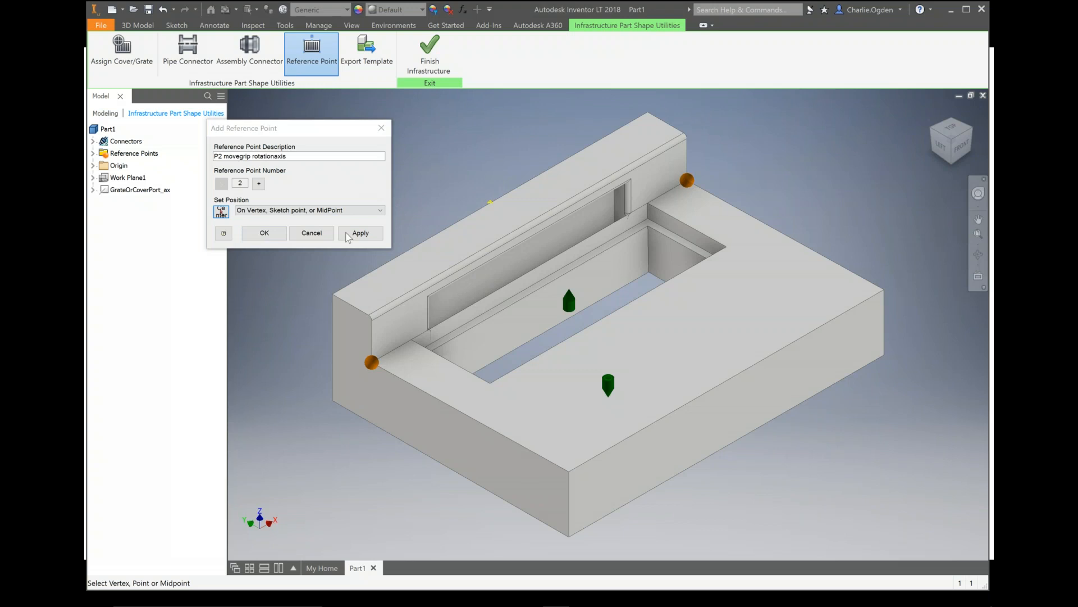
{"action": "left_click", "coordinate": [362, 234]}
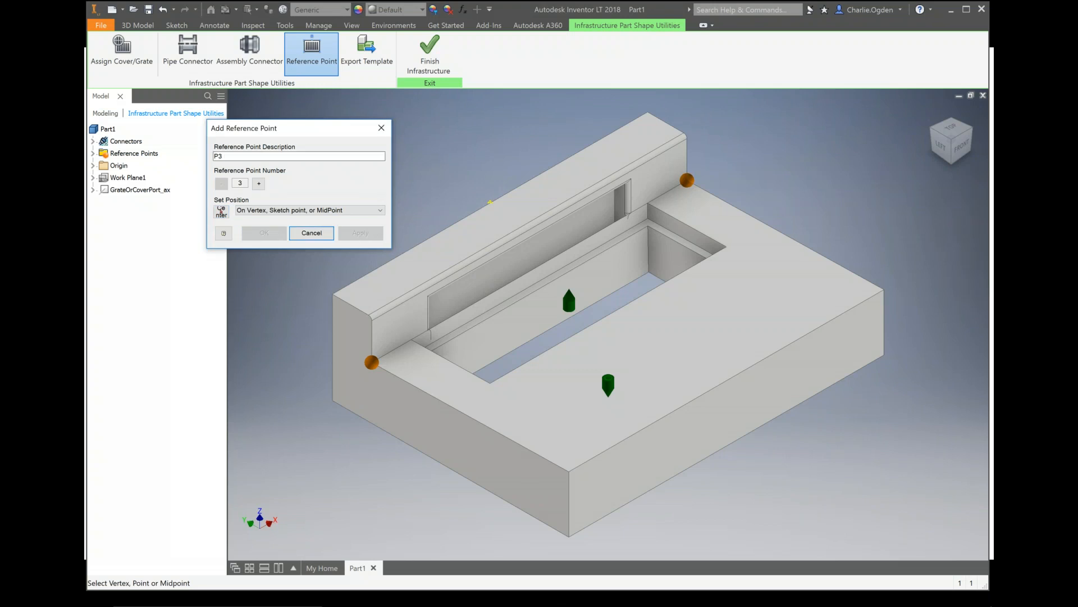
Add reference points P3 and P4 at the slab's outer top corners, P3 on the P2 side and P4 on the P1 side
{"action": "left_click", "coordinate": [884, 290]}
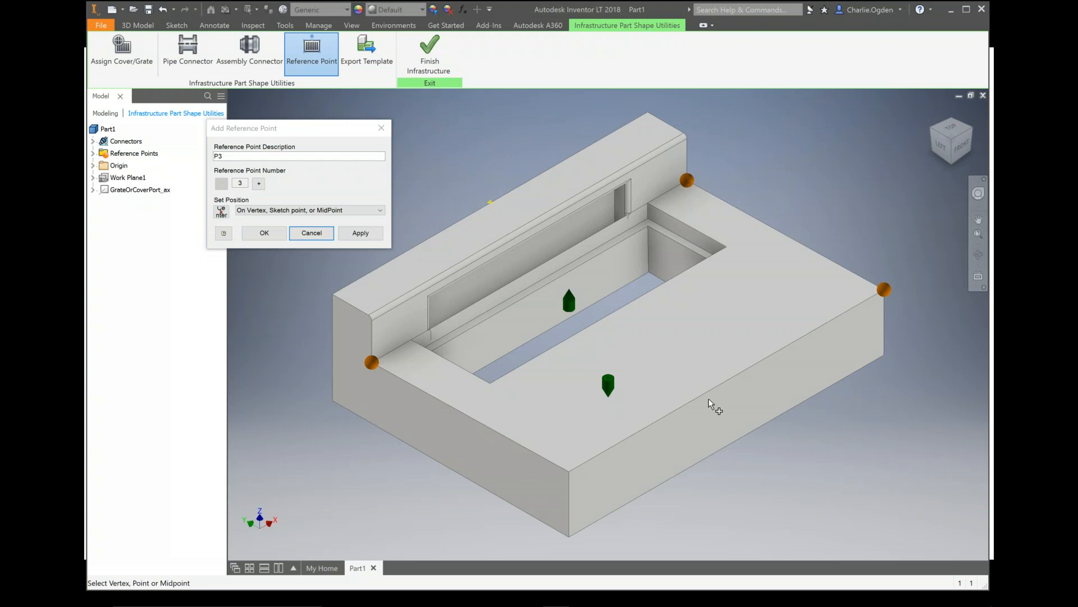
{"action": "left_click", "coordinate": [361, 232]}
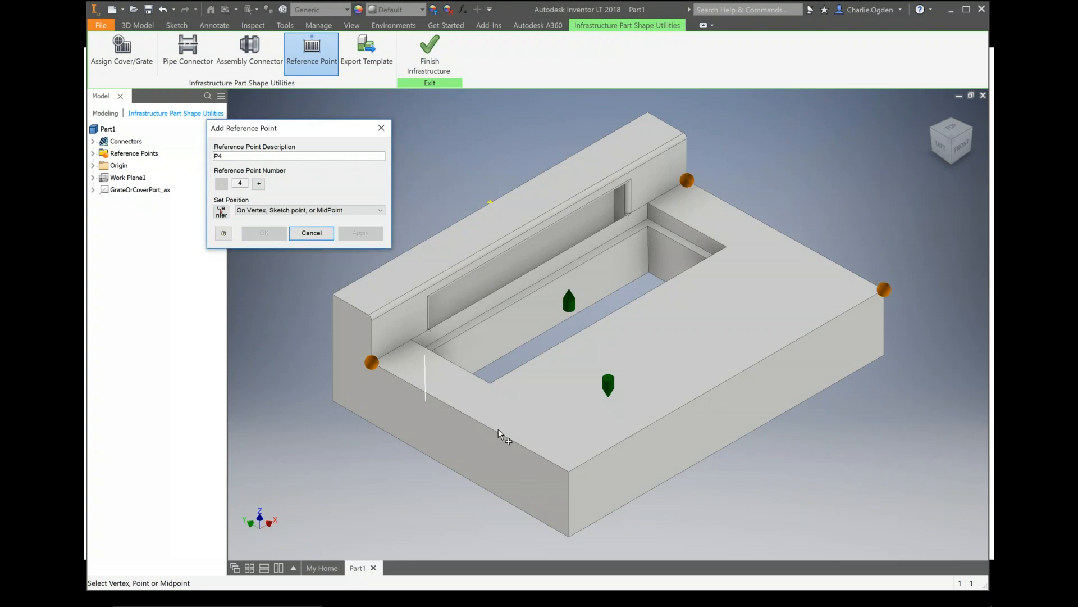
{"action": "left_click", "coordinate": [570, 474]}
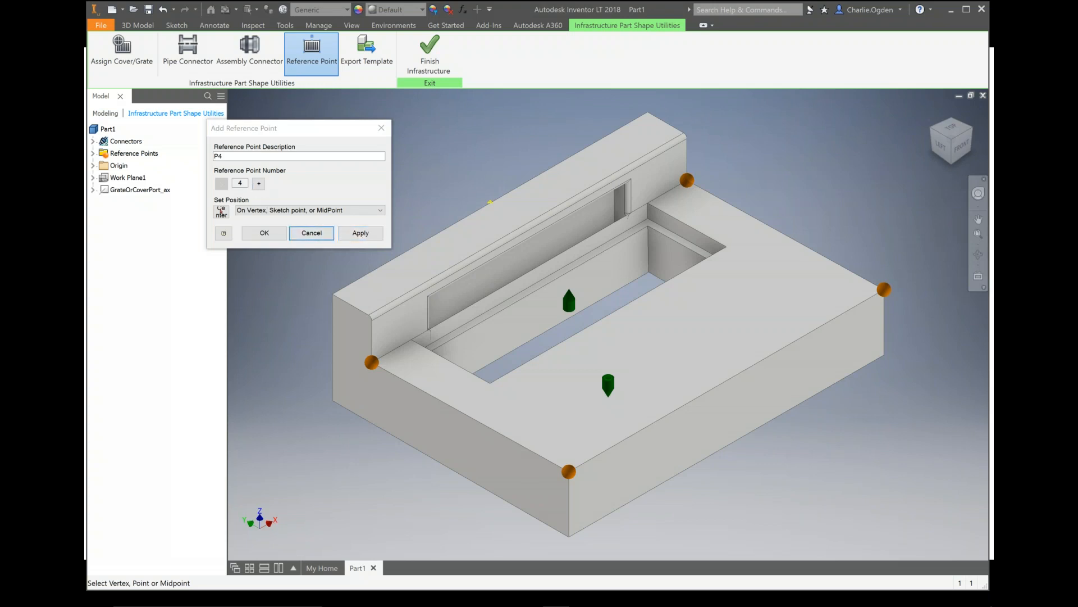
{"action": "left_click", "coordinate": [360, 232]}
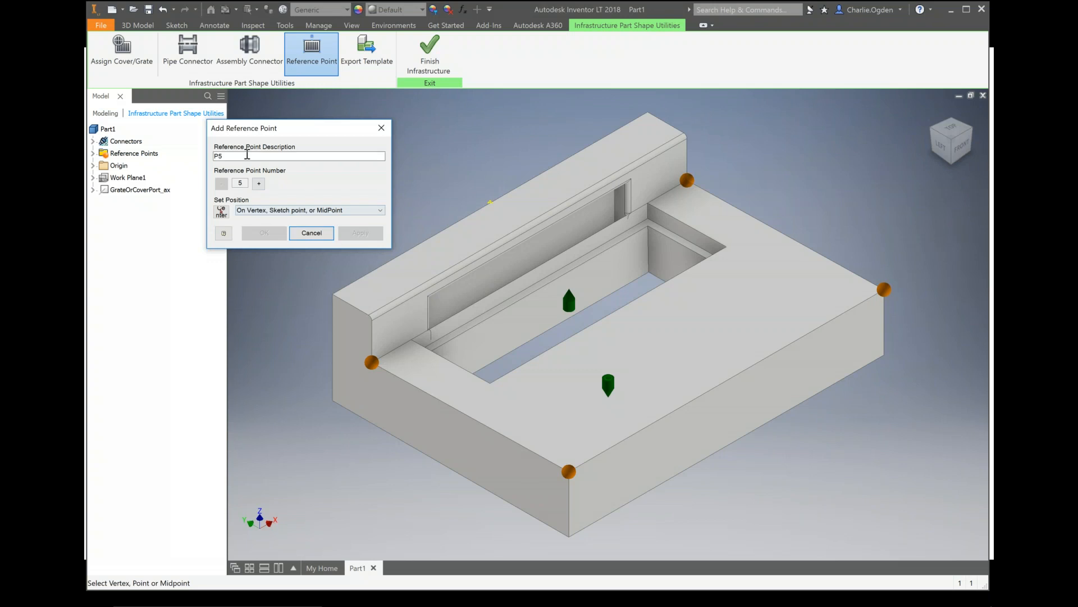
Add reference point 5, described as "P5 movegrip rotationaxis", at the midpoint of the curb opening's lower edge and finish adding points
{"action": "right_click", "coordinate": [246, 156]}
{"action": "left_click", "coordinate": [205, 199]}
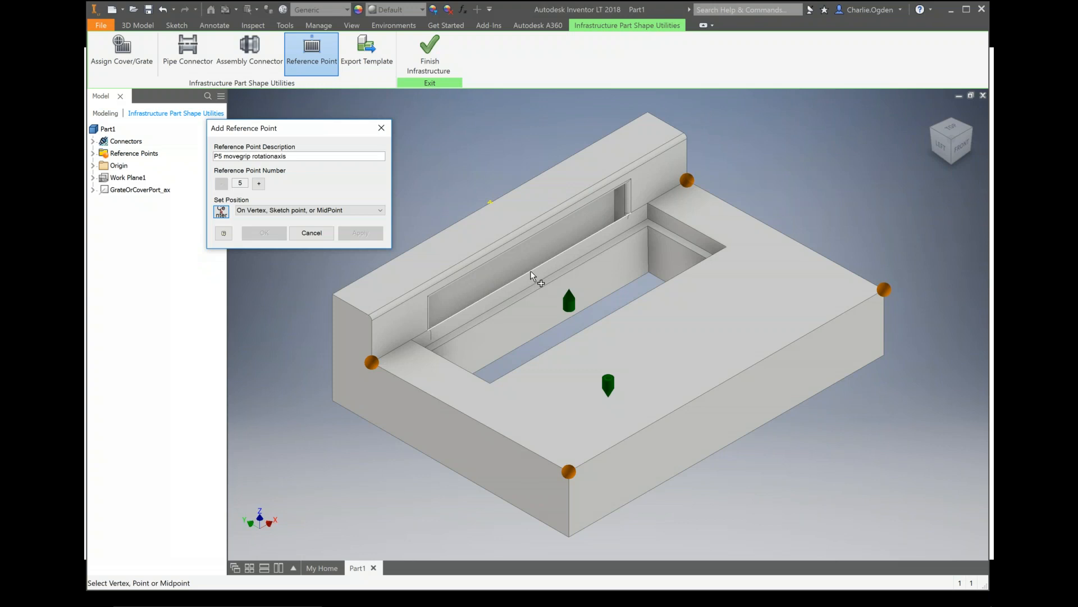
{"action": "left_click", "coordinate": [531, 275]}
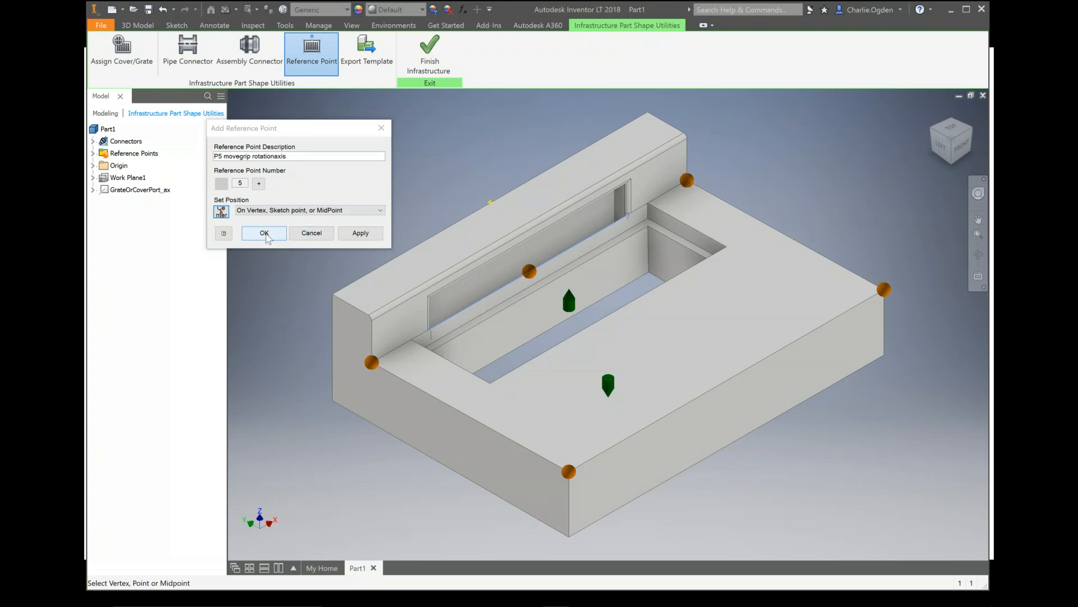
{"action": "left_click", "coordinate": [263, 234]}
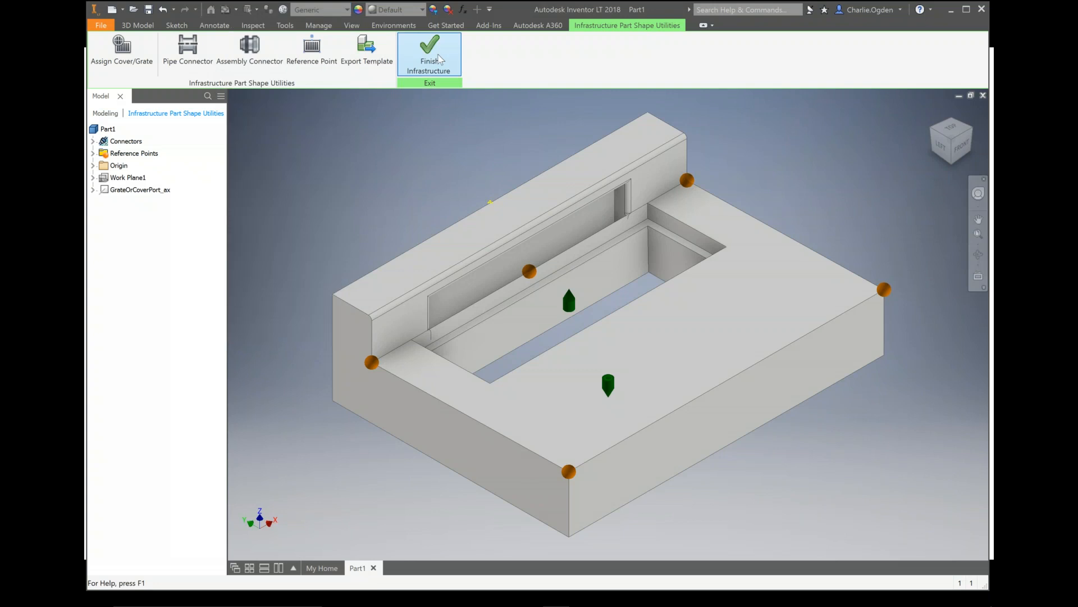
Export the part as a template named NewComboInlet to the Templates.Src folder with the Shaded With Hidden Edges visual style
{"action": "left_click", "coordinate": [371, 54]}
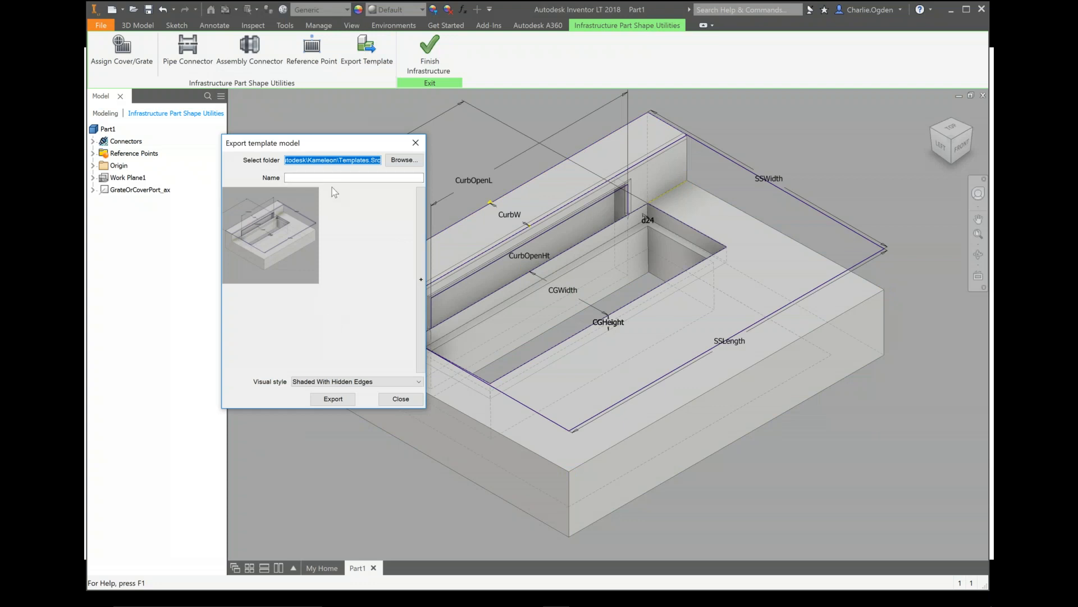
{"action": "left_click", "coordinate": [330, 178]}
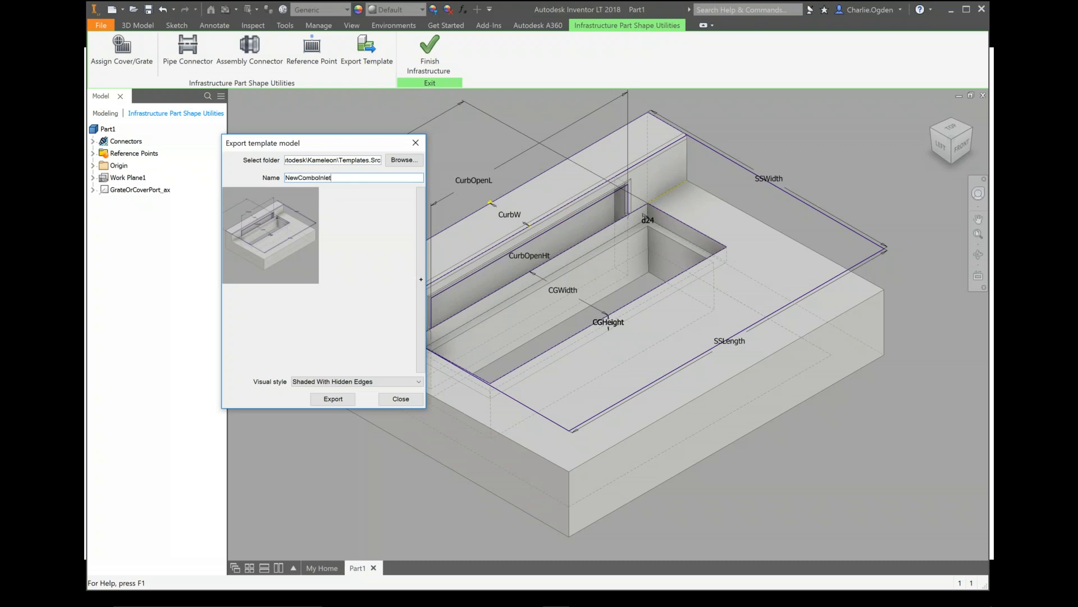
{"action": "left_click", "coordinate": [329, 400]}
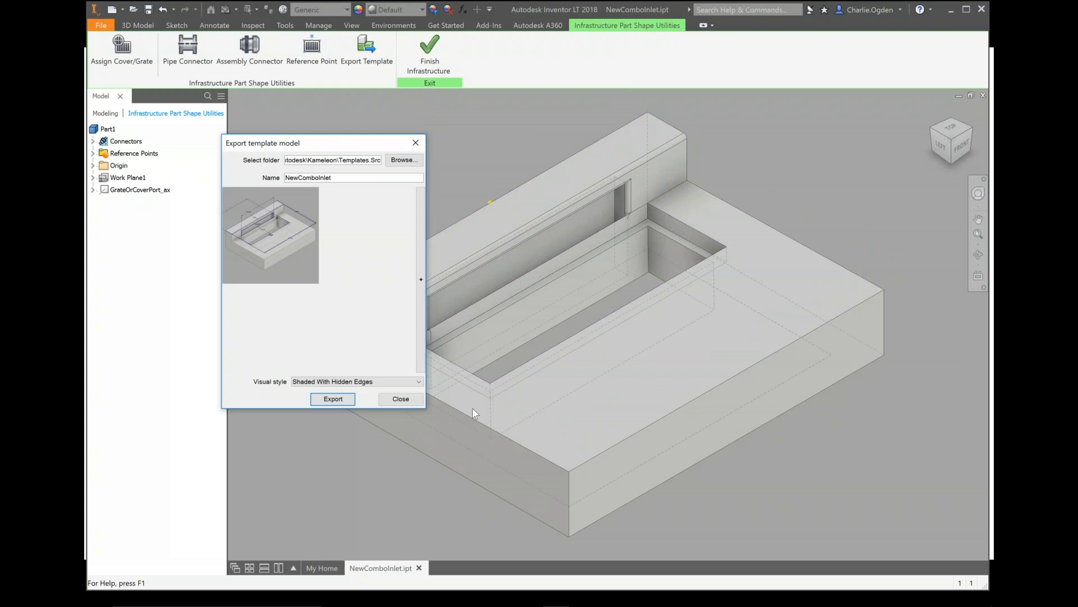
{"action": "left_click", "coordinate": [401, 399]}
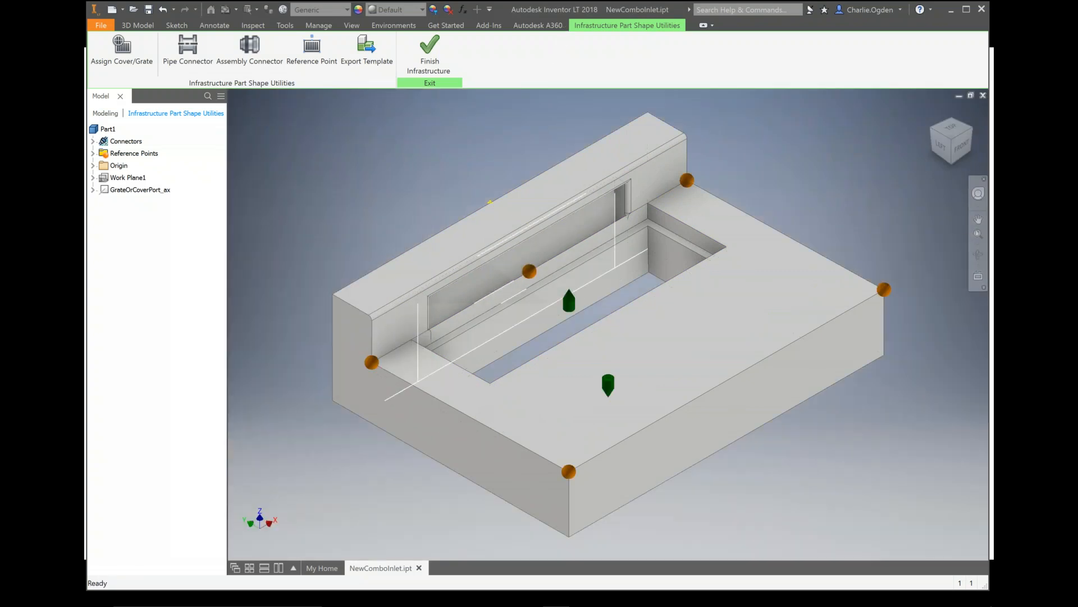
Minimize Inventor, end the slide show, and switch through Civil 3D to the Infrastructure Parts Editor
{"action": "left_click", "coordinate": [951, 11]}
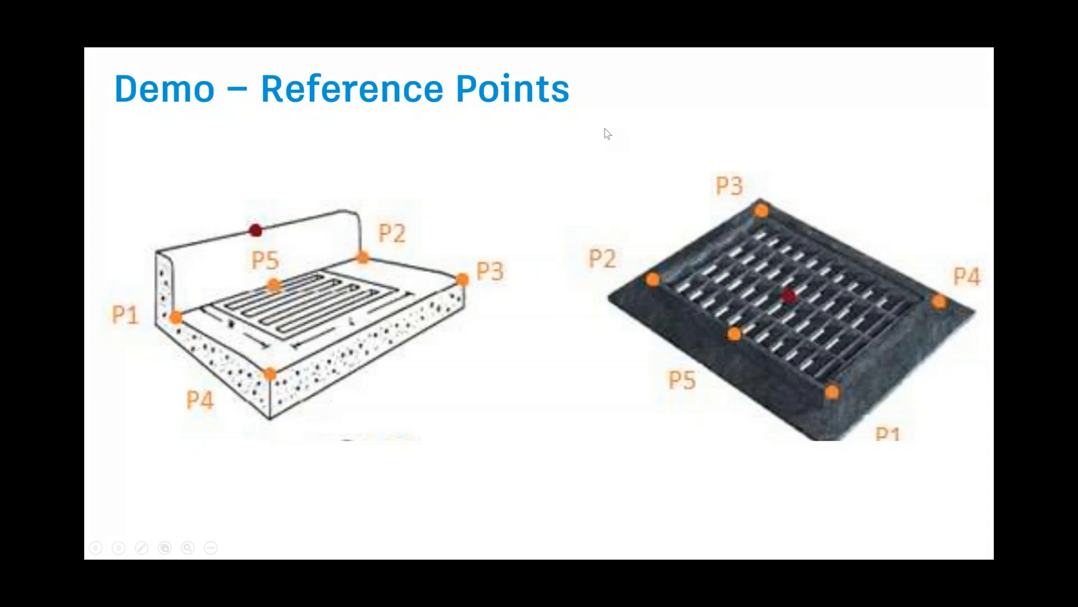
{"action": "key", "text": "Escape"}
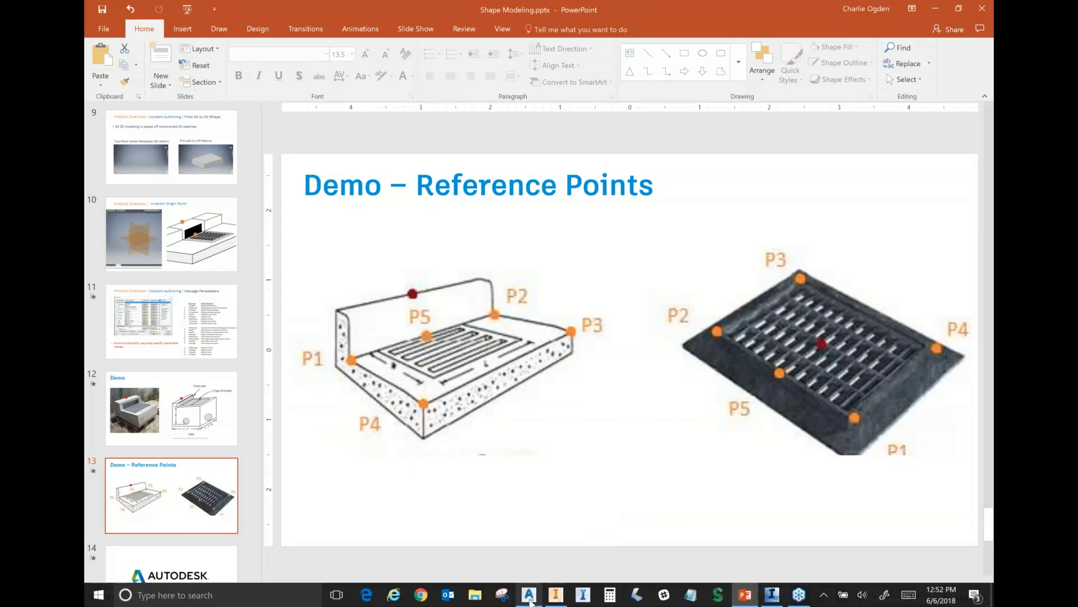
{"action": "left_click", "coordinate": [530, 596]}
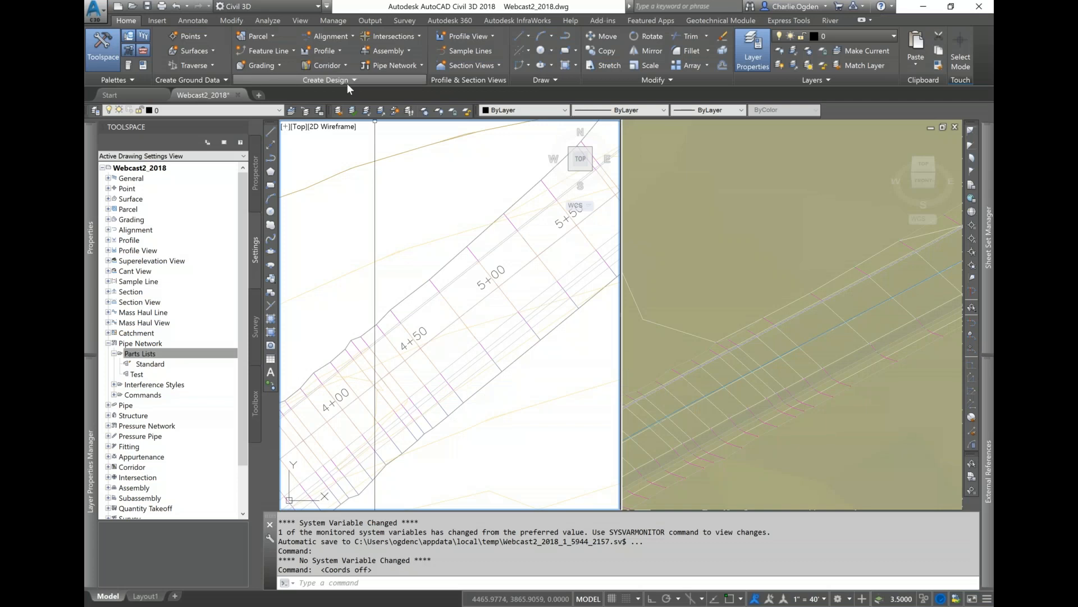
{"action": "left_click", "coordinate": [358, 77]}
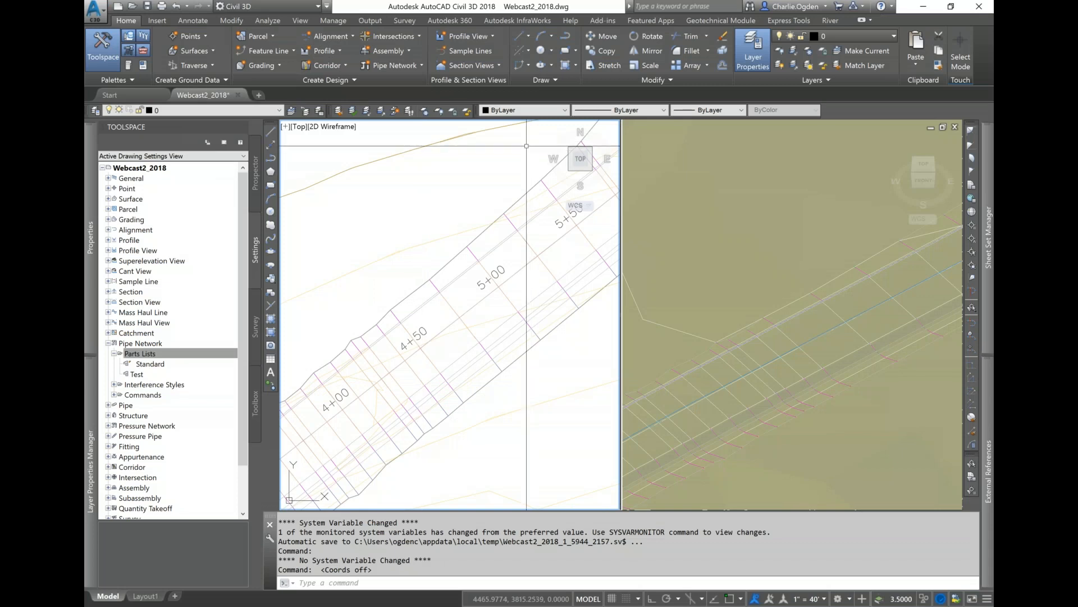
{"action": "key", "text": "alt+Tab"}
{"action": "key", "text": "alt+Tab"}
{"action": "key", "text": "alt+Tab"}
{"action": "key", "text": "alt+Tab"}
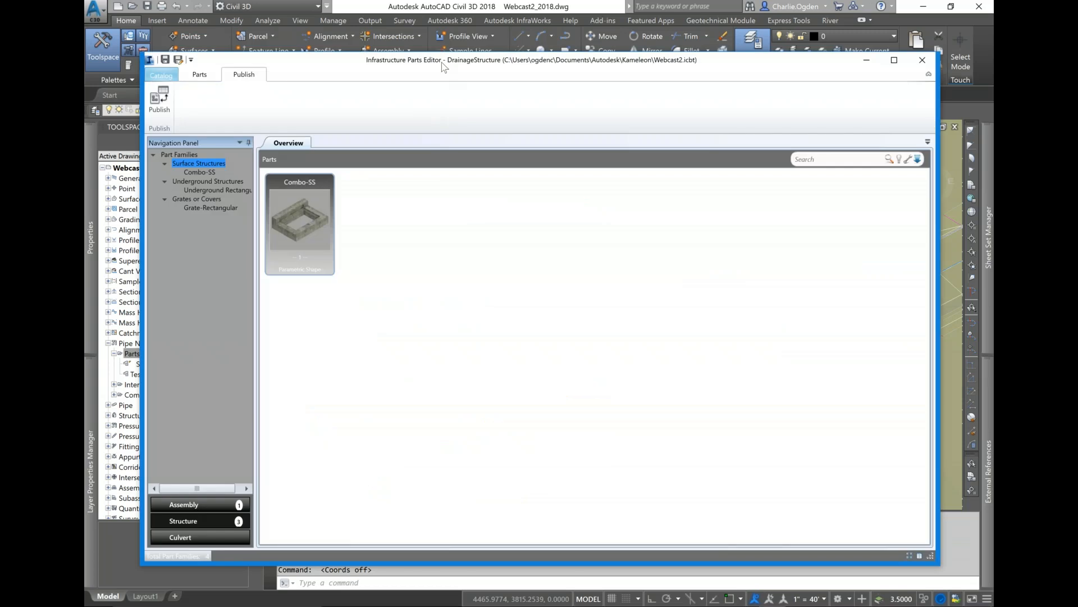
Add a new part family under Surface Structures and select its family name for editing
{"action": "left_click_drag", "start_coordinate": [444, 67], "coordinate": [440, 52]}
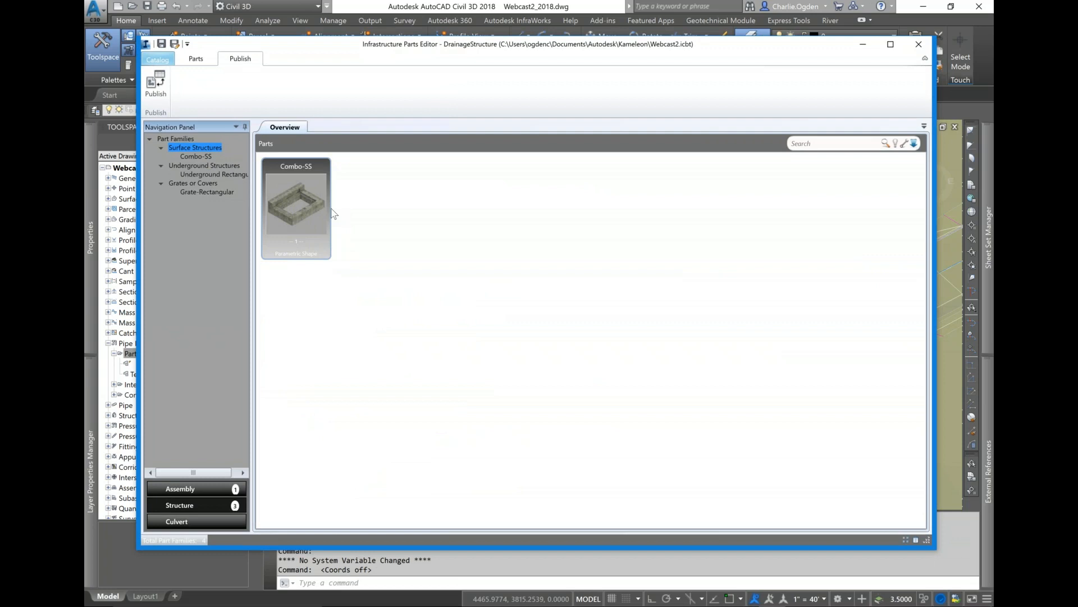
{"action": "right_click", "coordinate": [159, 150]}
{"action": "left_click", "coordinate": [183, 158]}
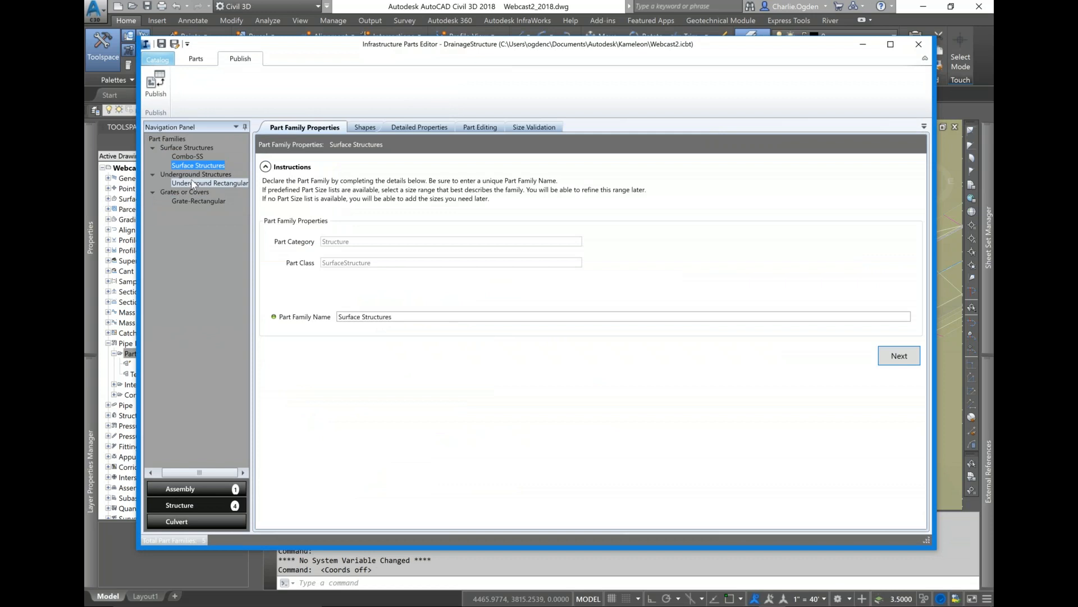
{"action": "left_click_drag", "start_coordinate": [400, 317], "coordinate": [347, 317]}
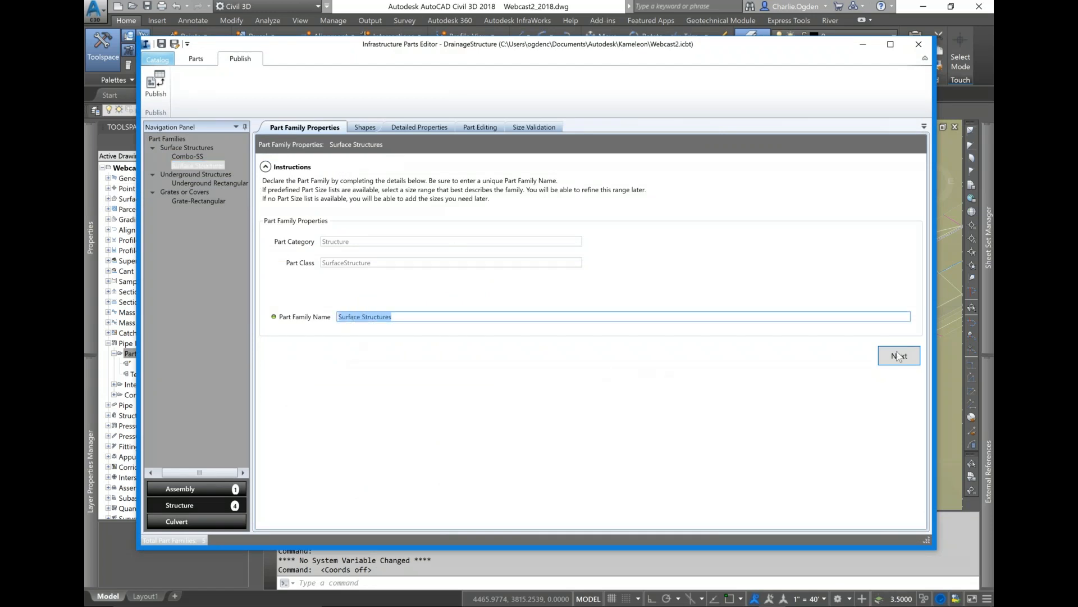
Assign NewComboInlet.ipt from the NewComboInlet folder in Templates.Src as the new shape template of the Surface Structures family
{"action": "left_click", "coordinate": [363, 128]}
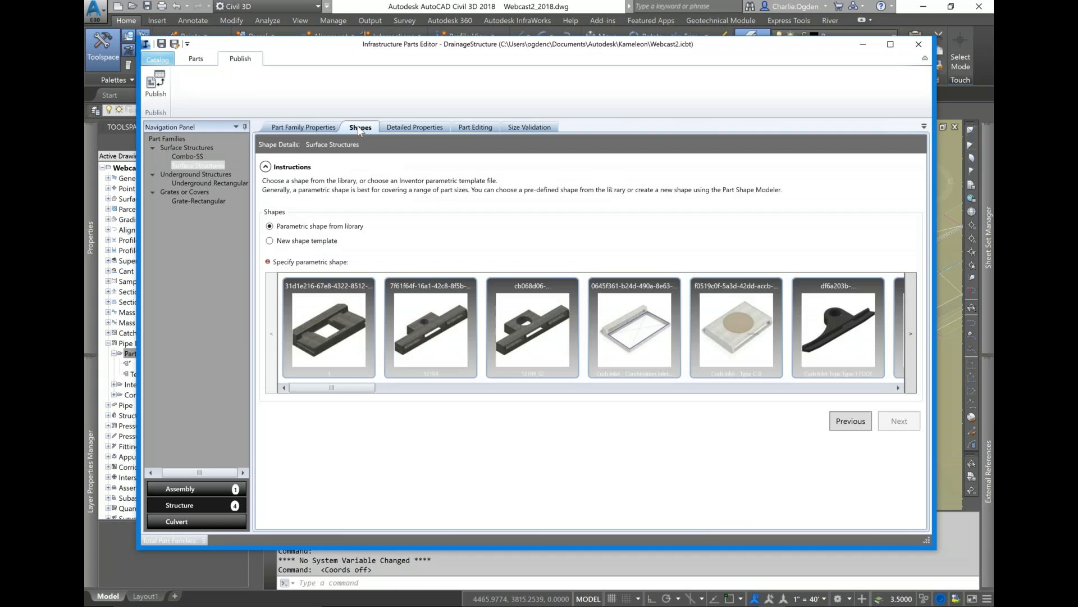
{"action": "left_click", "coordinate": [270, 241]}
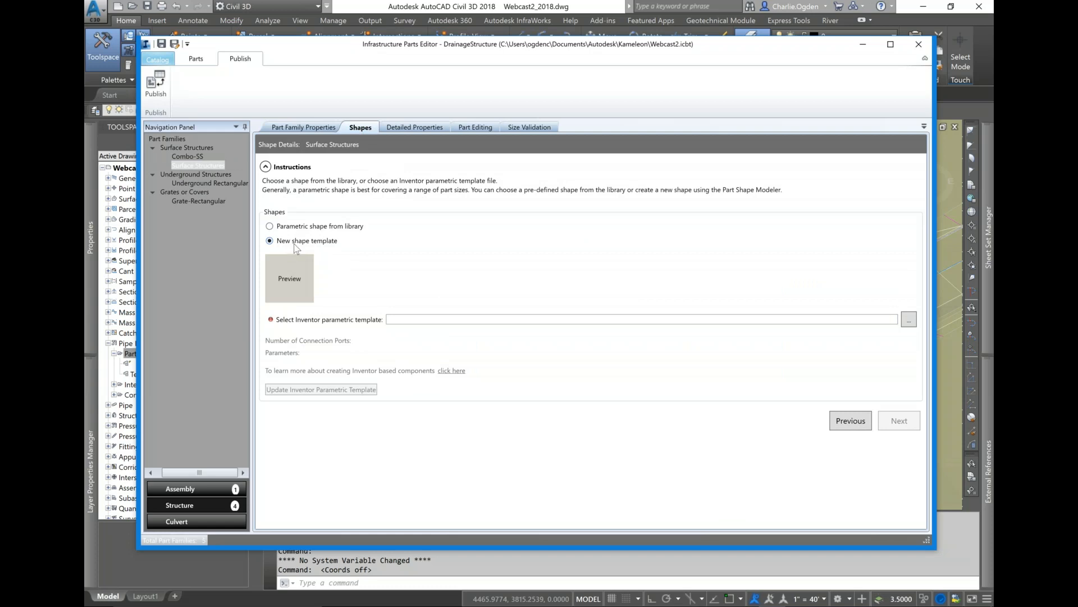
{"action": "left_click", "coordinate": [909, 319]}
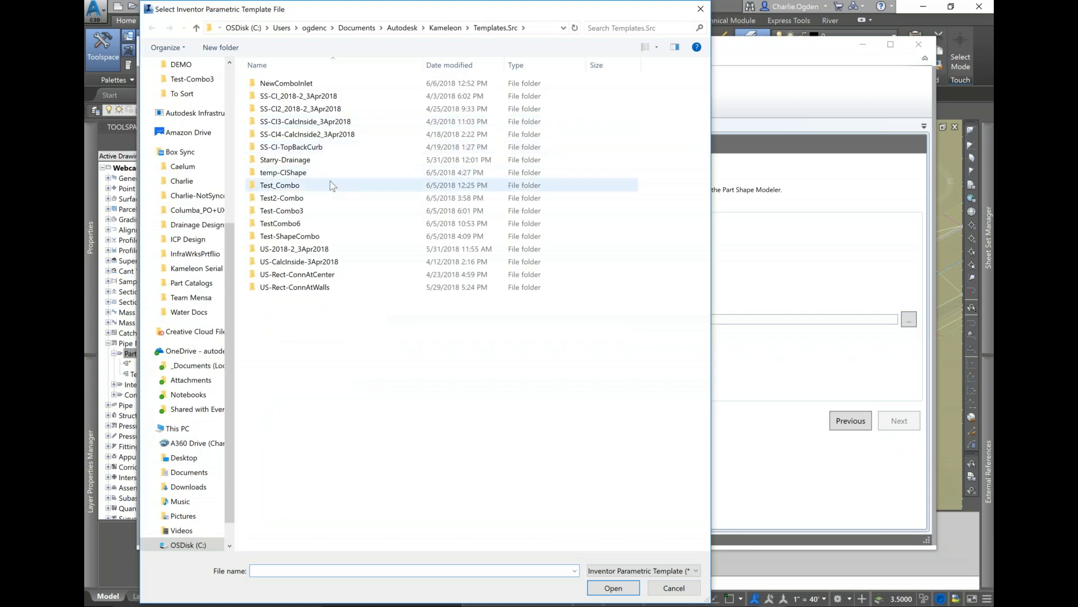
{"action": "left_click", "coordinate": [301, 84]}
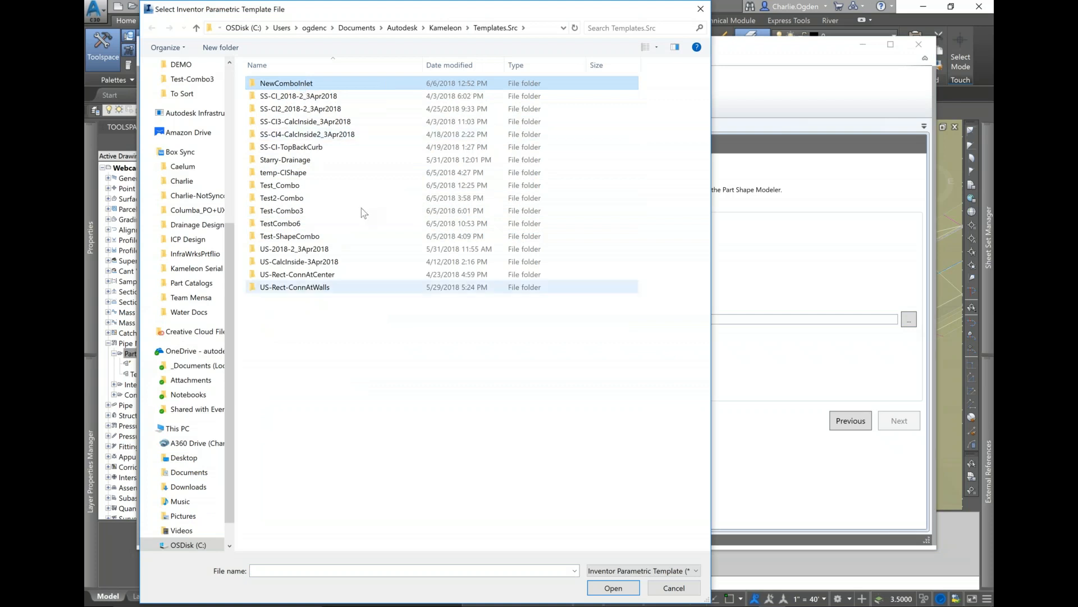
{"action": "double_click", "coordinate": [304, 84]}
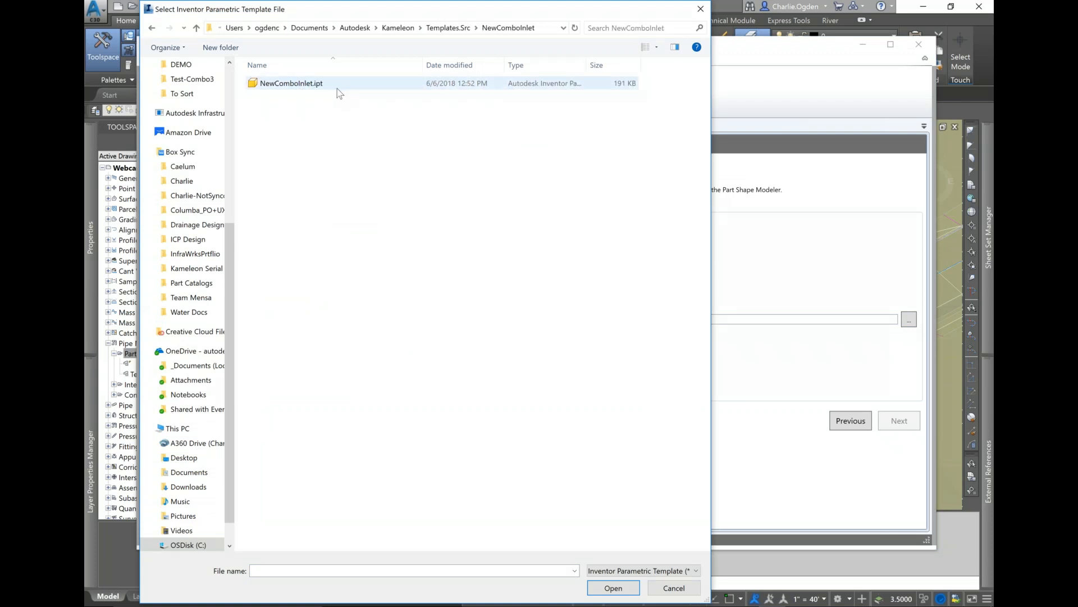
{"action": "left_click", "coordinate": [289, 84]}
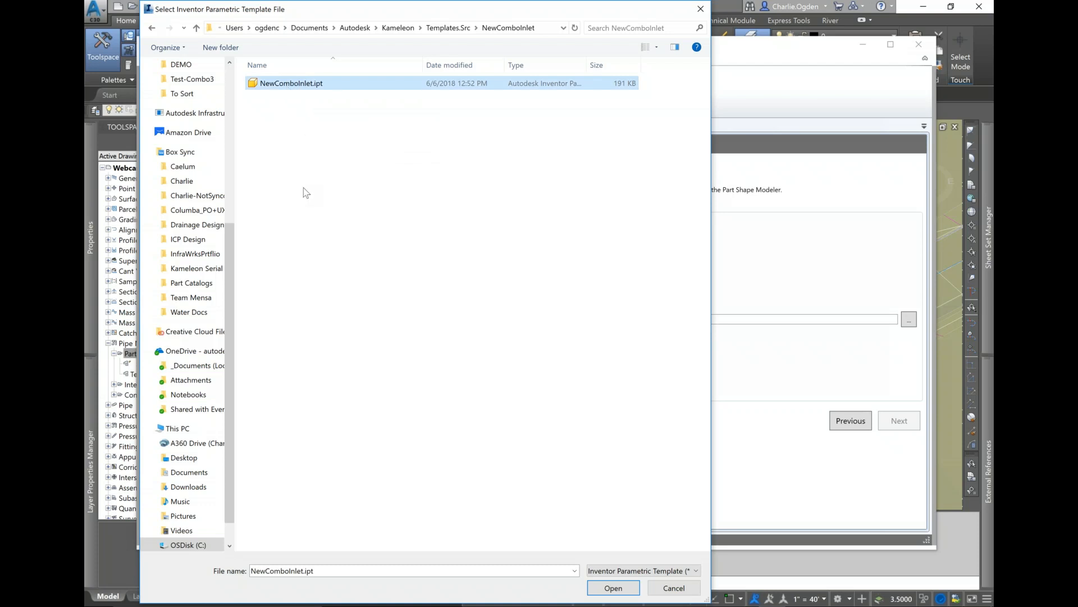
{"action": "double_click", "coordinate": [283, 86]}
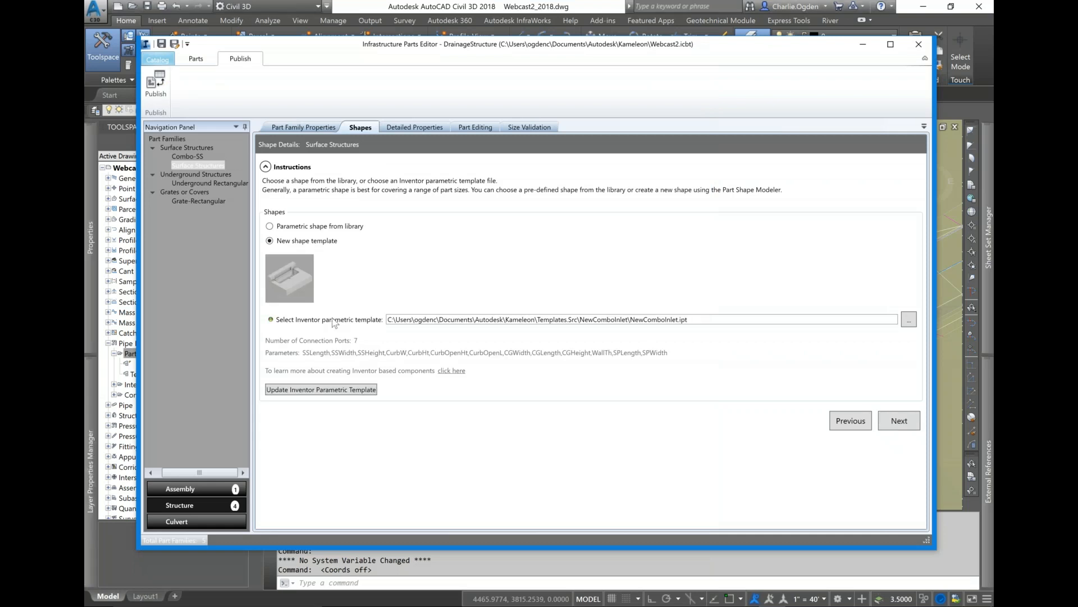
In the family's detailed properties, enable Curb Inlet and set the inlet form to Rectangular Inlet Form
{"action": "left_click", "coordinate": [893, 422]}
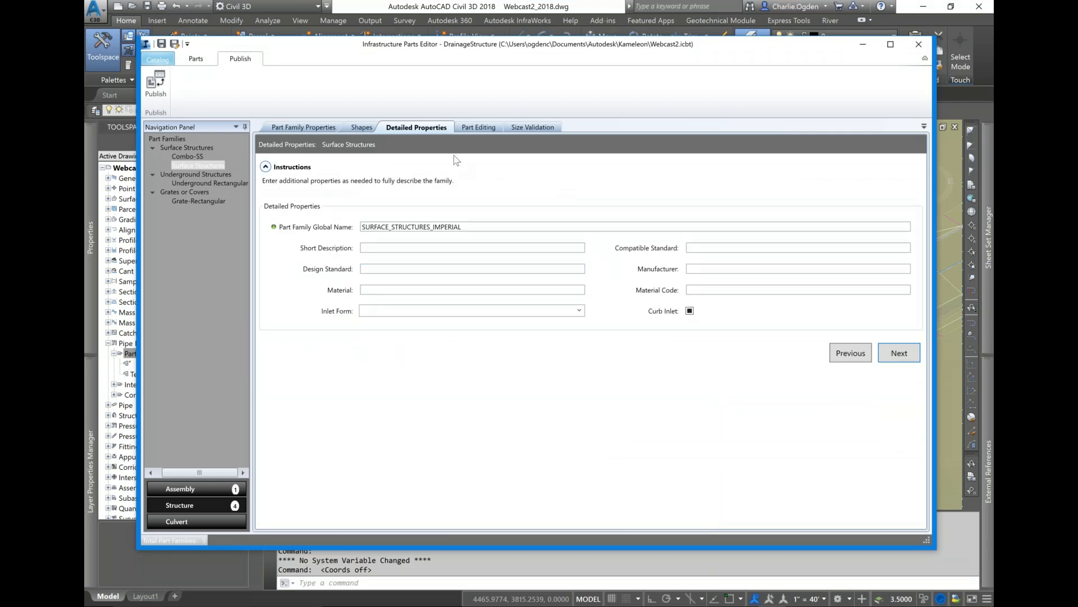
{"action": "left_click", "coordinate": [690, 311]}
{"action": "left_click", "coordinate": [579, 311]}
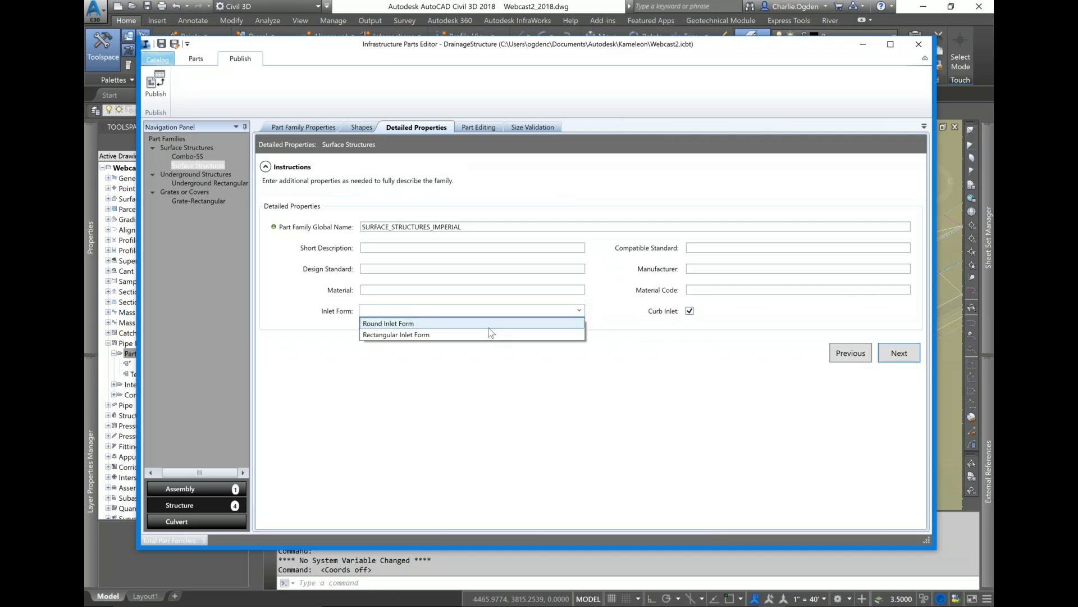
{"action": "left_click", "coordinate": [436, 335]}
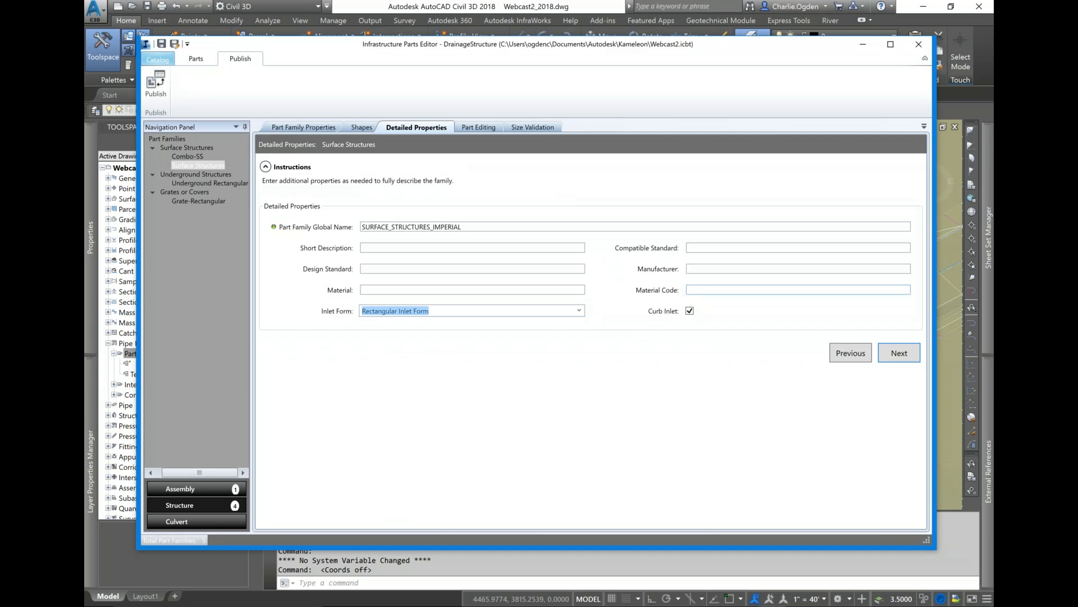
Add one part size row to the Surface Structures family and view its size validation
{"action": "left_click", "coordinate": [892, 354]}
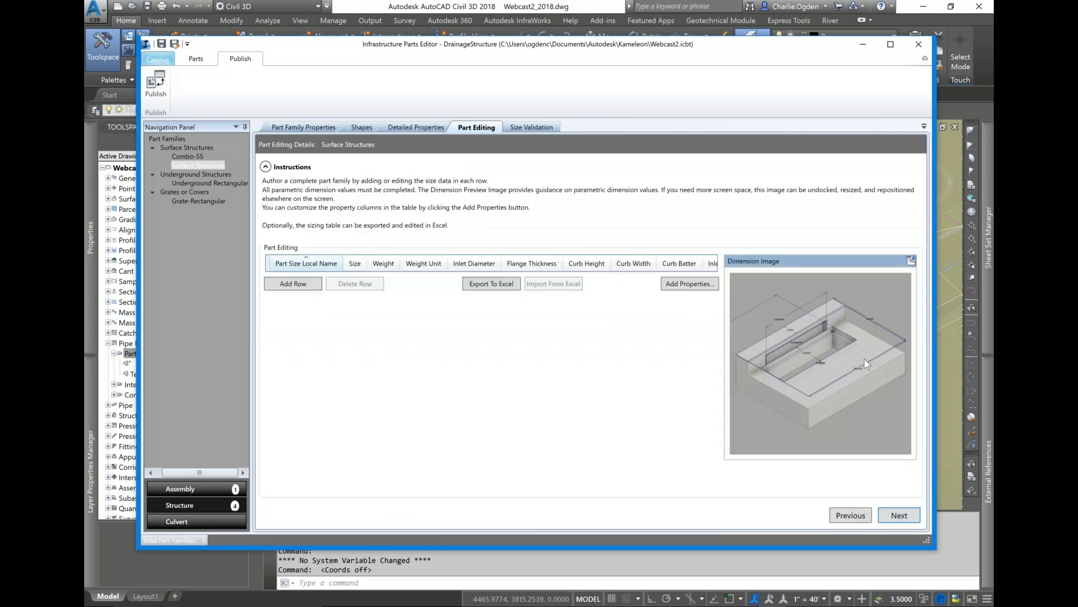
{"action": "left_click", "coordinate": [297, 288]}
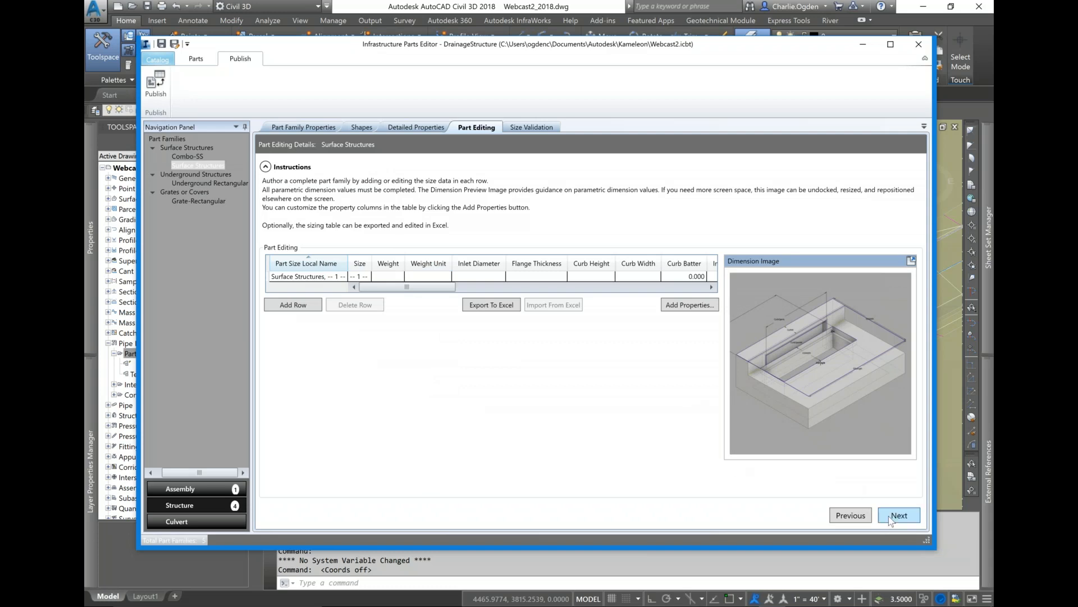
{"action": "left_click", "coordinate": [517, 128]}
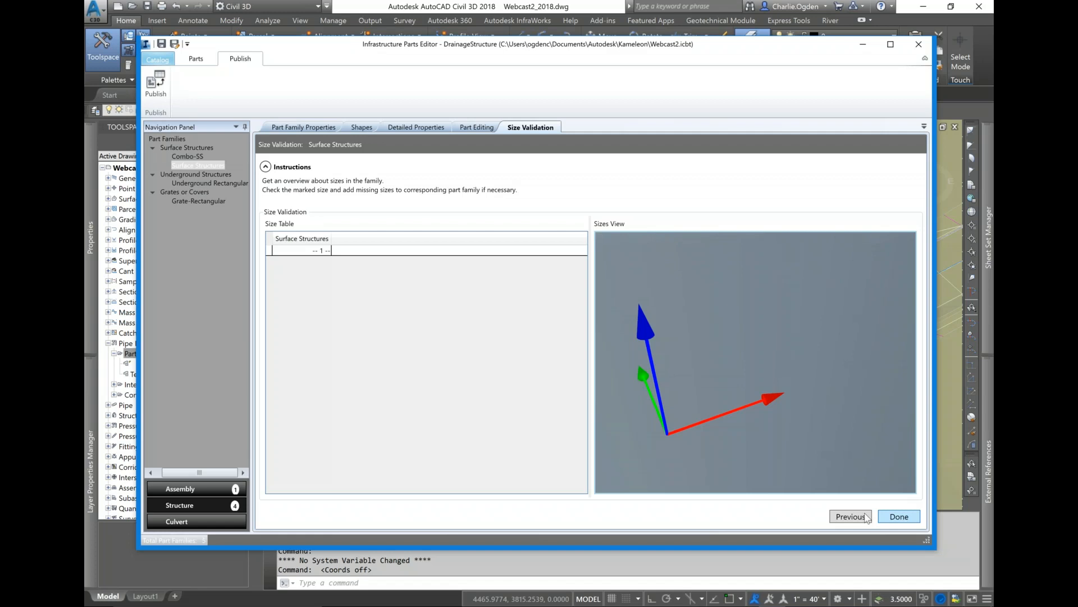
Review the Combo-SS family's size validation and the Combo Inlet assembly's base part and components
{"action": "left_click", "coordinate": [189, 158]}
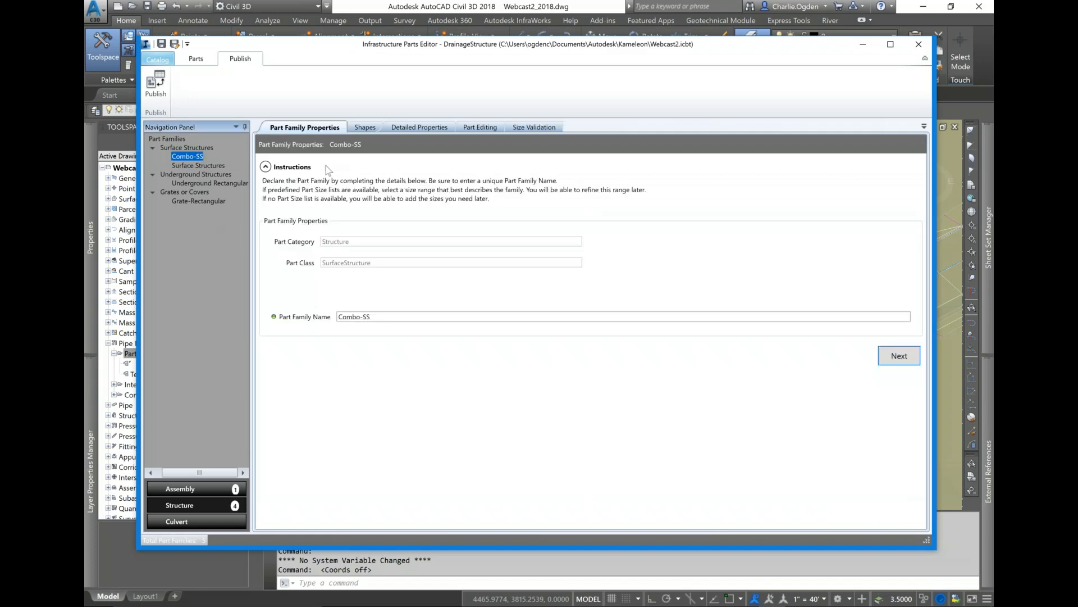
{"action": "left_click", "coordinate": [512, 127]}
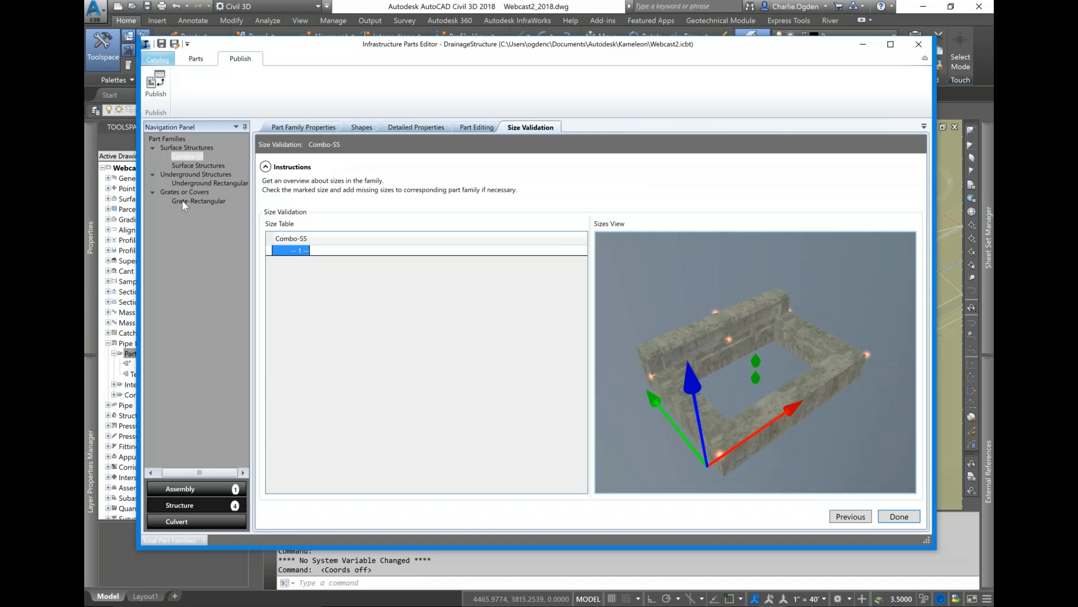
{"action": "left_click", "coordinate": [189, 488]}
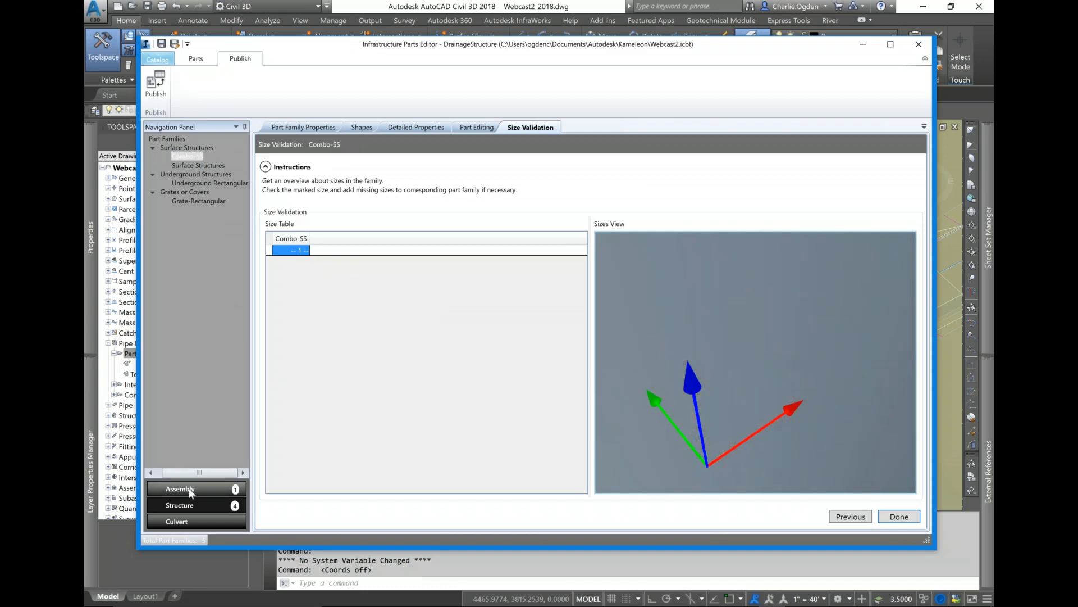
{"action": "double_click", "coordinate": [295, 210]}
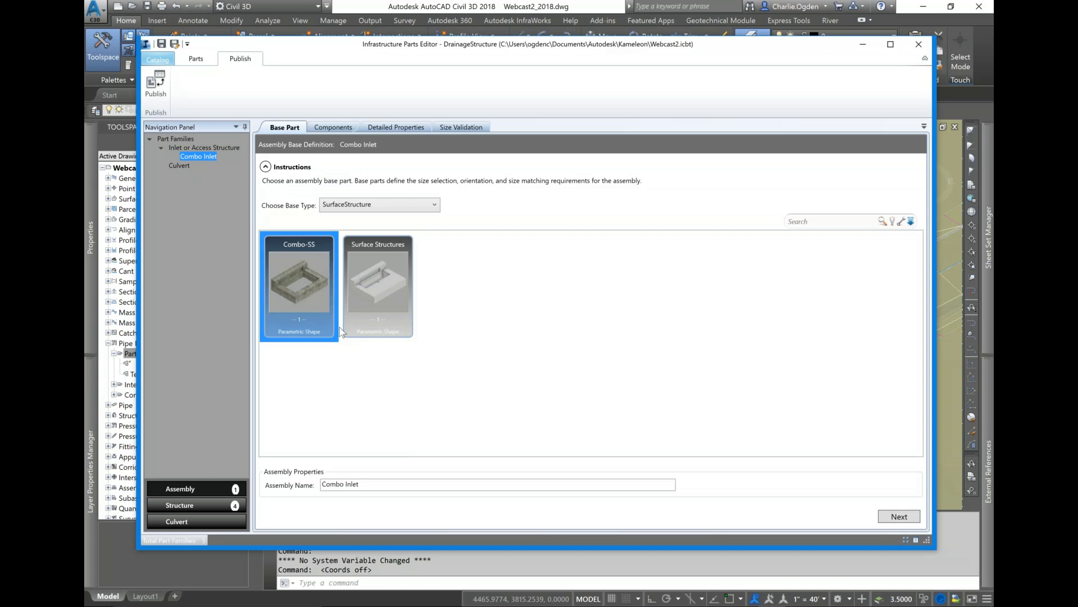
{"action": "left_click", "coordinate": [333, 129]}
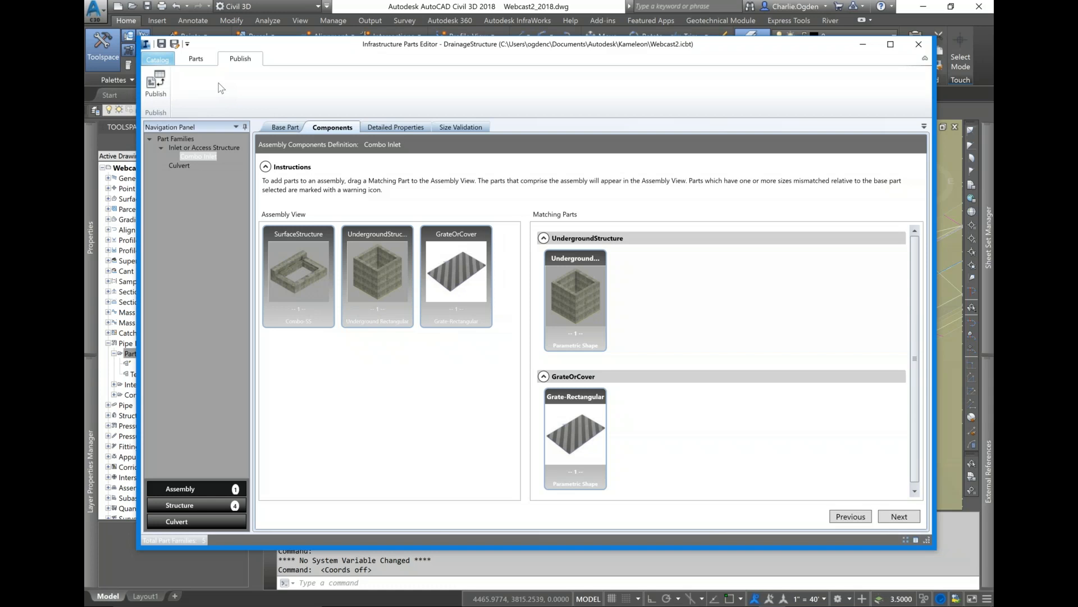
Publish the Combo Inlet assembly to the InfraWorks shared content folder as catalog Webcast2 with Merge, and to AutoCAD Civil 3D 2018 - English
{"action": "left_click", "coordinate": [157, 83]}
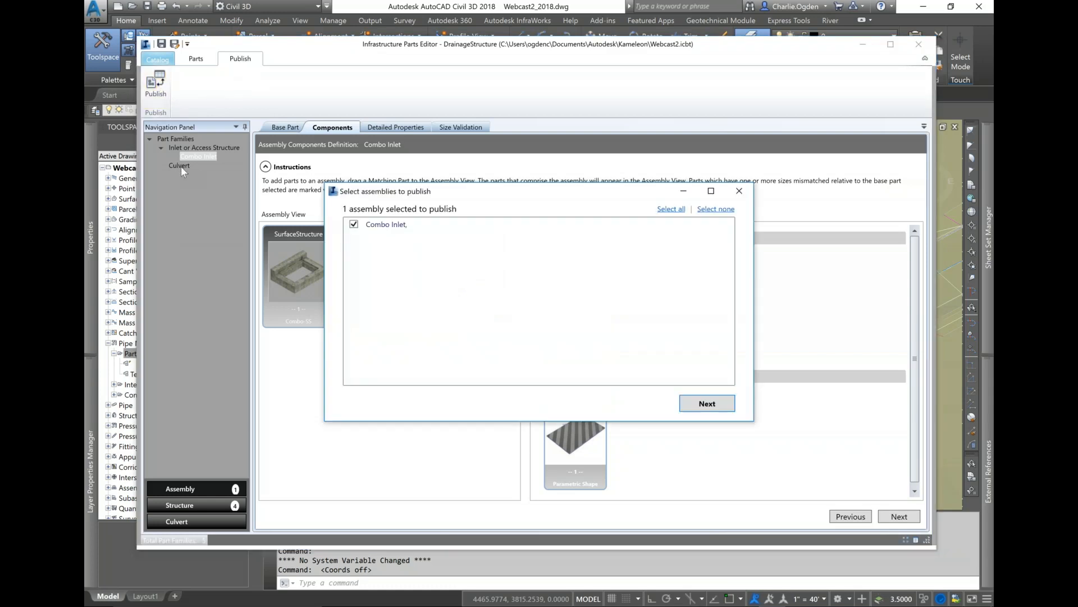
{"action": "left_click_drag", "start_coordinate": [421, 196], "coordinate": [419, 180]}
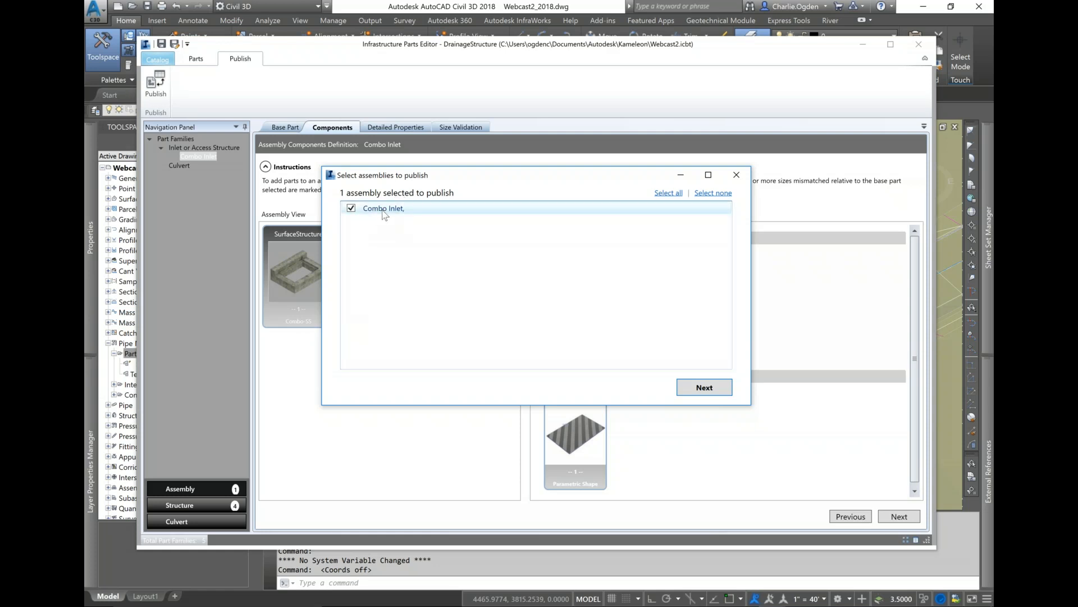
{"action": "left_click", "coordinate": [702, 387]}
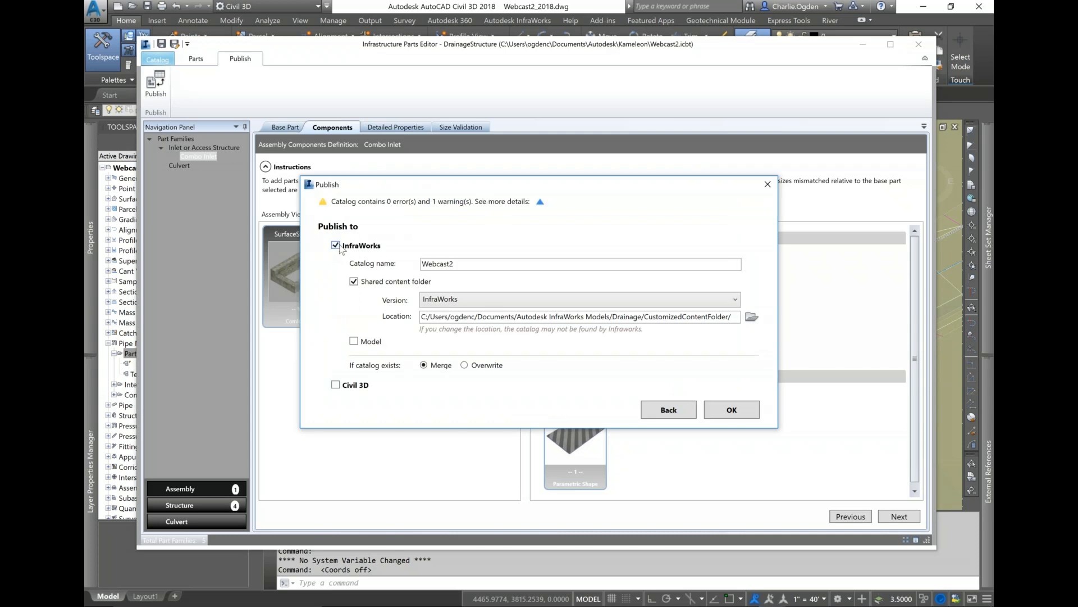
{"action": "left_click", "coordinate": [336, 385]}
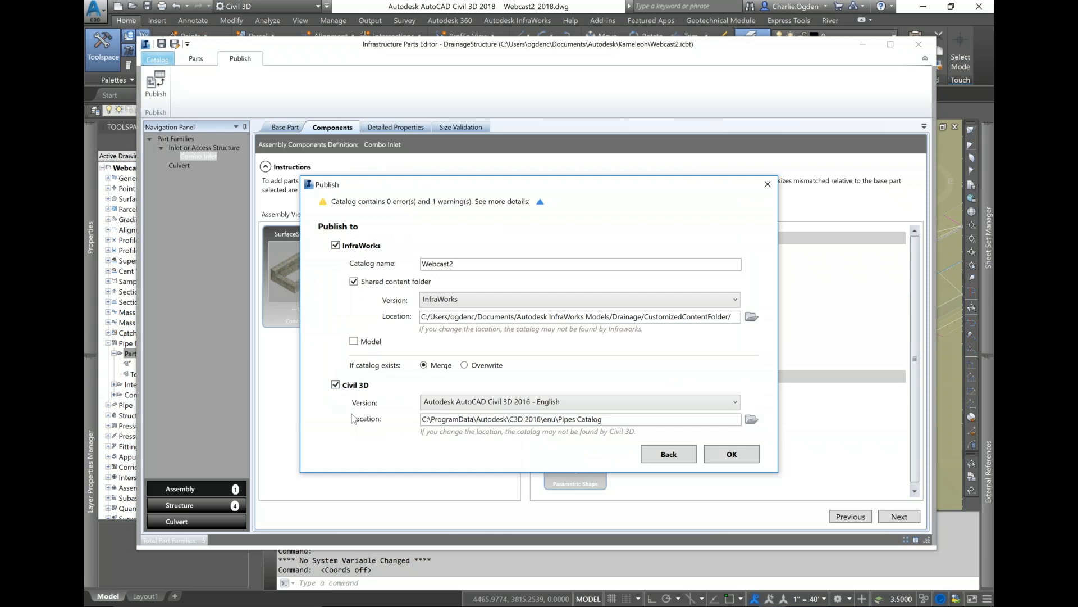
{"action": "left_click", "coordinate": [456, 402]}
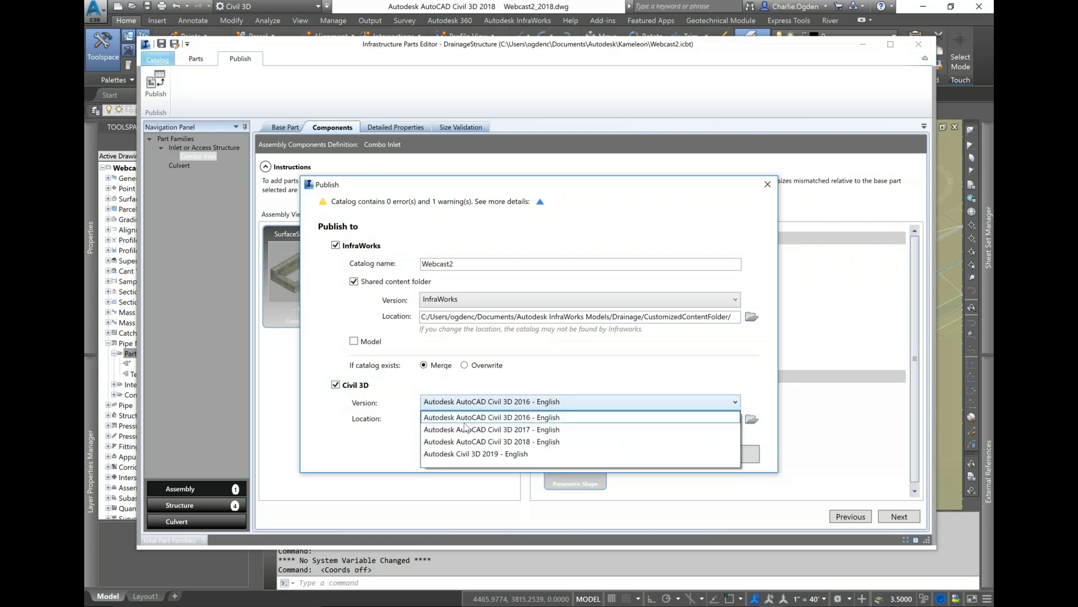
{"action": "left_click", "coordinate": [528, 442]}
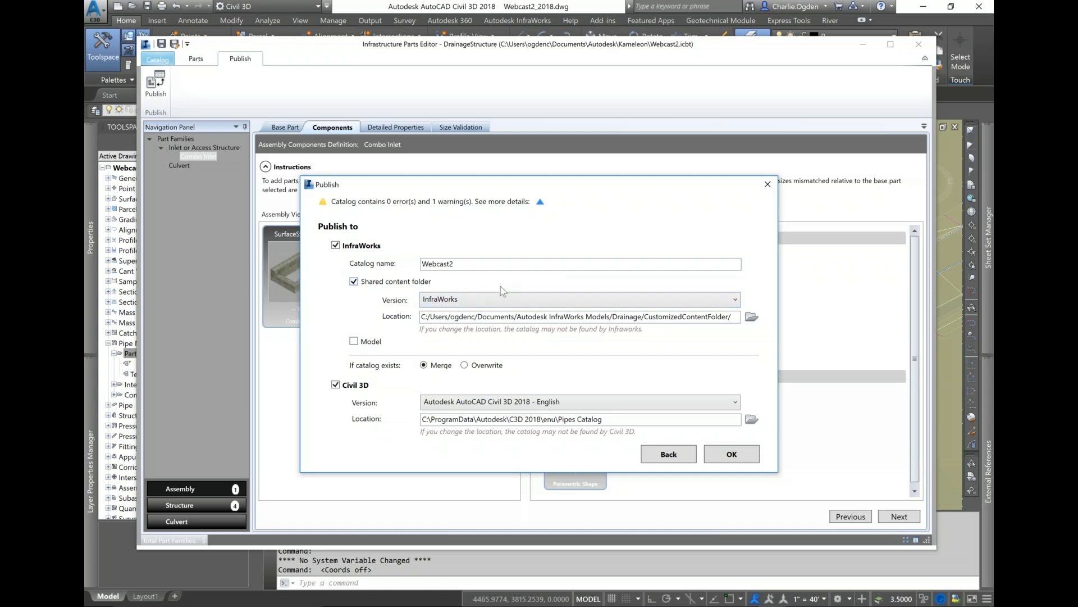
{"action": "left_click", "coordinate": [725, 456]}
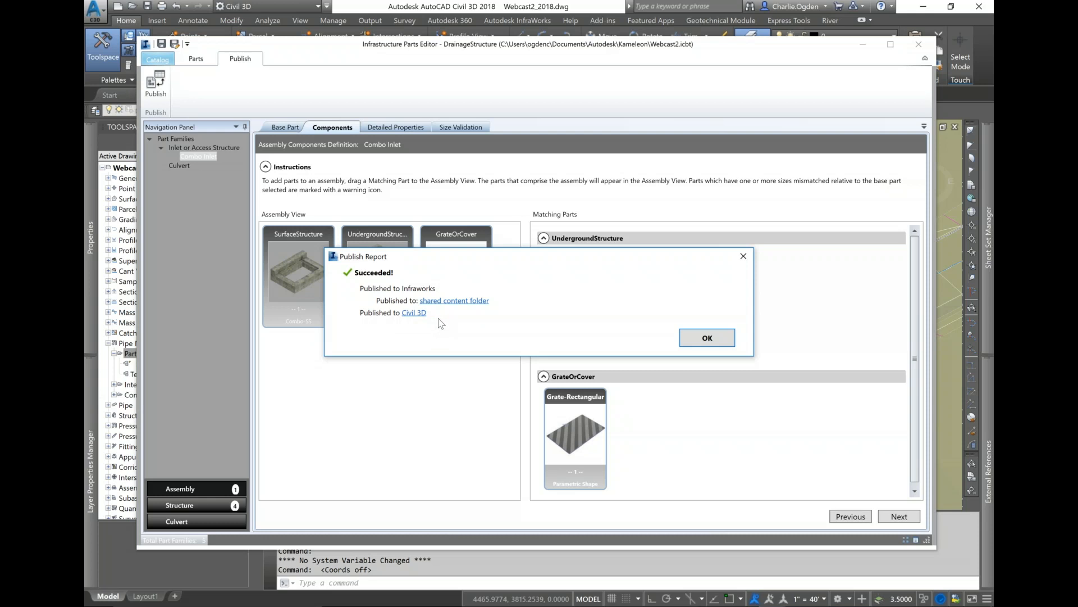
Open the InfraWorks shared content folder and the Civil 3D Pipes Catalog folder from the publish report, and close the report
{"action": "left_click", "coordinate": [455, 301]}
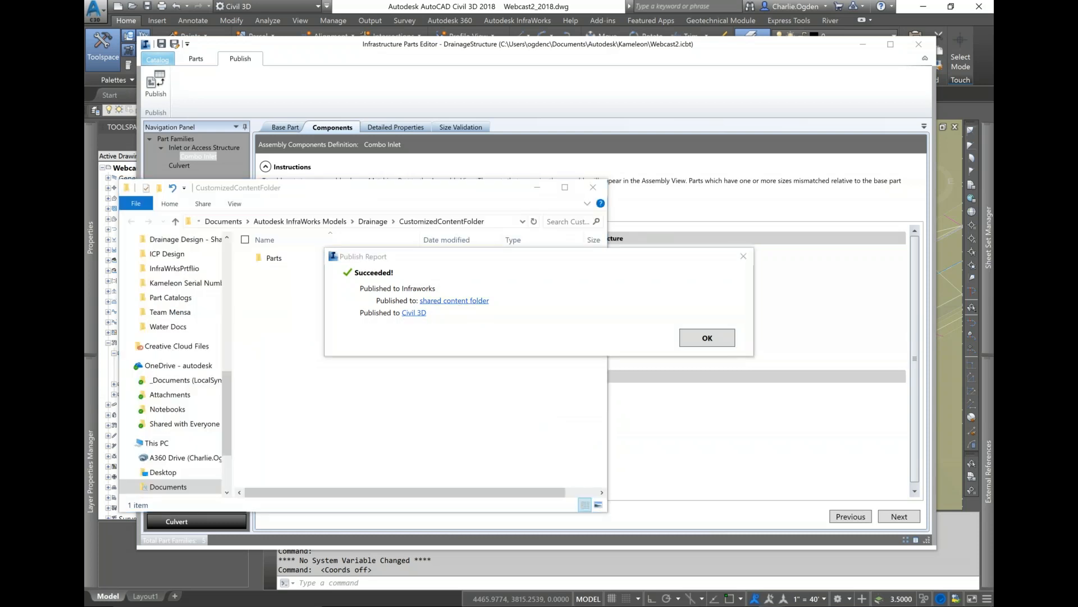
{"action": "left_click", "coordinate": [414, 313]}
{"action": "left_click_drag", "start_coordinate": [406, 200], "coordinate": [780, 202]}
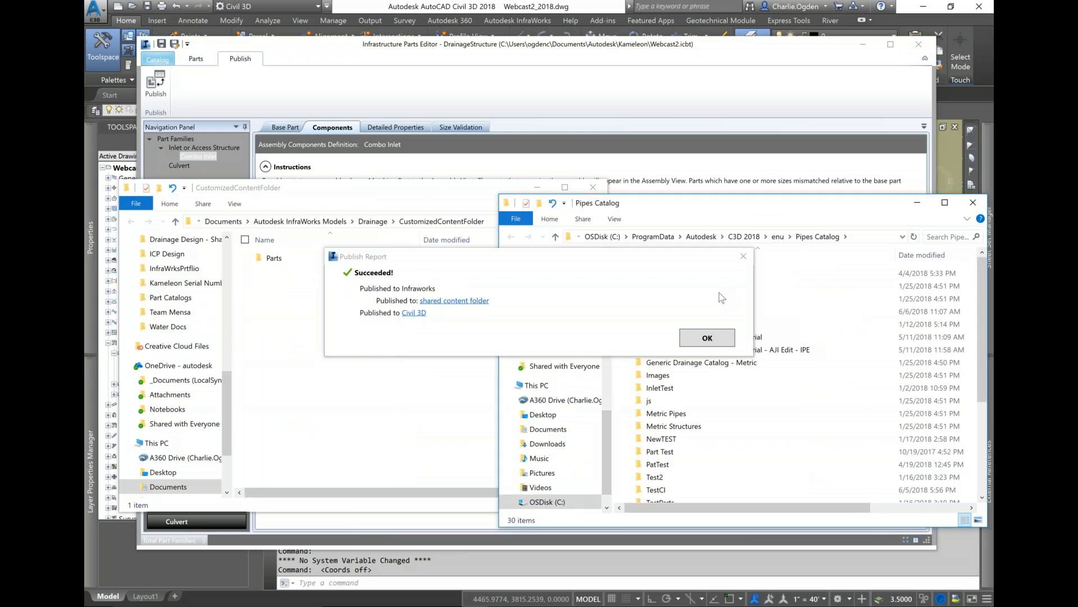
{"action": "left_click", "coordinate": [707, 338]}
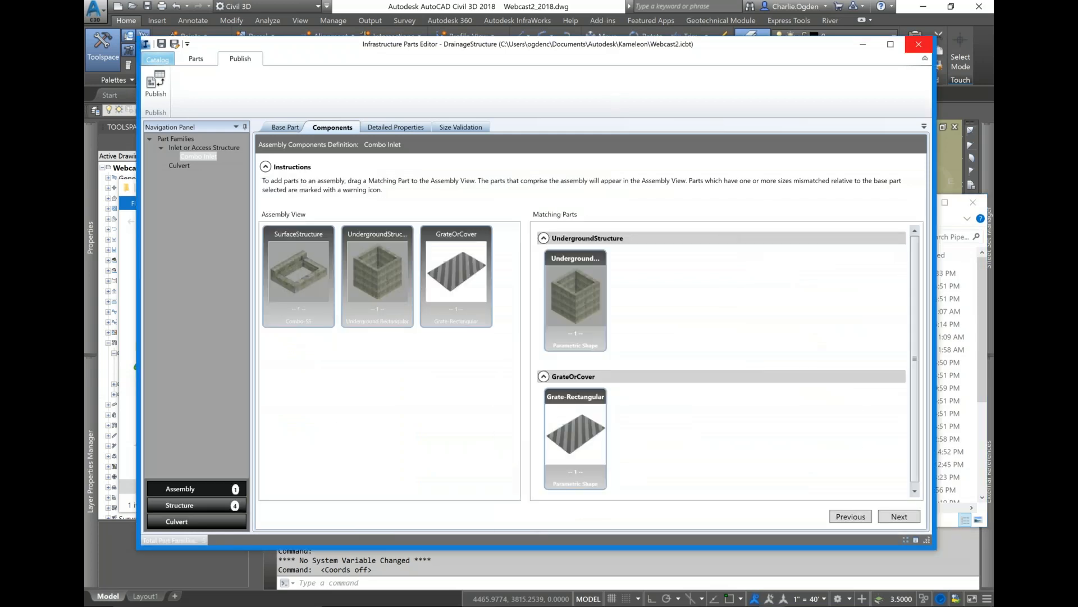
Minimize the parts editor, arrange the two folder windows side by side, and open the Parts folder inside CustomizedContentFolder
{"action": "left_click", "coordinate": [863, 45]}
{"action": "left_click_drag", "start_coordinate": [372, 179], "coordinate": [354, 161]}
{"action": "left_click_drag", "start_coordinate": [666, 210], "coordinate": [661, 172]}
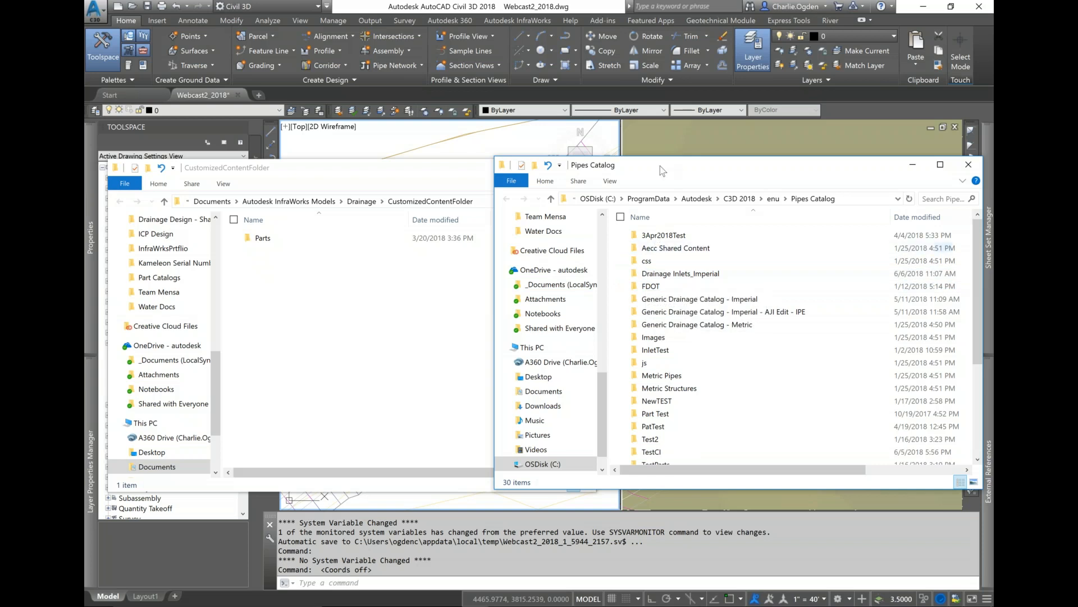
{"action": "left_click_drag", "start_coordinate": [672, 167], "coordinate": [638, 189]}
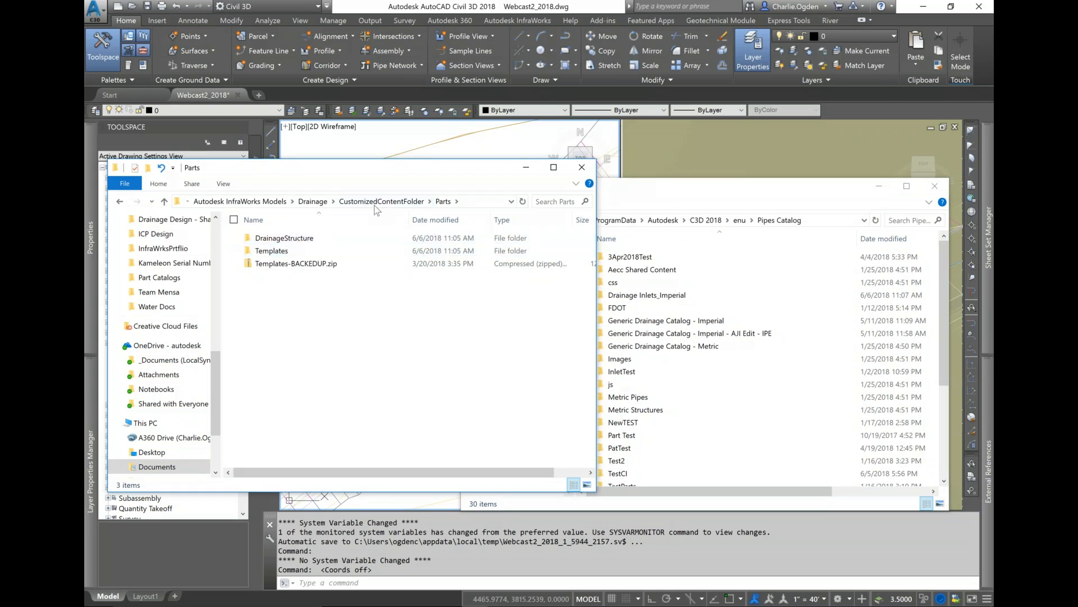
{"action": "left_click_drag", "start_coordinate": [659, 194], "coordinate": [673, 168]}
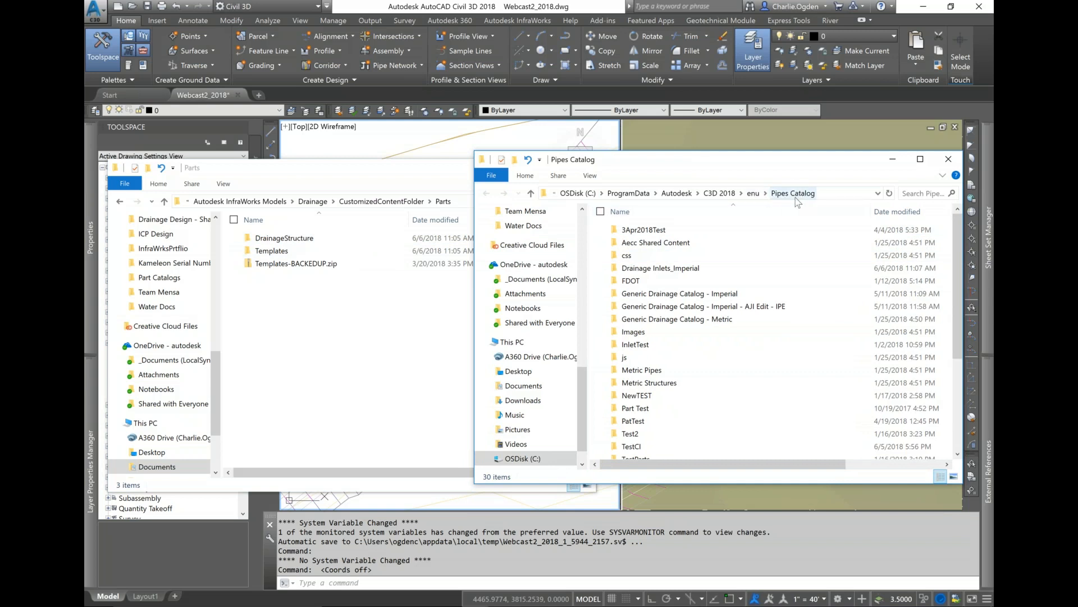
Browse from Pipes Catalog up to the enu folder and open the Templates folder inside ContentLibrary
{"action": "left_click", "coordinate": [754, 195]}
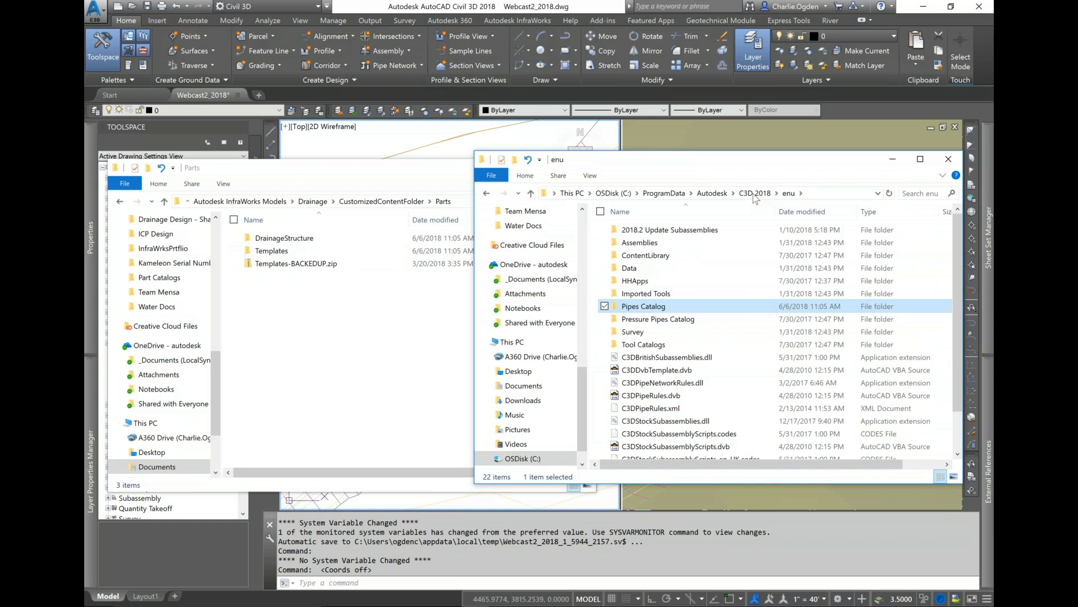
{"action": "double_click", "coordinate": [674, 256]}
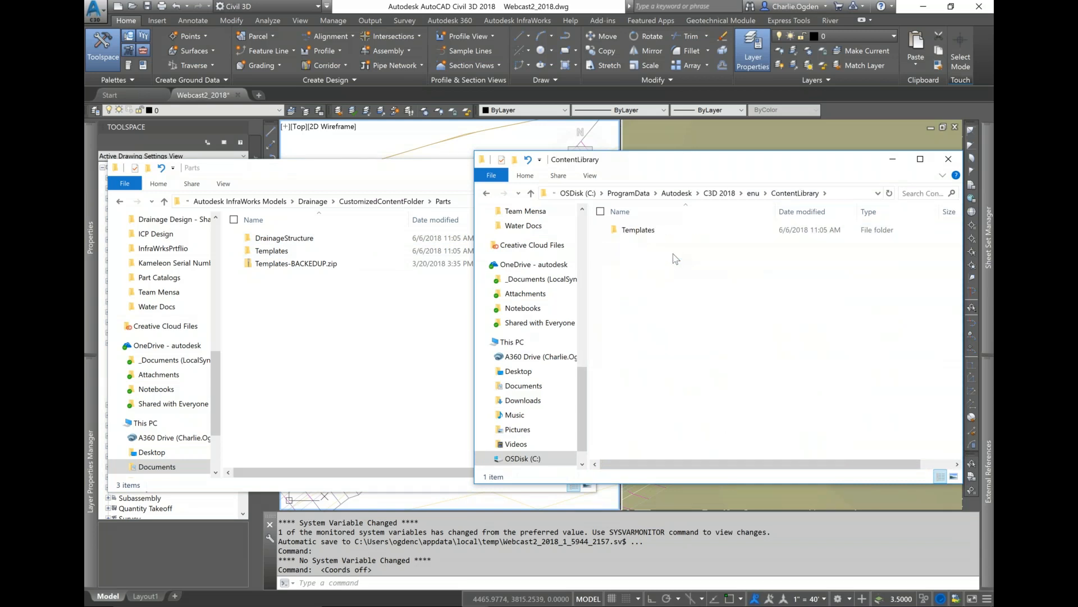
{"action": "left_click", "coordinate": [652, 233]}
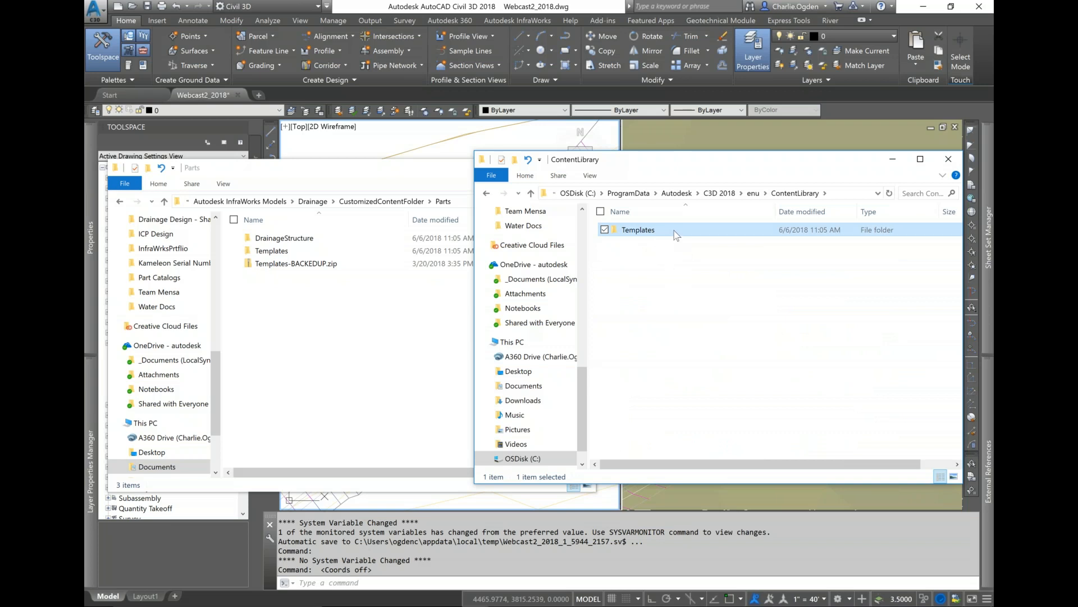
{"action": "double_click", "coordinate": [658, 233]}
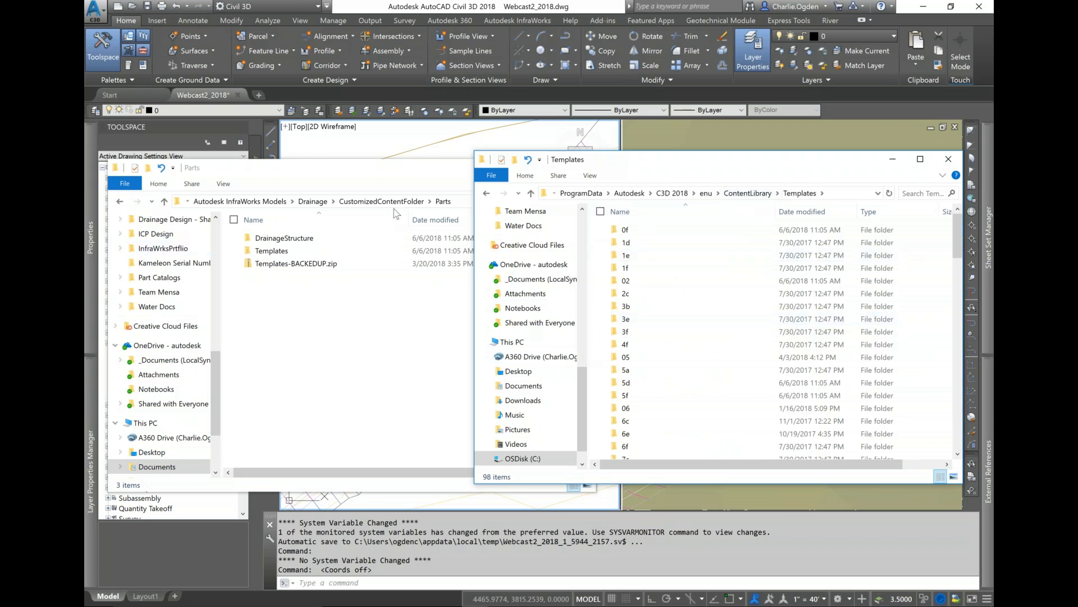
Move the InfraWorks folder window beside the Civil 3D one and open the Templates folder inside Parts
{"action": "left_click_drag", "start_coordinate": [383, 170], "coordinate": [372, 162]}
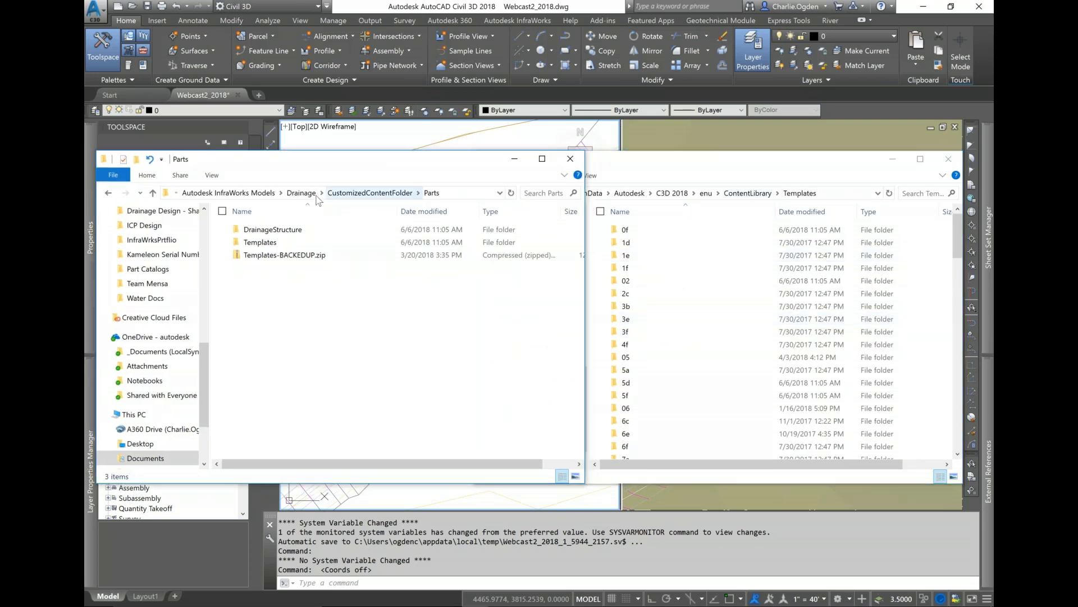
{"action": "left_click", "coordinate": [365, 193]}
{"action": "double_click", "coordinate": [252, 230]}
{"action": "left_click", "coordinate": [260, 242]}
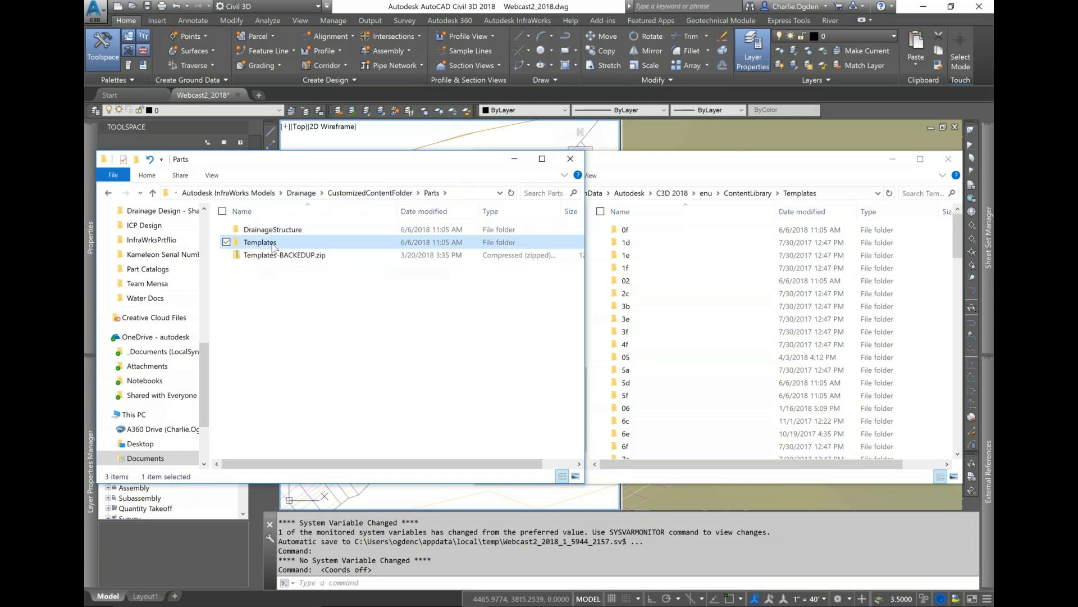
{"action": "double_click", "coordinate": [273, 248]}
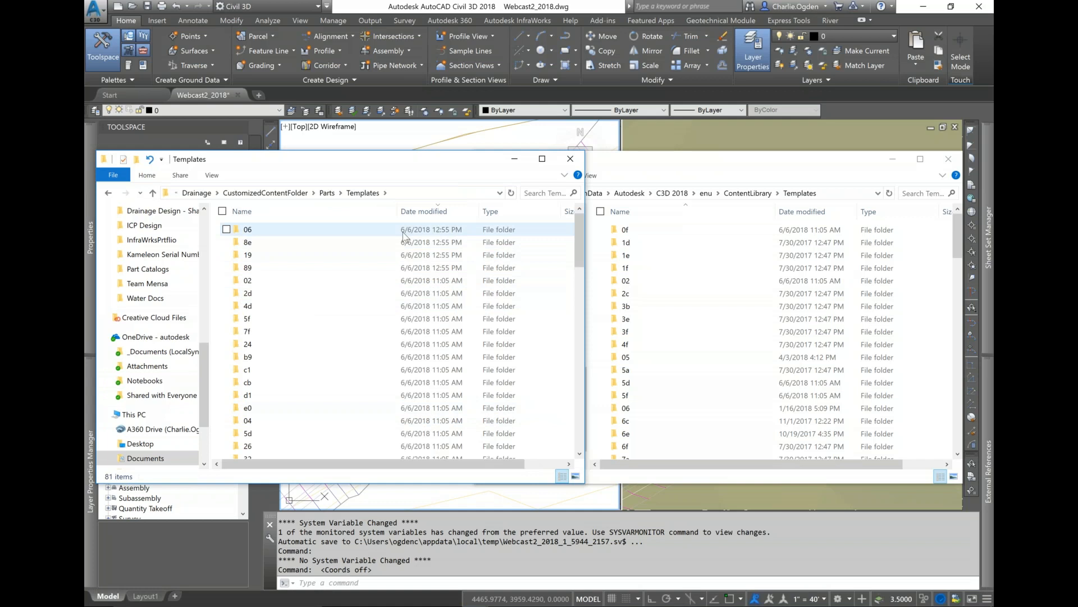
Open the part subfolder inside template folder 06, view its 200.jpg preview image, and close the viewer
{"action": "double_click", "coordinate": [275, 231]}
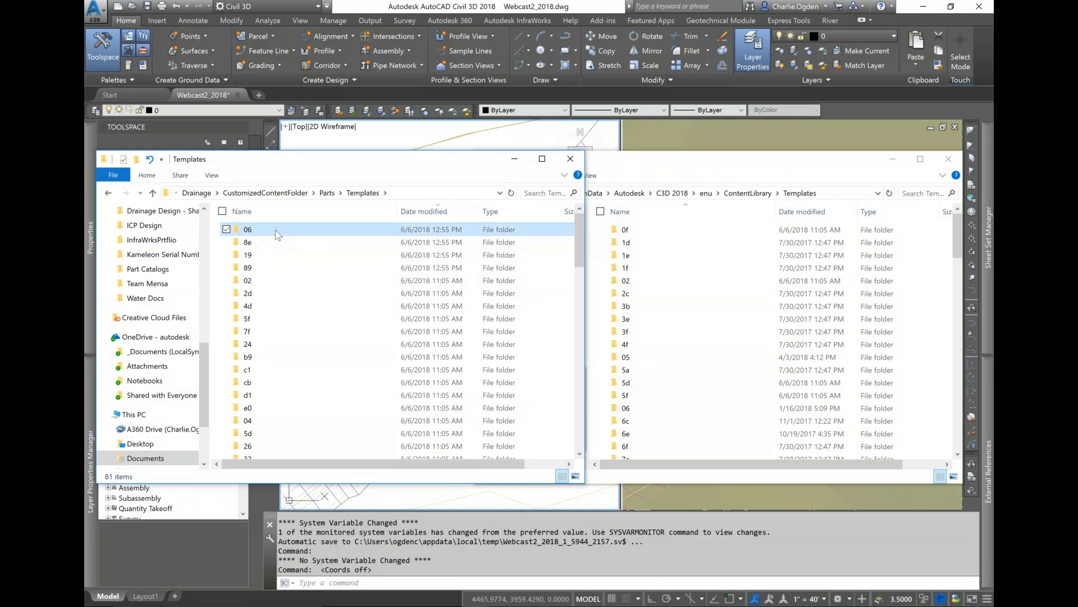
{"action": "double_click", "coordinate": [271, 243]}
{"action": "double_click", "coordinate": [264, 231]}
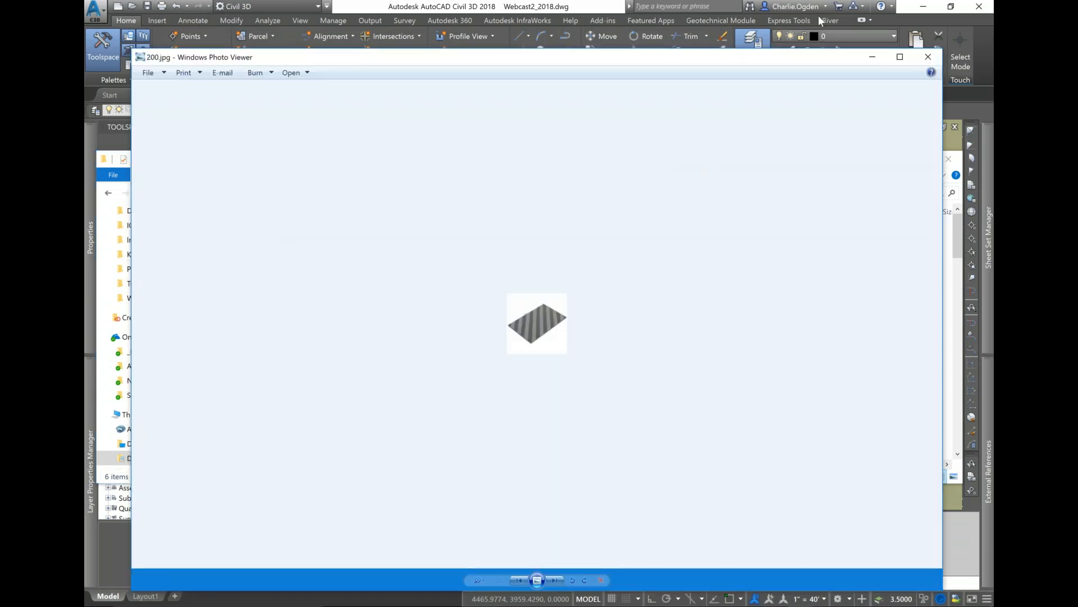
{"action": "key", "text": "Escape"}
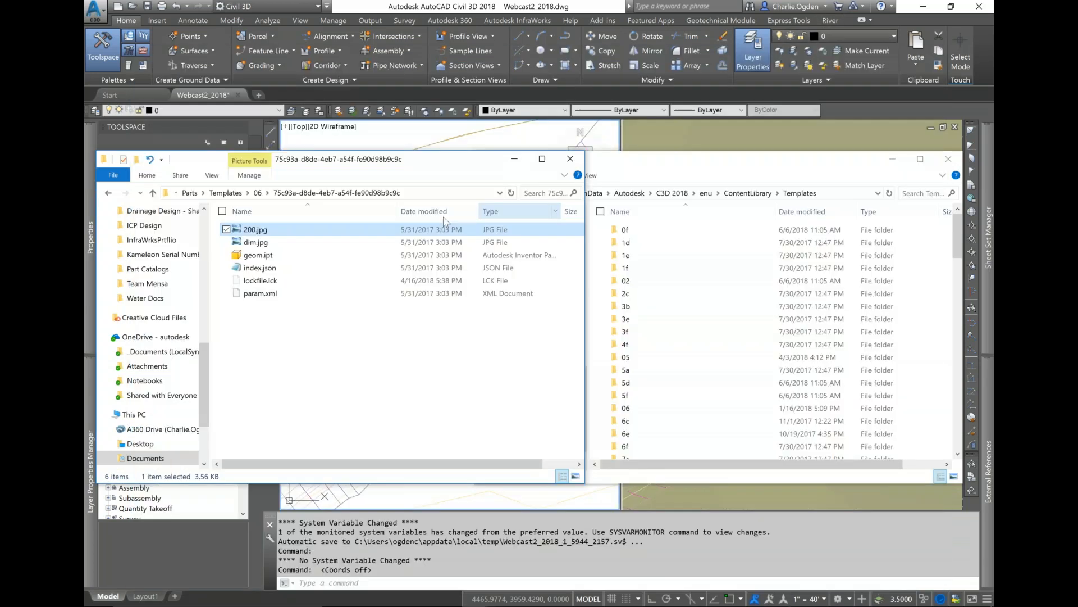
Return to the InfraWorks Templates folder, view the 200.jpg preview inside template folder 8e, and close the viewer
{"action": "left_click", "coordinate": [225, 193]}
{"action": "double_click", "coordinate": [261, 252]}
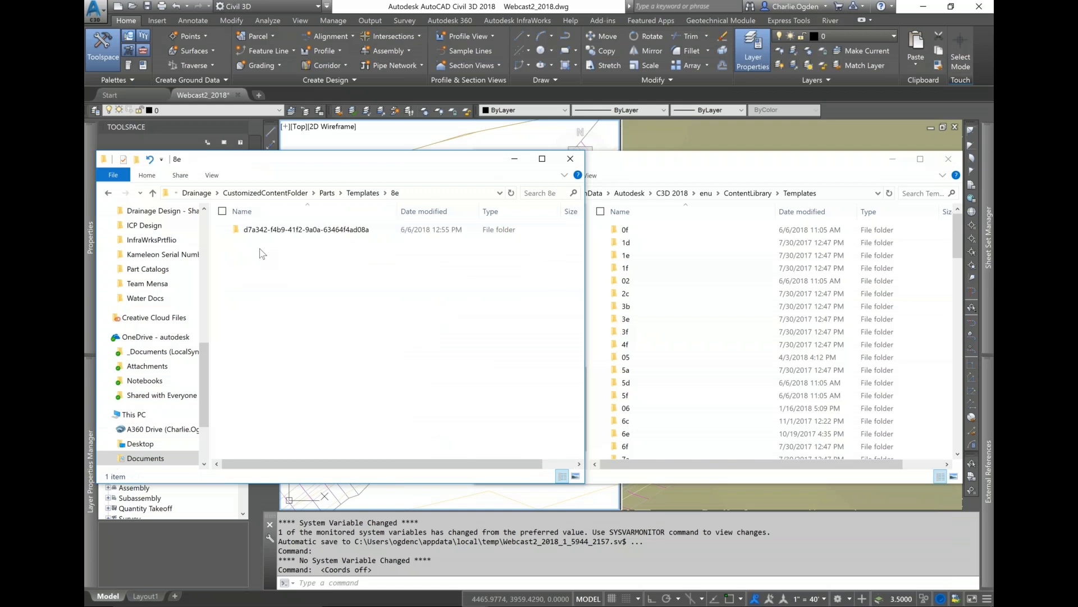
{"action": "double_click", "coordinate": [309, 230]}
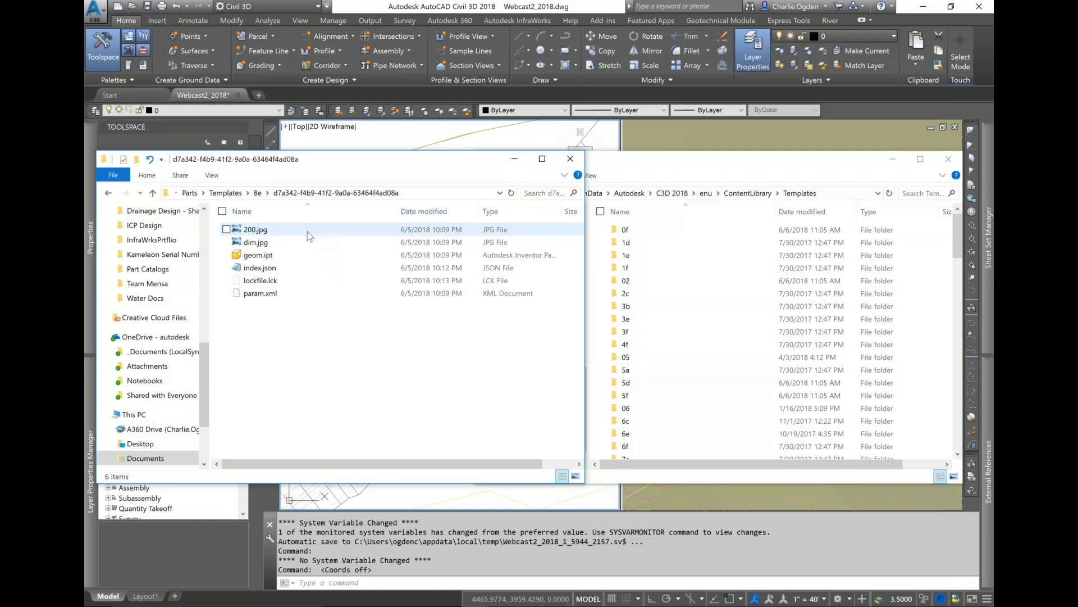
{"action": "double_click", "coordinate": [264, 230]}
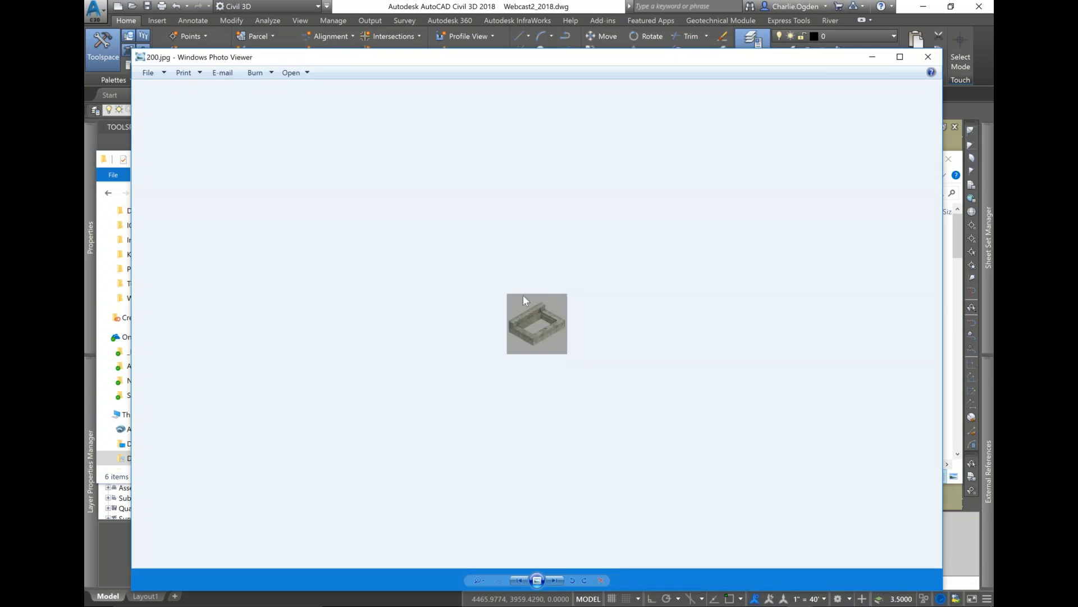
{"action": "left_click", "coordinate": [929, 60]}
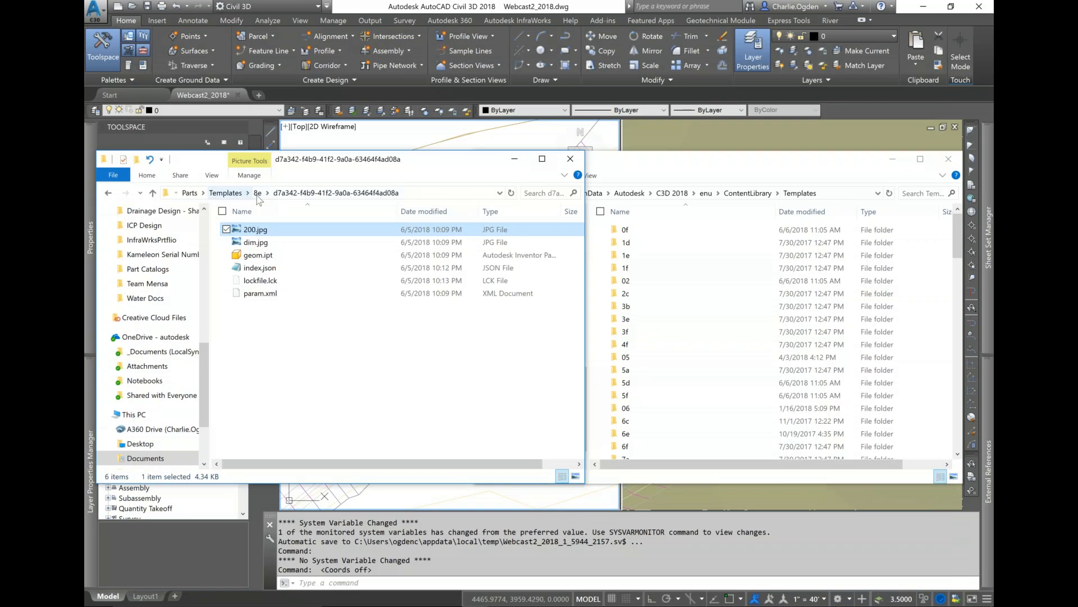
Go back to Templates, view the 200.jpg preview of the part in template folder 19, and close the viewer
{"action": "left_click", "coordinate": [225, 193]}
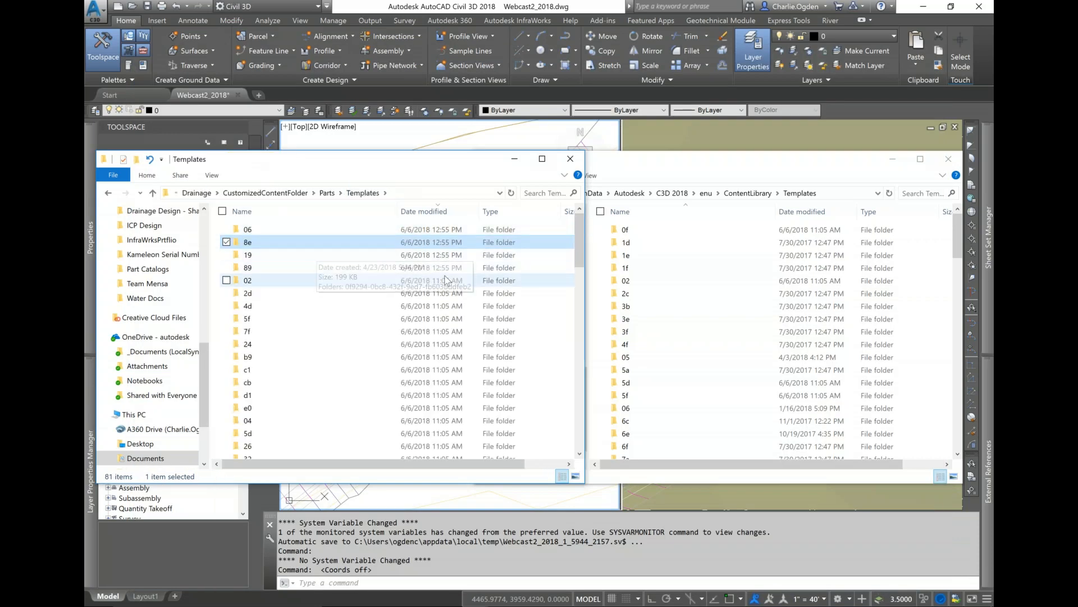
{"action": "double_click", "coordinate": [344, 255]}
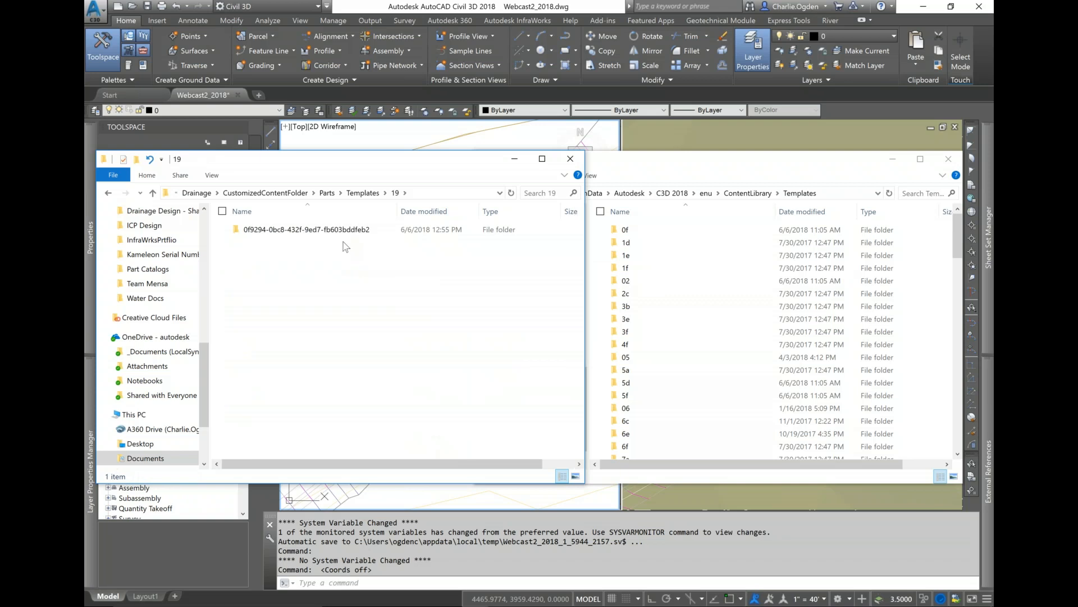
{"action": "double_click", "coordinate": [315, 230]}
{"action": "left_click", "coordinate": [276, 235]}
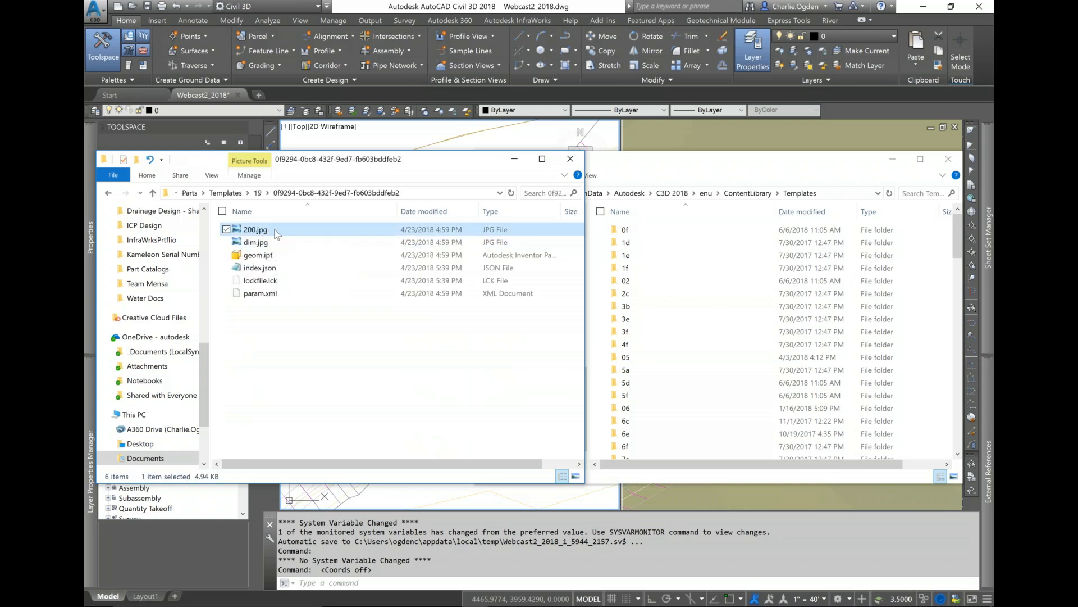
{"action": "double_click", "coordinate": [276, 232]}
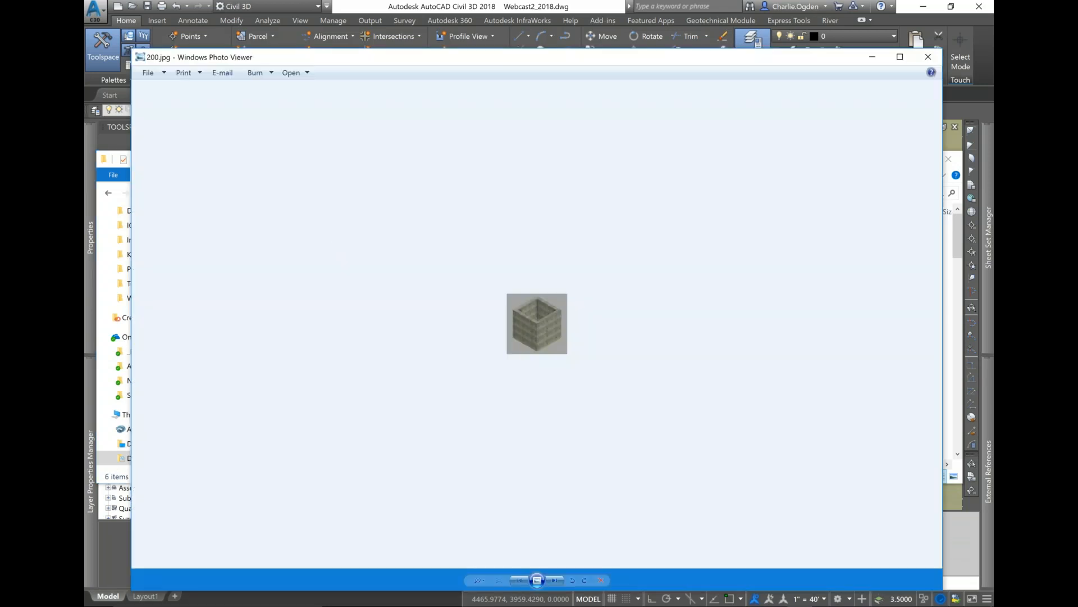
{"action": "left_click", "coordinate": [928, 57]}
Return to the InfraWorks Templates folder and open the part subfolder inside template folder 89 to examine its files
{"action": "left_click", "coordinate": [239, 193]}
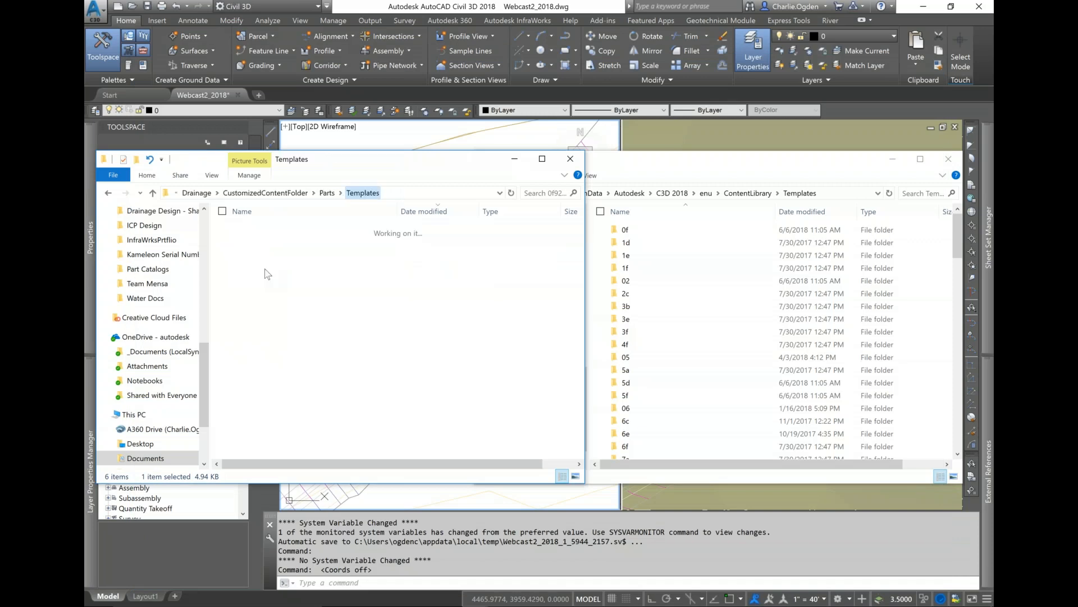
{"action": "left_click", "coordinate": [258, 270]}
{"action": "double_click", "coordinate": [258, 268]}
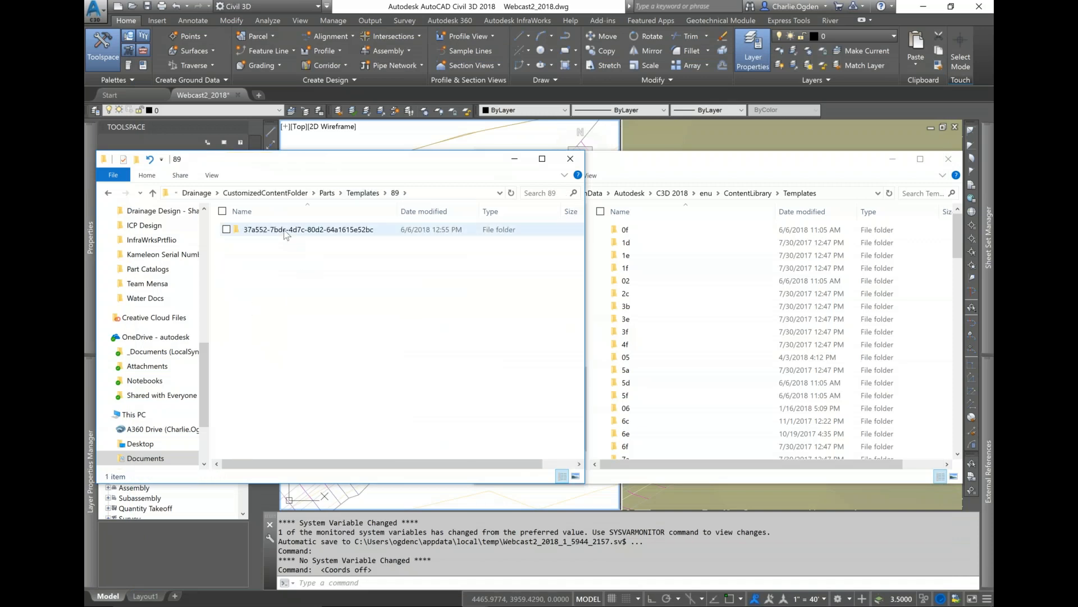
{"action": "double_click", "coordinate": [286, 231]}
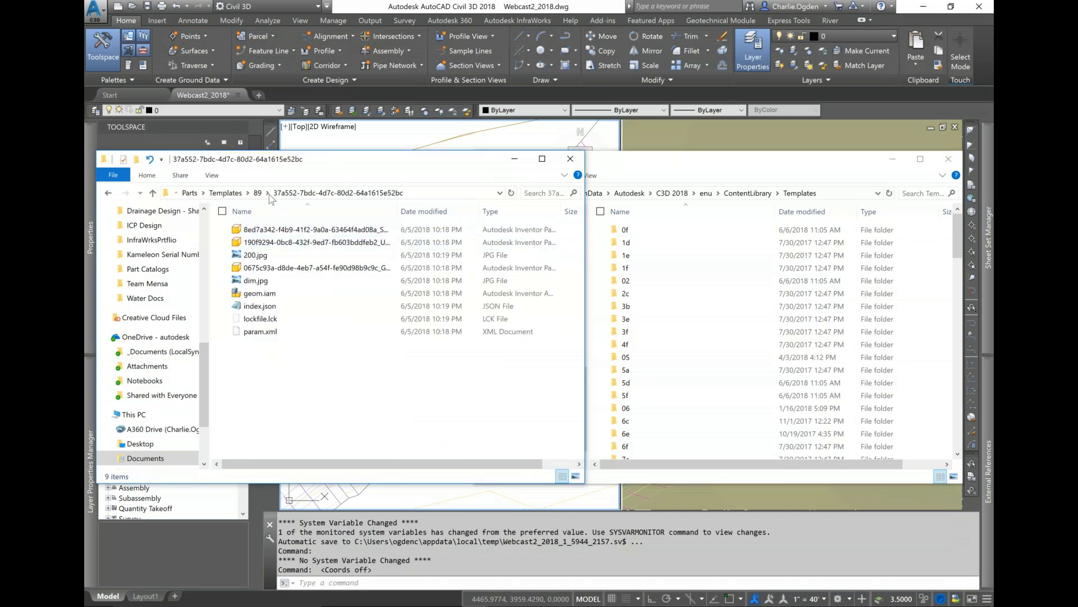
Reopen the part subfolder in template folder 8e, view its 200.jpg preview again, and close the viewer
{"action": "left_click", "coordinate": [230, 192]}
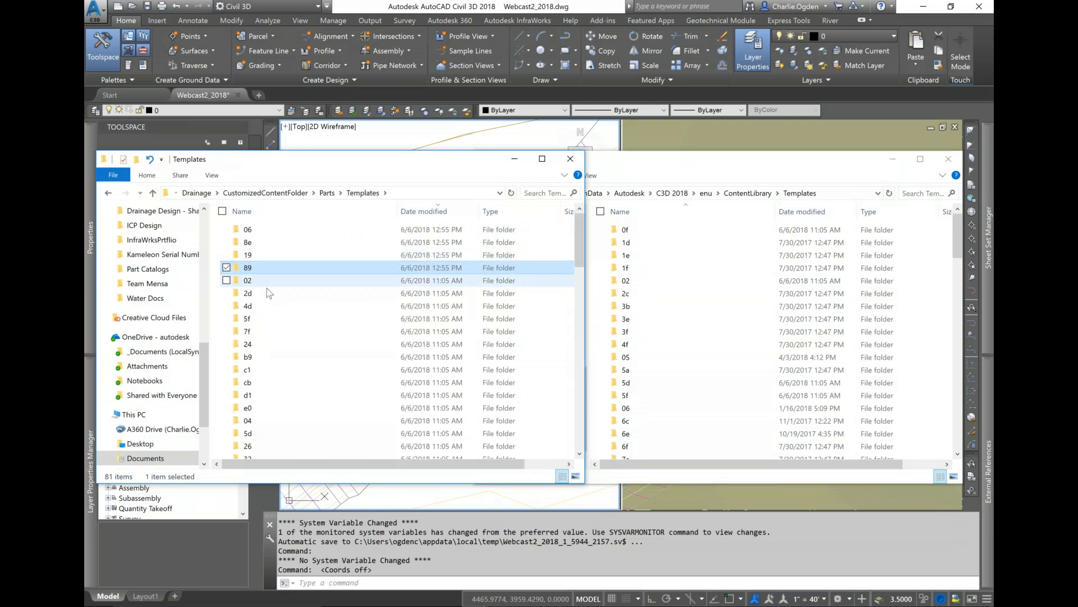
{"action": "double_click", "coordinate": [269, 246]}
{"action": "double_click", "coordinate": [272, 230]}
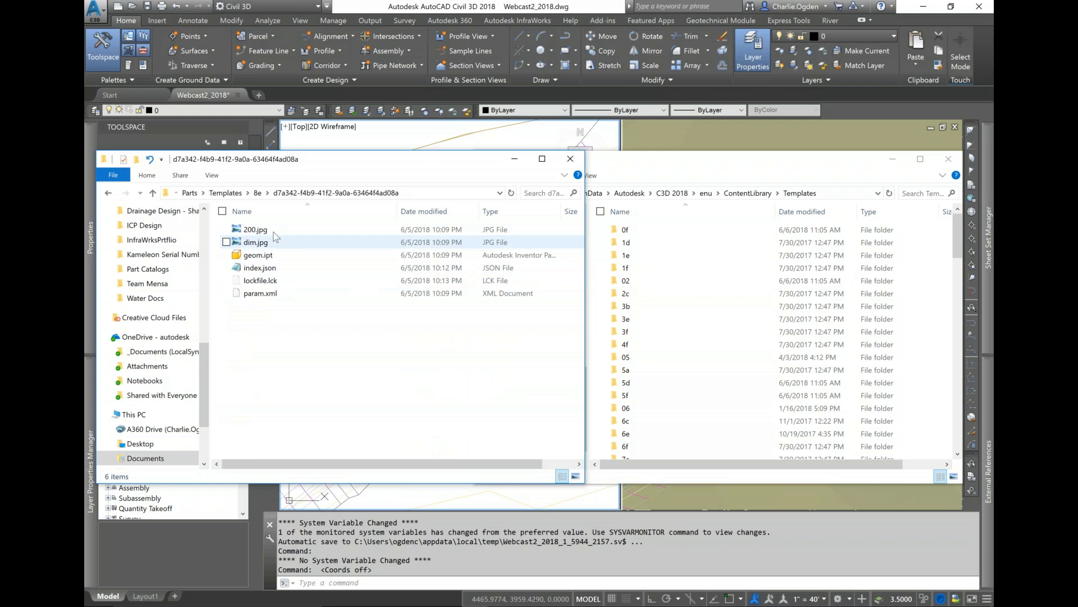
{"action": "left_click", "coordinate": [255, 230]}
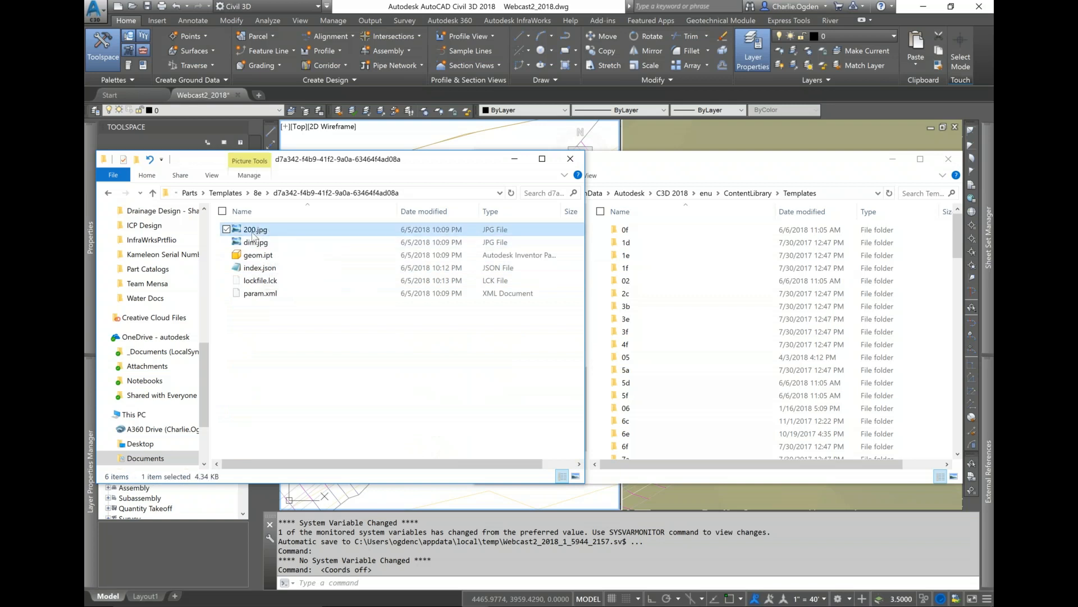
{"action": "double_click", "coordinate": [256, 230]}
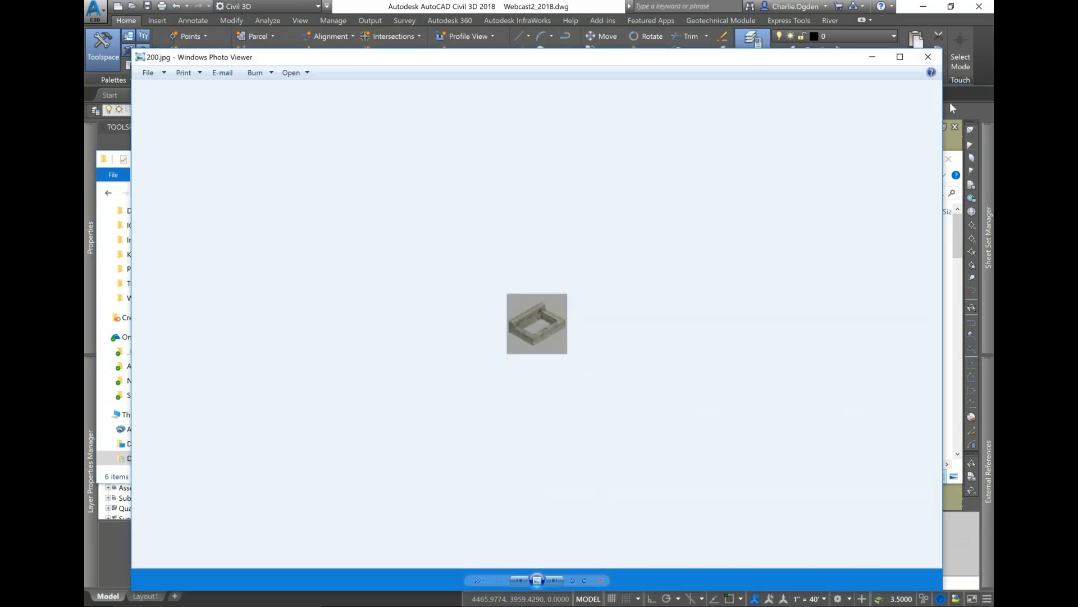
{"action": "left_click", "coordinate": [928, 57]}
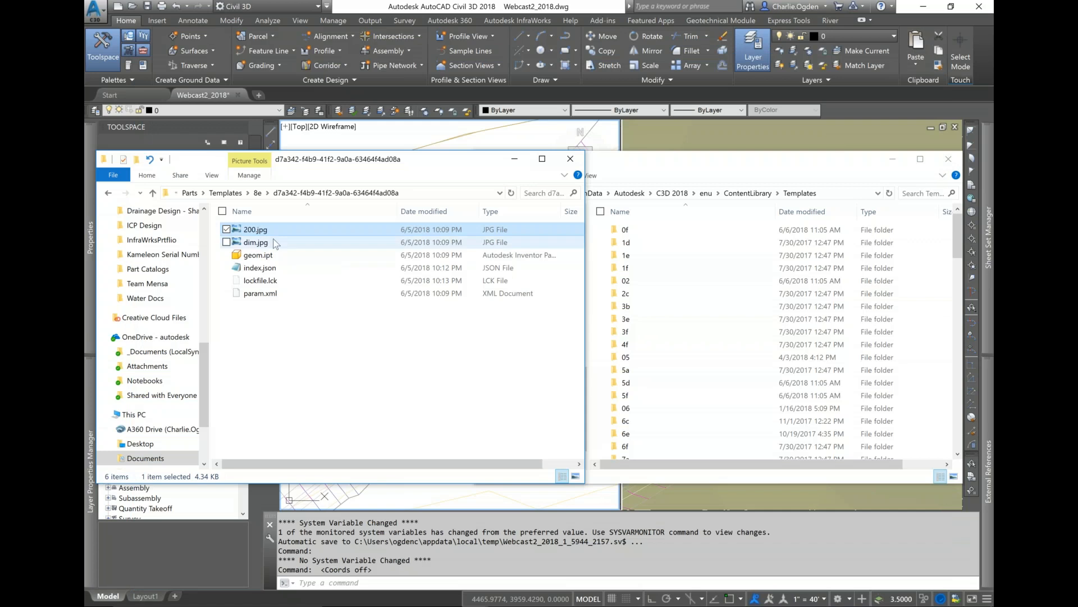
Open param.xml from the 8e part folder, examine the P1 reference point's description, and close the file
{"action": "left_click_drag", "start_coordinate": [313, 168], "coordinate": [350, 157]}
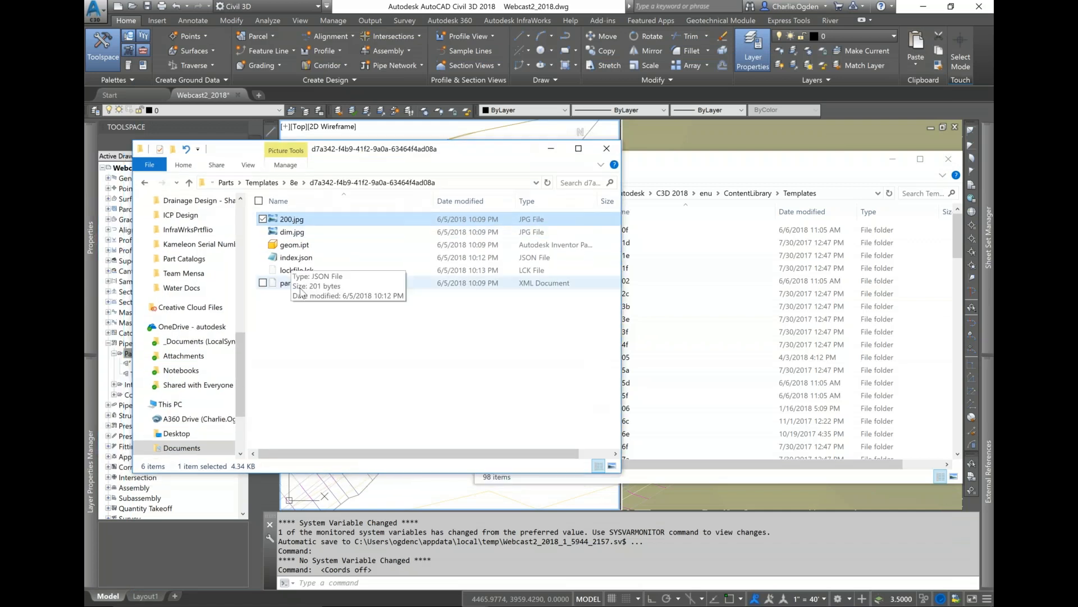
{"action": "left_click", "coordinate": [298, 283]}
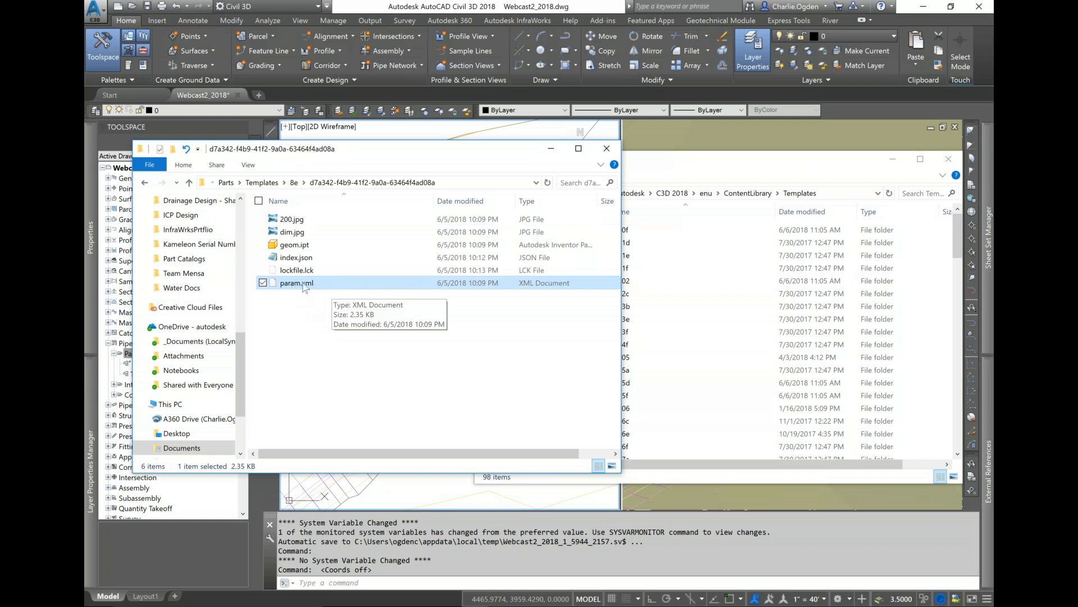
{"action": "double_click", "coordinate": [306, 287]}
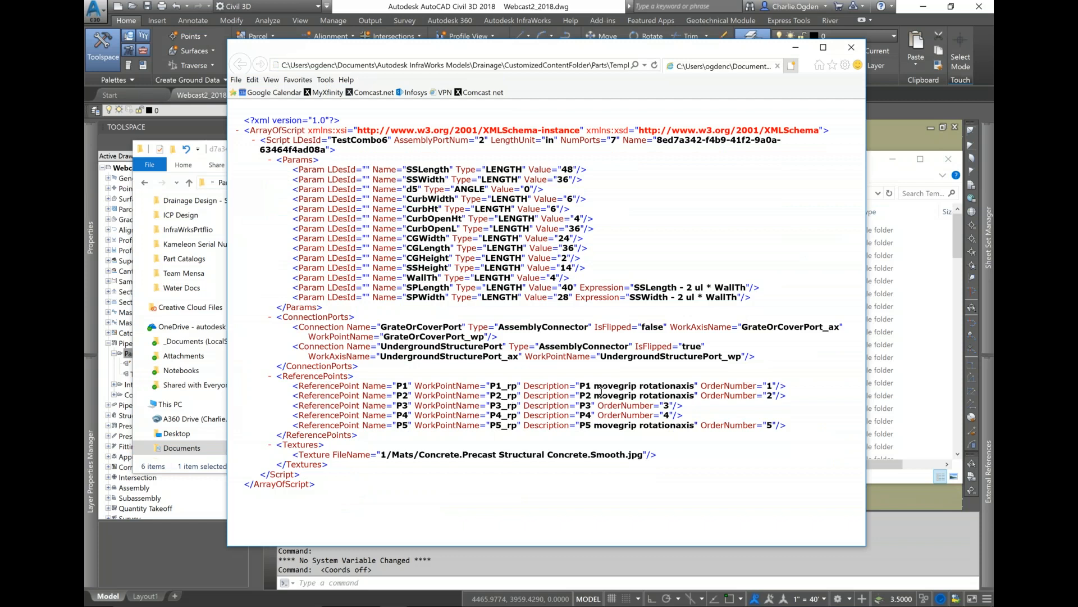
{"action": "left_click_drag", "start_coordinate": [594, 385], "coordinate": [695, 386]}
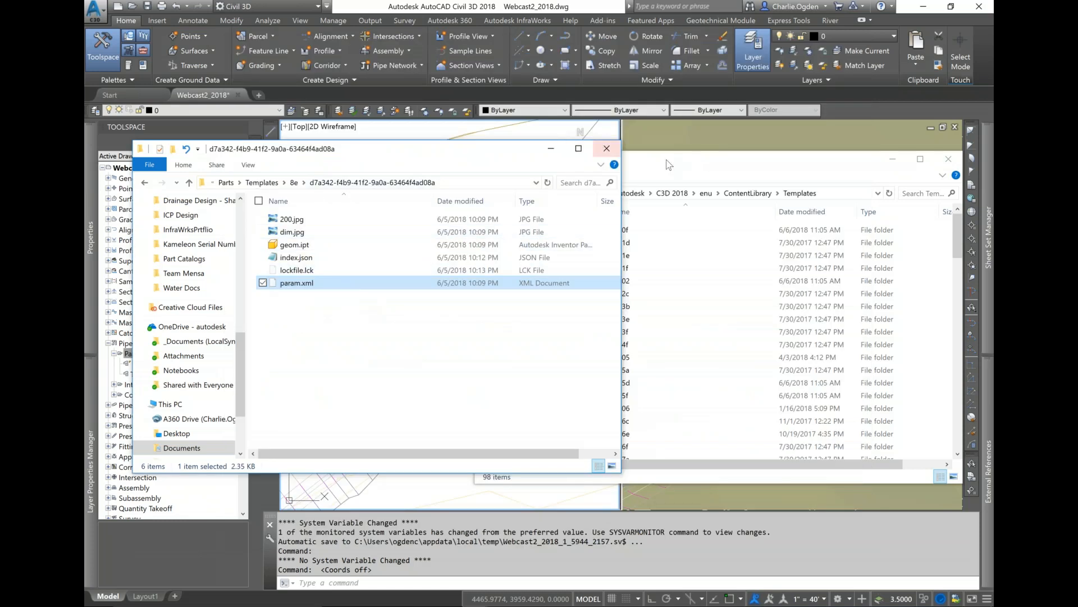
Open folder 8e in both the Civil 3D and InfraWorks Templates folders to compare their part subfolders
{"action": "left_click_drag", "start_coordinate": [691, 169], "coordinate": [711, 161]}
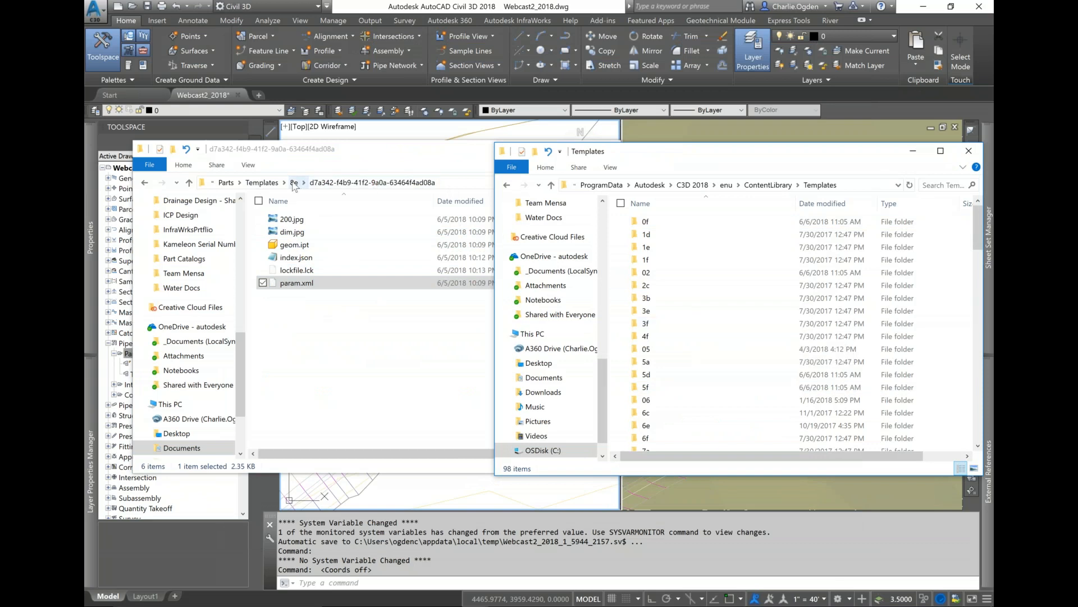
{"action": "left_click", "coordinate": [261, 183]}
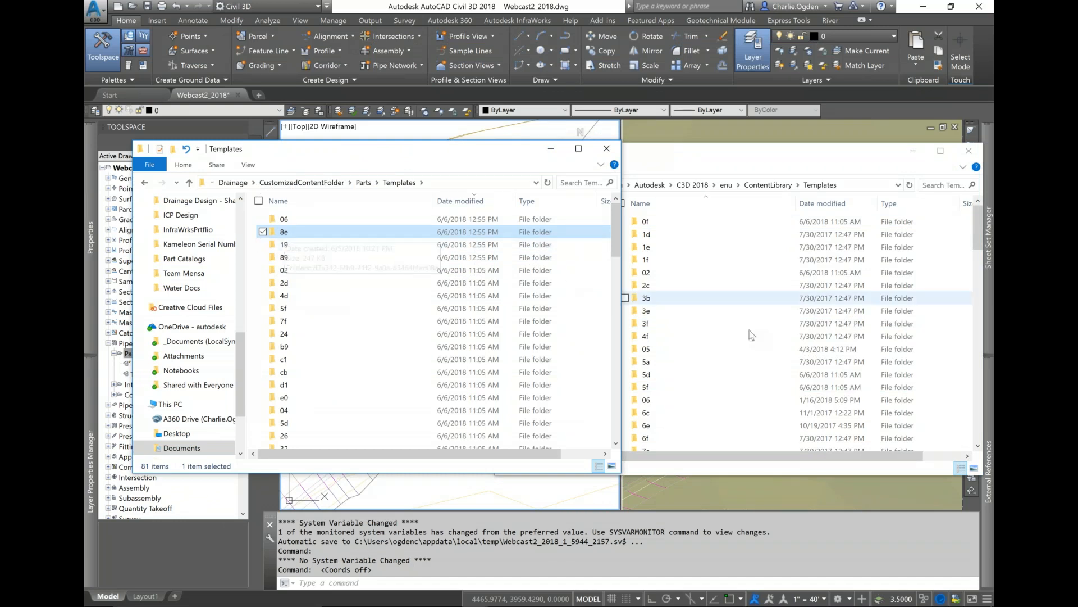
{"action": "left_click", "coordinate": [717, 389]}
{"action": "scroll", "coordinate": [713, 393], "scroll_direction": "down", "scroll_amount": 3}
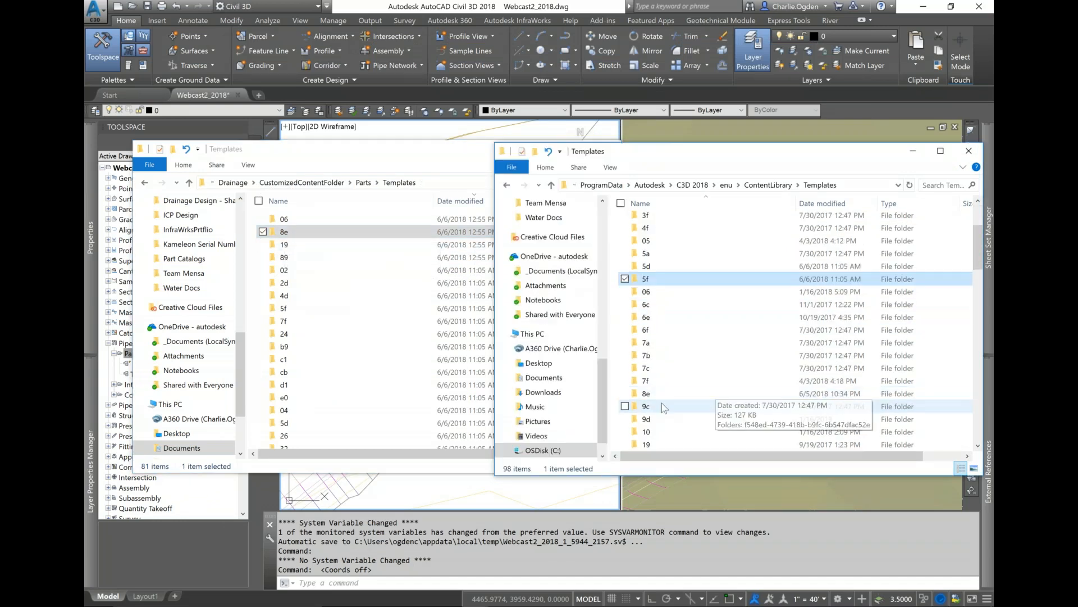
{"action": "double_click", "coordinate": [661, 395]}
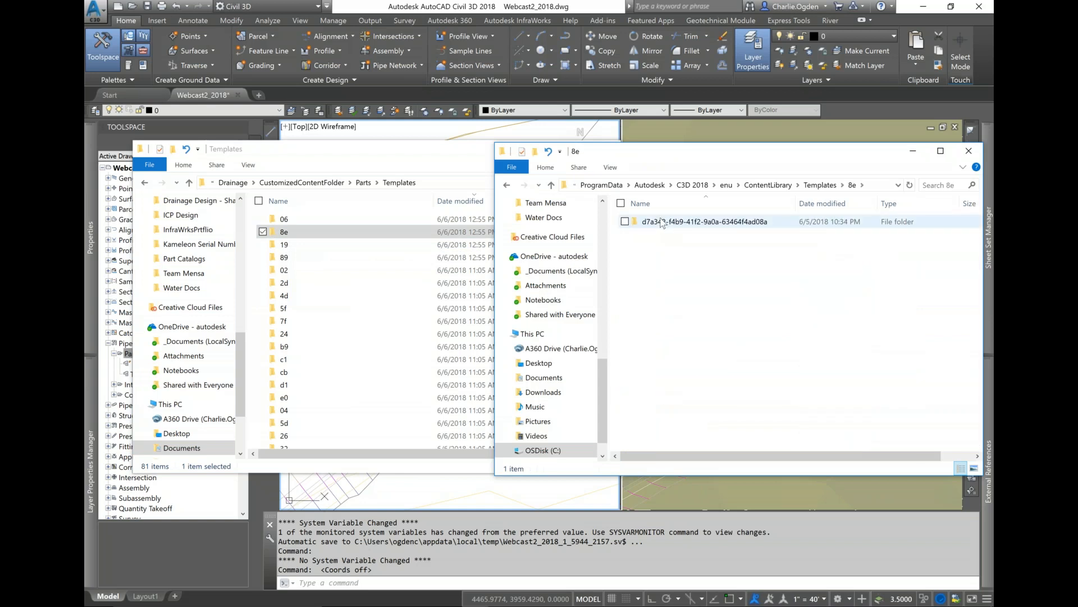
{"action": "left_click", "coordinate": [312, 233]}
{"action": "double_click", "coordinate": [312, 234]}
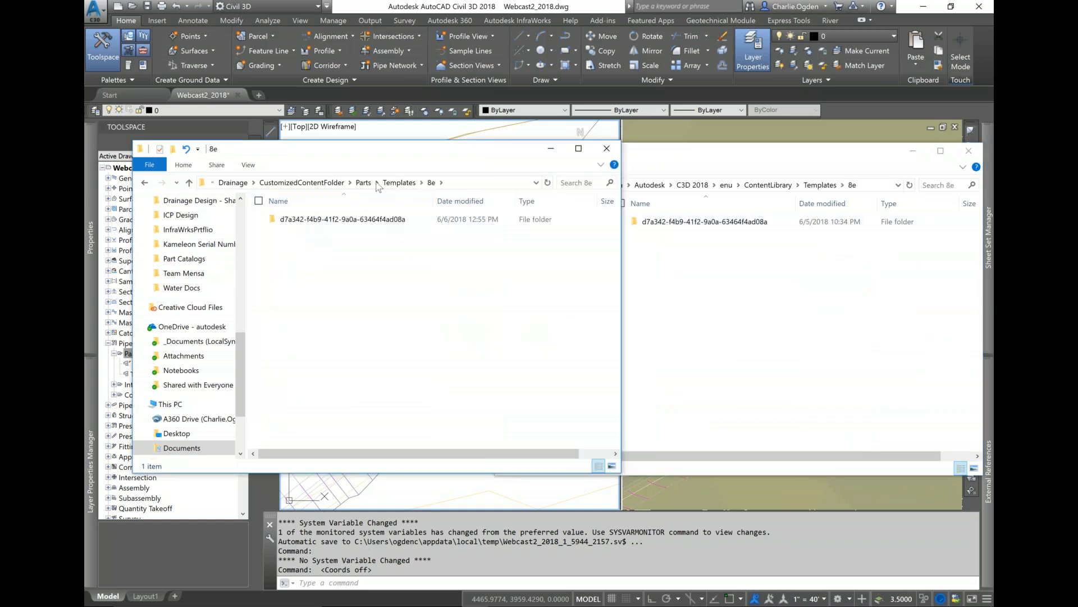
Check InfraWorks template folder 06, return that window to Parts, and bring the Webcast2_2018 drawing in Civil 3D to the front
{"action": "left_click", "coordinate": [399, 183]}
{"action": "double_click", "coordinate": [321, 216]}
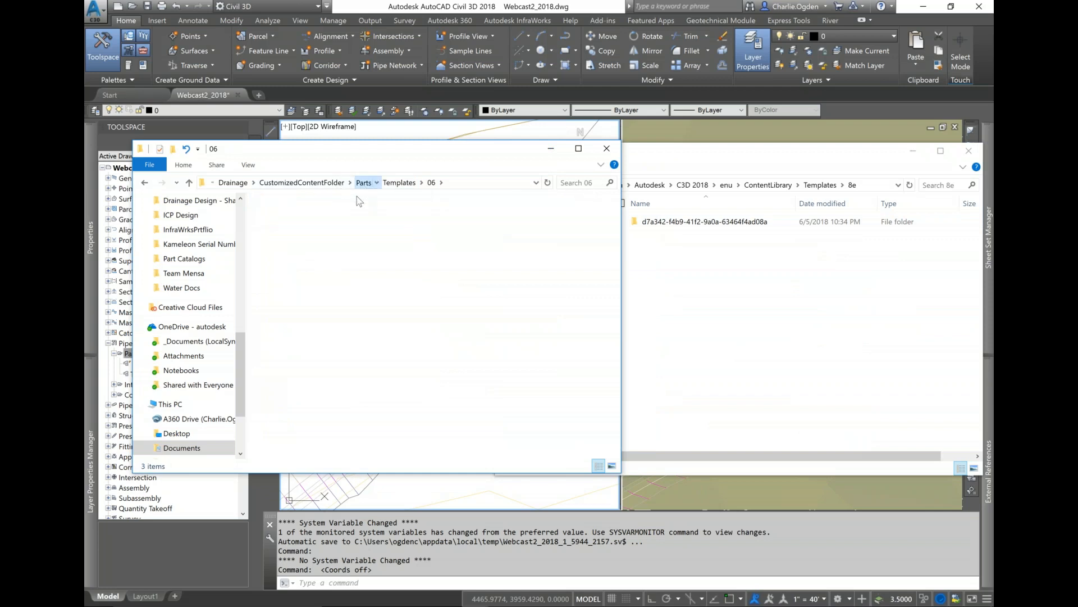
{"action": "left_click", "coordinate": [364, 183]}
{"action": "left_click_drag", "start_coordinate": [373, 154], "coordinate": [350, 152]}
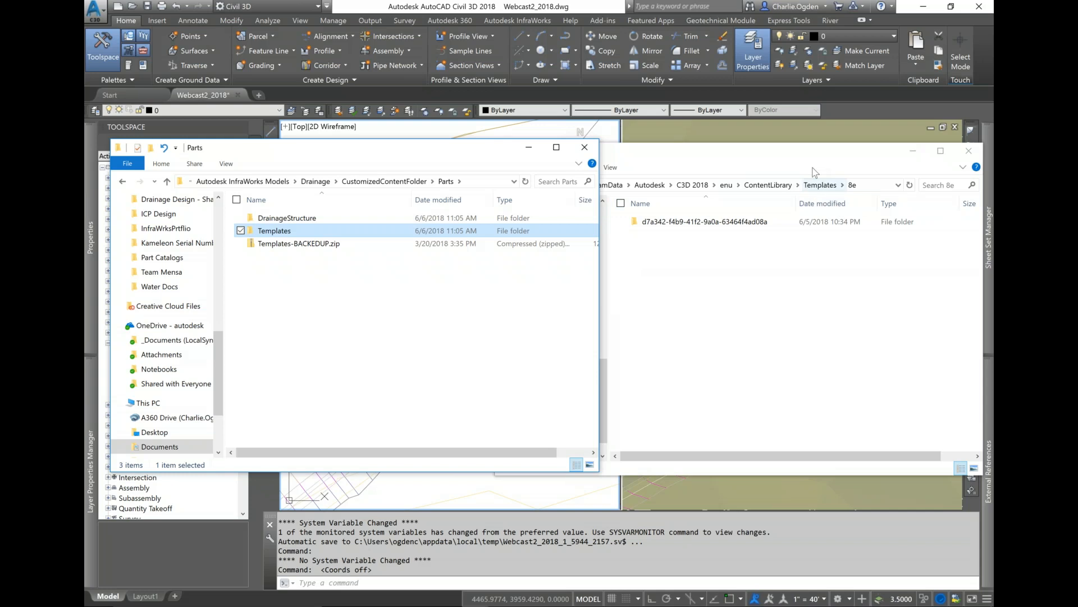
{"action": "left_click", "coordinate": [544, 5]}
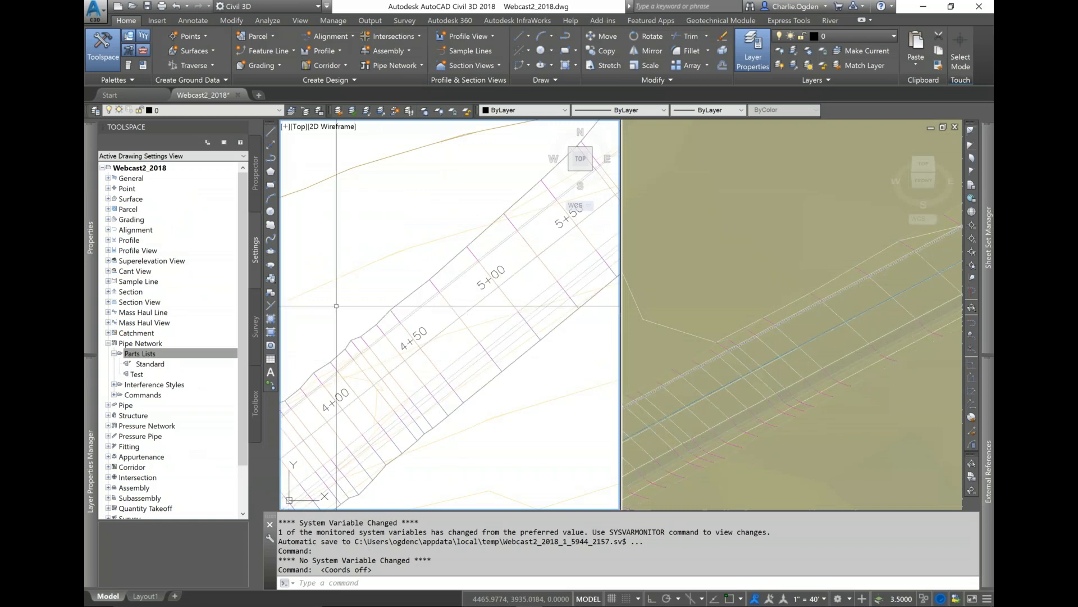
{"action": "middle_click_drag", "start_coordinate": [357, 304], "coordinate": [403, 276]}
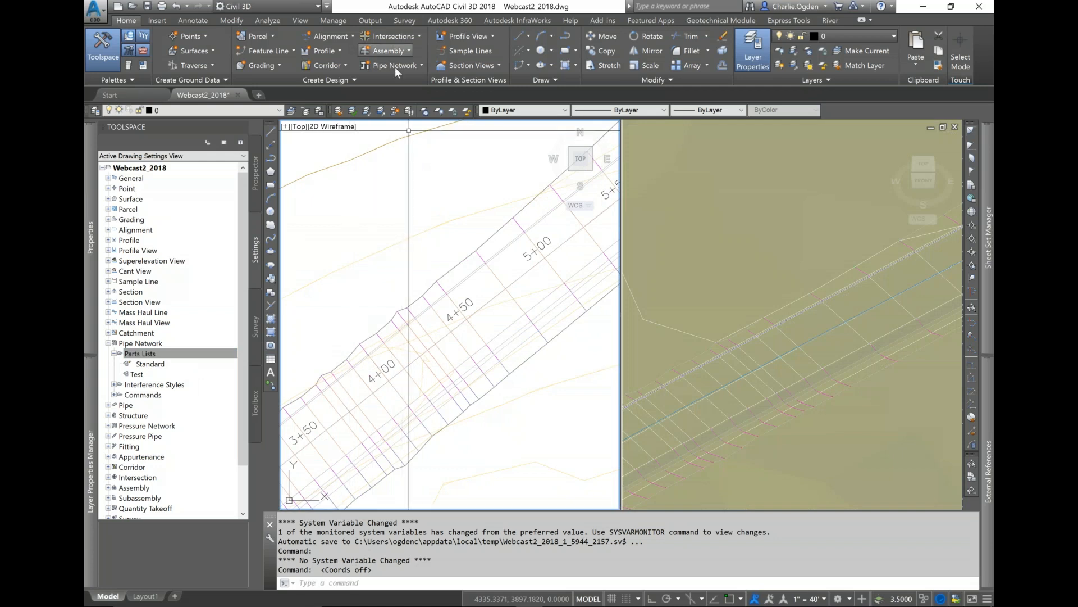
Set the pipe network's structure catalog to Webcast2, keeping the US Imperial Pipe Catalog for pipes
{"action": "left_click", "coordinate": [380, 75]}
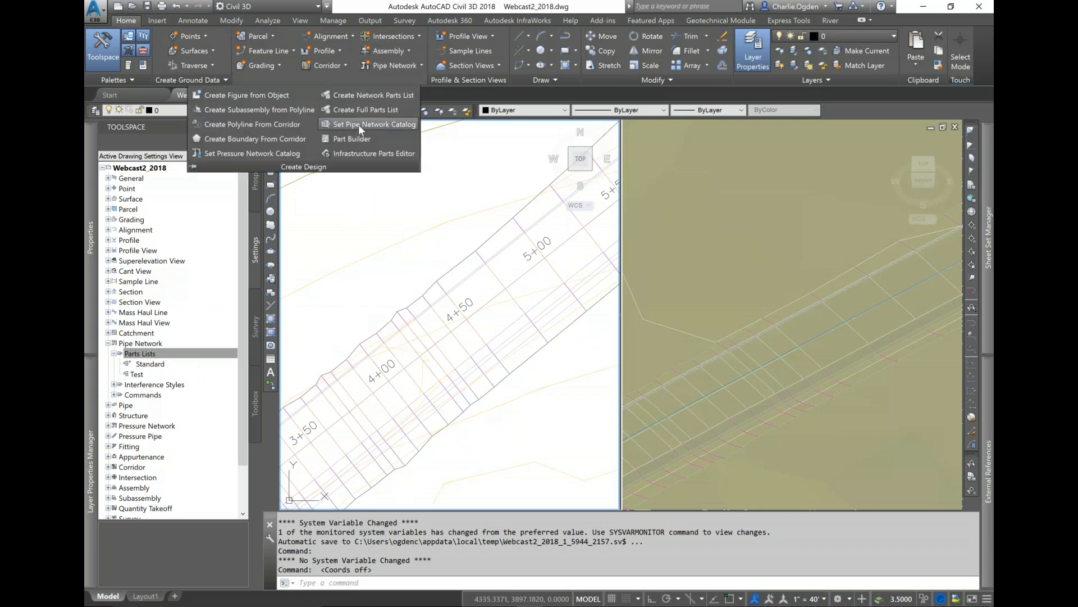
{"action": "left_click", "coordinate": [370, 123]}
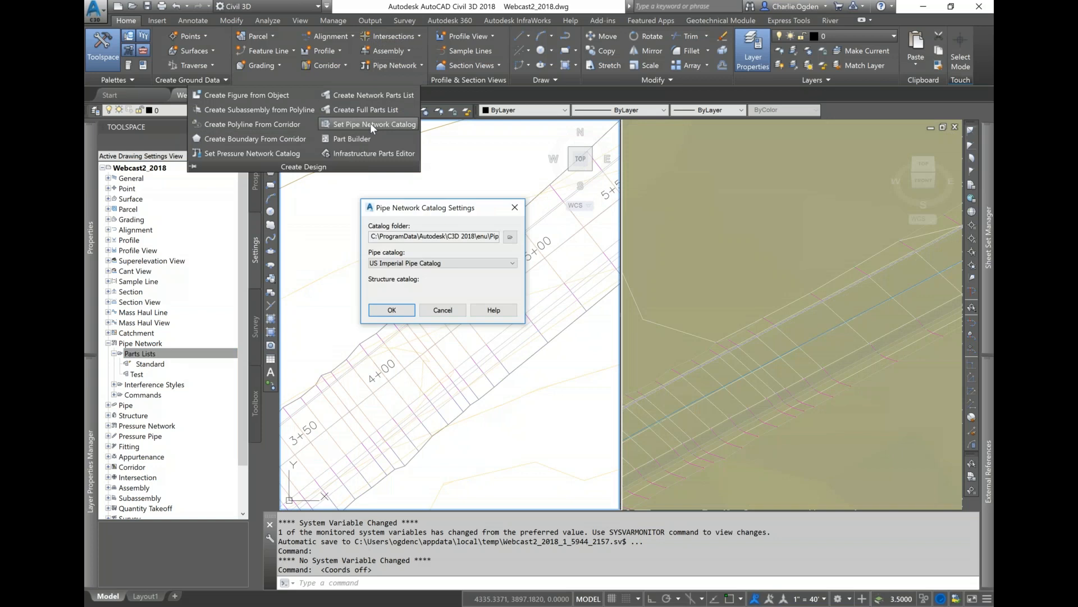
{"action": "left_click", "coordinate": [412, 289]}
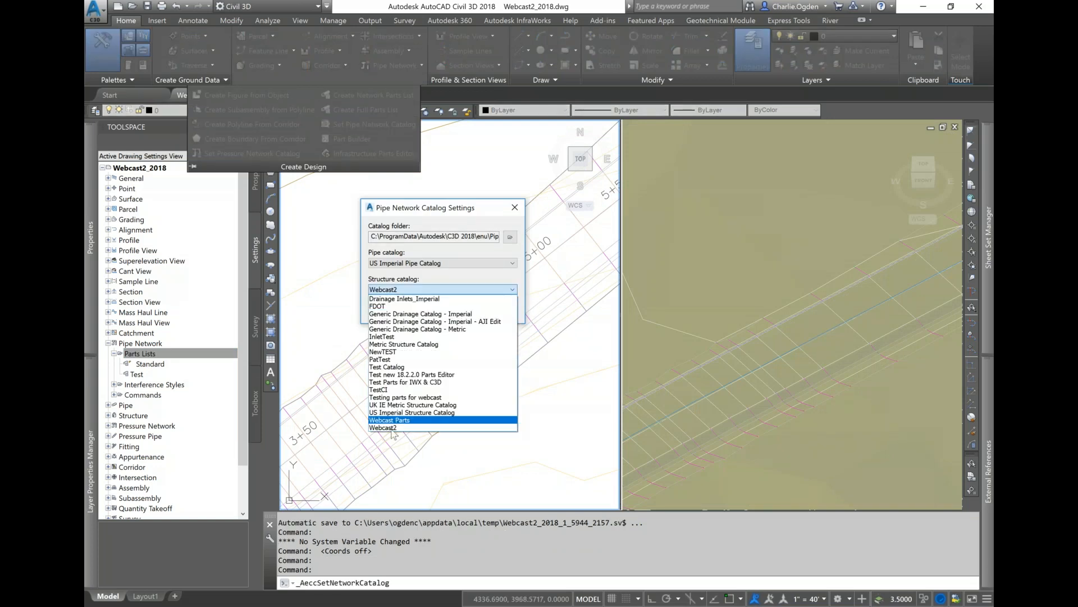
{"action": "left_click", "coordinate": [404, 428]}
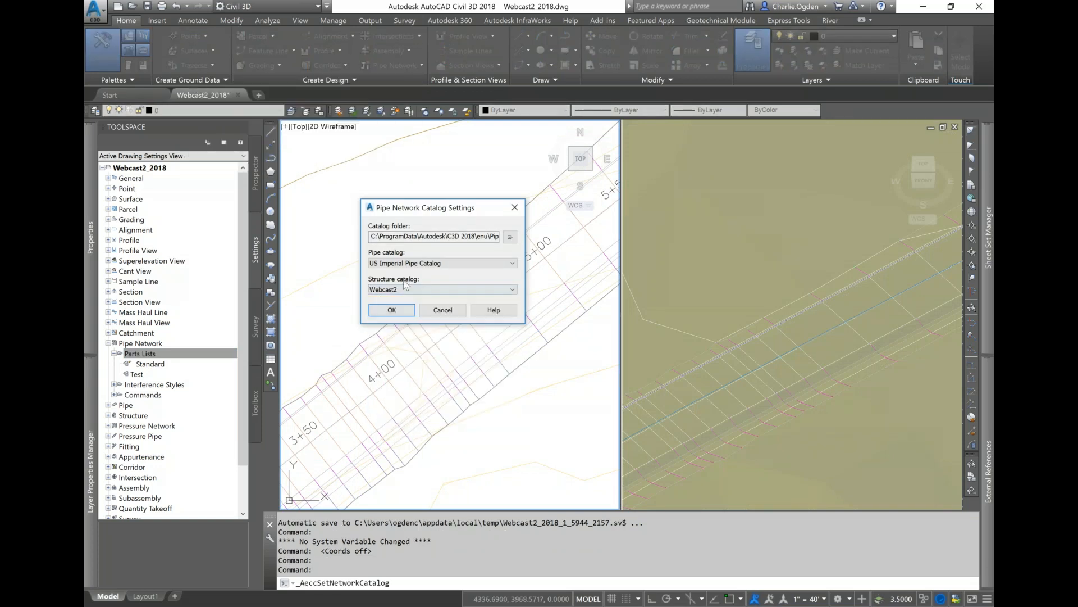
{"action": "left_click", "coordinate": [392, 310]}
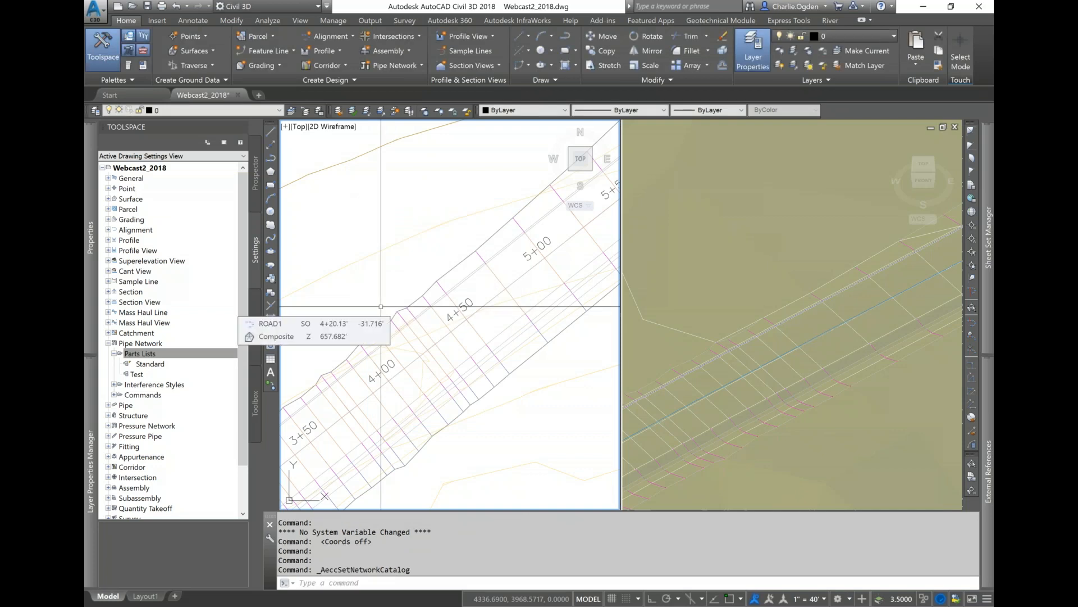
Regenerate the structure part catalog with PARTCATALOGREGEN and end the command
{"action": "type", "text": "PARTCA"}
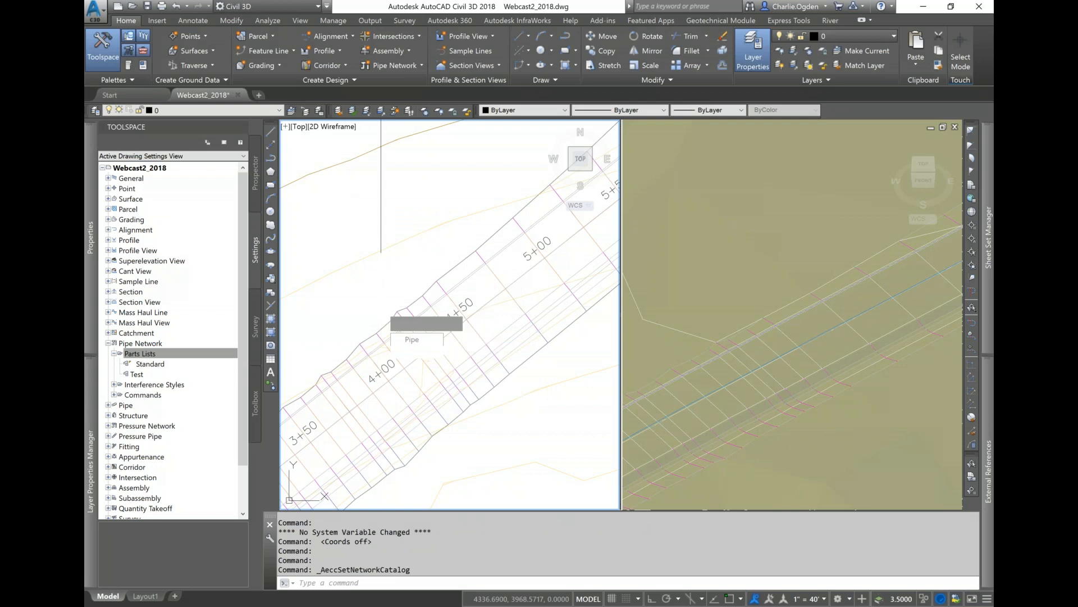
{"action": "key", "text": "Return"}
{"action": "left_click", "coordinate": [416, 354]}
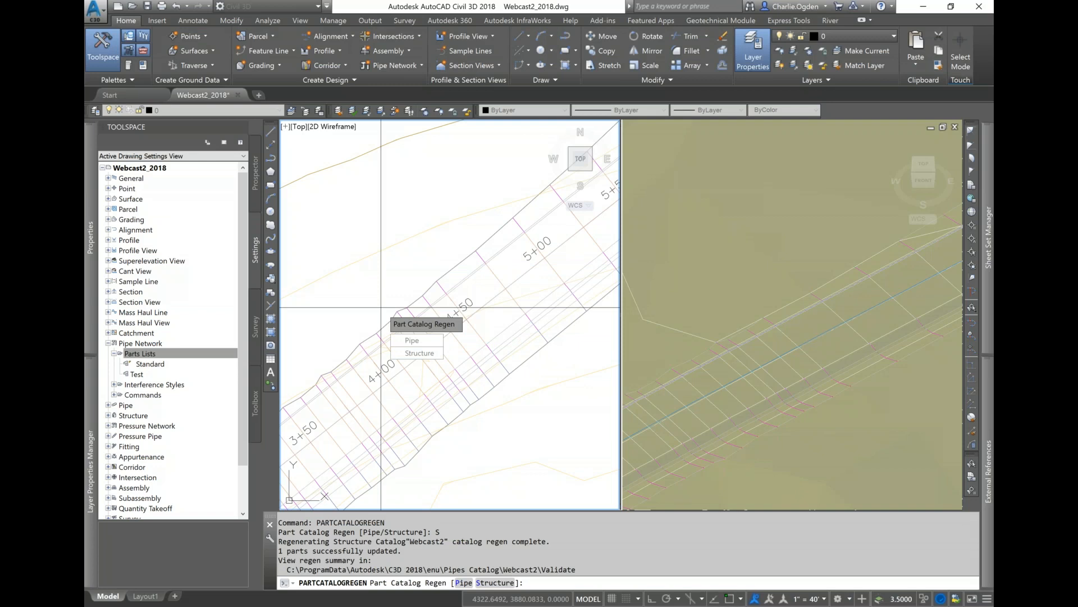
{"action": "key", "text": "Escape"}
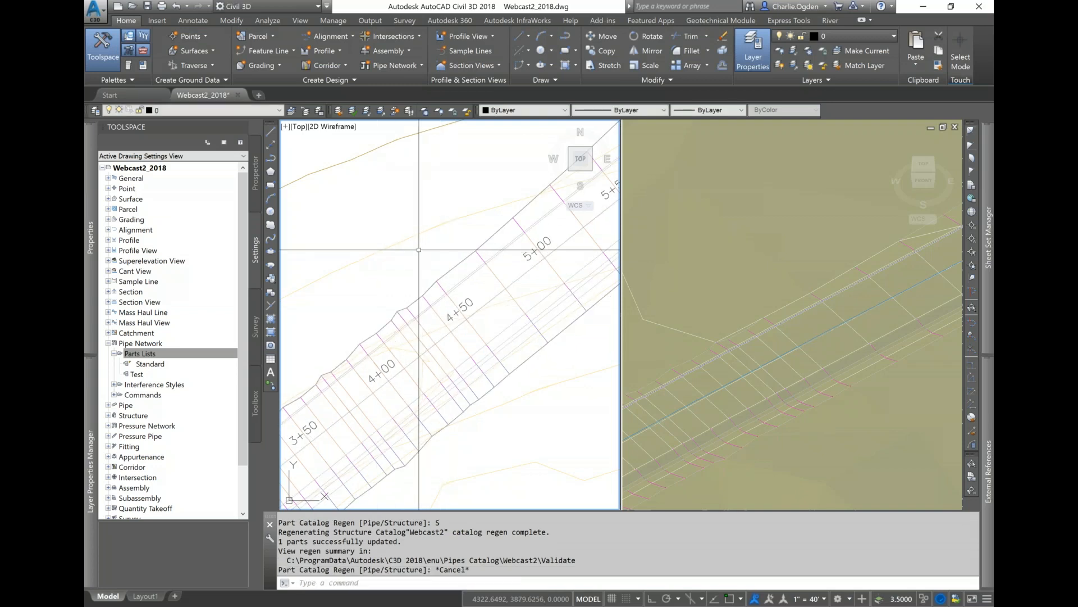
Create a full parts list from the current catalogs and open it to check the Combo-SS part under its Combo Inlet structure family
{"action": "left_click", "coordinate": [347, 79]}
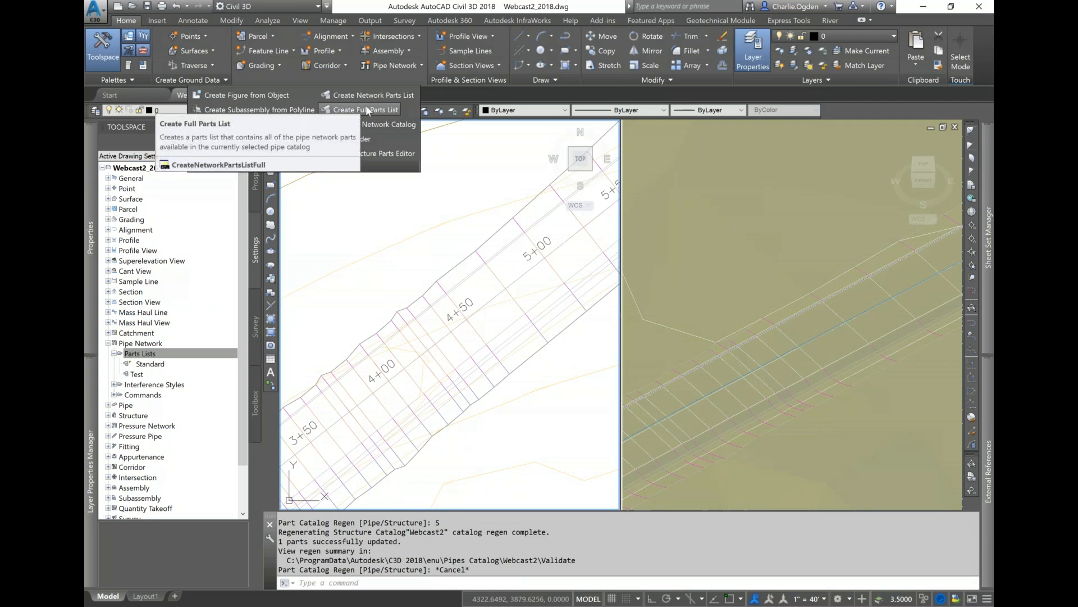
{"action": "left_click", "coordinate": [364, 110]}
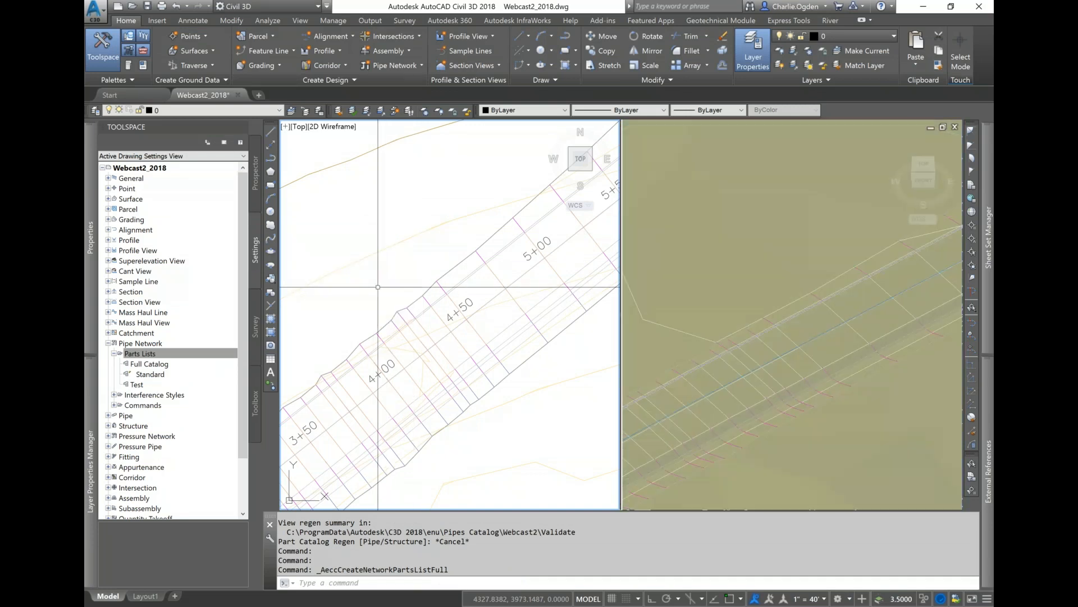
{"action": "right_click", "coordinate": [163, 365]}
{"action": "left_click", "coordinate": [186, 370]}
{"action": "left_click", "coordinate": [430, 96]}
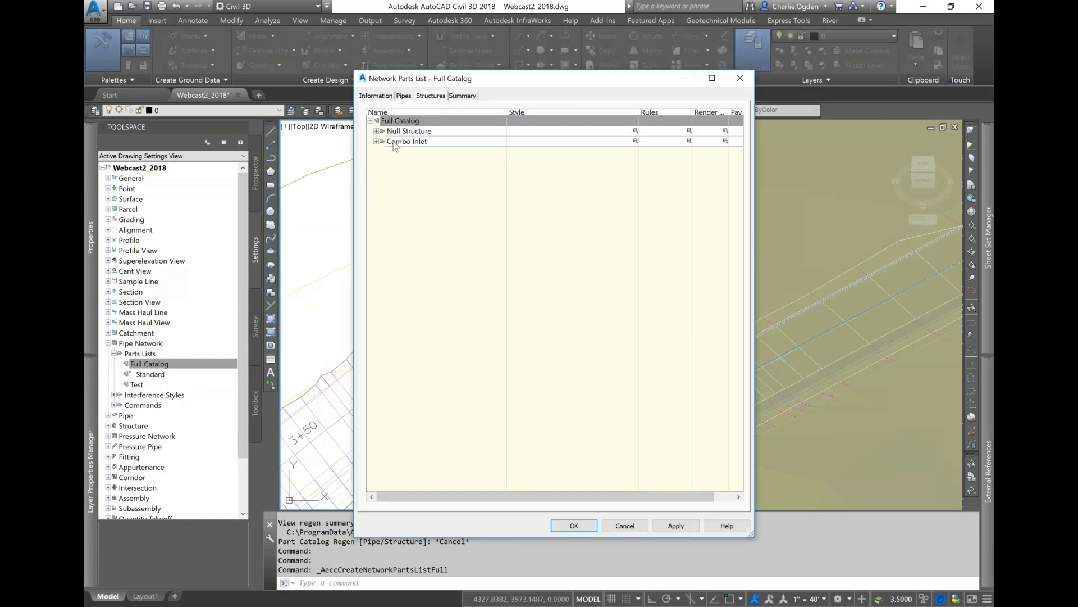
{"action": "left_click", "coordinate": [374, 142]}
{"action": "left_click", "coordinate": [376, 142]}
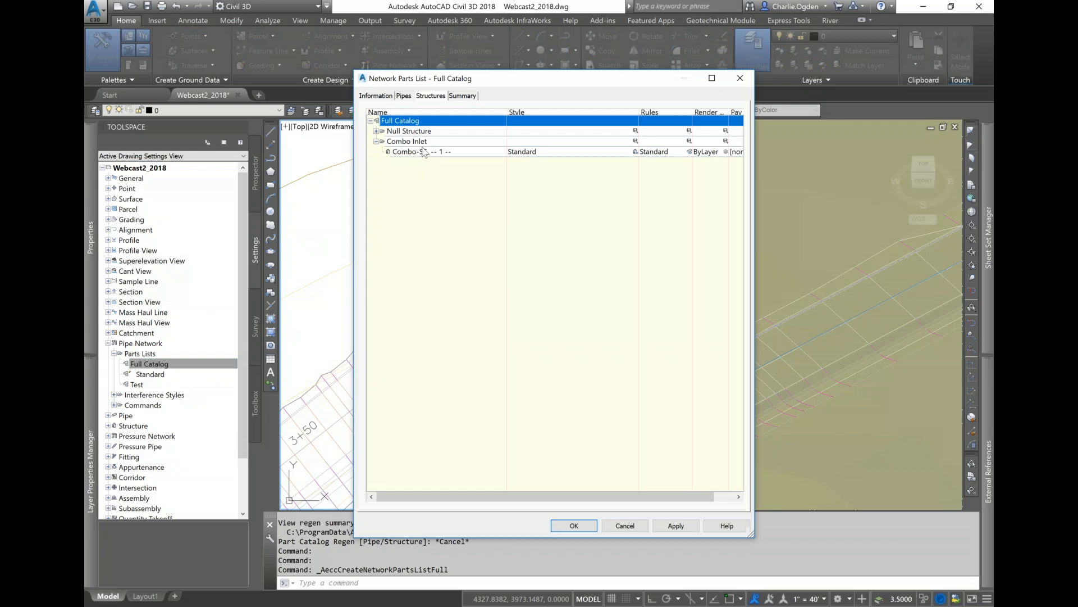
{"action": "left_click", "coordinate": [413, 153]}
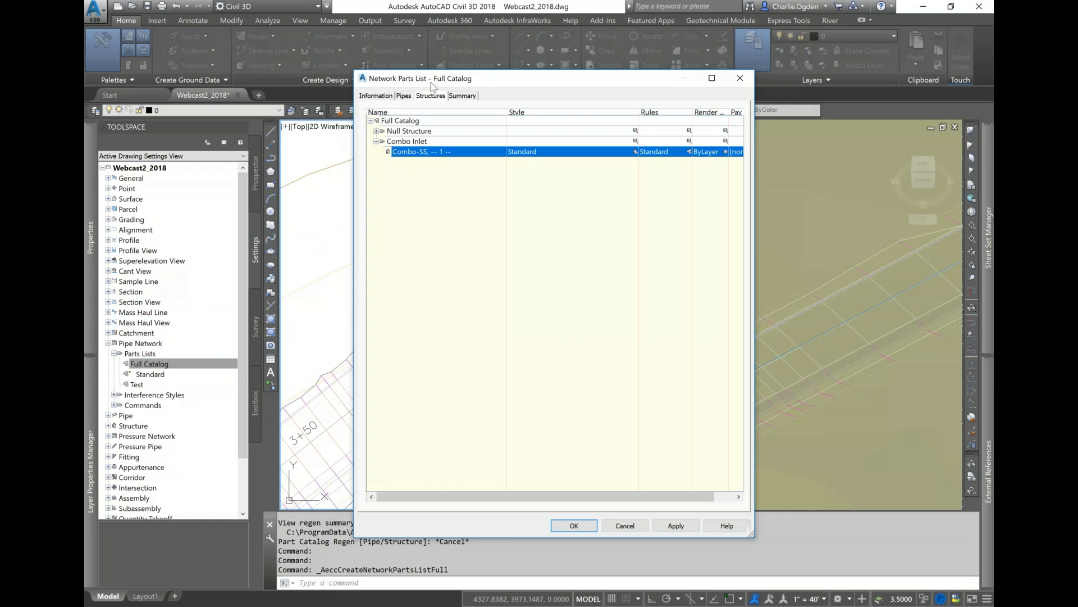
Check the pipe families in the Full Catalog parts list and close it
{"action": "left_click_drag", "start_coordinate": [433, 86], "coordinate": [613, 106]}
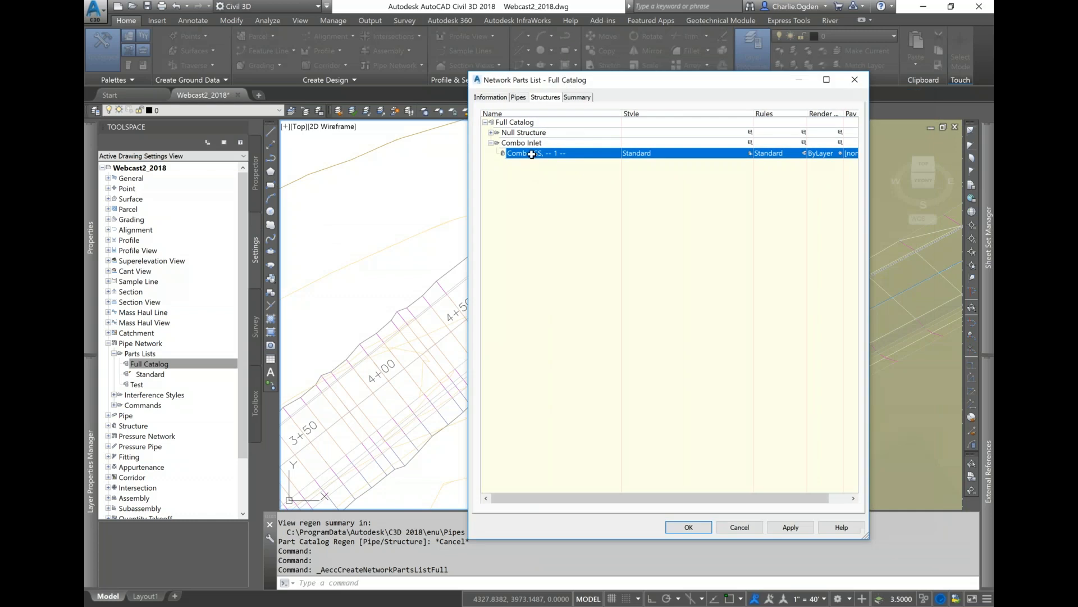
{"action": "left_click", "coordinate": [518, 98]}
{"action": "left_click", "coordinate": [486, 122]}
{"action": "left_click", "coordinate": [487, 122]}
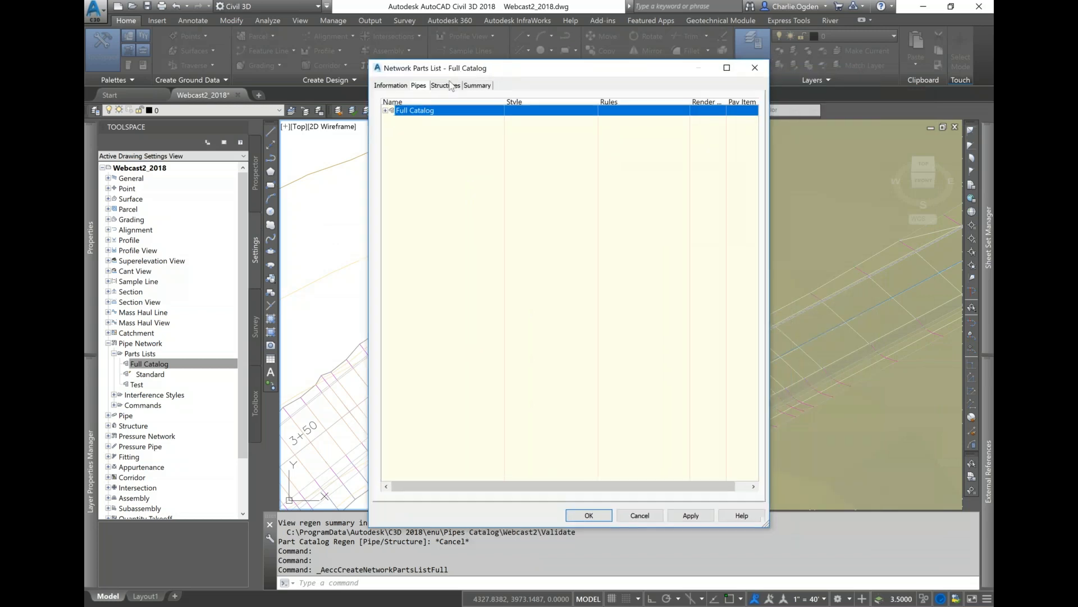
{"action": "left_click", "coordinate": [589, 516]}
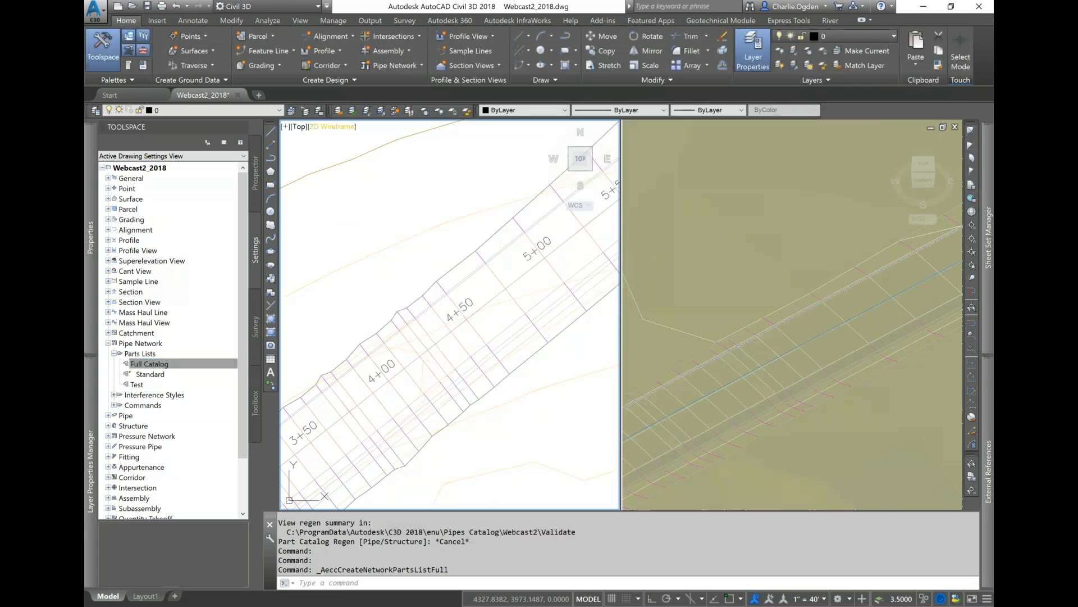
Create a pipe network by layout using the Full Catalog parts list and the Composite surface
{"action": "left_click", "coordinate": [397, 65]}
{"action": "left_click", "coordinate": [391, 83]}
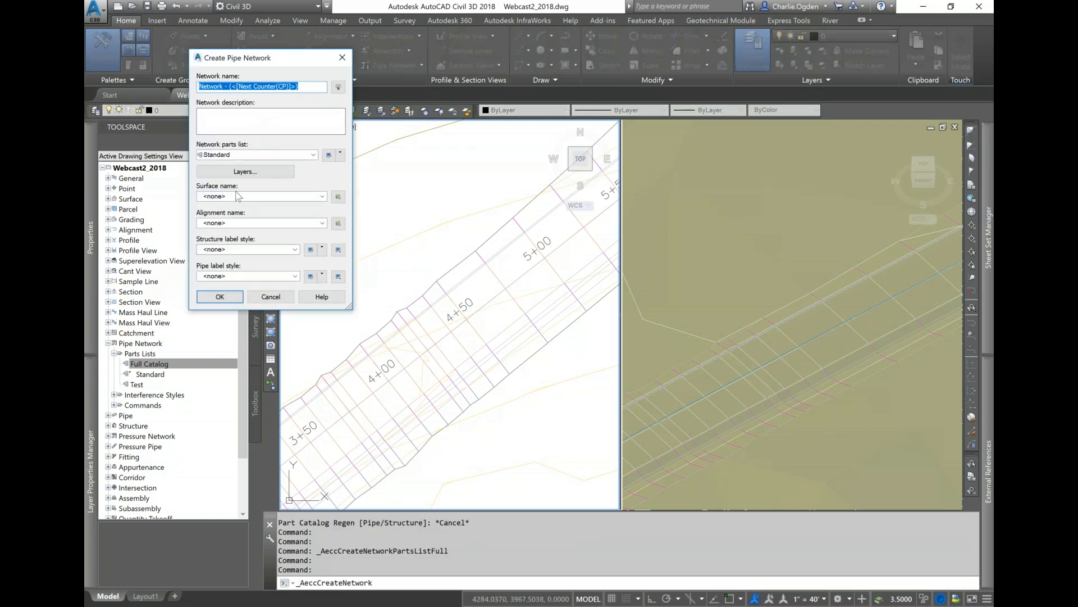
{"action": "left_click", "coordinate": [245, 156]}
{"action": "left_click", "coordinate": [226, 164]}
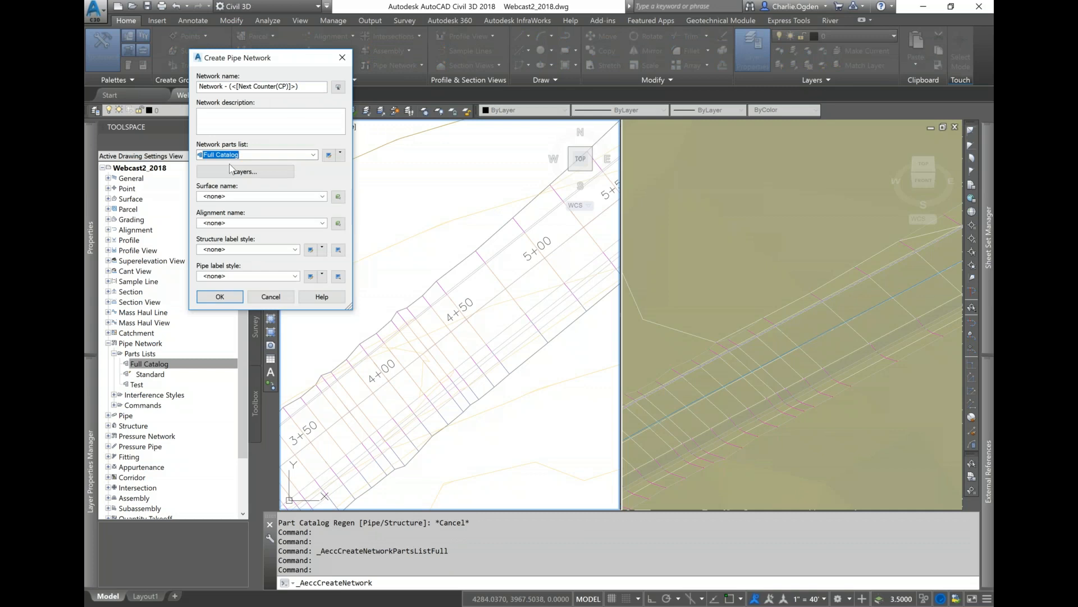
{"action": "left_click", "coordinate": [234, 196]}
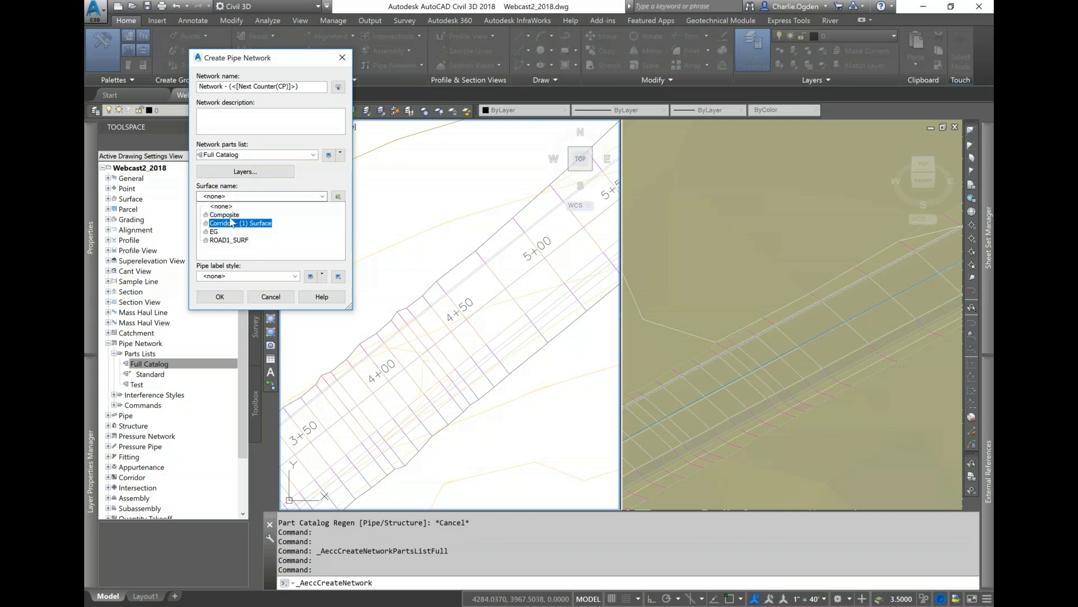
{"action": "left_click", "coordinate": [230, 215]}
{"action": "left_click", "coordinate": [221, 298]}
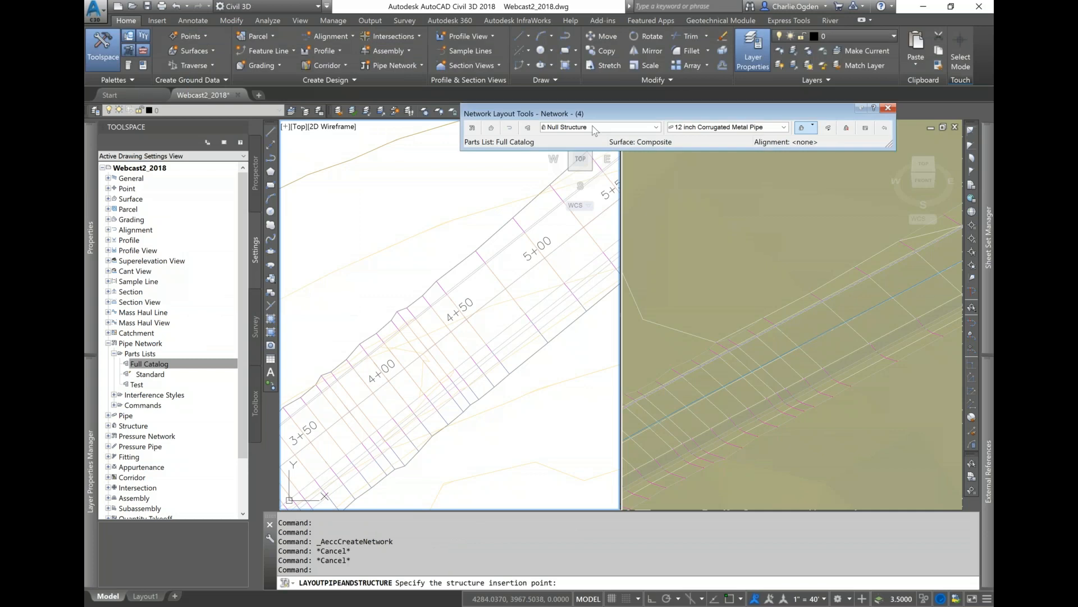
Lay out three Combo-SS structures joined by 12 inch Corrugated Metal Pipe along the road's upper edge near station 4+00
{"action": "left_click", "coordinate": [595, 127]}
{"action": "left_click", "coordinate": [584, 163]}
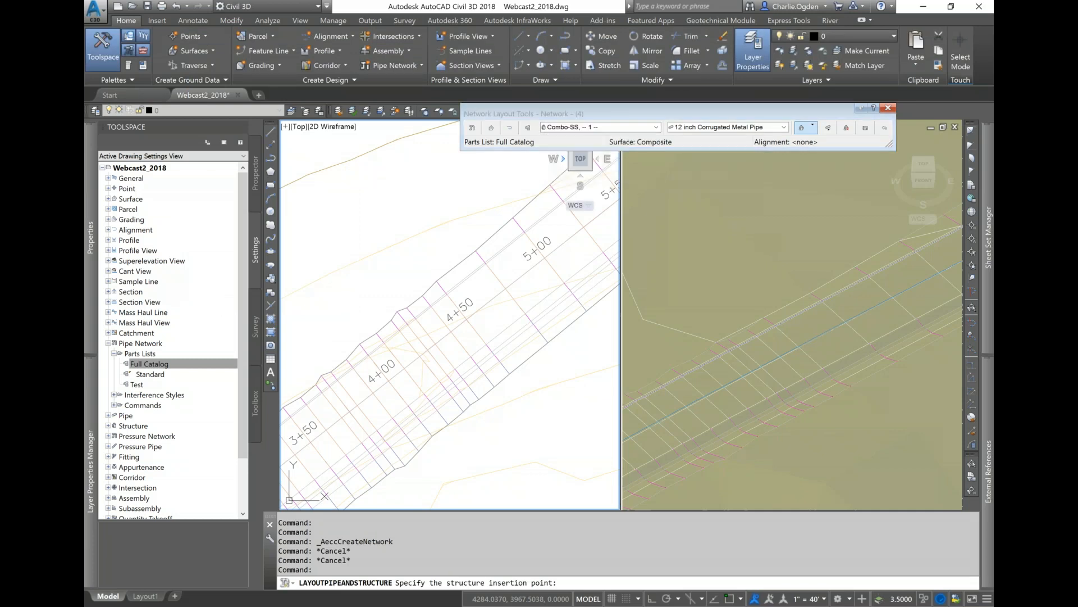
{"action": "left_click", "coordinate": [800, 128]}
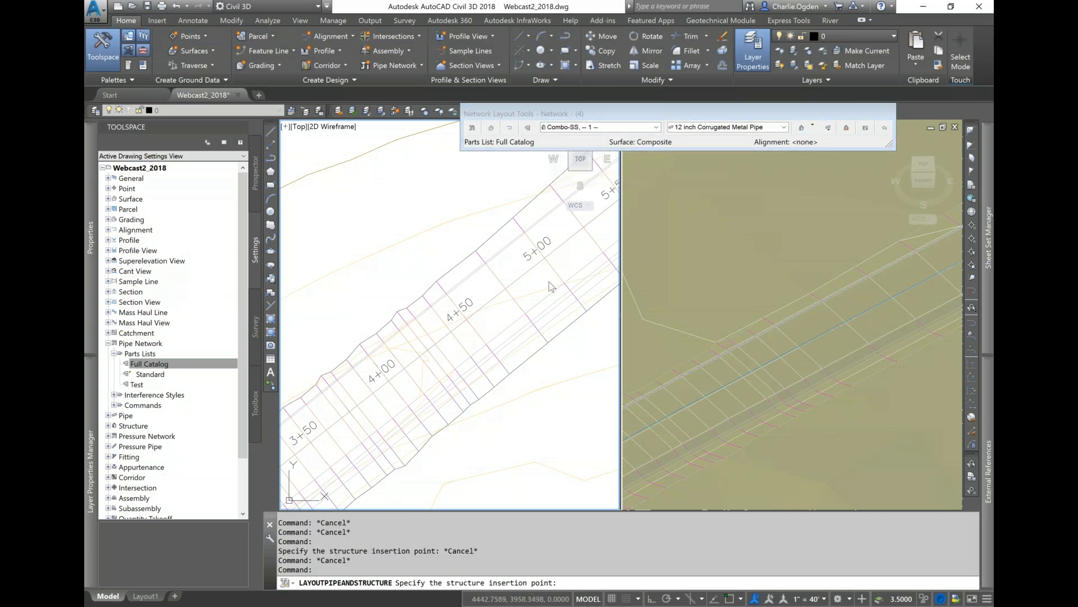
{"action": "scroll", "coordinate": [332, 387], "scroll_direction": "up", "scroll_amount": 3}
{"action": "scroll", "coordinate": [332, 387], "scroll_direction": "up", "scroll_amount": 3}
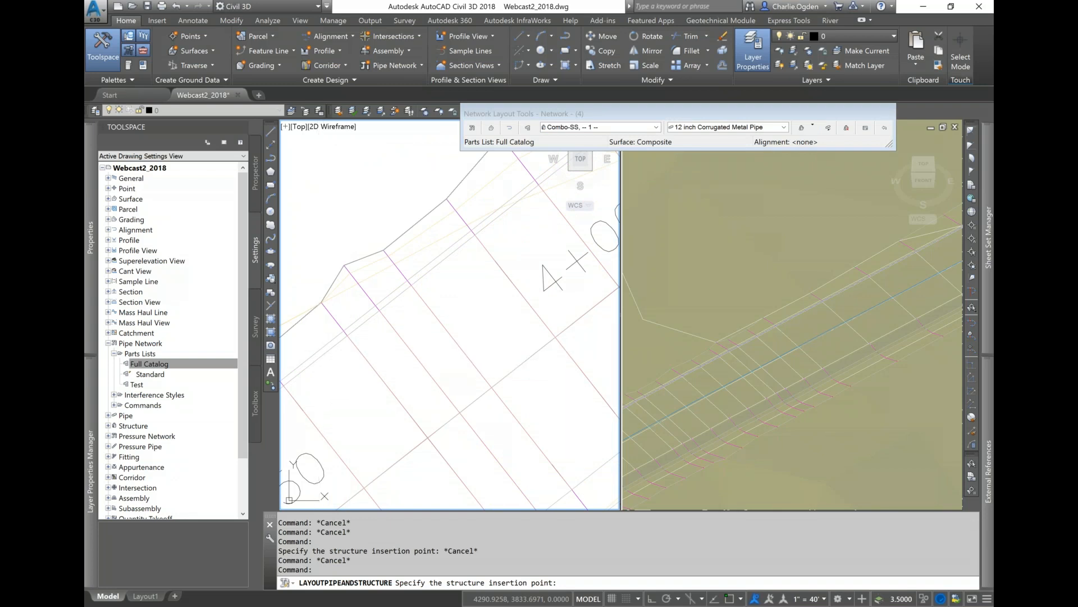
{"action": "left_click", "coordinate": [317, 360]}
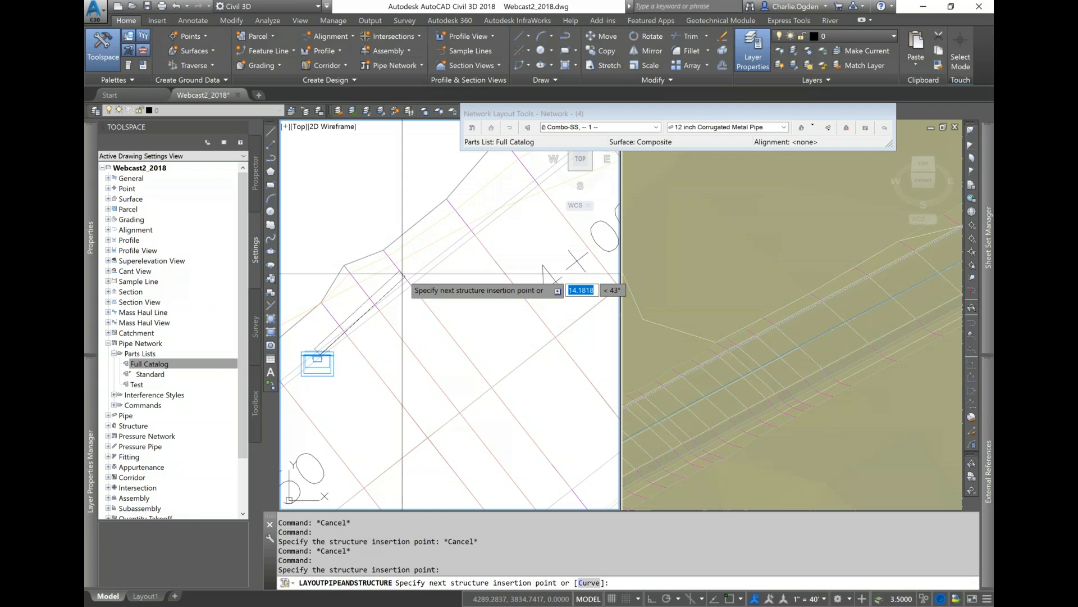
{"action": "left_click", "coordinate": [434, 264]}
{"action": "middle_click_drag", "start_coordinate": [492, 257], "coordinate": [414, 367]}
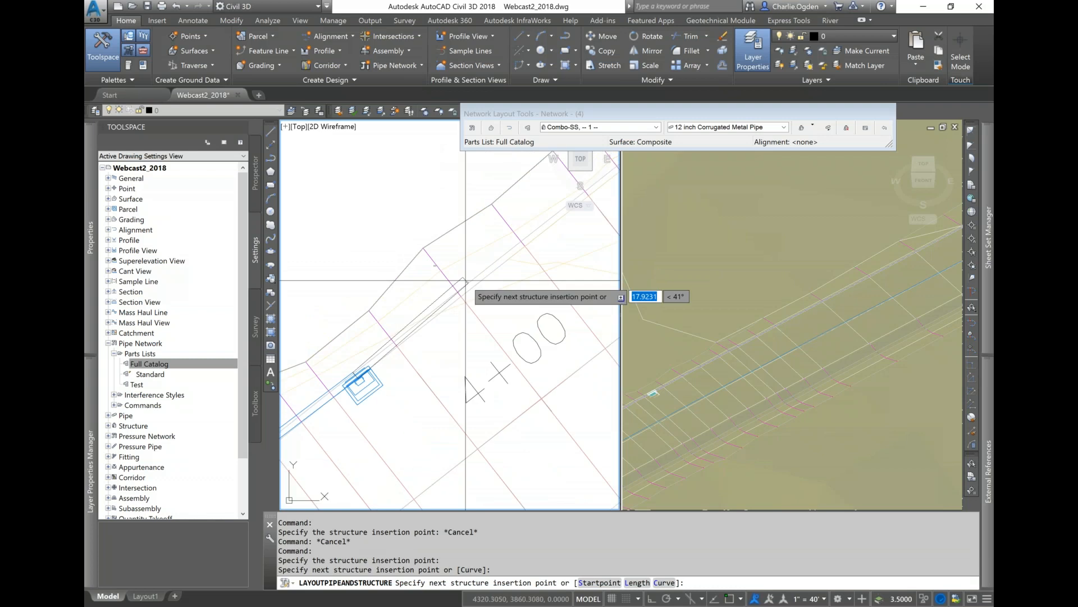
{"action": "left_click", "coordinate": [470, 285]}
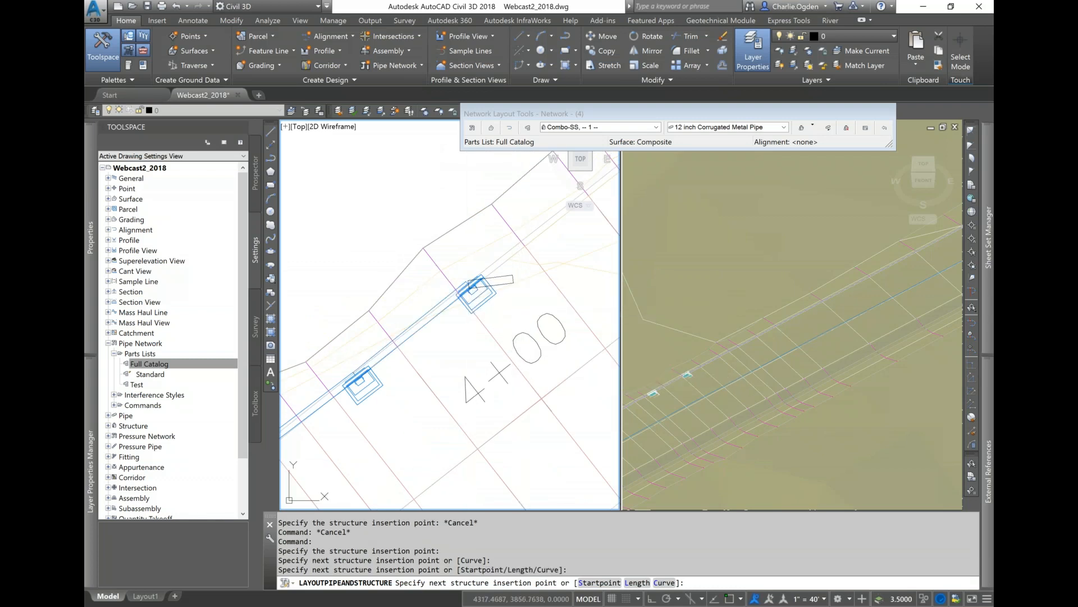
{"action": "key", "text": "Return"}
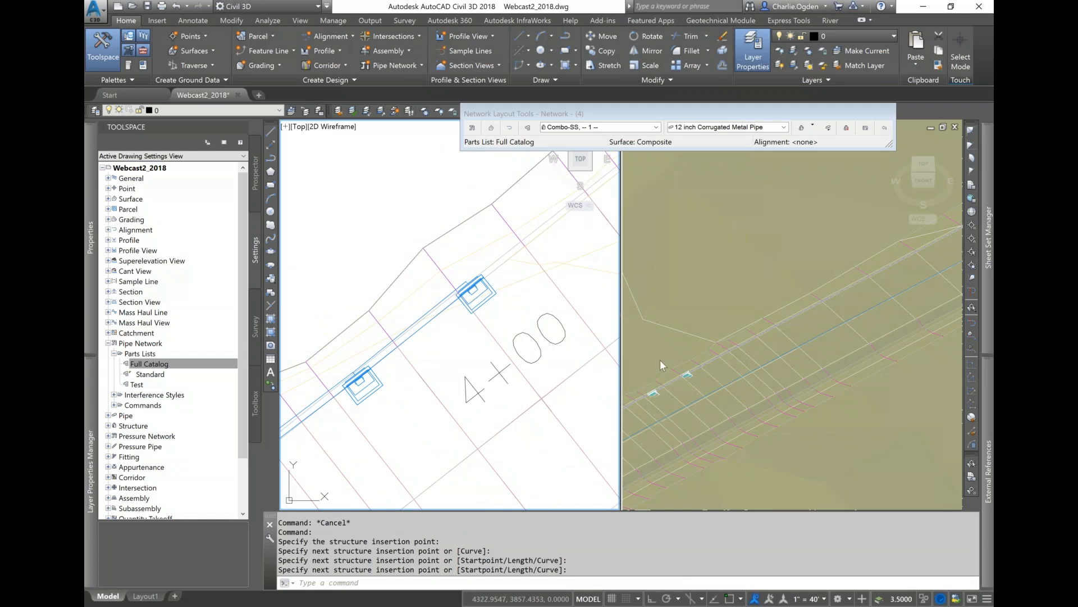
Select the last placed inlet in the 3D view and rotate it in plan about its curb-side corner
{"action": "left_click", "coordinate": [673, 377]}
{"action": "scroll", "coordinate": [684, 382], "scroll_direction": "up", "scroll_amount": 5}
{"action": "scroll", "coordinate": [688, 343], "scroll_direction": "up", "scroll_amount": 3}
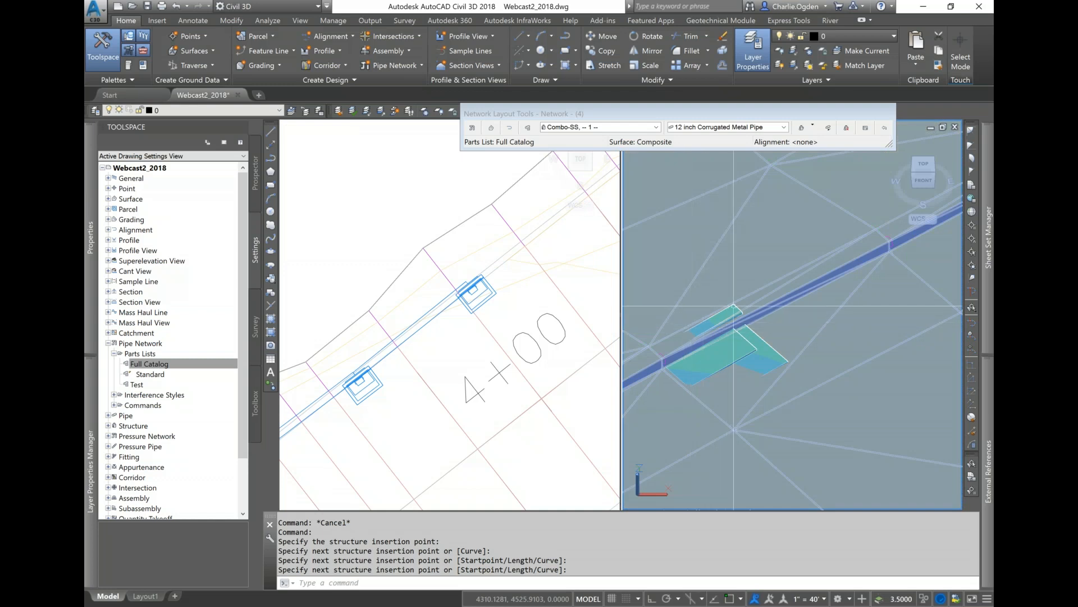
{"action": "left_click", "coordinate": [692, 325]}
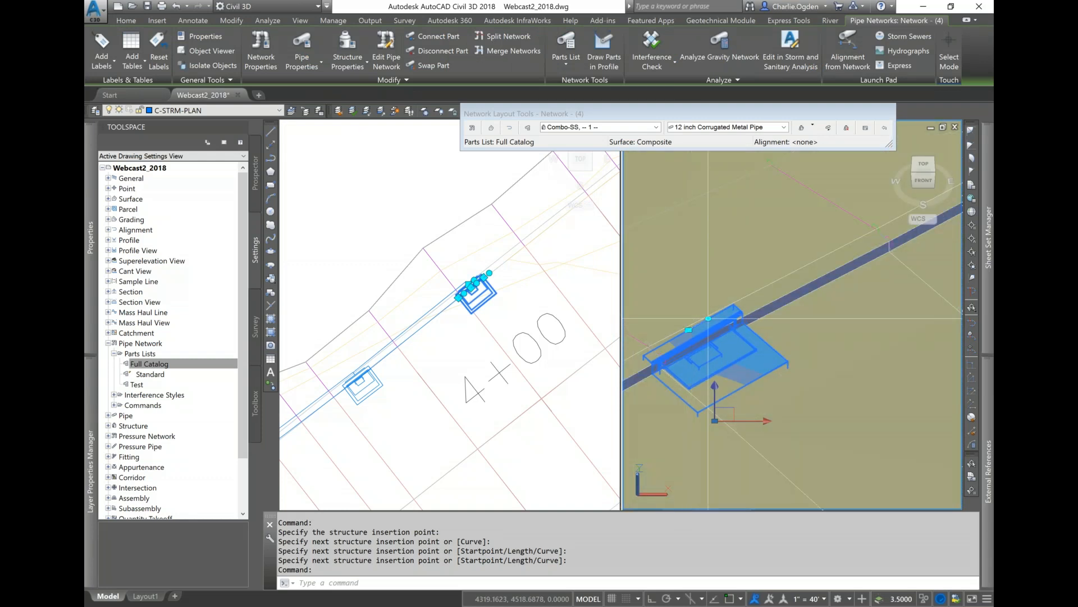
{"action": "left_click", "coordinate": [469, 277]}
{"action": "scroll", "coordinate": [471, 280], "scroll_direction": "up", "scroll_amount": 8}
{"action": "middle_click_drag", "start_coordinate": [498, 308], "coordinate": [470, 310]}
{"action": "left_click", "coordinate": [393, 330]}
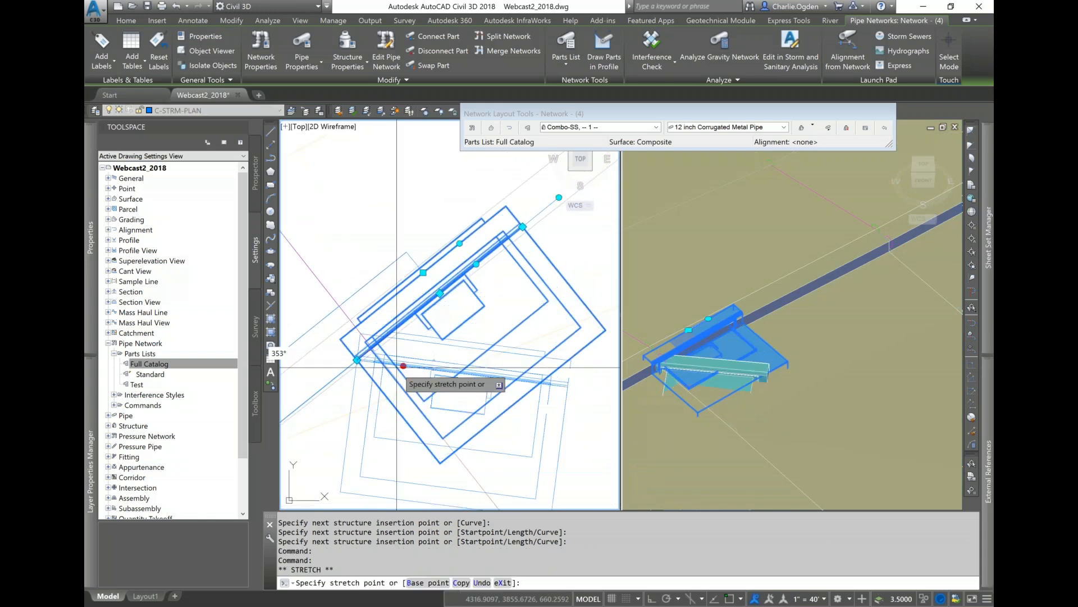
{"action": "left_click", "coordinate": [403, 354]}
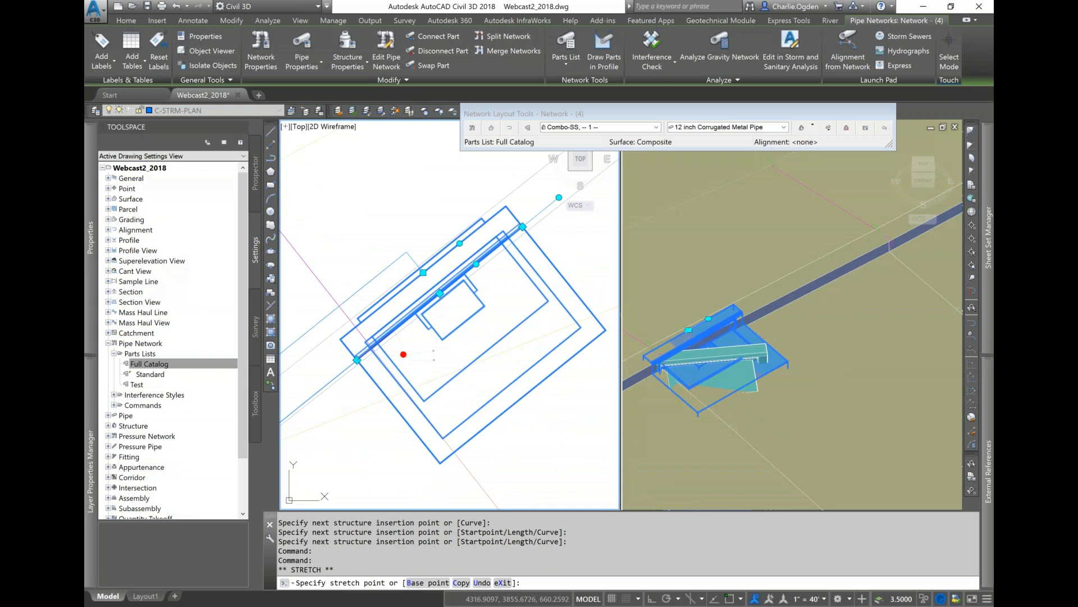
Move the inlet slightly by its corner point and rotate it about the middle of its curb side until it lies crosswise to the road
{"action": "left_click", "coordinate": [357, 359]}
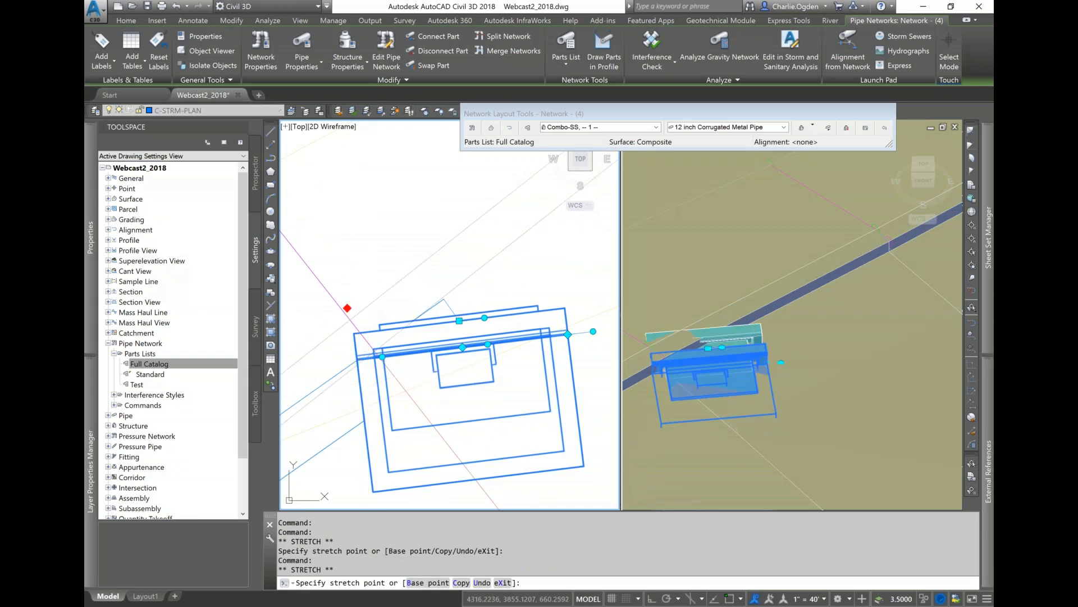
{"action": "left_click", "coordinate": [347, 307]}
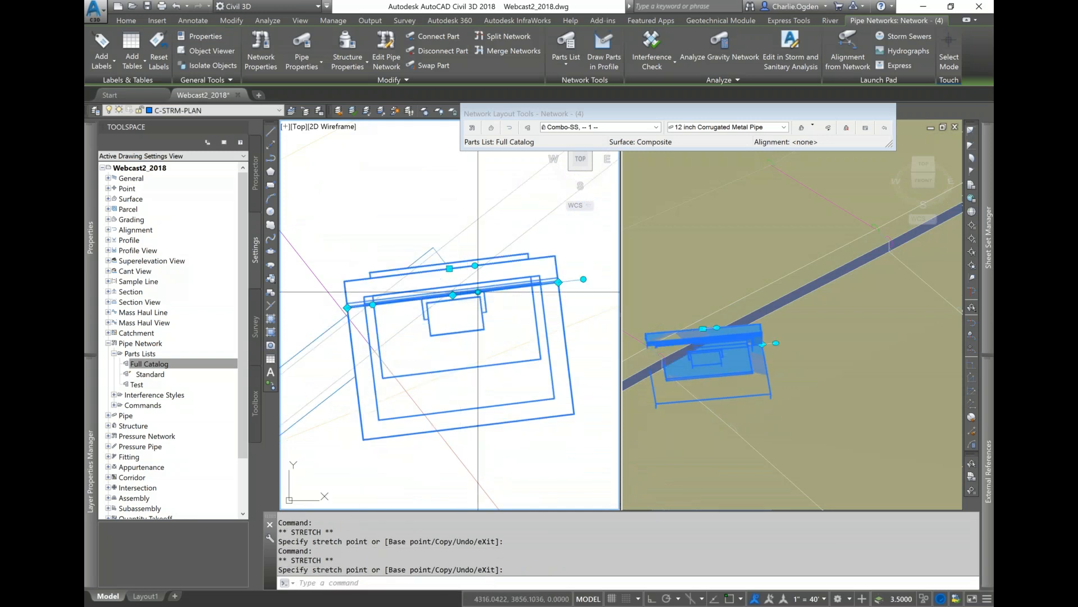
{"action": "left_click", "coordinate": [478, 292]}
{"action": "left_click", "coordinate": [461, 319]}
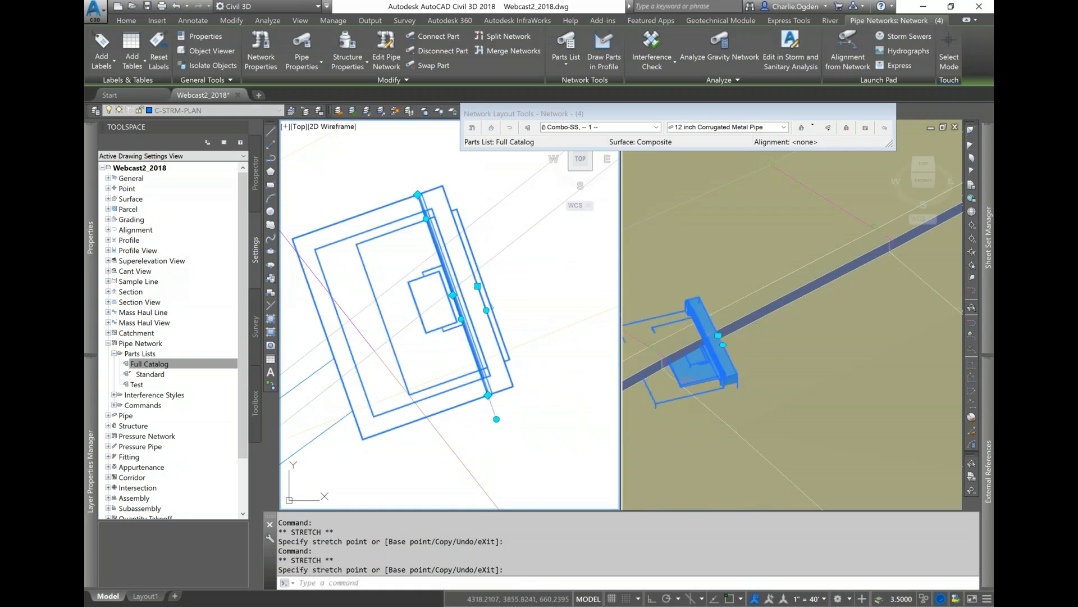
{"action": "left_click", "coordinate": [461, 319]}
{"action": "left_click", "coordinate": [469, 315]}
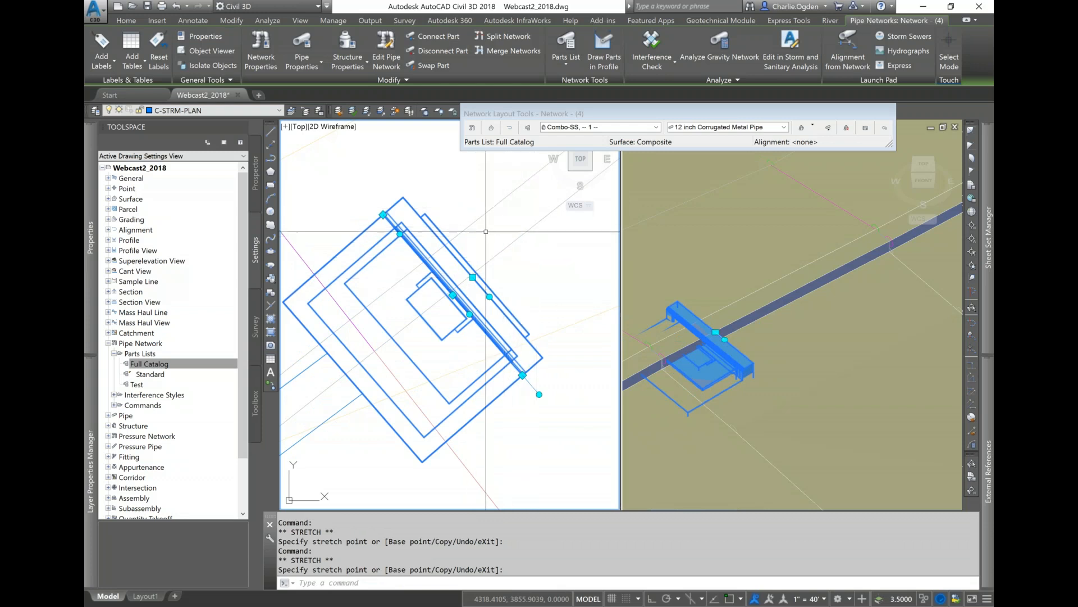
Close the network layout tools for the pipe network
{"action": "left_click_drag", "start_coordinate": [544, 114], "coordinate": [467, 110]}
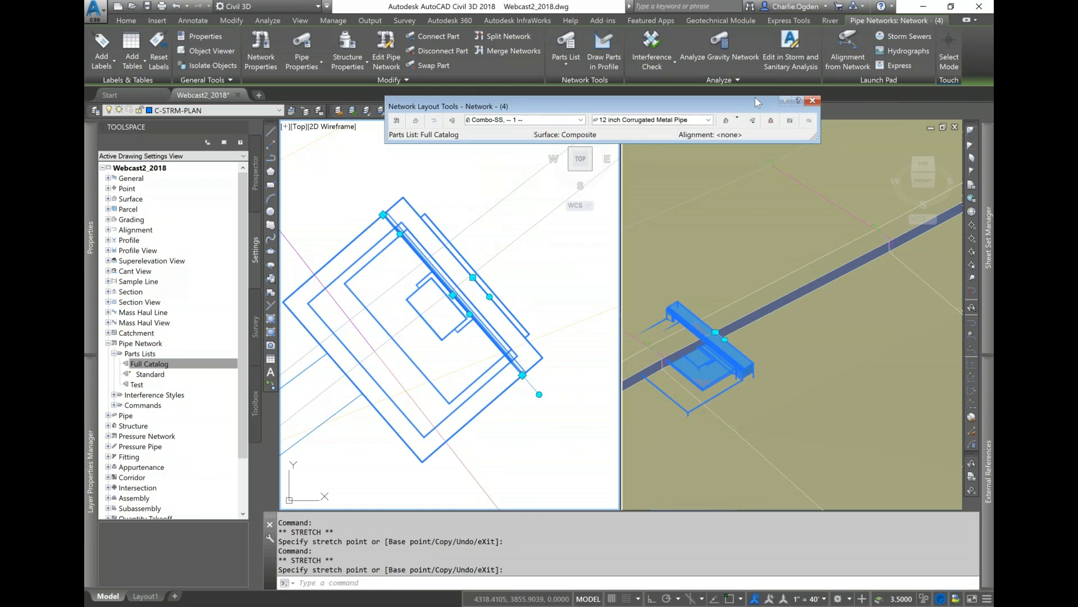
{"action": "left_click", "coordinate": [815, 105]}
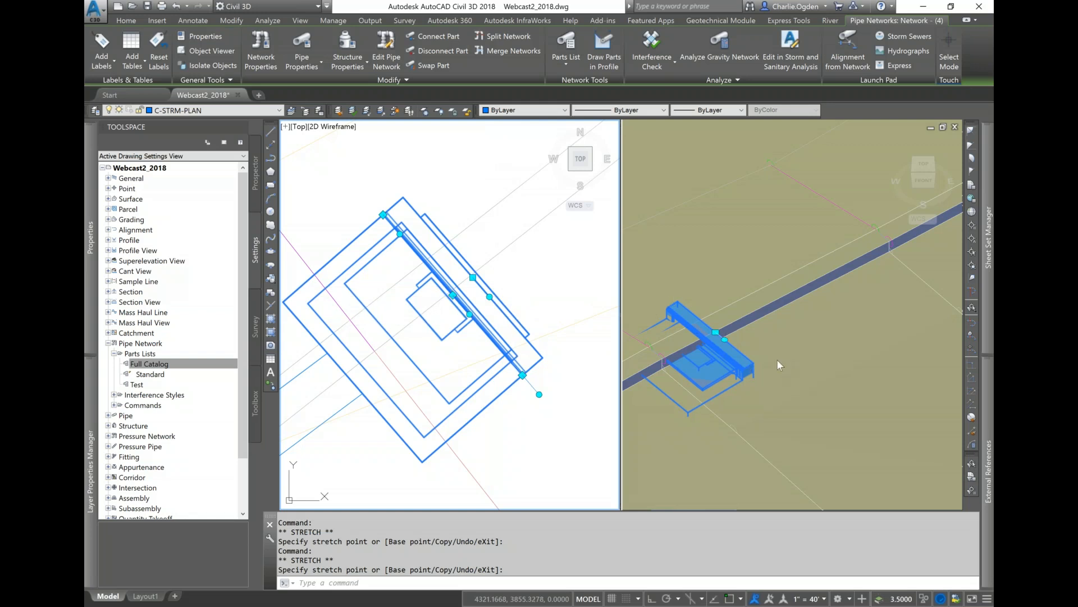
Add the connected pipe to the selection, rotate the inlet in plan until its curb side runs along the road edge, and clear the selection
{"action": "middle_click_drag", "start_coordinate": [505, 337], "coordinate": [493, 337]}
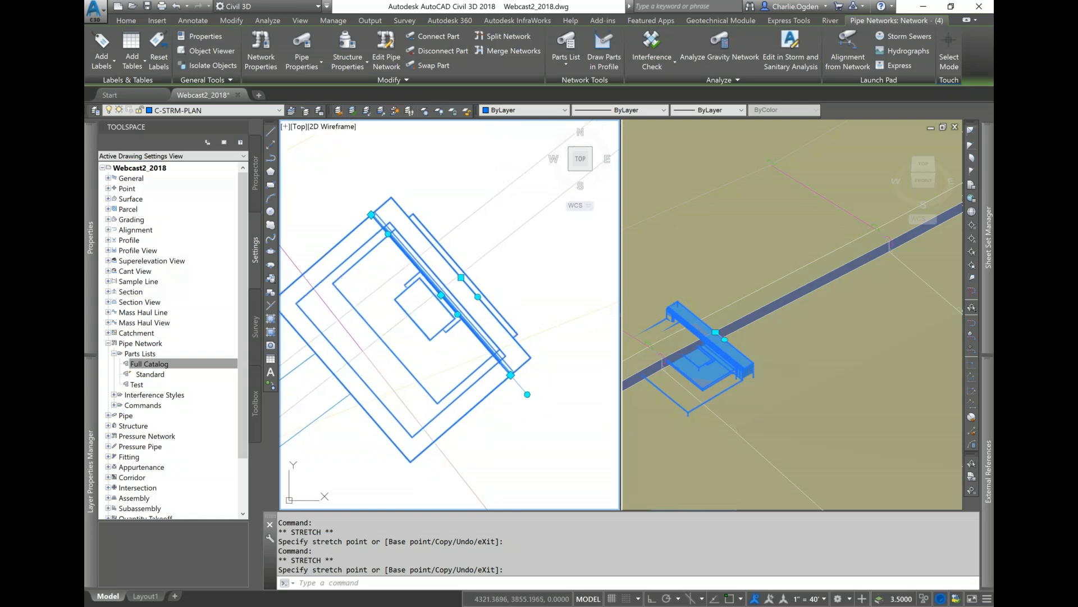
{"action": "left_click", "coordinate": [794, 357]}
{"action": "middle_click_drag", "start_coordinate": [794, 357], "coordinate": [891, 292]}
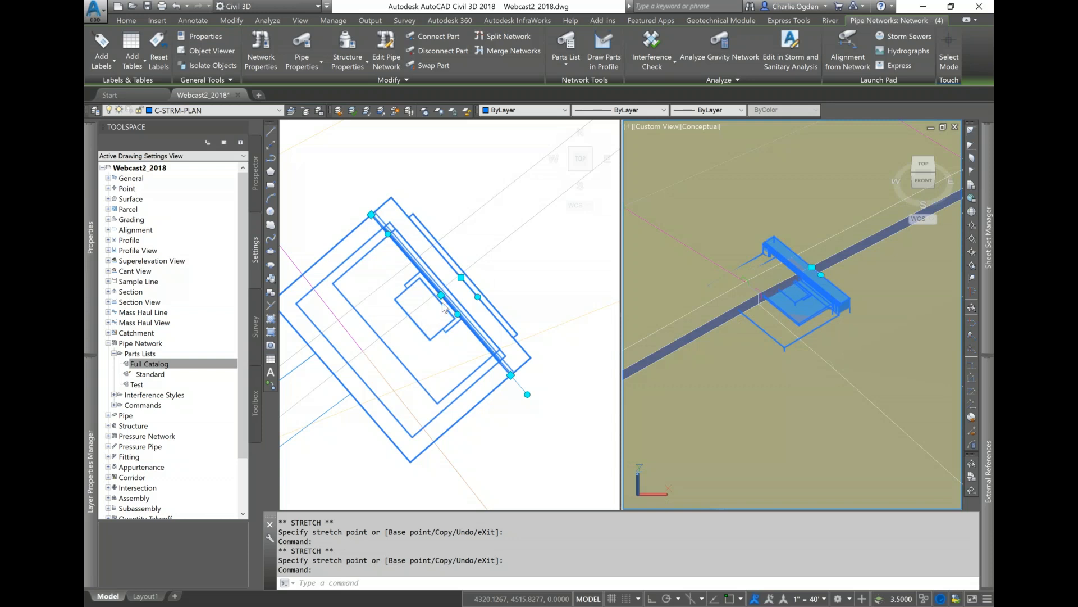
{"action": "left_click", "coordinate": [303, 362]}
{"action": "left_click", "coordinate": [301, 361]}
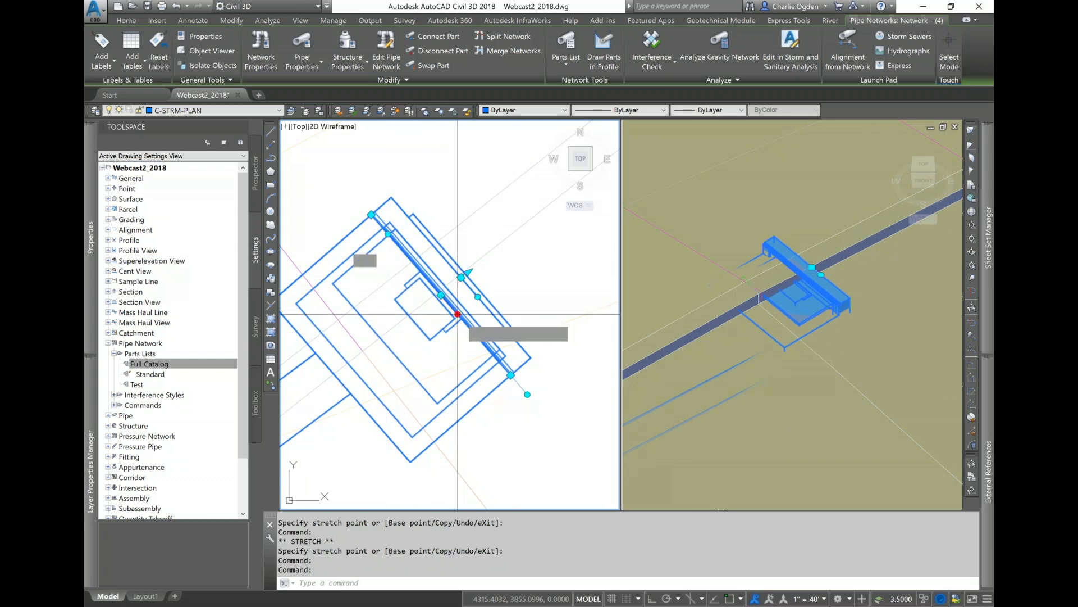
{"action": "left_click", "coordinate": [461, 278]}
{"action": "key", "text": "Escape"}
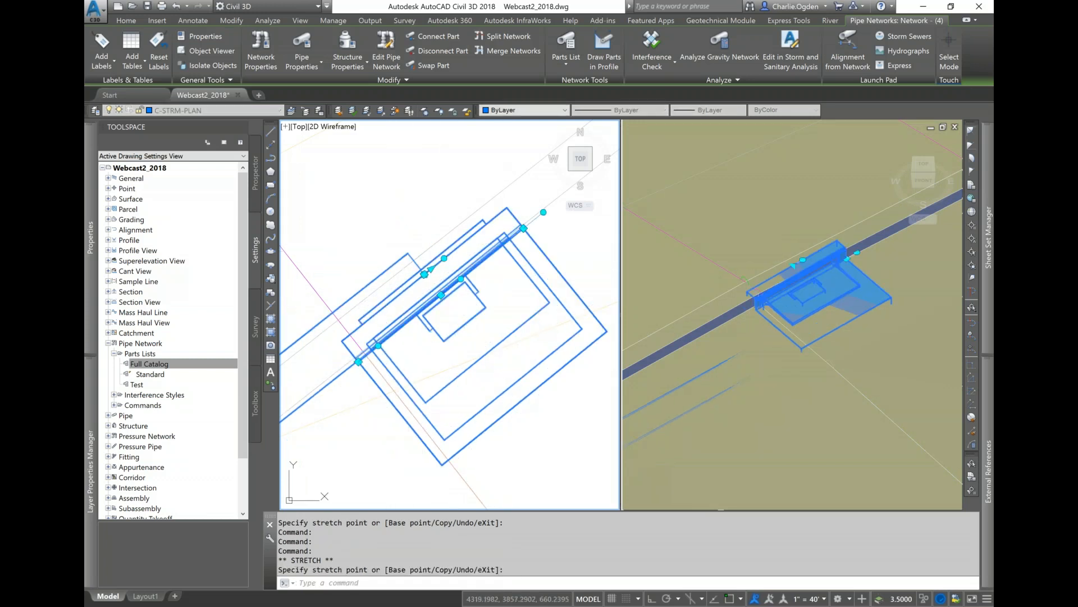
{"action": "scroll", "coordinate": [445, 288], "scroll_direction": "down", "scroll_amount": 6}
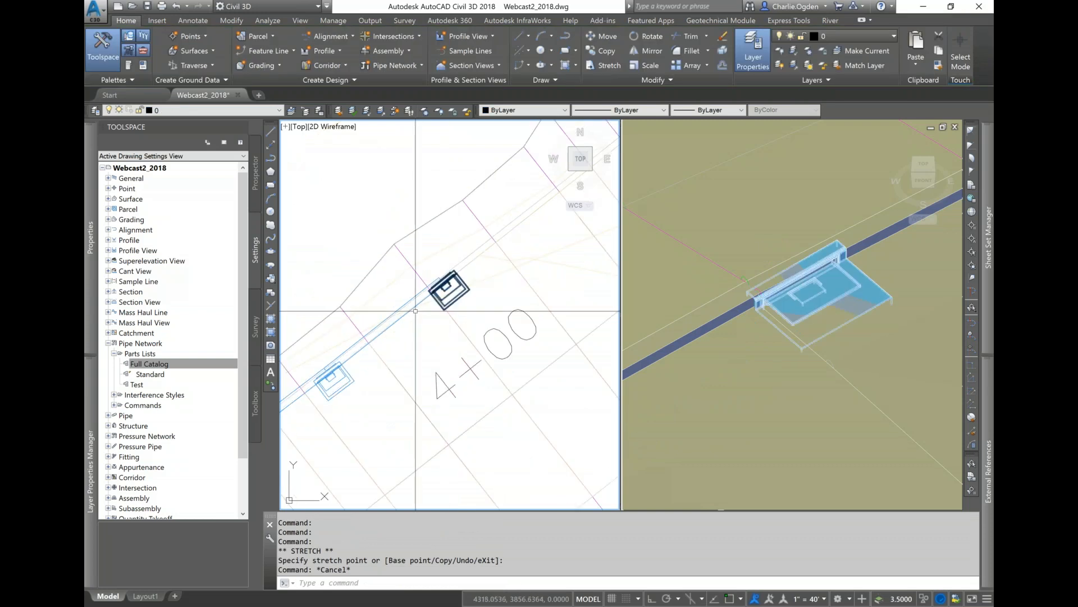